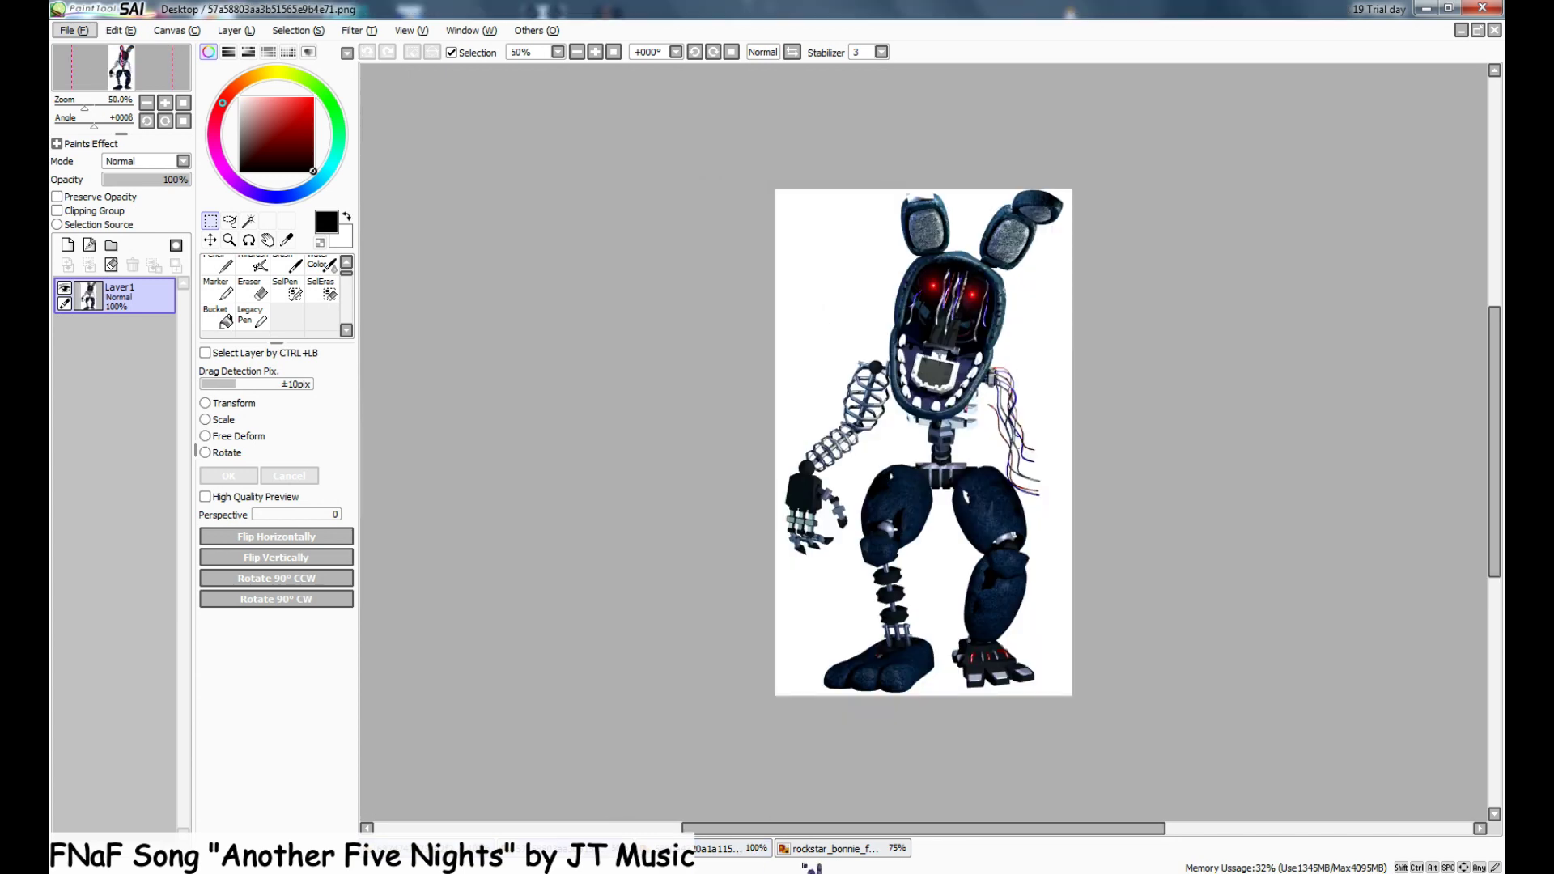
- Open the rockstar_bonnie image and erase the folded tip of the bent ear with a size 36 eraser
click(801, 850)
scroll(1077, 305, up, 5)
scroll(615, 539, down, 2)
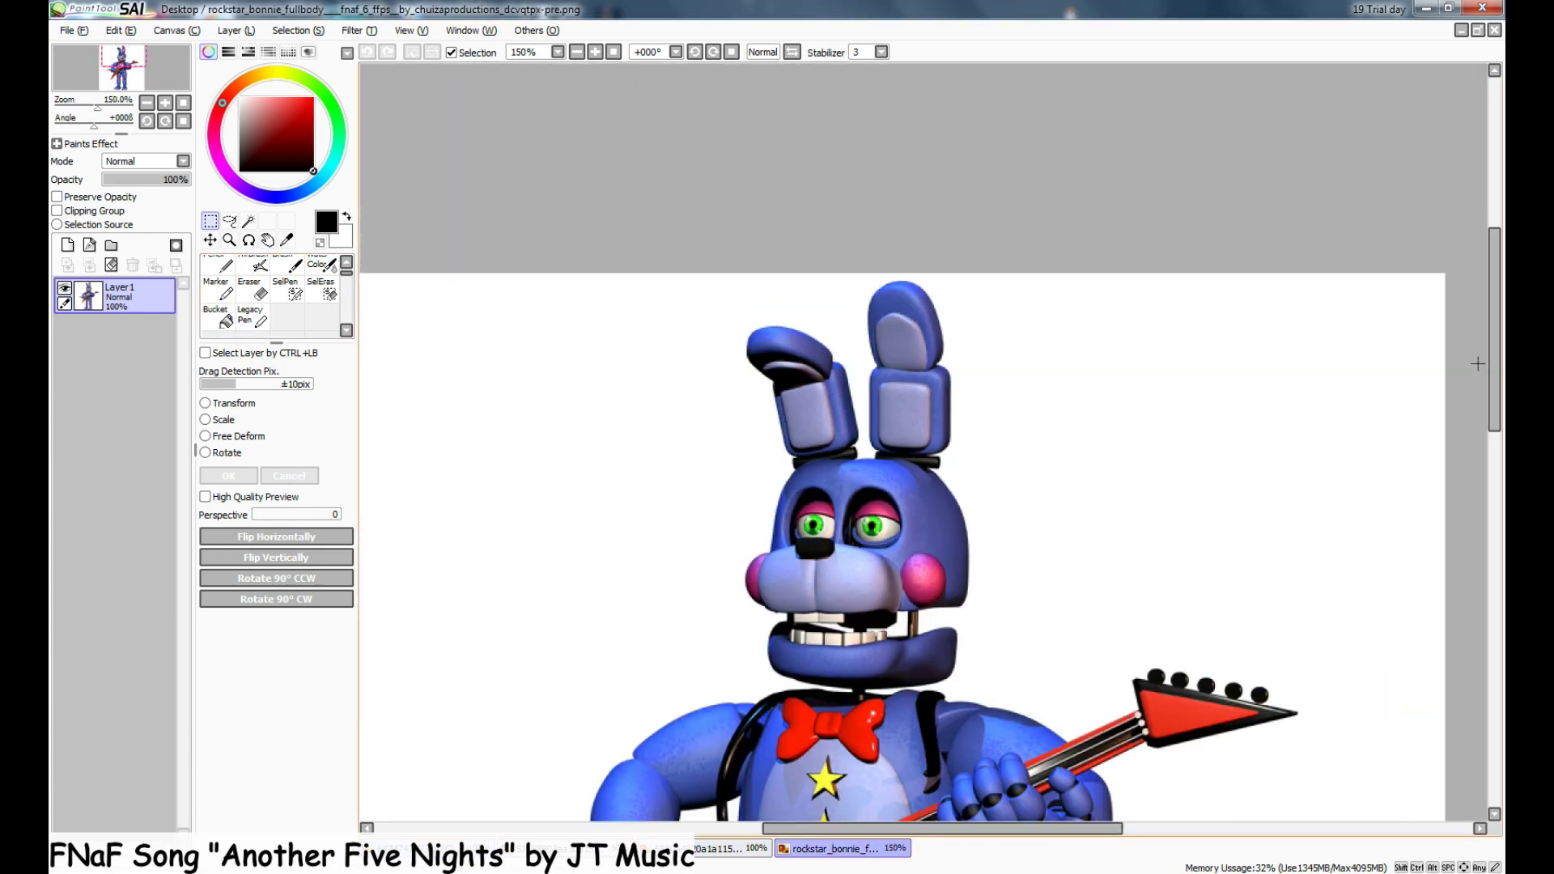
drag(1492, 361, 1492, 315)
scroll(1151, 447, up, 2)
scroll(1052, 567, down, 1)
drag(963, 828, 899, 821)
scroll(687, 377, up, 2)
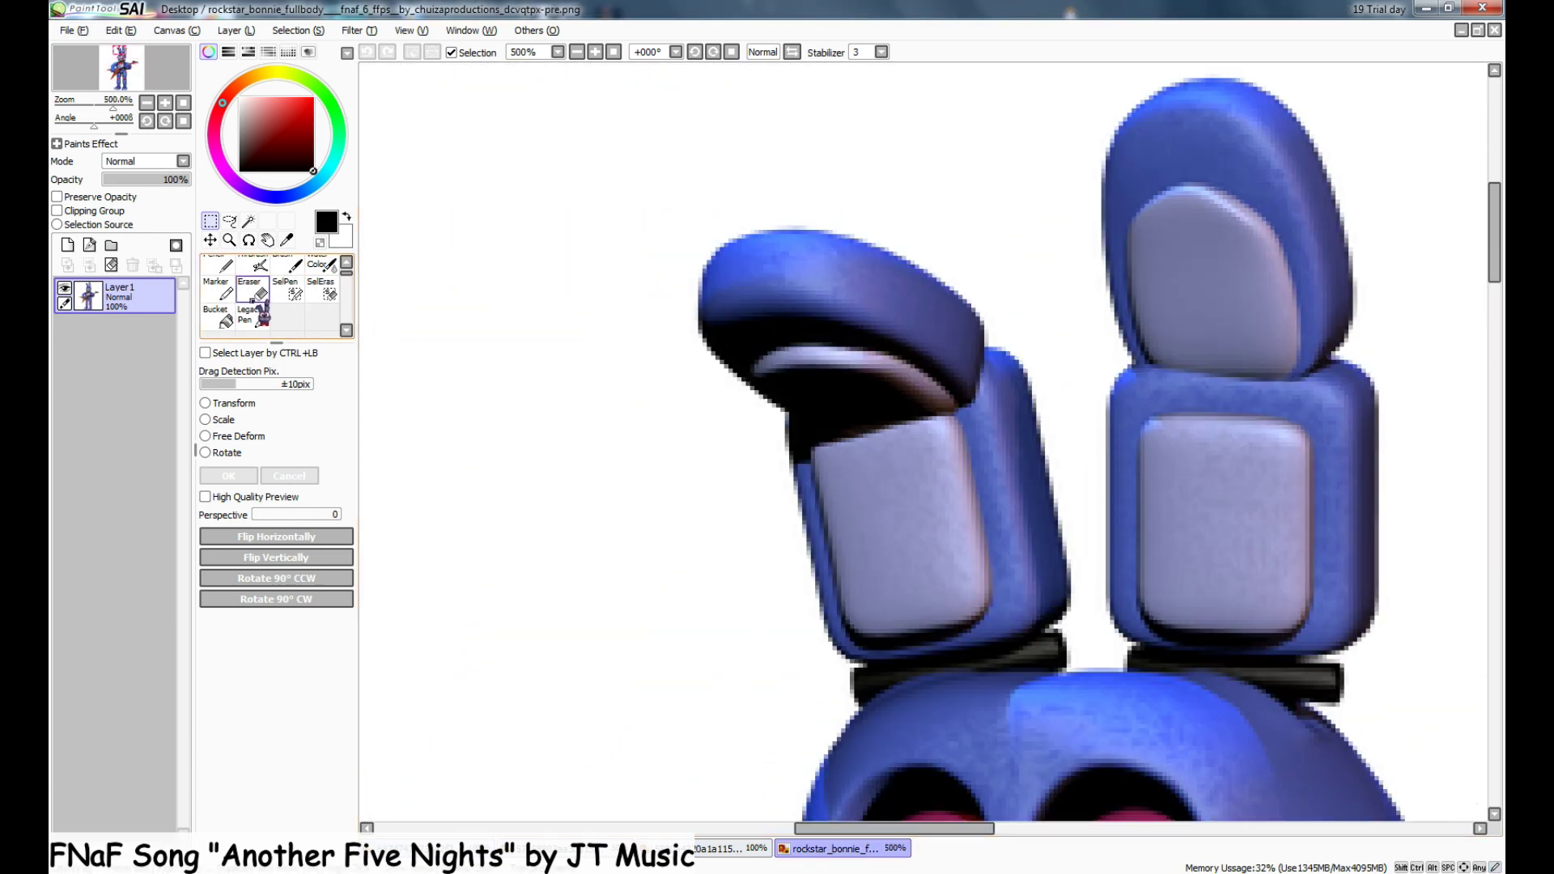
click(253, 294)
mouse_move(773, 279)
mouse_down()
mouse_move(925, 259)
mouse_move(989, 269)
mouse_move(850, 297)
mouse_move(707, 374)
mouse_move(1006, 267)
mouse_up()
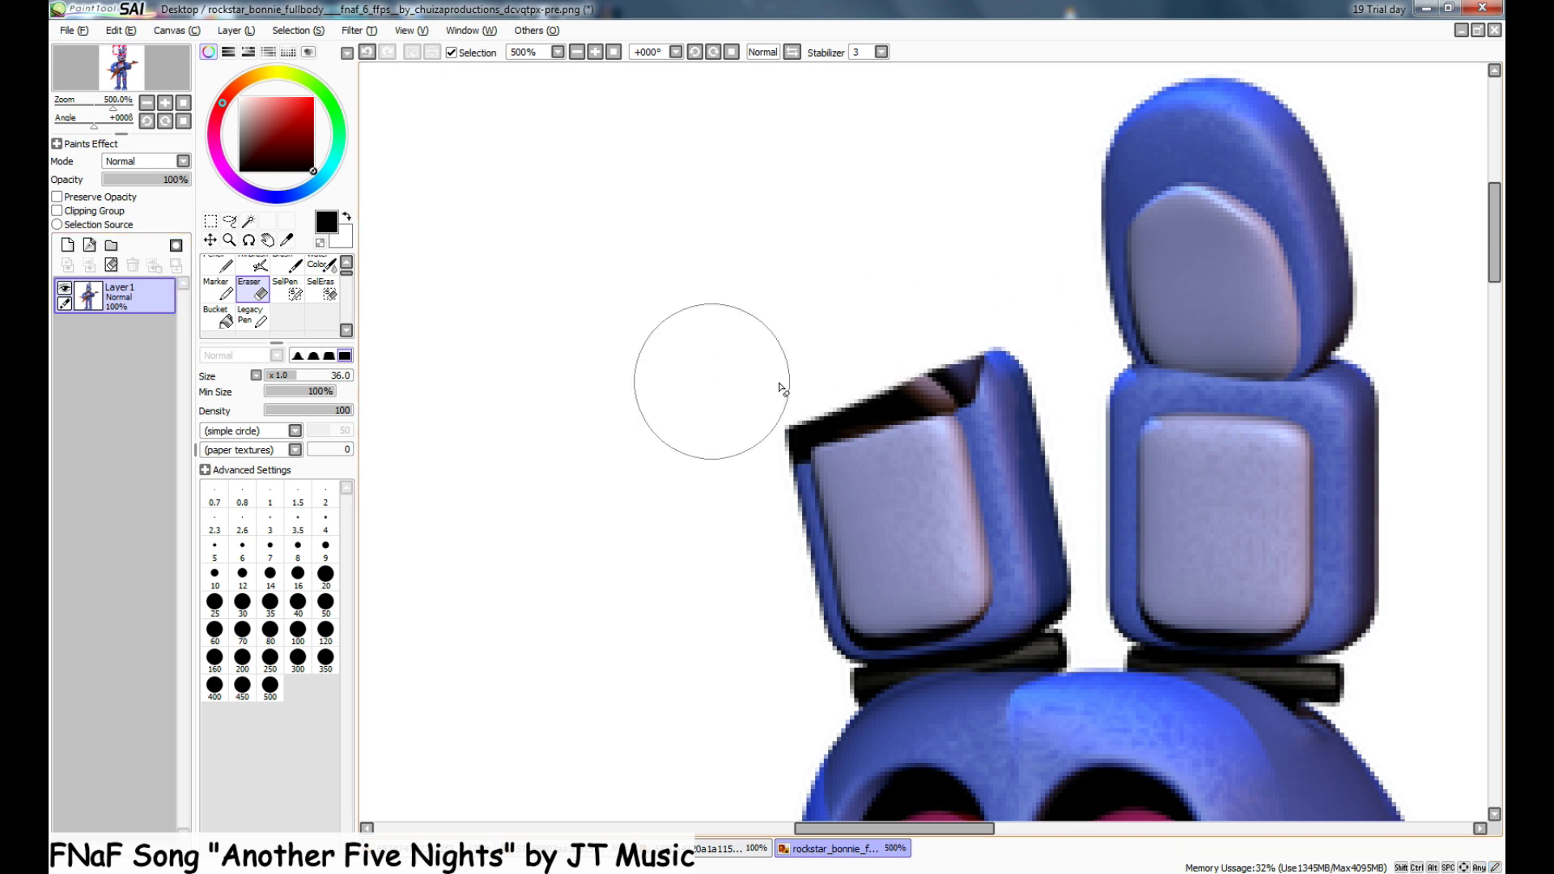
- Paint the cut top edge of the shortened ear black with a size 6 brush
click(285, 291)
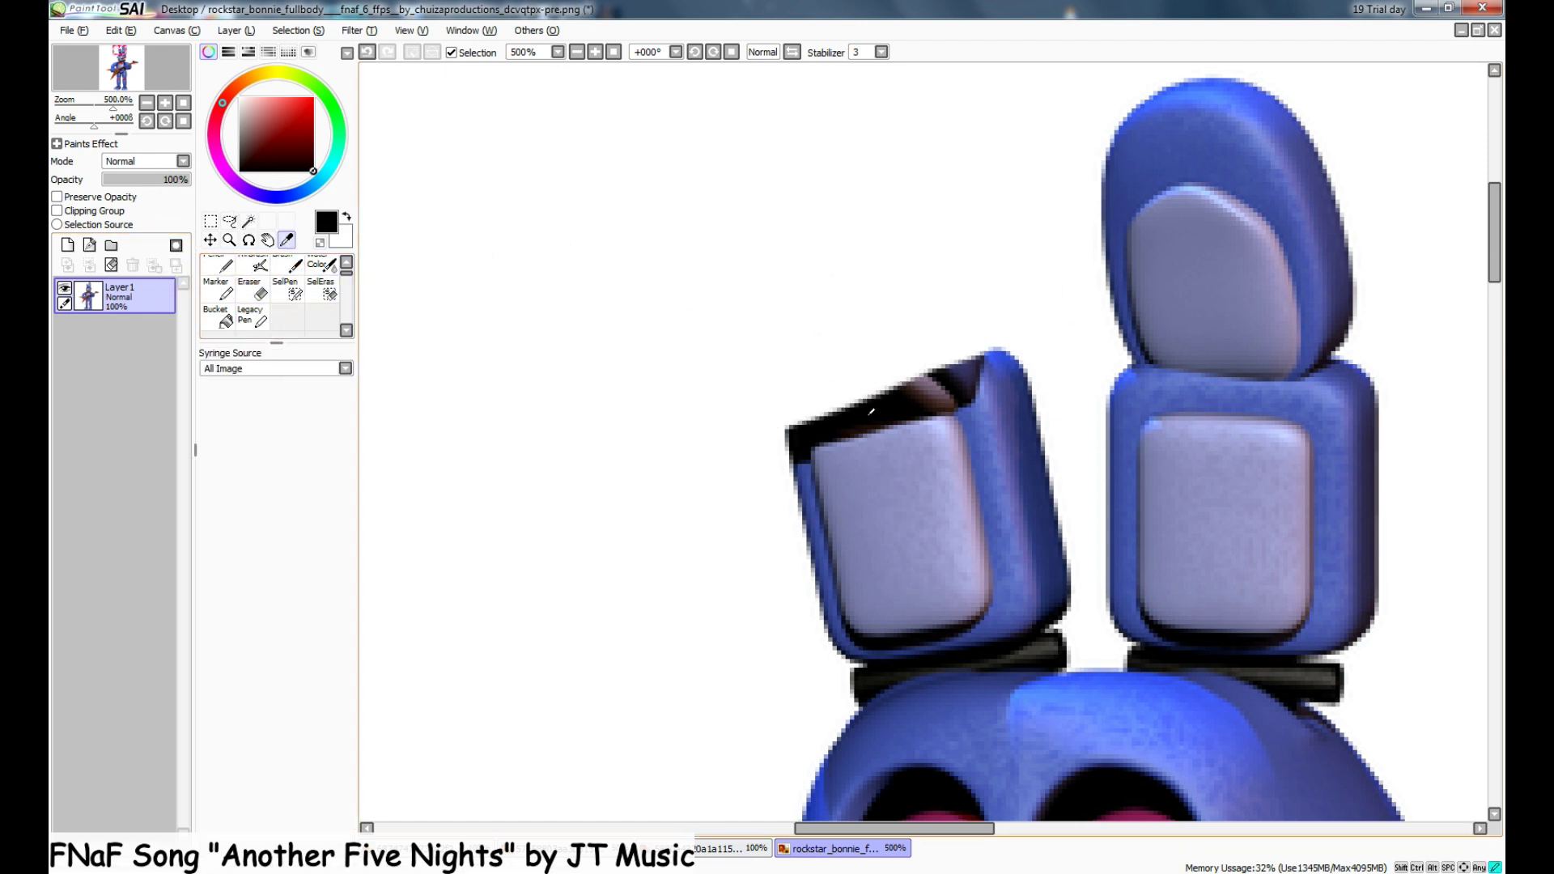
click(283, 266)
key(Page_Up)
drag(282, 375, 291, 390)
mouse_move(949, 368)
mouse_down()
mouse_move(975, 364)
mouse_move(961, 375)
mouse_move(984, 343)
mouse_up()
right_click(955, 422)
scroll(950, 419, down, 3)
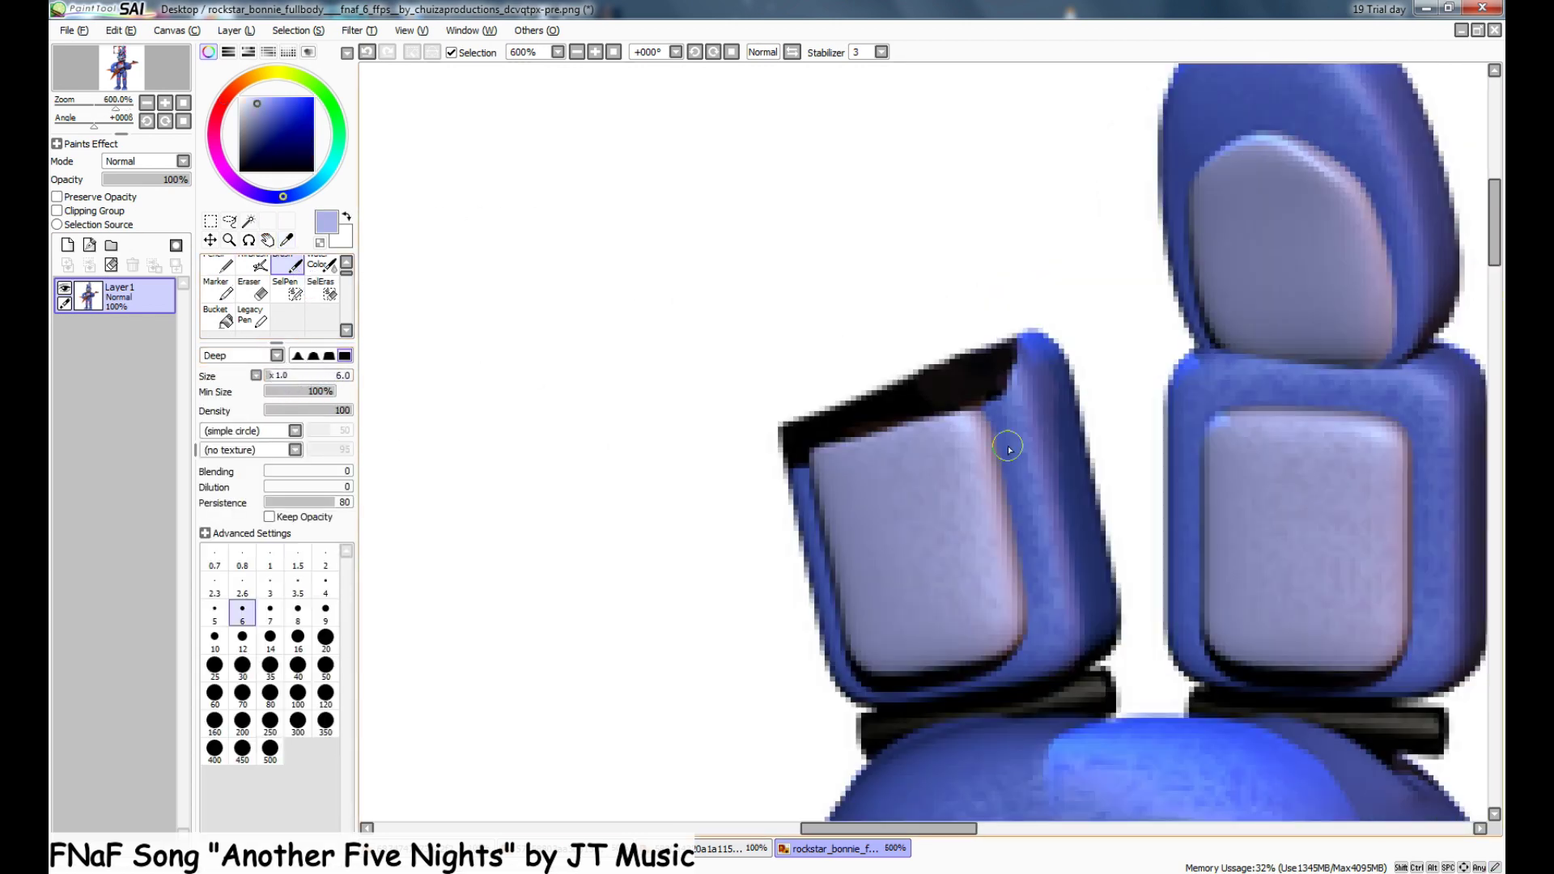
- Mask the black bar beneath the intact ear with a size 4 selection pen and copy it onto a new layer
click(252, 291)
click(287, 291)
click(277, 376)
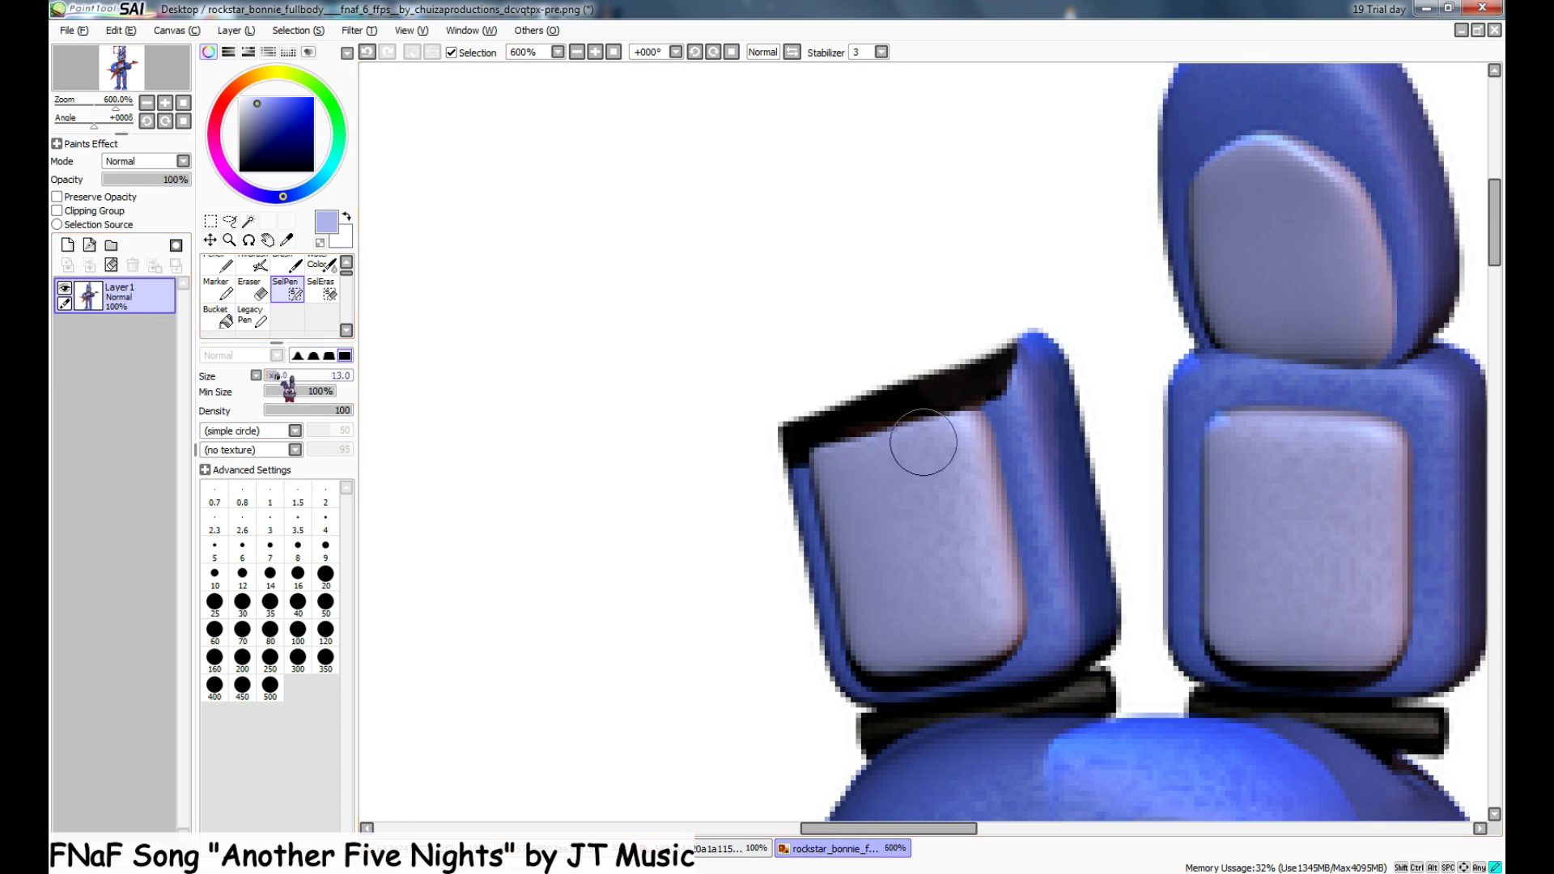
drag(924, 828, 995, 828)
drag(1494, 261, 1494, 293)
scroll(1044, 380, up, 3)
click(272, 375)
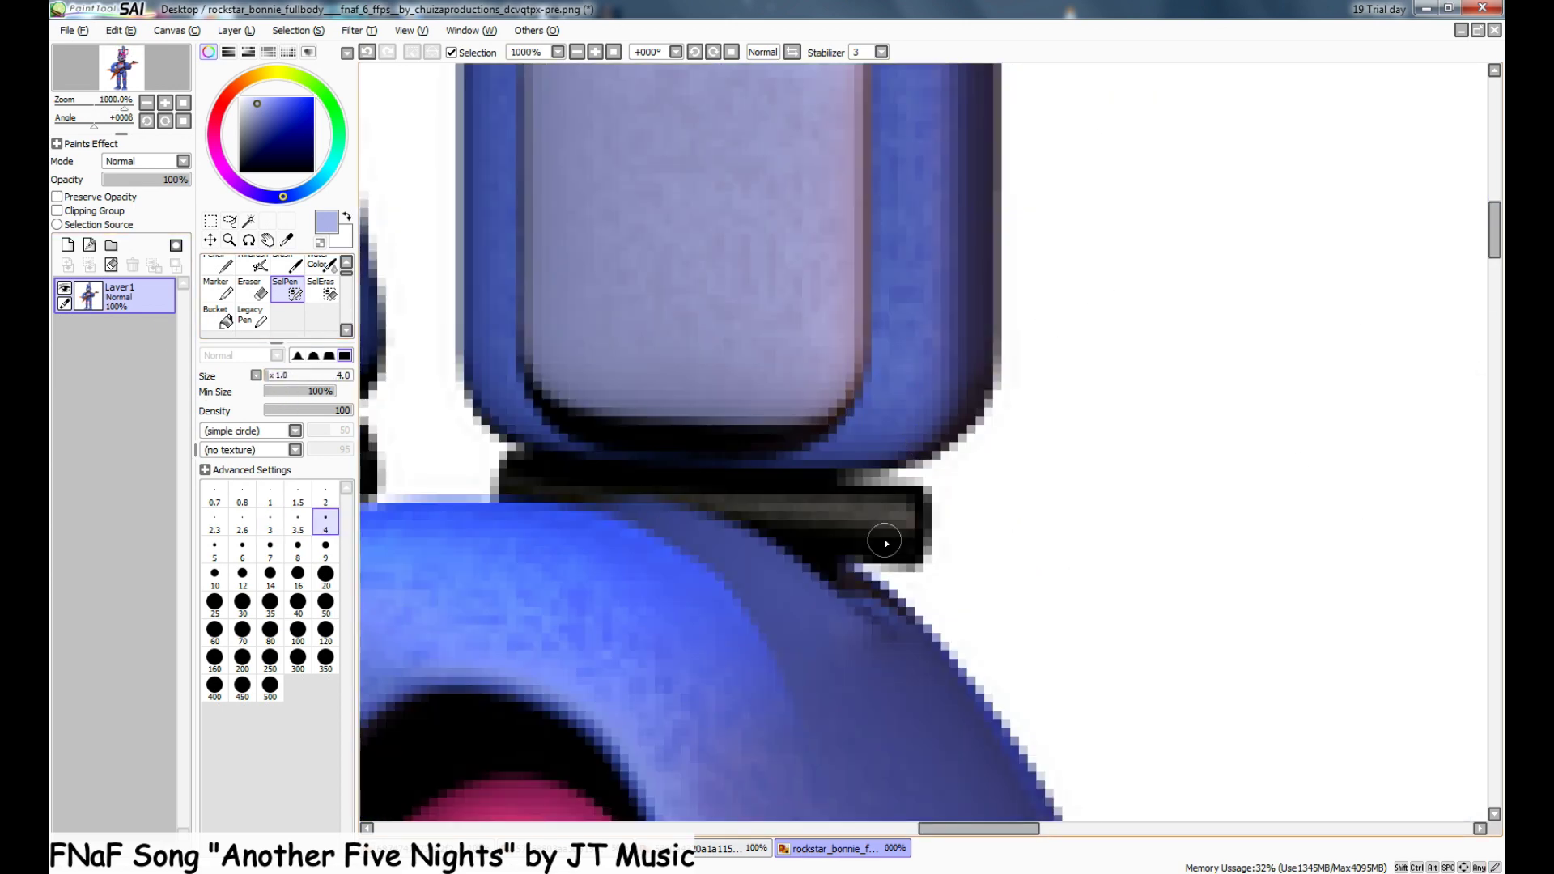
drag(920, 507, 522, 471)
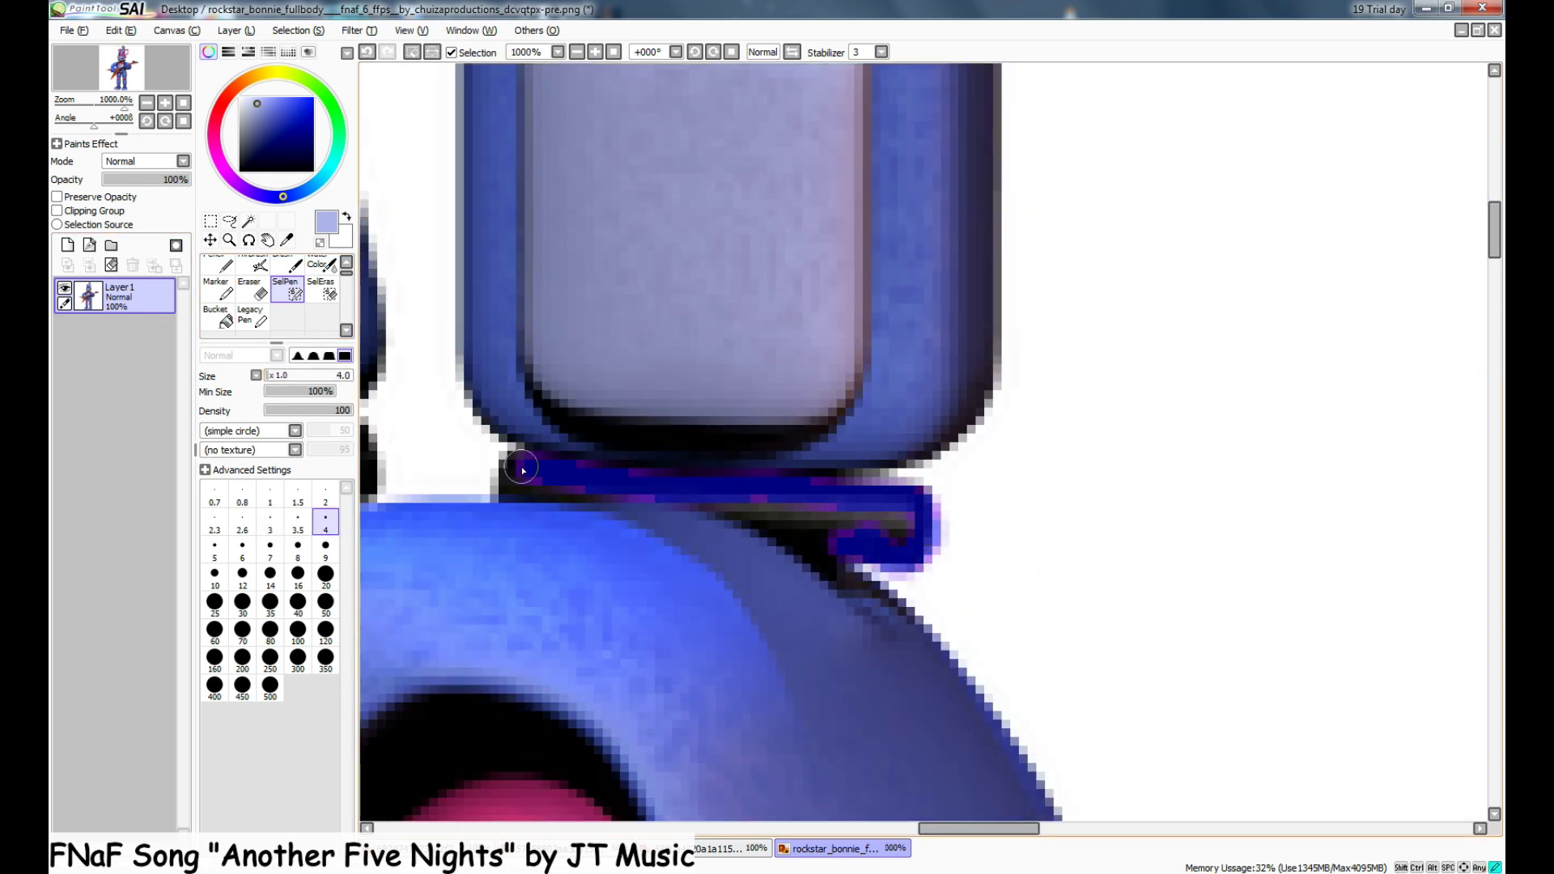
key(ctrl+c)
key(ctrl+v)
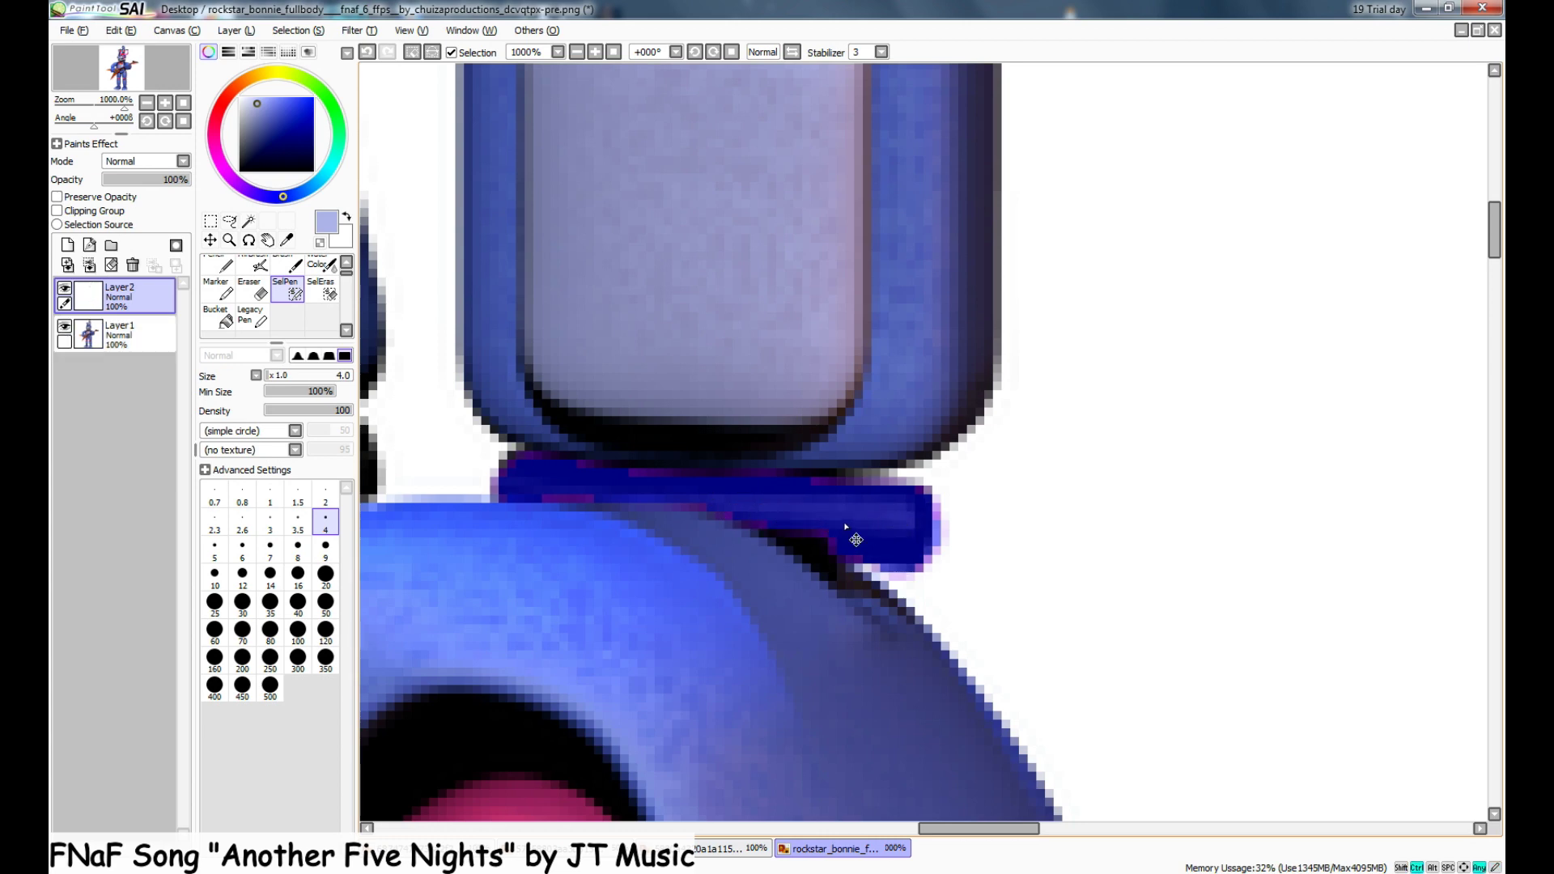
- Move the copied bar onto the top of the cut ear and apply the transform
key(ctrl+t)
drag(715, 527, 625, 527)
scroll(1021, 628, down, 4)
drag(826, 570, 590, 309)
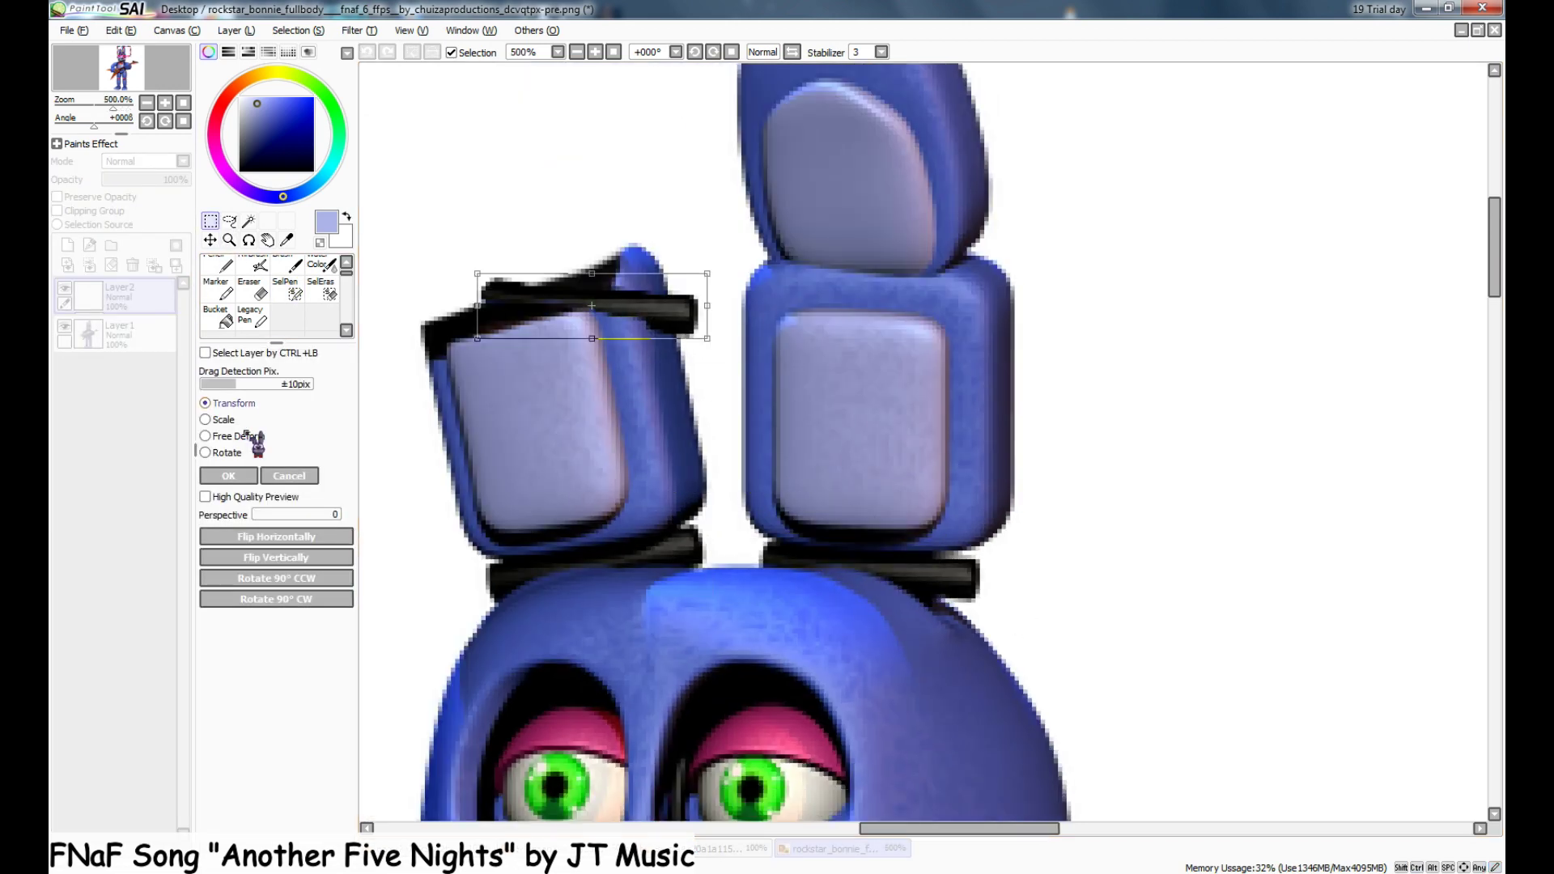
click(228, 475)
- Try placing the copied bar's layer beneath the character layer, and return it above
drag(121, 296, 128, 368)
key(ctrl+t)
drag(1008, 827, 958, 827)
click(228, 475)
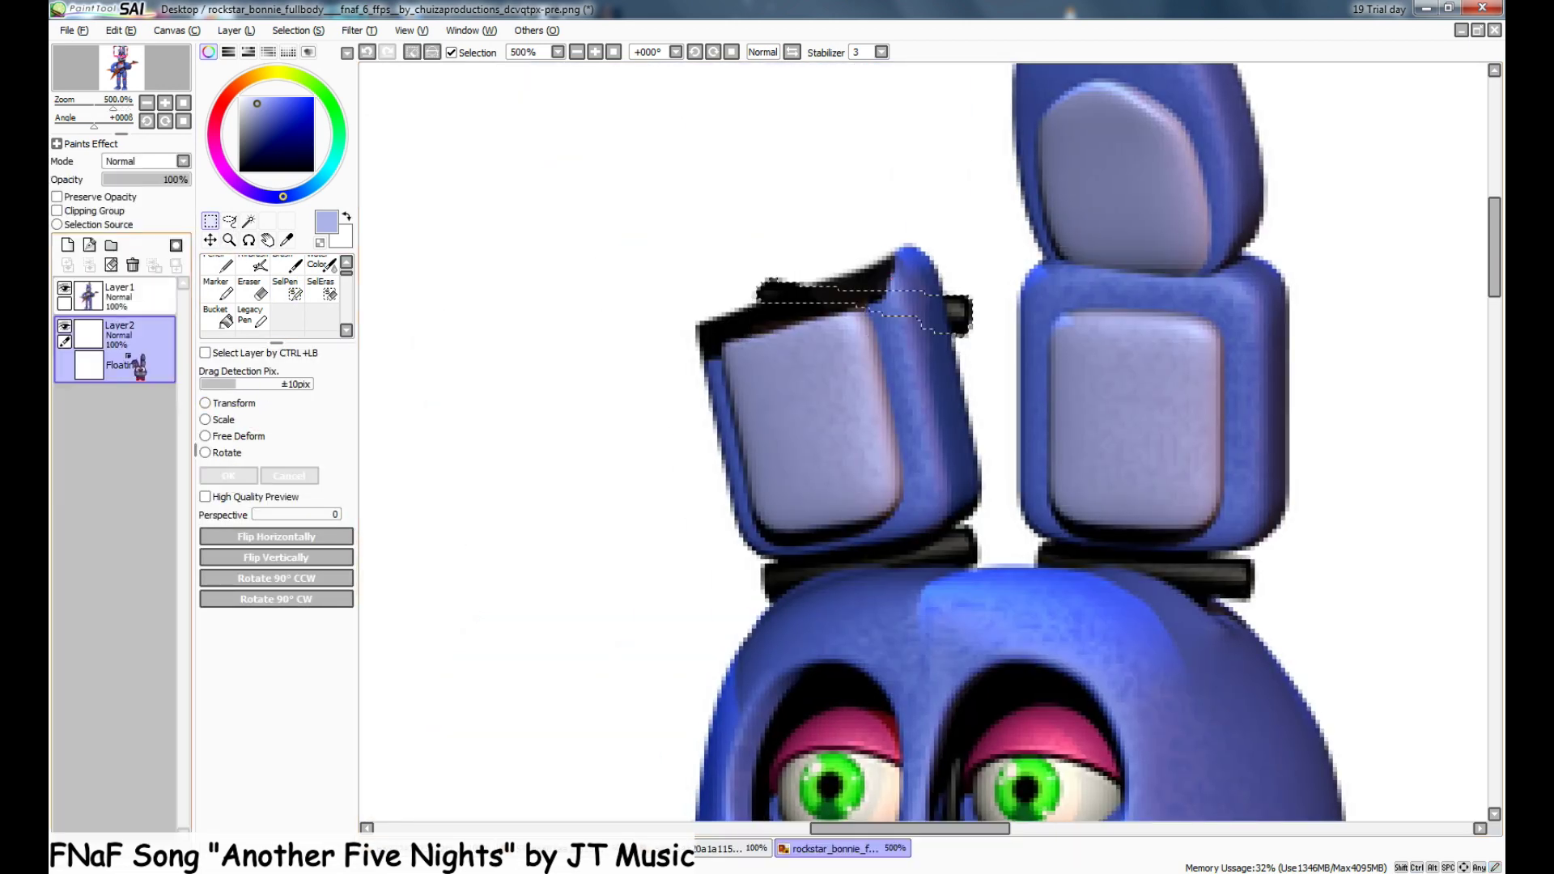
drag(127, 348, 126, 289)
- Rotate and stretch the copied bar to fit along the cut ear's slanted top, apply the transform and deselect
click(223, 403)
drag(871, 419, 914, 407)
drag(891, 301, 848, 298)
scroll(952, 191, up, 1)
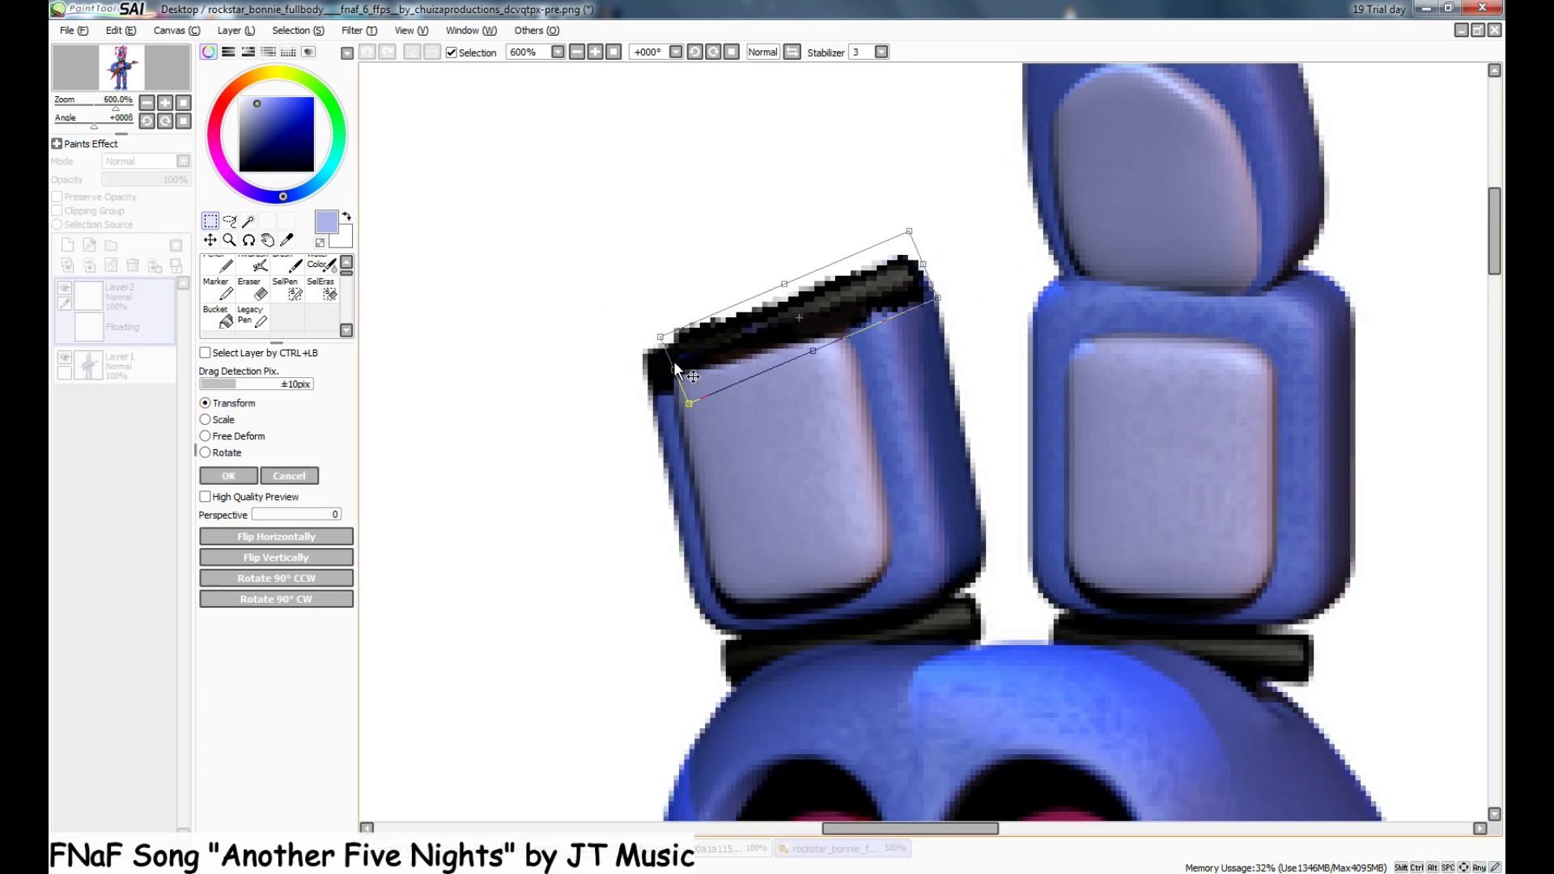
drag(726, 343, 727, 337)
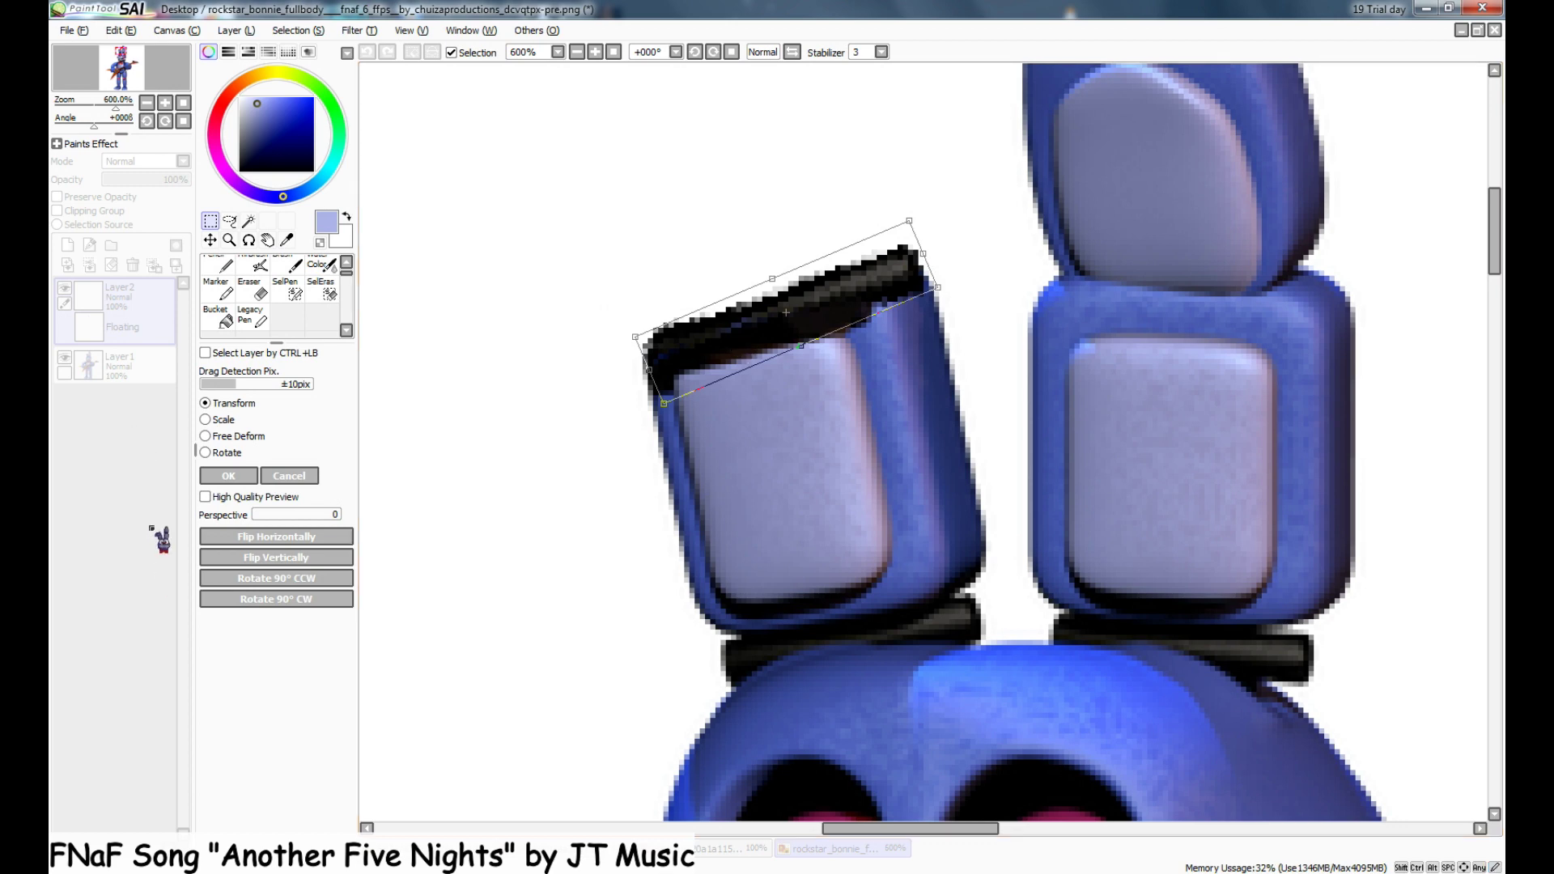
click(228, 475)
click(445, 369)
- Trace a jagged outline around the face on the character layer with a size 2 eraser
scroll(833, 451, down, 5)
drag(1494, 361, 1495, 434)
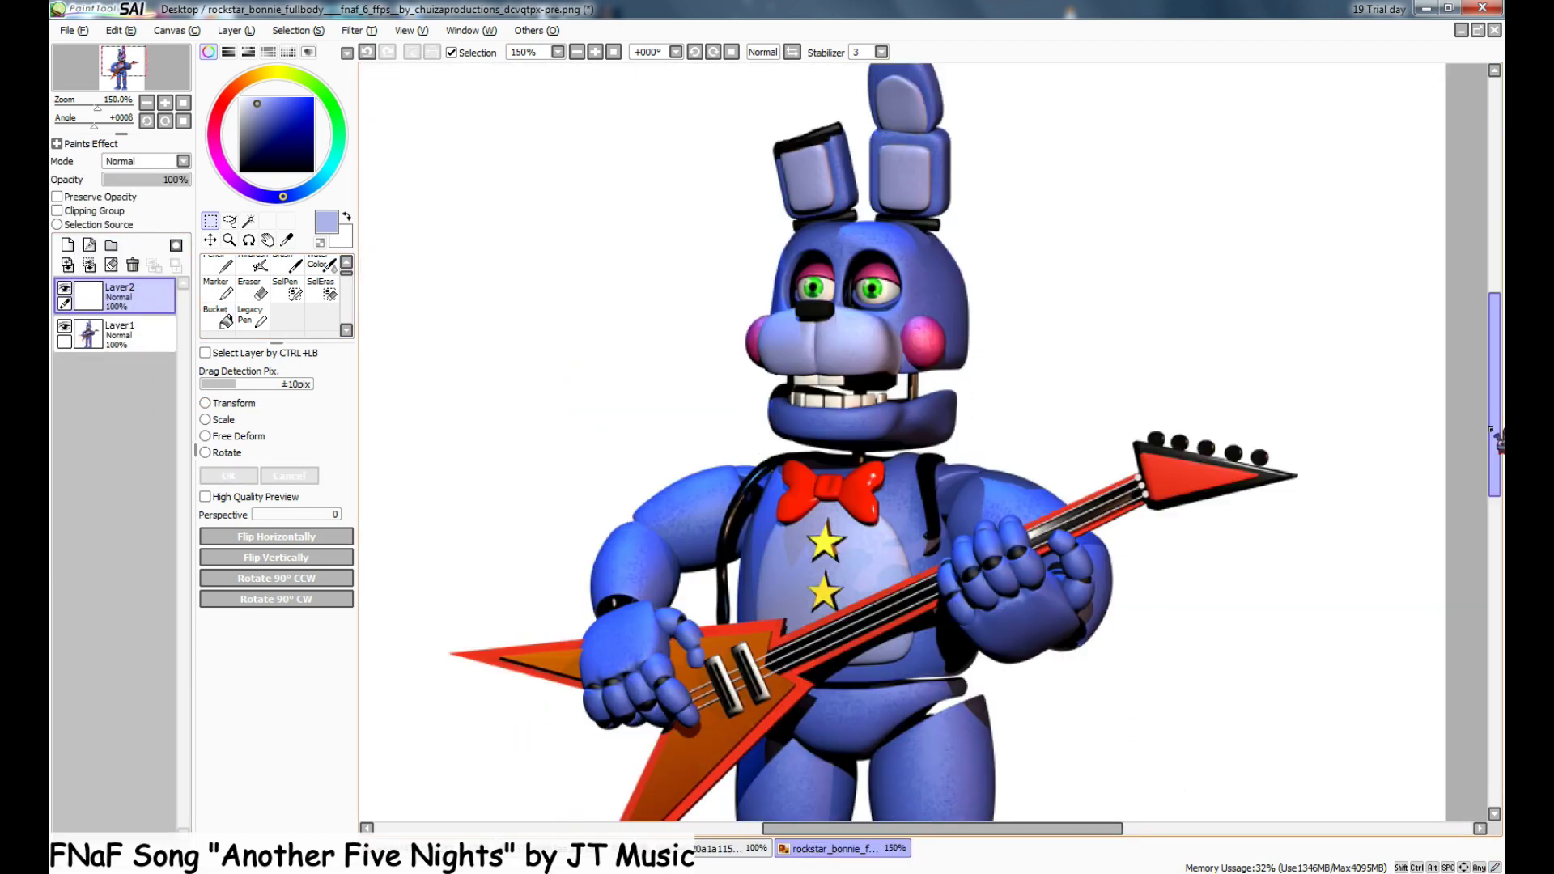
click(797, 850)
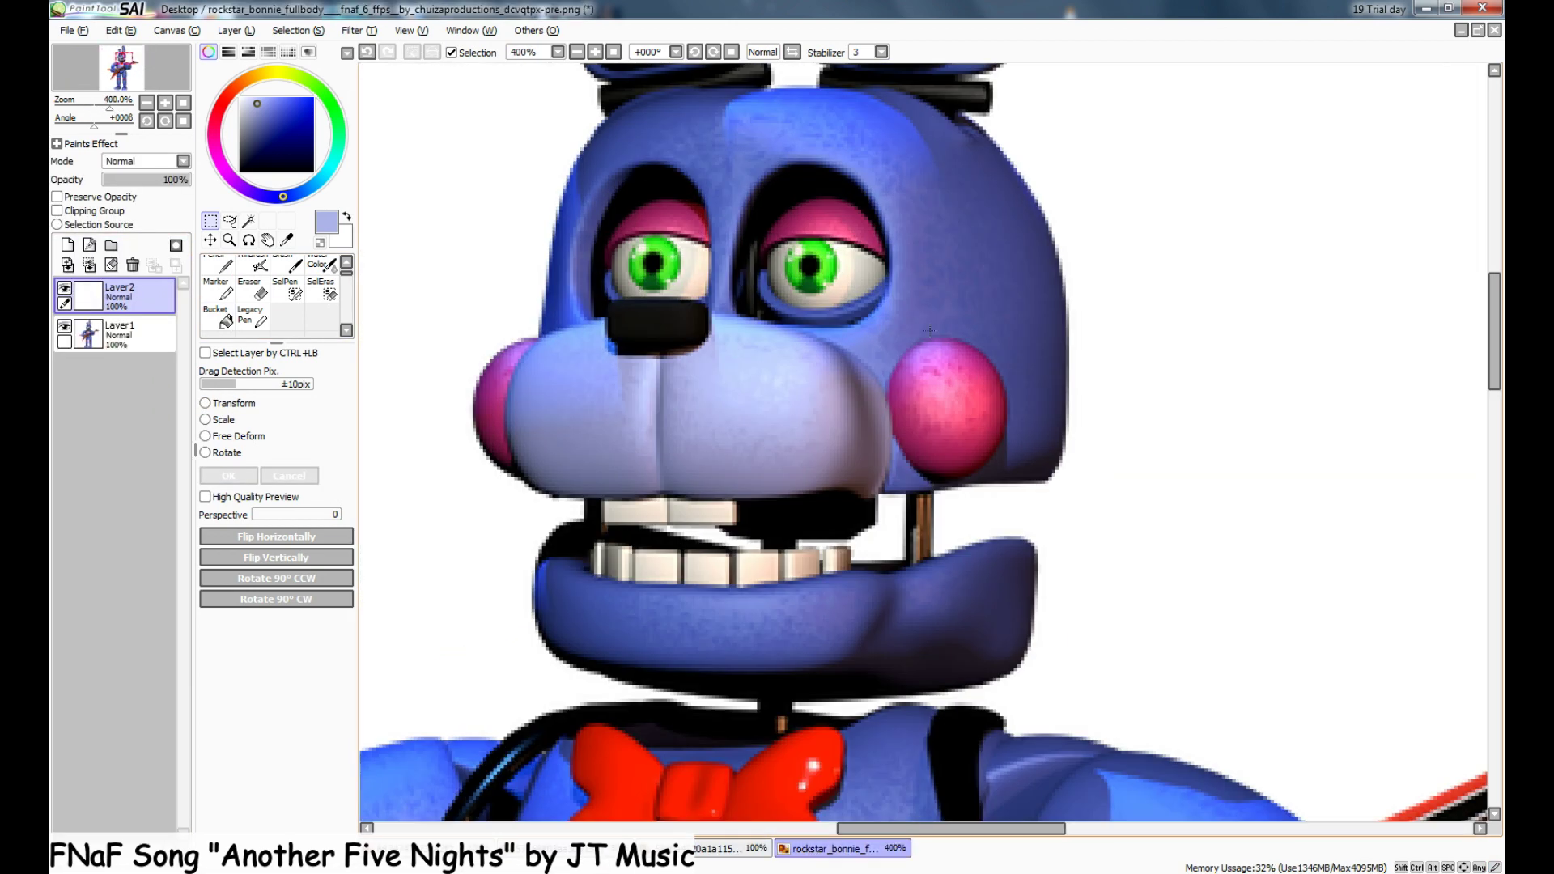
click(259, 291)
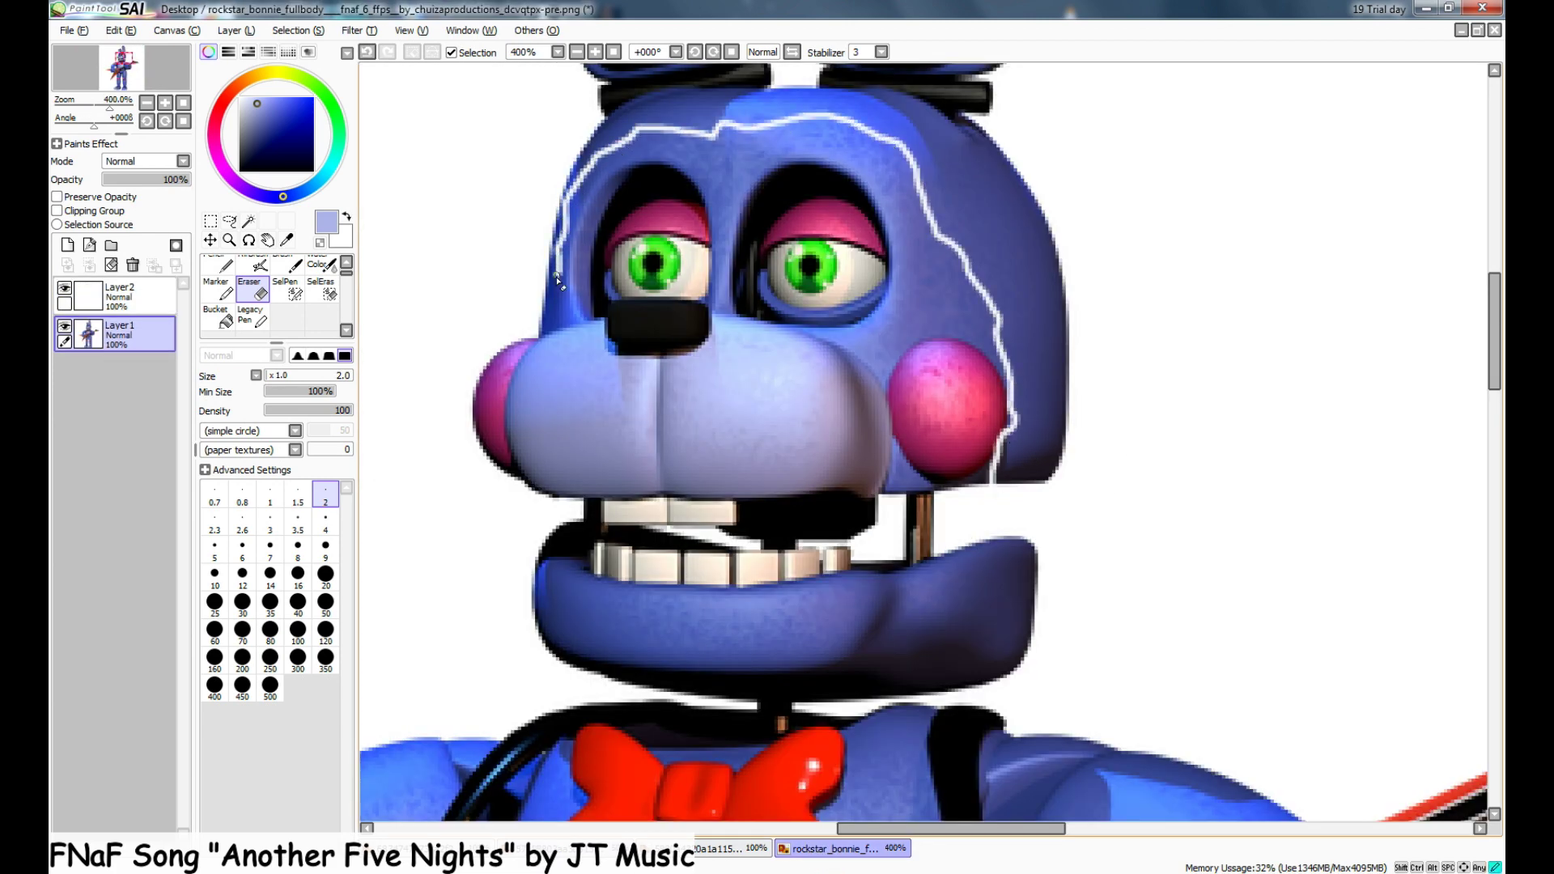
- Erase the eyes, muzzle, cheeks and upper teeth inside the outline with a size 26 eraser
click(285, 376)
mouse_move(457, 465)
mouse_down()
mouse_move(607, 279)
mouse_move(633, 479)
mouse_up()
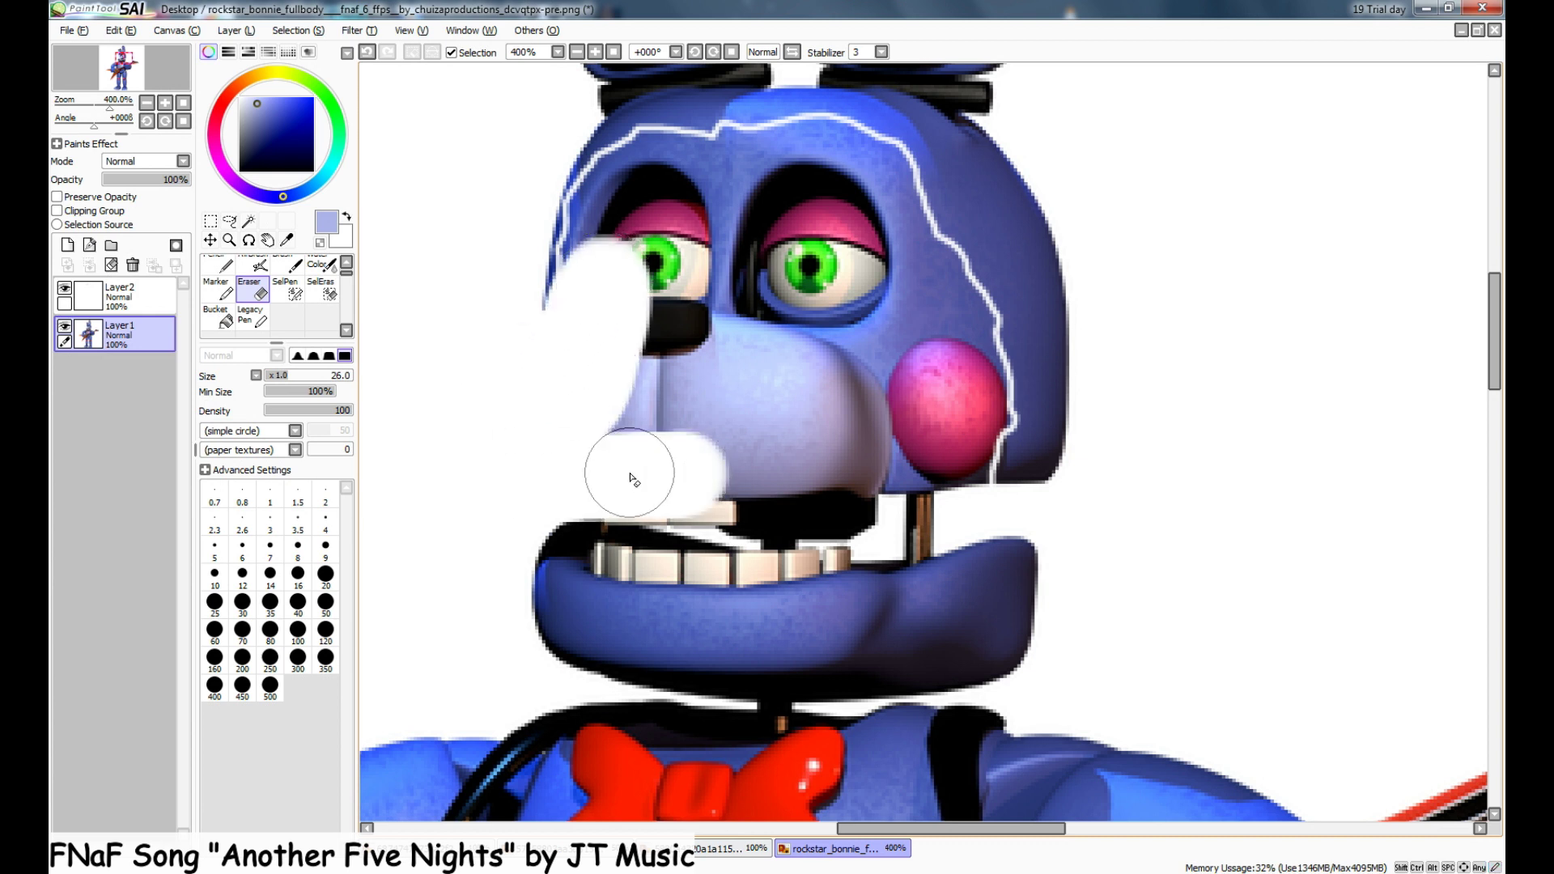
key(ctrl+z)
mouse_move(615, 243)
mouse_down()
mouse_move(571, 403)
mouse_move(597, 243)
mouse_move(645, 173)
mouse_move(874, 172)
mouse_move(975, 368)
mouse_move(965, 449)
mouse_move(899, 441)
mouse_move(891, 521)
mouse_move(532, 513)
mouse_move(823, 515)
mouse_move(621, 410)
mouse_move(684, 381)
mouse_up()
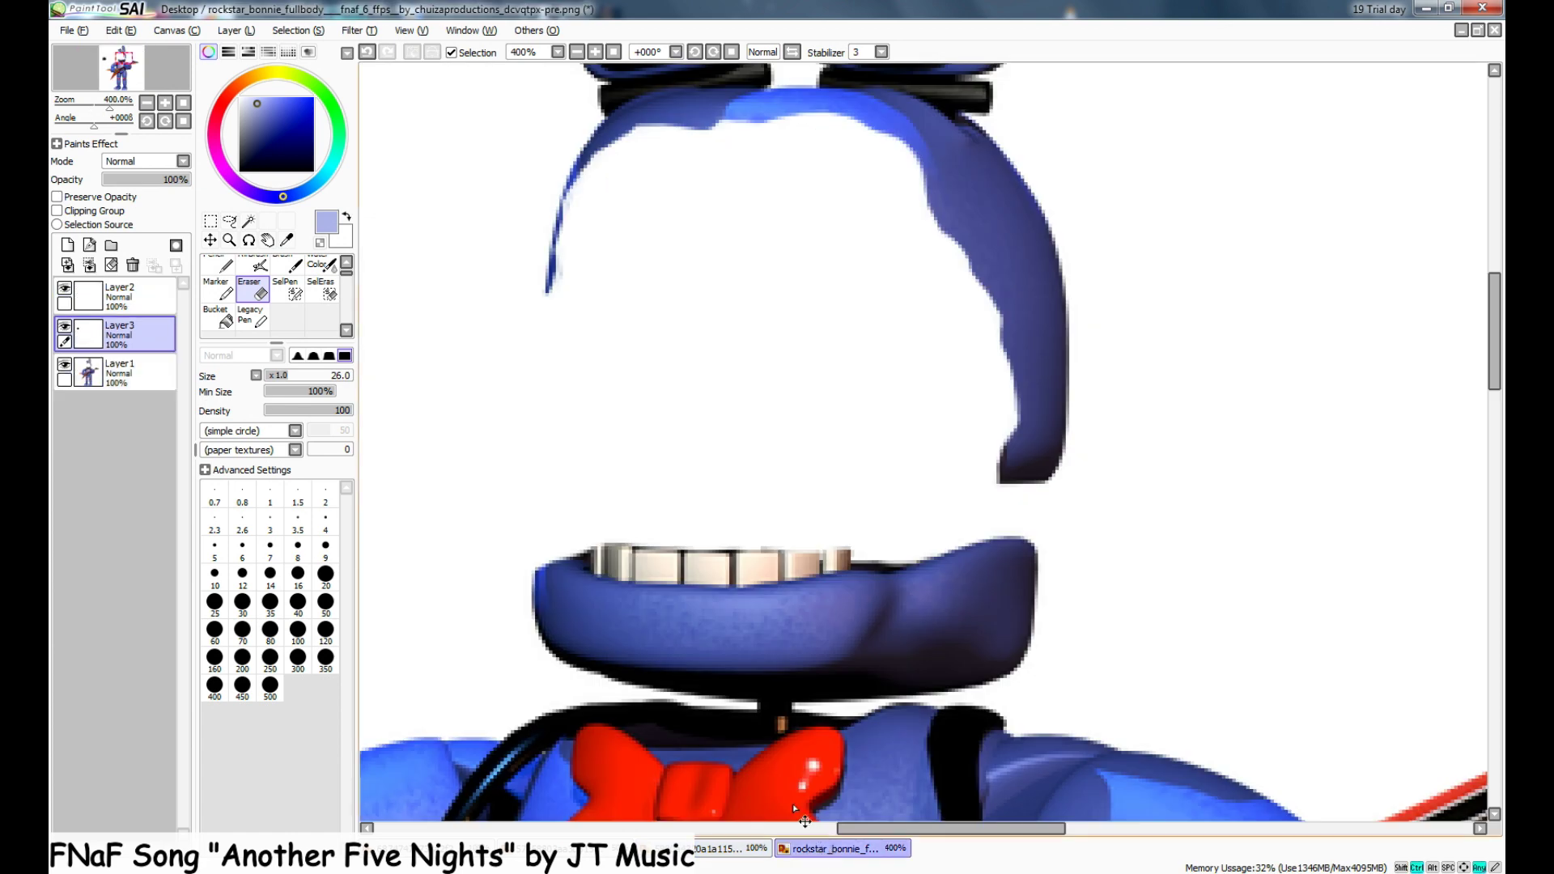
- Paste the dark red-eyed face beneath the character layer and move and scale it to fill the head opening
key(ctrl+v)
key(ctrl+t)
scroll(706, 577, up, 3)
scroll(706, 577, down, 7)
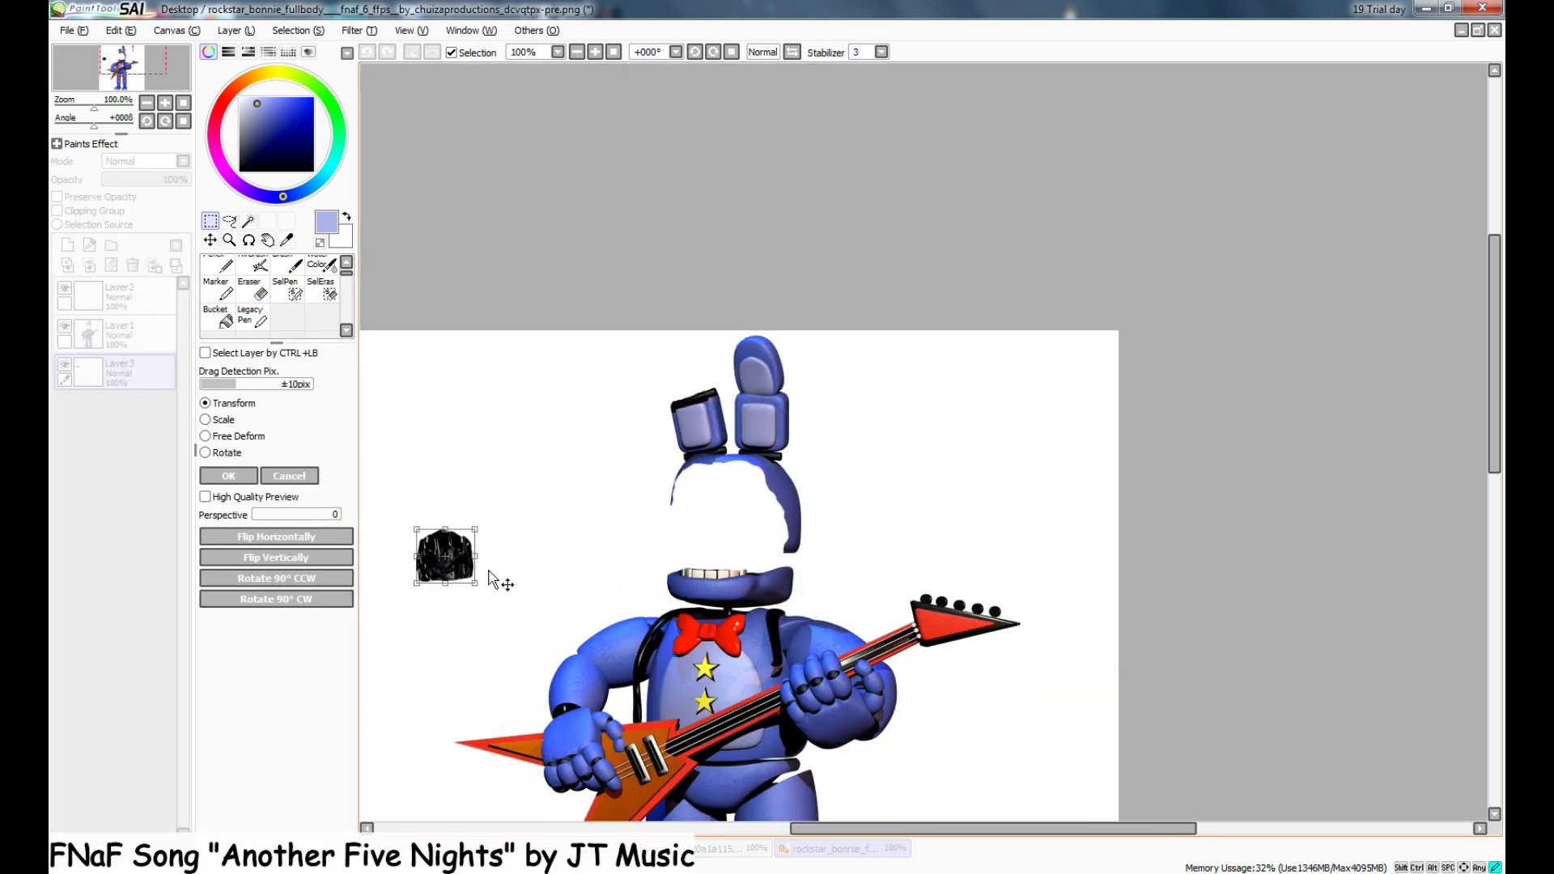
drag(489, 573, 709, 532)
scroll(808, 548, up, 2)
drag(538, 503, 626, 514)
drag(628, 513, 930, 645)
drag(863, 590, 837, 527)
drag(904, 584, 917, 597)
click(223, 476)
- Adjust the pasted face to brightness -16 and contrast +23
click(354, 30)
click(387, 67)
drag(1247, 501, 1280, 527)
drag(1246, 502, 1221, 503)
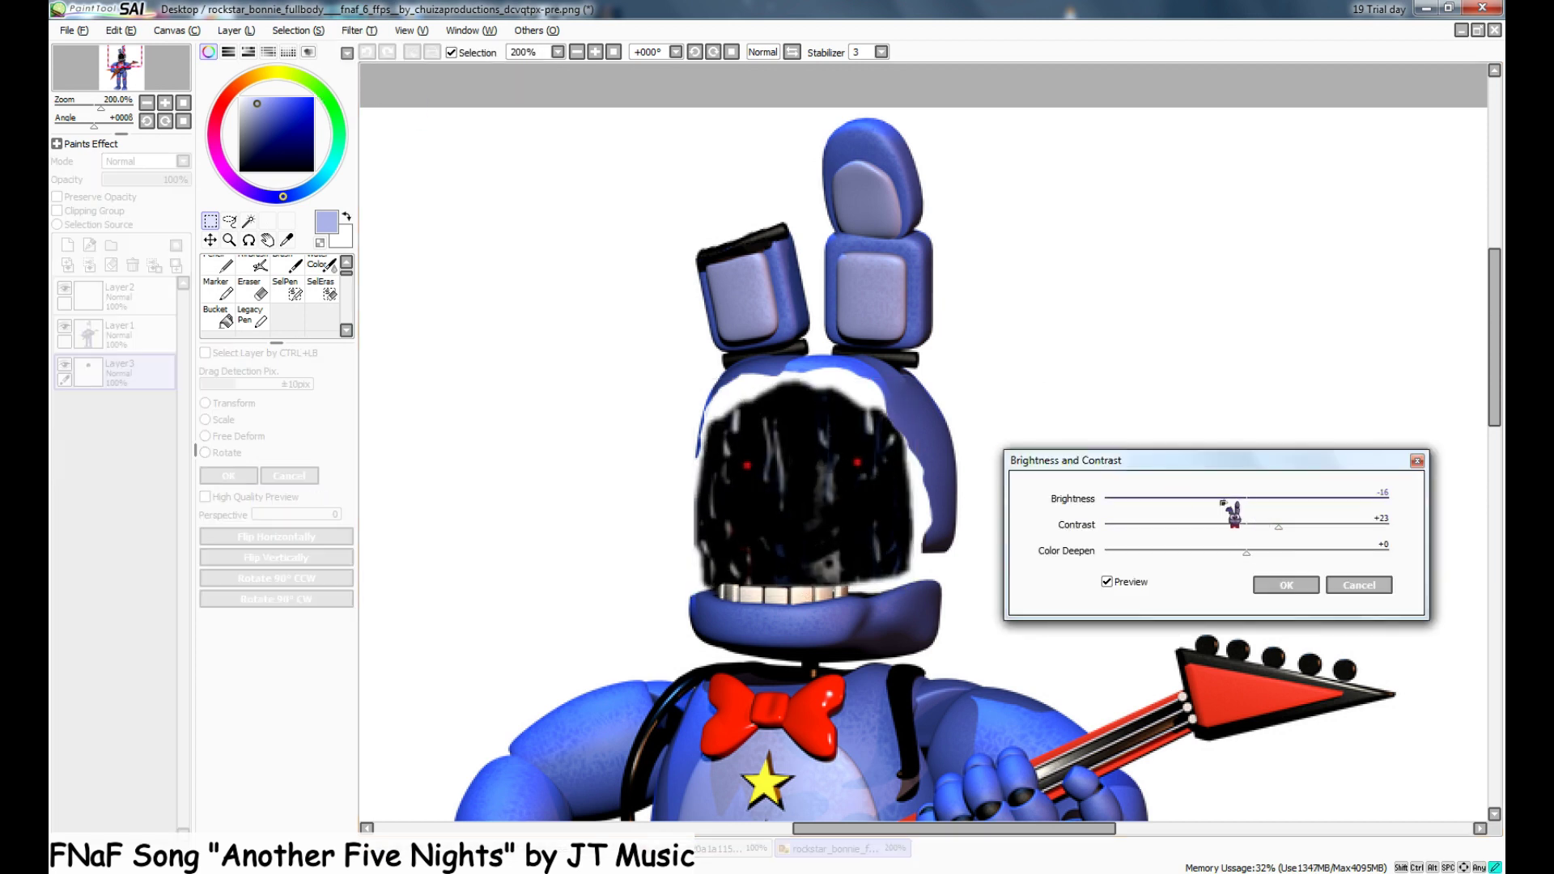
click(1285, 585)
- Add a layer beneath the pasted face and paint black into the gaps around it with a size 41 brush
click(68, 244)
drag(133, 387, 131, 417)
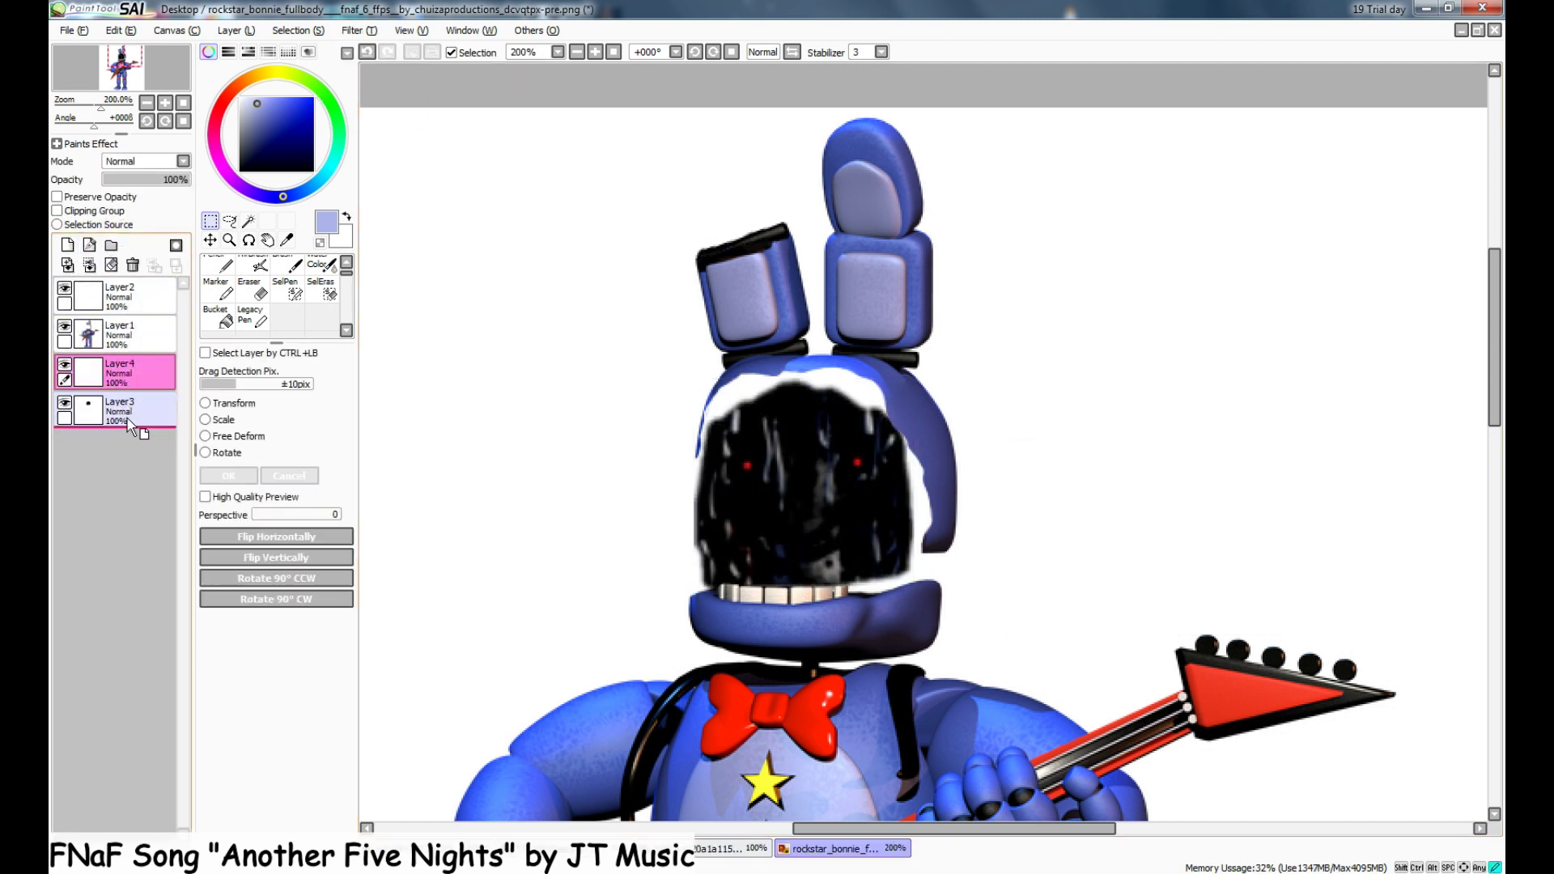
click(289, 264)
scroll(858, 470, up, 1)
right_click(924, 430)
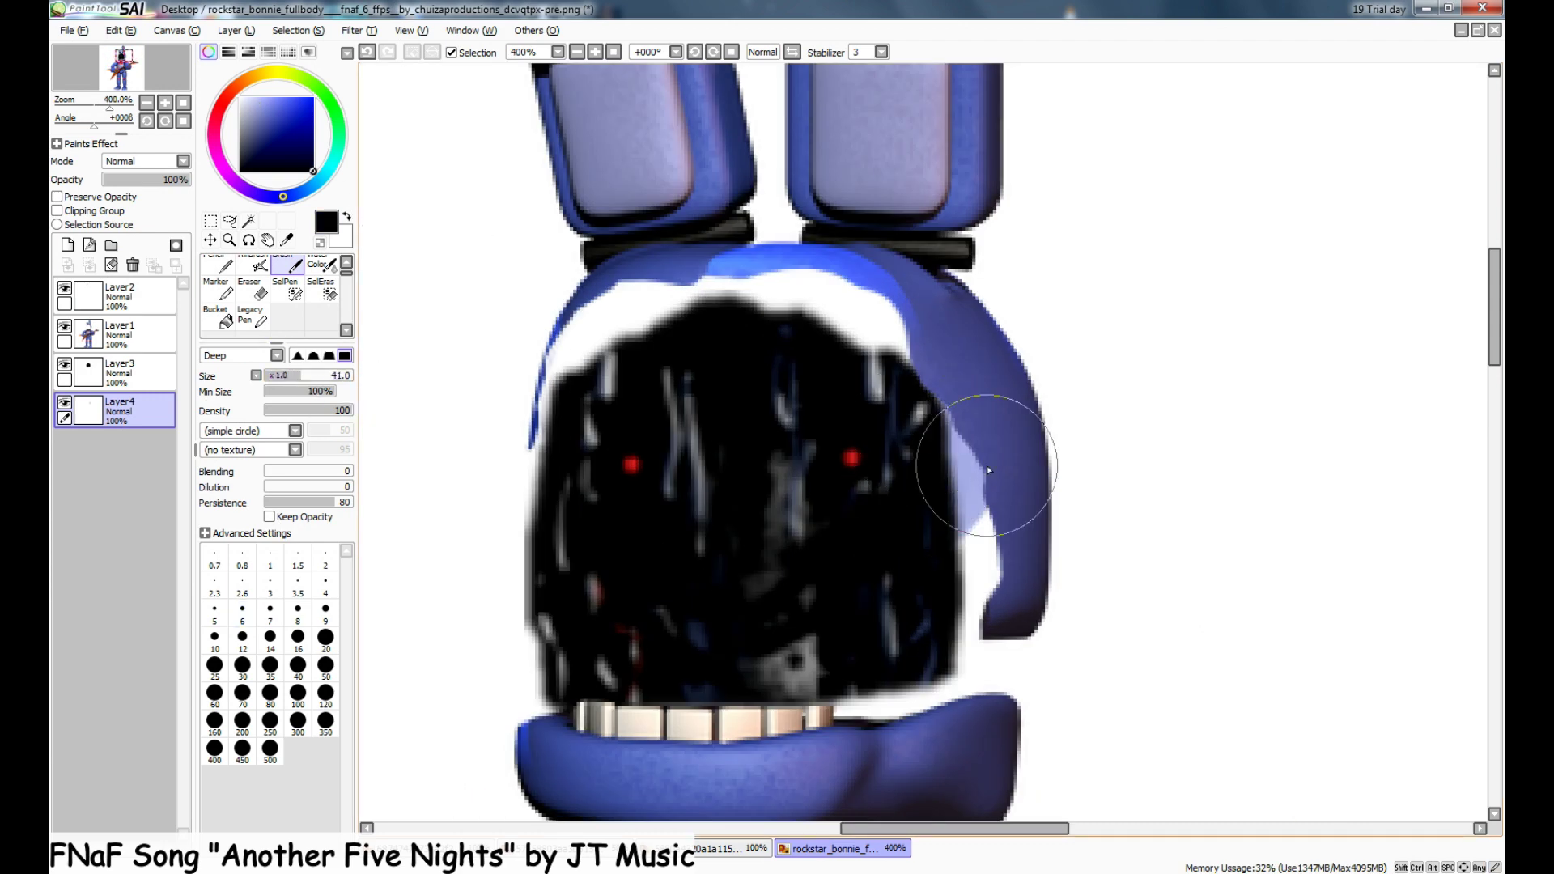
mouse_move(988, 466)
mouse_down()
mouse_move(874, 365)
mouse_move(789, 345)
mouse_move(631, 348)
mouse_move(600, 429)
mouse_move(591, 604)
mouse_up()
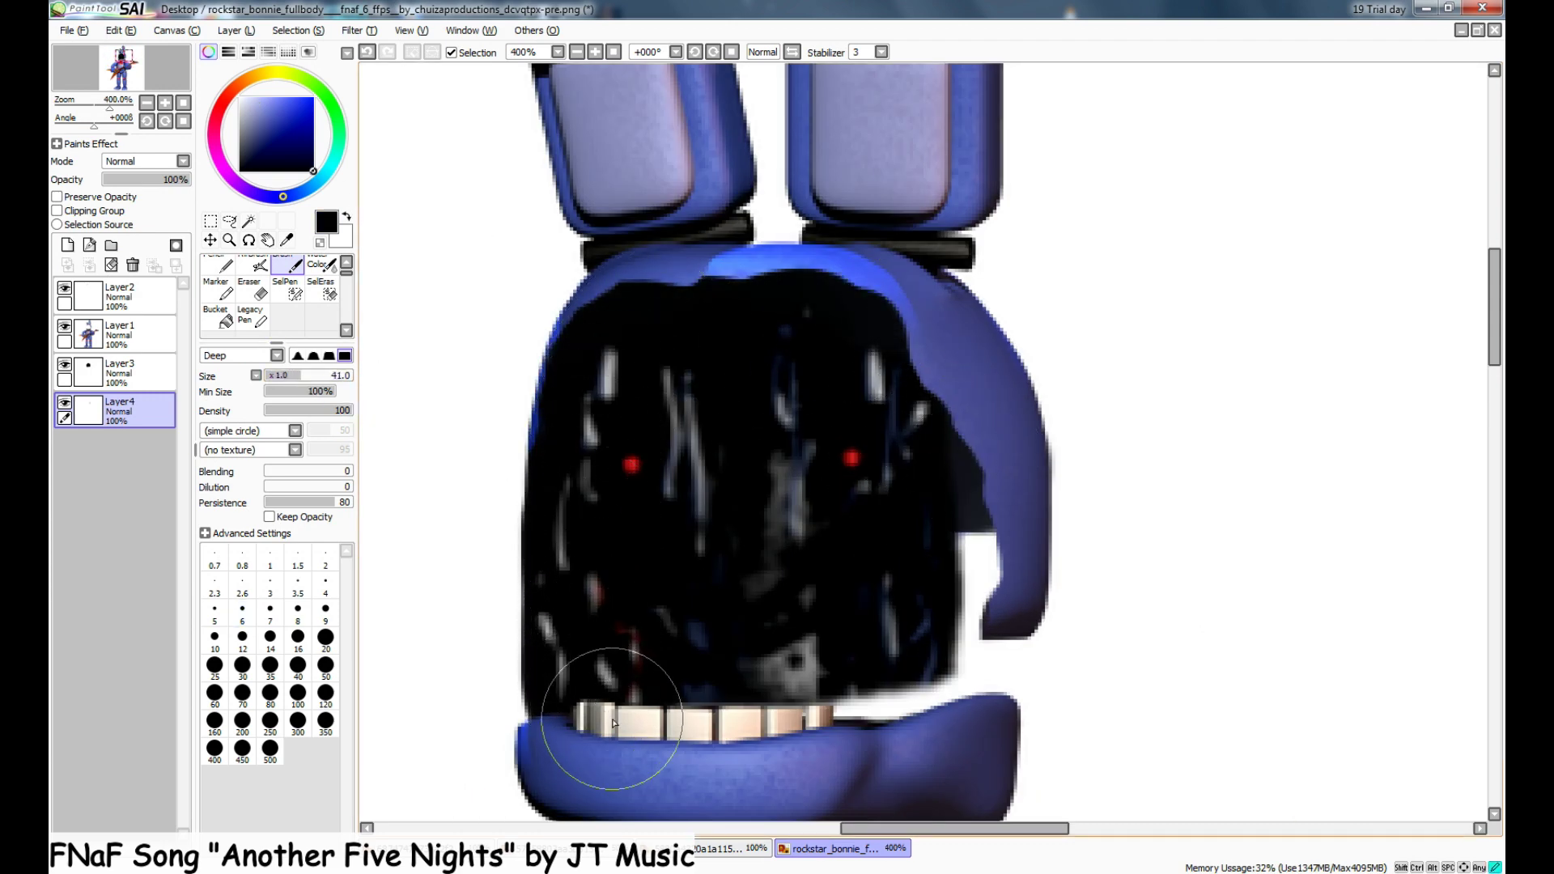
- Undo the stray black strokes near the teeth and finish filling the head opening down to the lower jaw
key(ctrl+z)
mouse_move(589, 724)
mouse_down()
mouse_move(582, 610)
mouse_move(608, 523)
mouse_move(587, 481)
mouse_move(591, 633)
mouse_move(615, 538)
mouse_move(639, 531)
mouse_move(615, 710)
mouse_move(741, 709)
mouse_move(607, 555)
mouse_move(592, 446)
mouse_move(603, 709)
mouse_up()
key(ctrl+z)
key(ctrl+z)
key(ctrl+z)
key(ctrl+z)
mouse_move(841, 712)
mouse_down()
mouse_move(925, 689)
mouse_move(954, 531)
mouse_move(878, 373)
mouse_move(636, 356)
mouse_move(604, 425)
mouse_move(624, 355)
mouse_up()
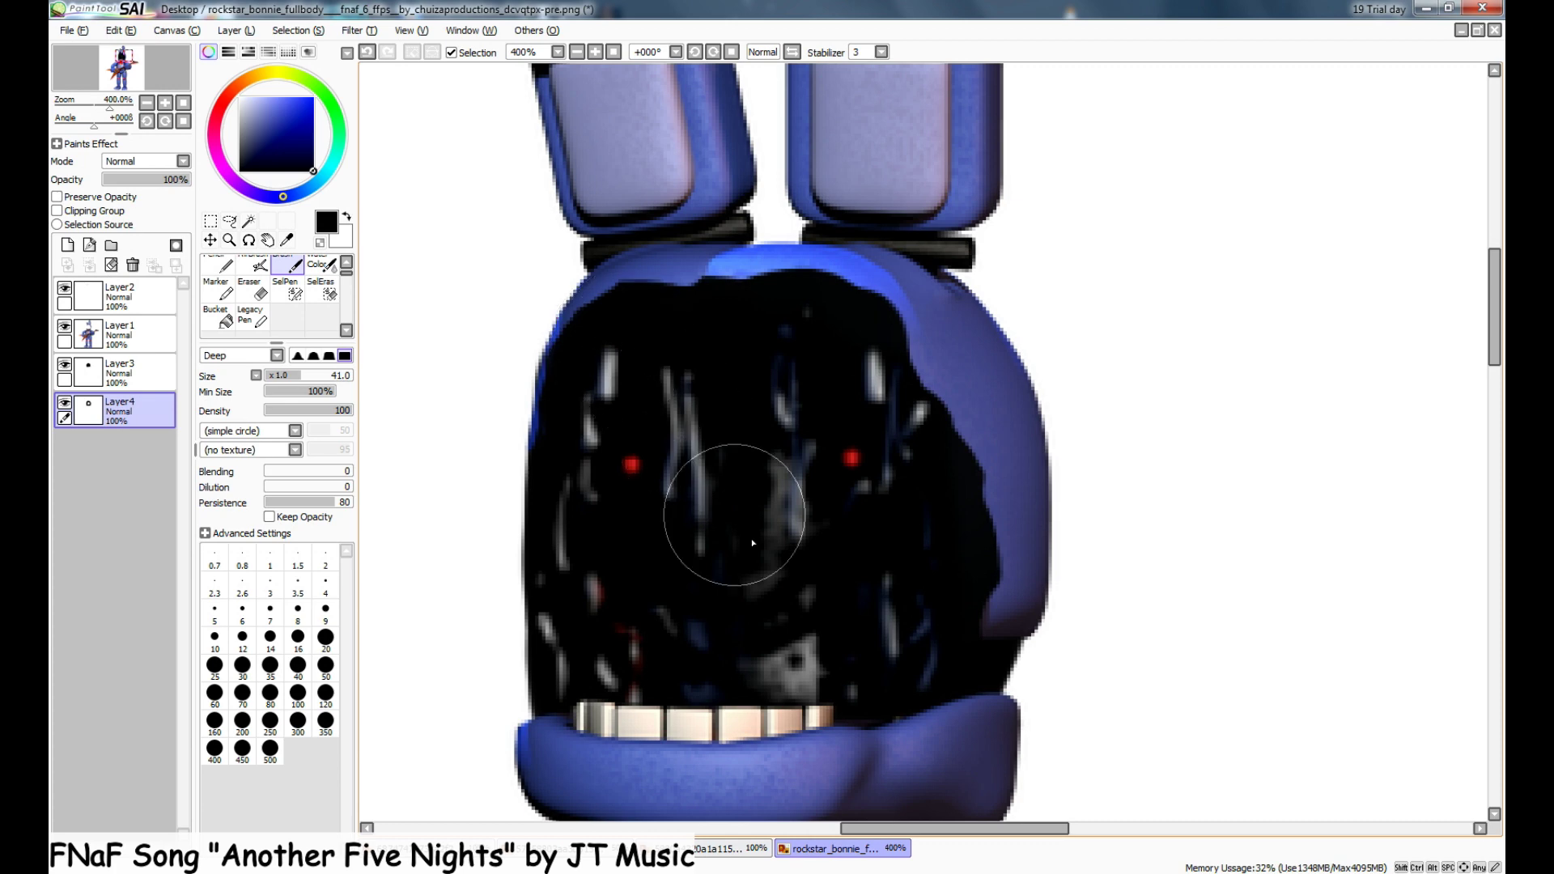
- Soften the rim of the head opening on the character layer with a size 19 blending brush
scroll(749, 541, down, 5)
scroll(1303, 478, up, 1)
drag(1495, 332, 1495, 393)
scroll(798, 421, up, 3)
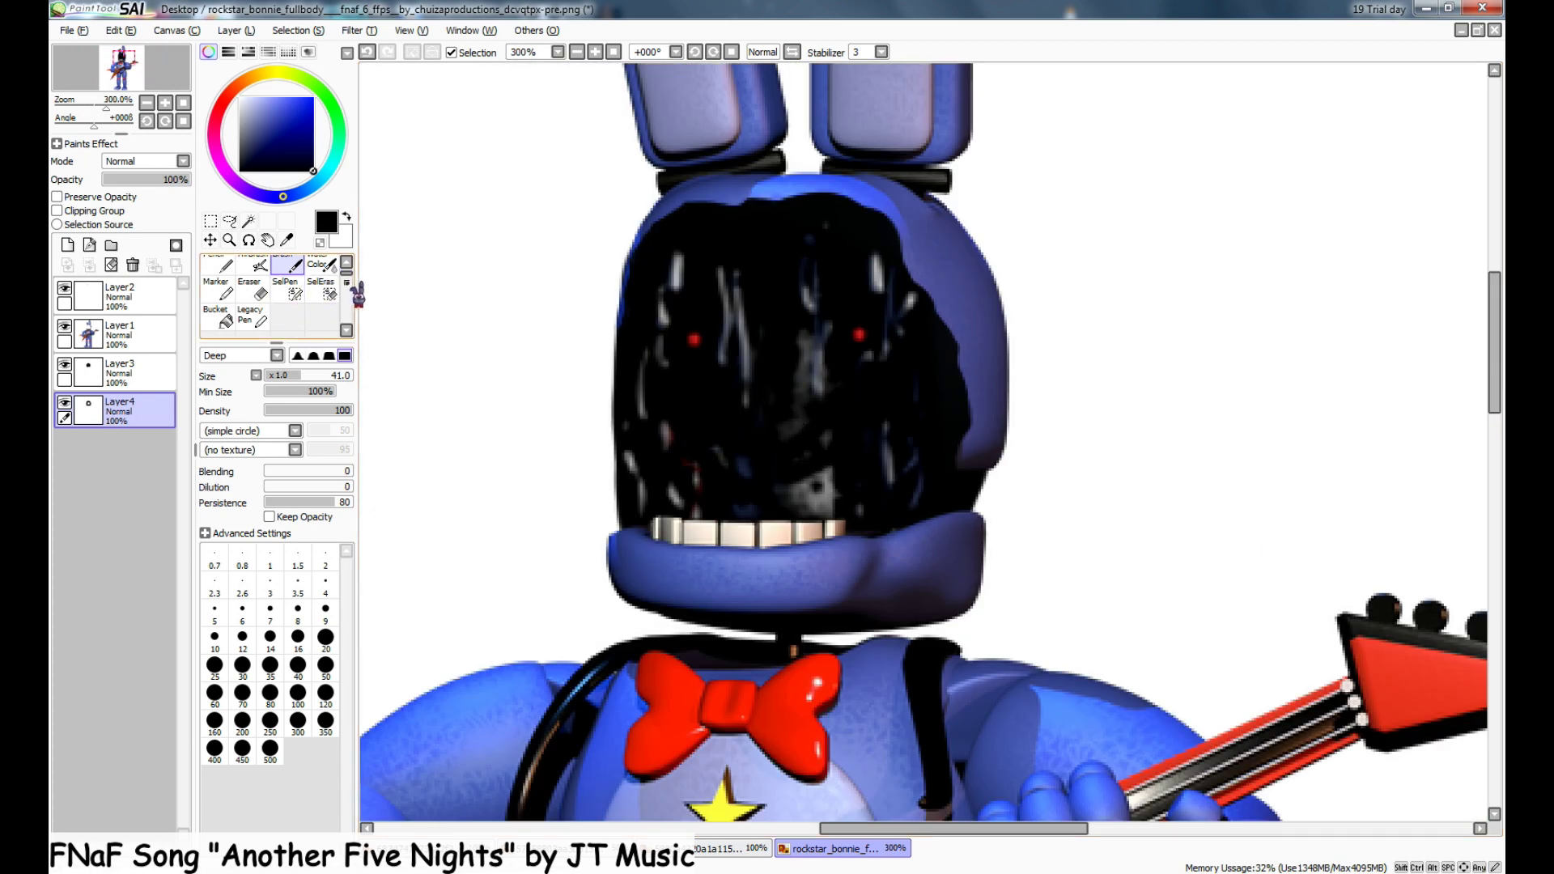
scroll(340, 287, down, 3)
click(322, 264)
drag(610, 380, 636, 500)
key(ctrl+z)
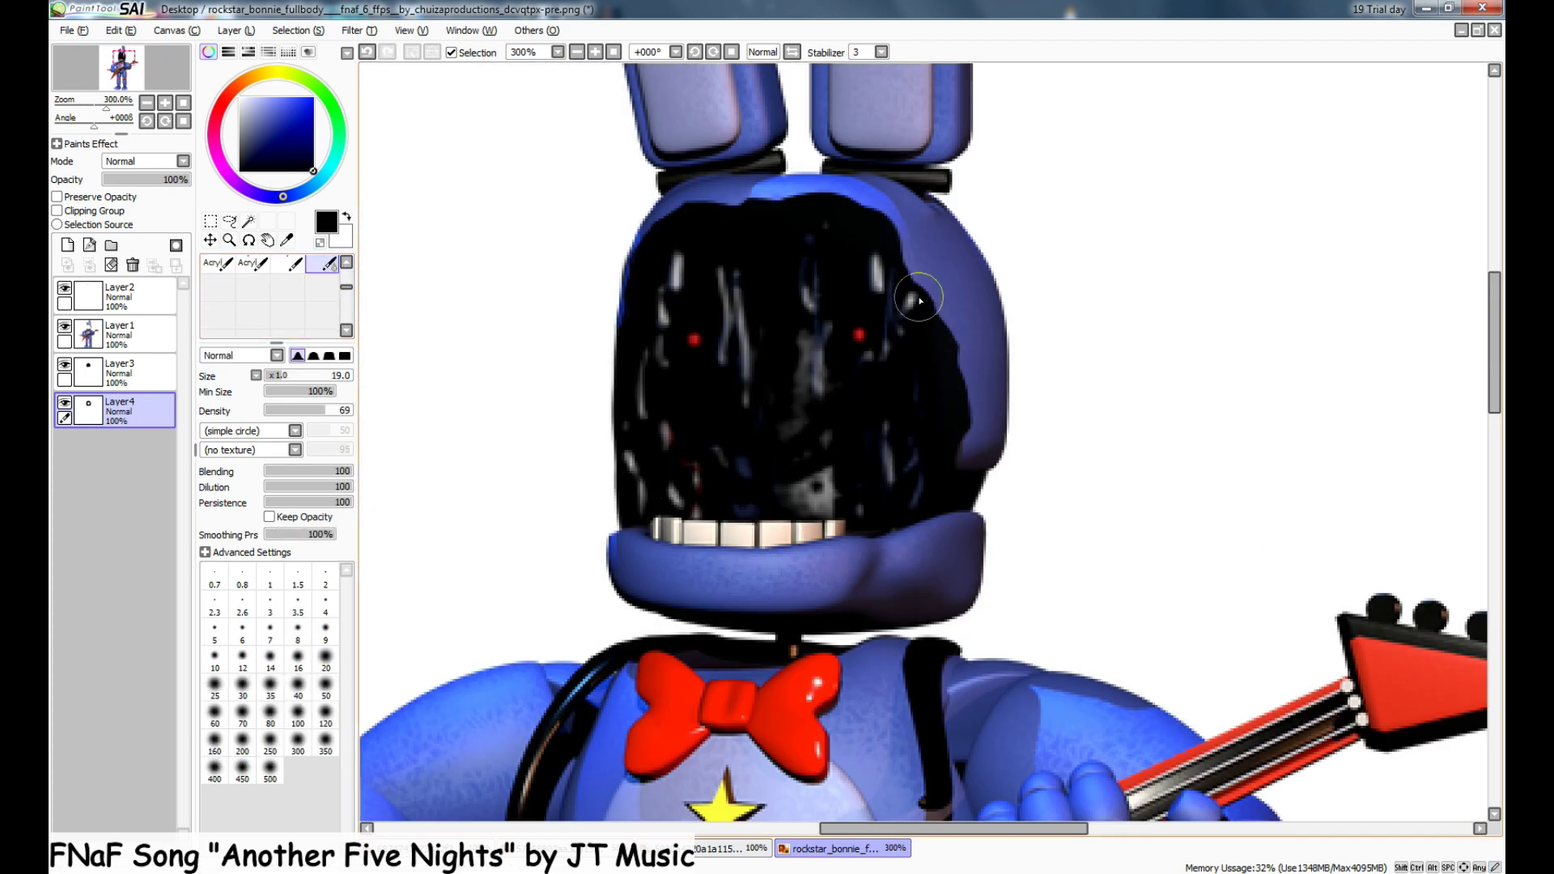
click(130, 334)
mouse_move(753, 205)
mouse_down()
mouse_move(808, 197)
mouse_move(916, 244)
mouse_up()
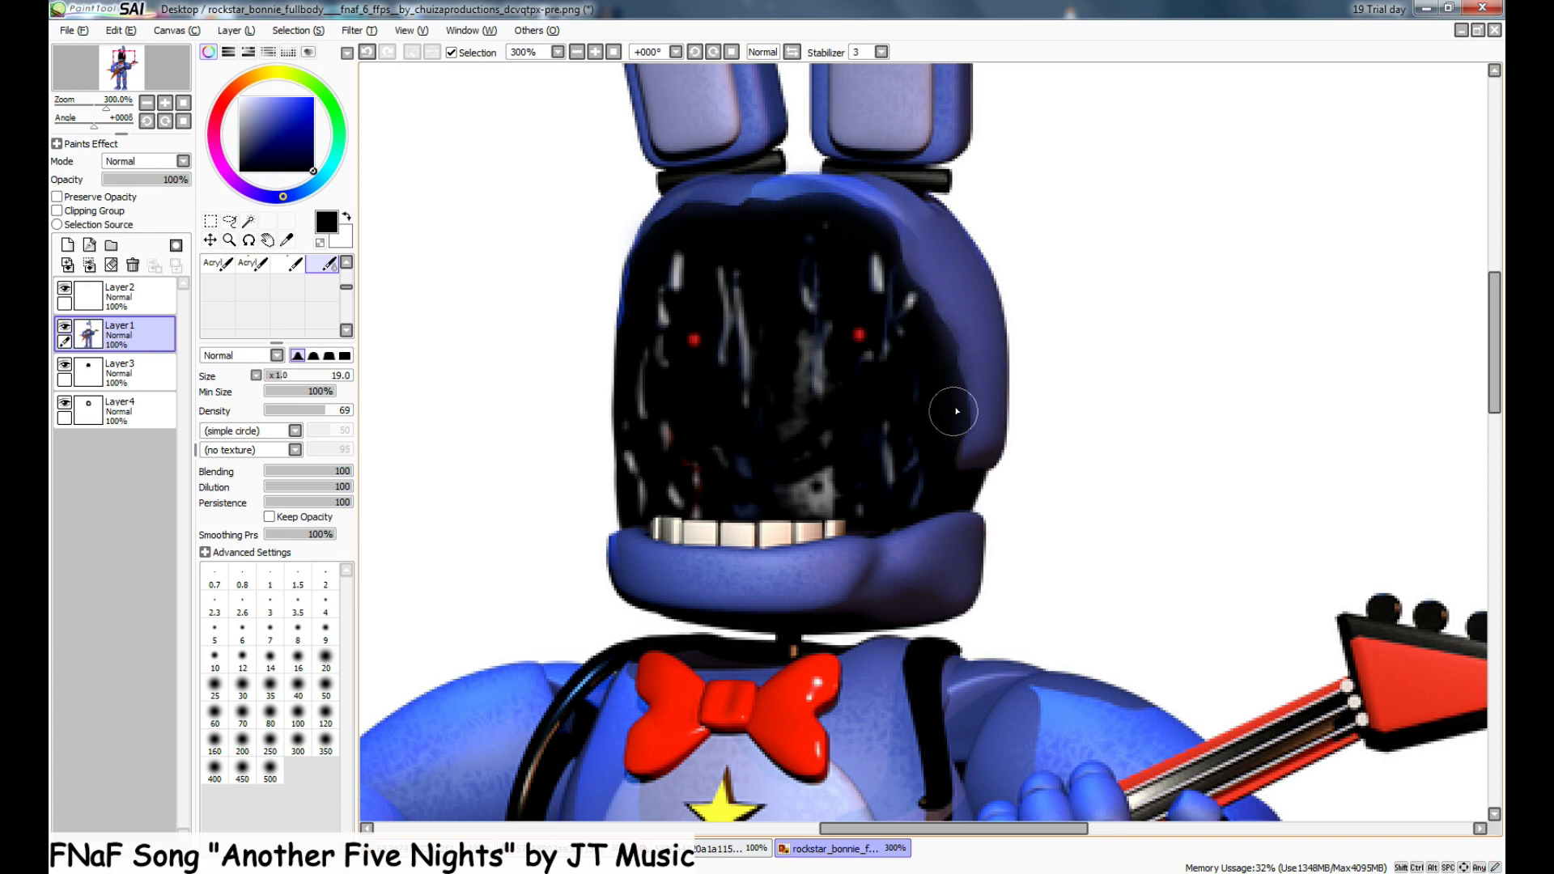
- Try to blend the black bar into the top of the cut ear with the size 19 brush
scroll(884, 508, down, 3)
scroll(1077, 544, up, 1)
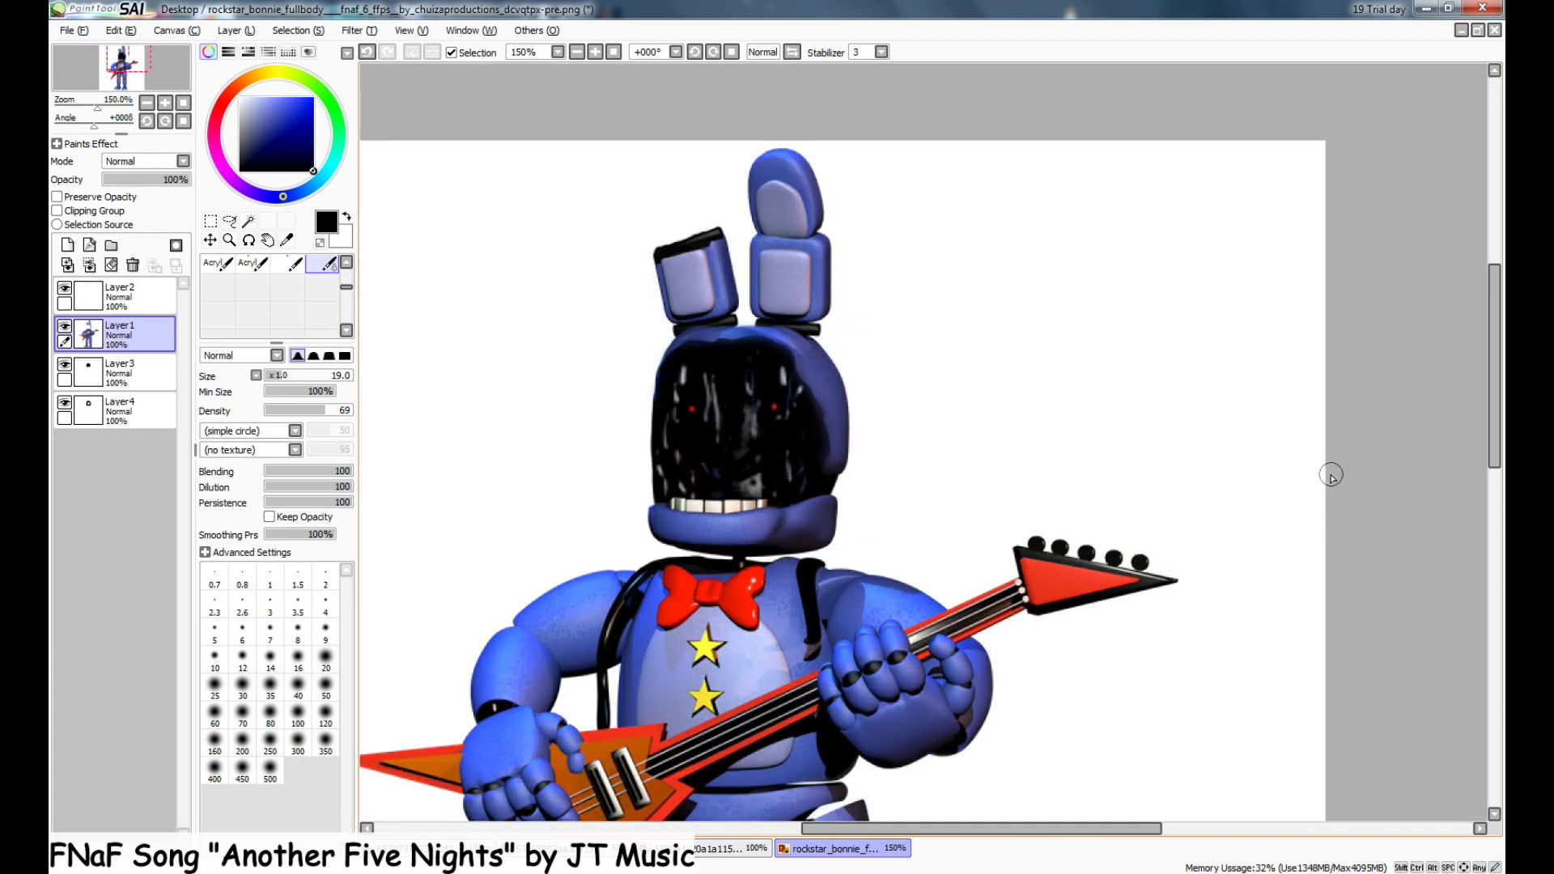
scroll(735, 197, up, 3)
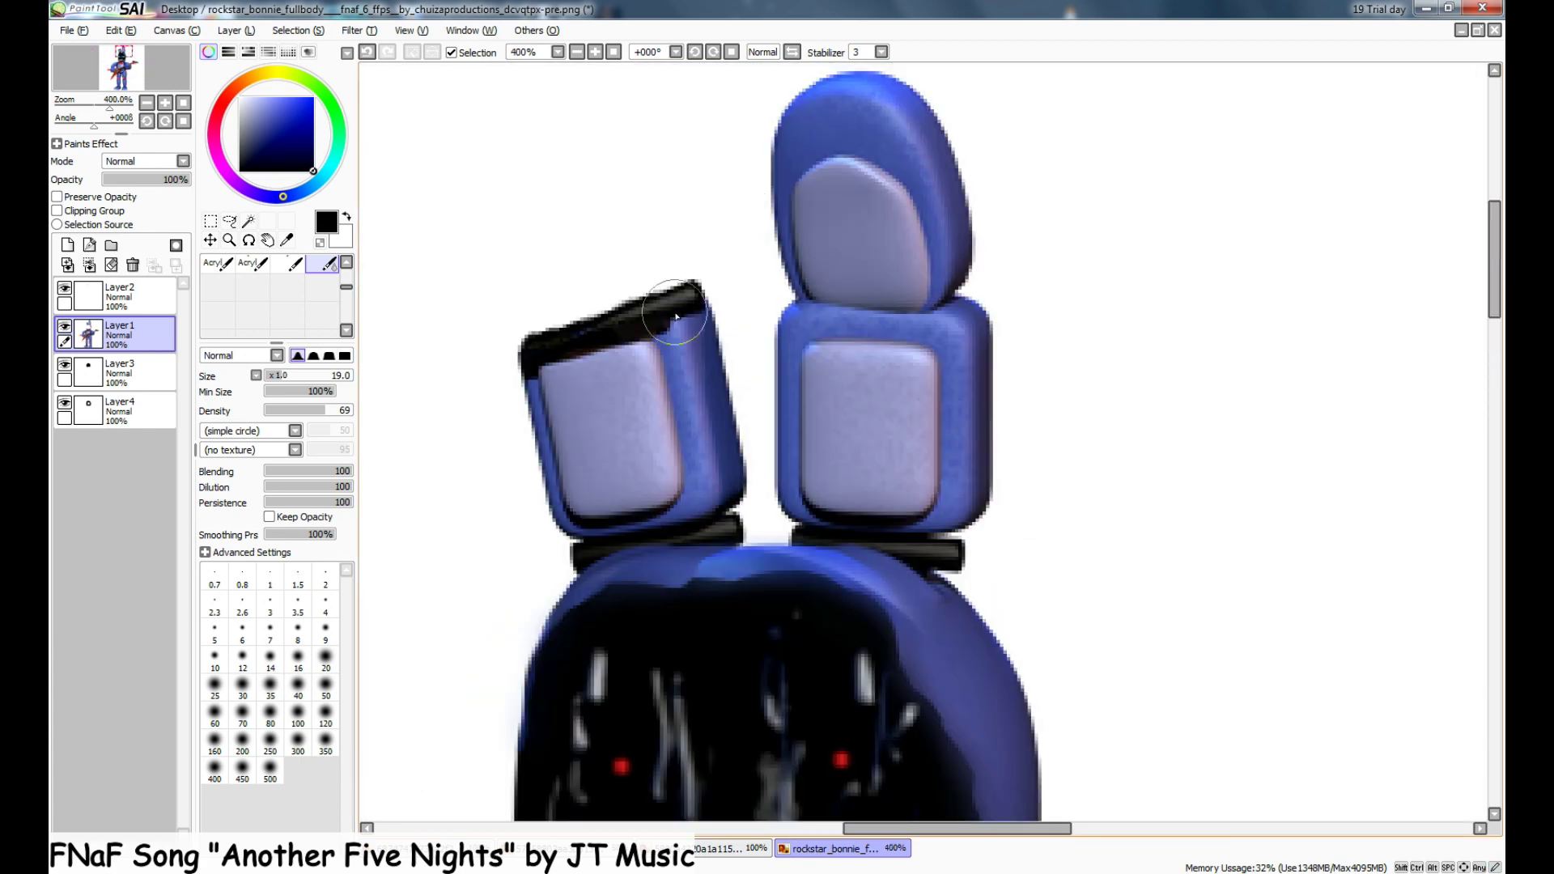
drag(663, 326, 528, 364)
key(ctrl+z)
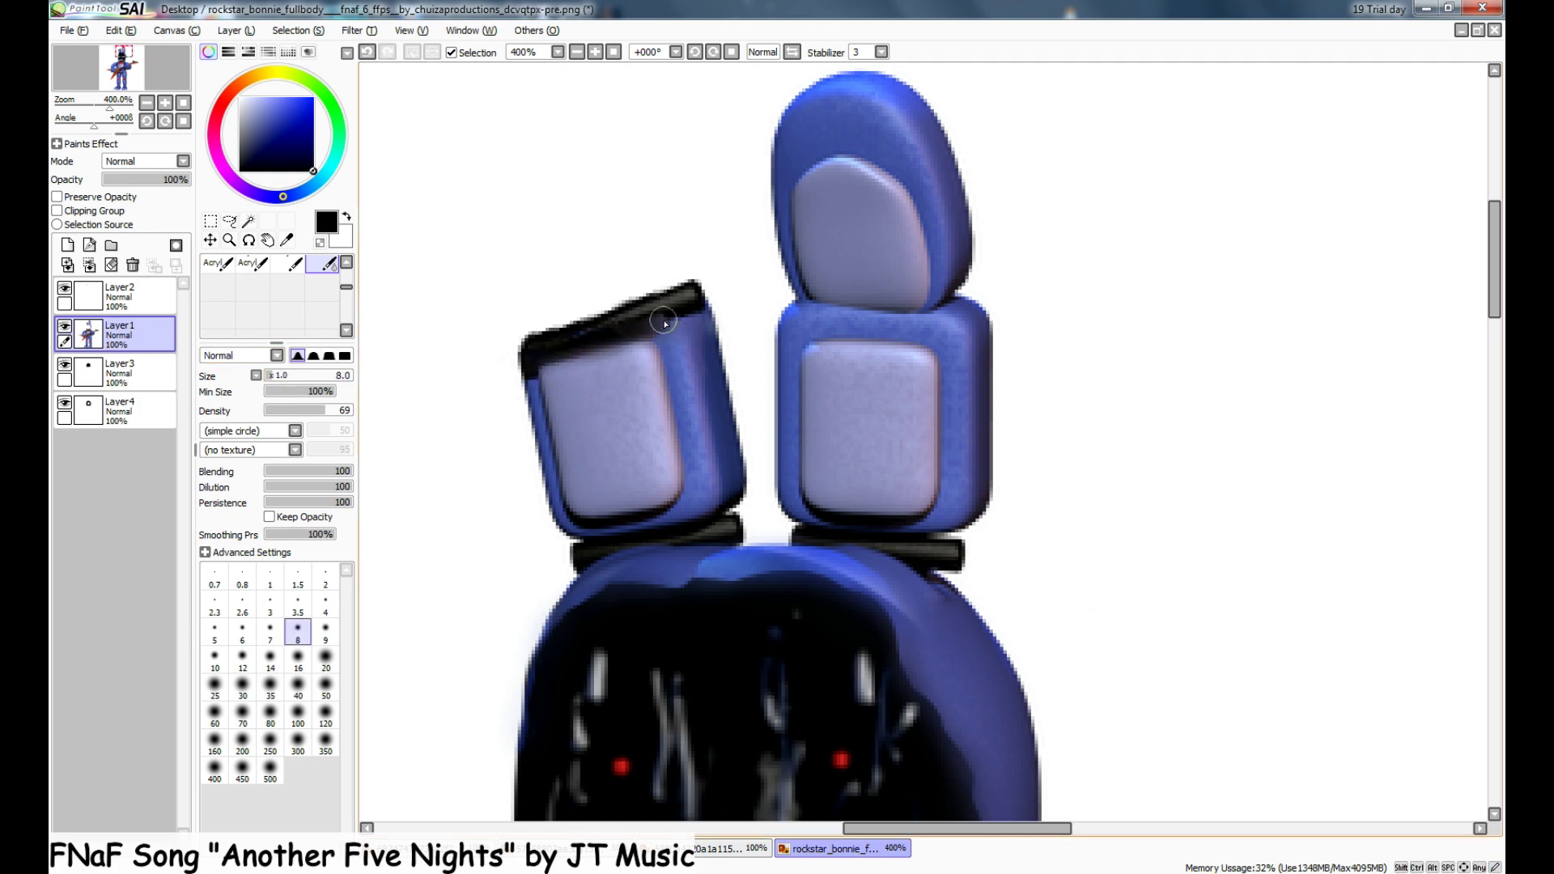
scroll(739, 361, up, 1)
- Check the withered reference image and erase the elbow area of the arm over the guitar's body with a size 26 eraser
scroll(855, 571, down, 4)
drag(1496, 391, 1495, 467)
click(516, 851)
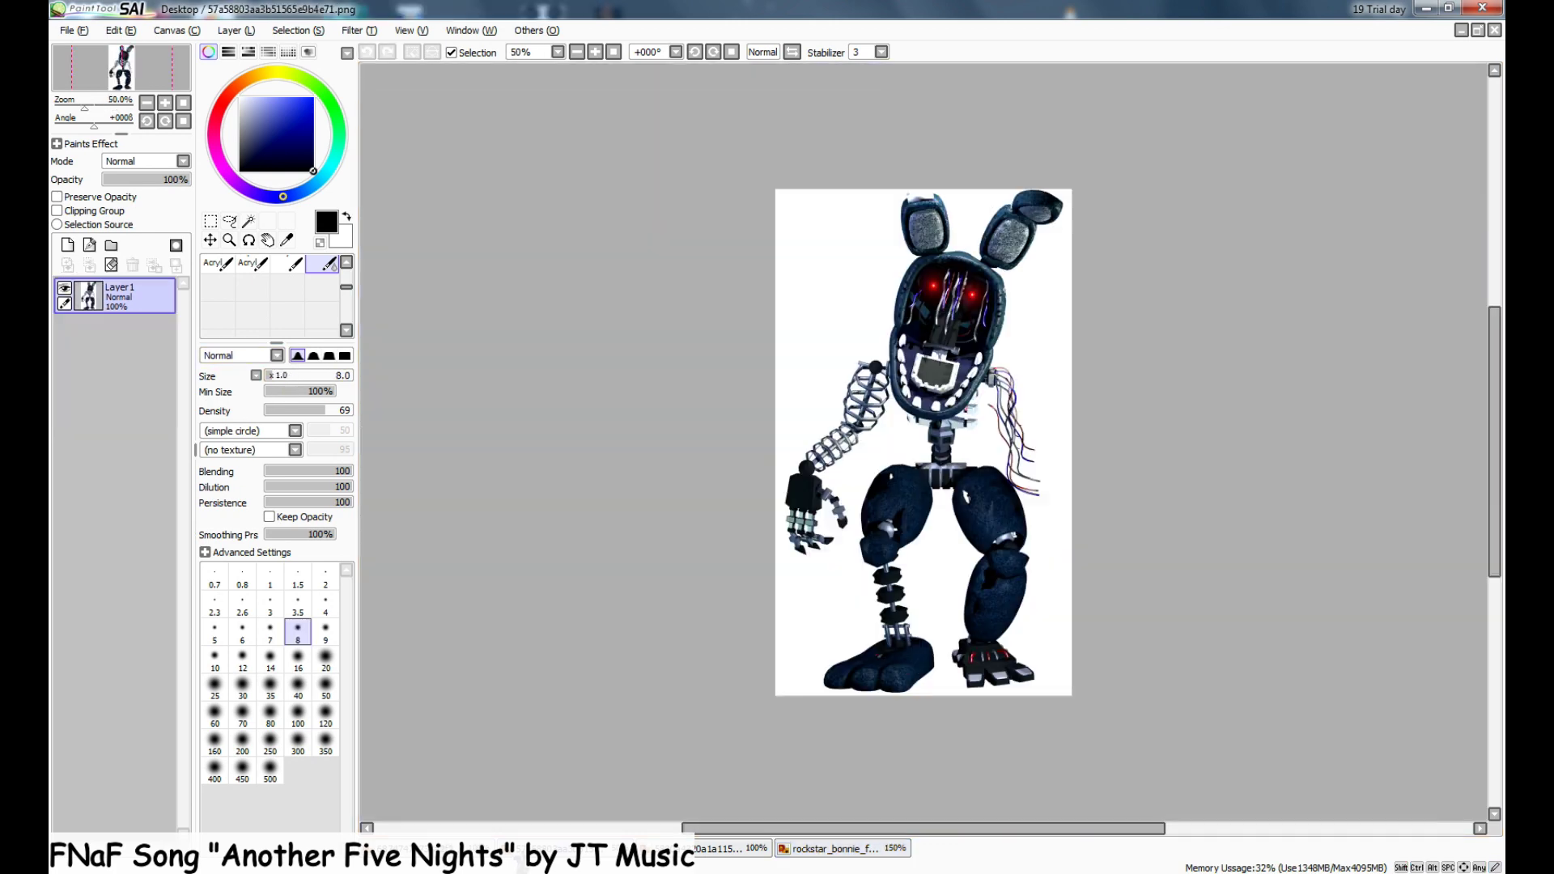
click(820, 850)
scroll(770, 367, up, 3)
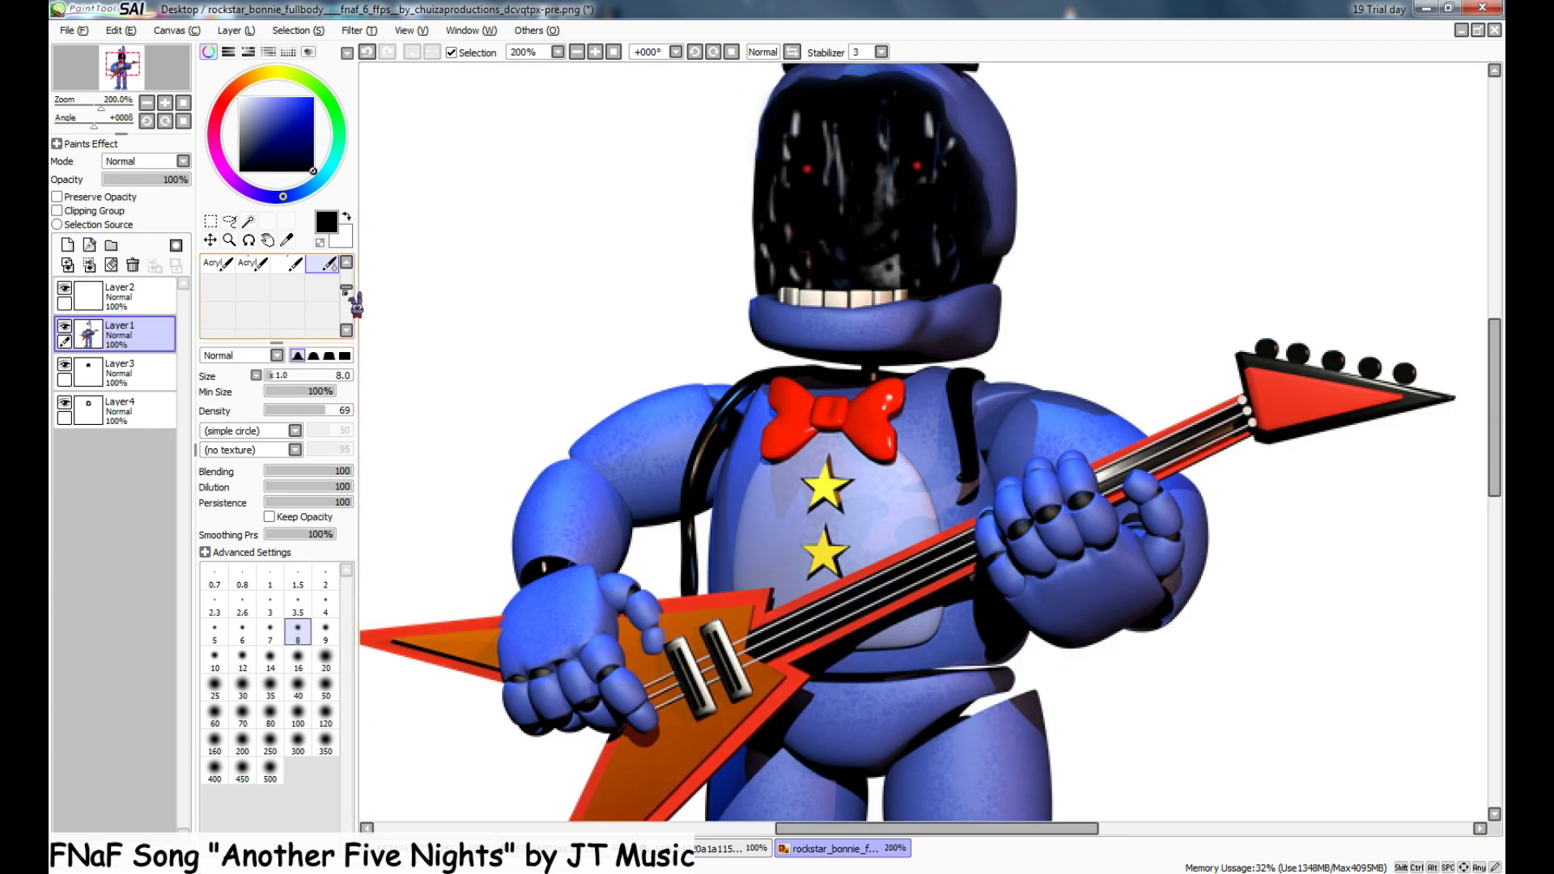
key(e)
mouse_move(631, 530)
mouse_down()
mouse_move(566, 476)
mouse_move(628, 421)
mouse_up()
- Erase the rest of that arm from the shoulder to the wrist, keeping the hand and the guitar strap
scroll(661, 420, up, 2)
scroll(842, 638, down, 2)
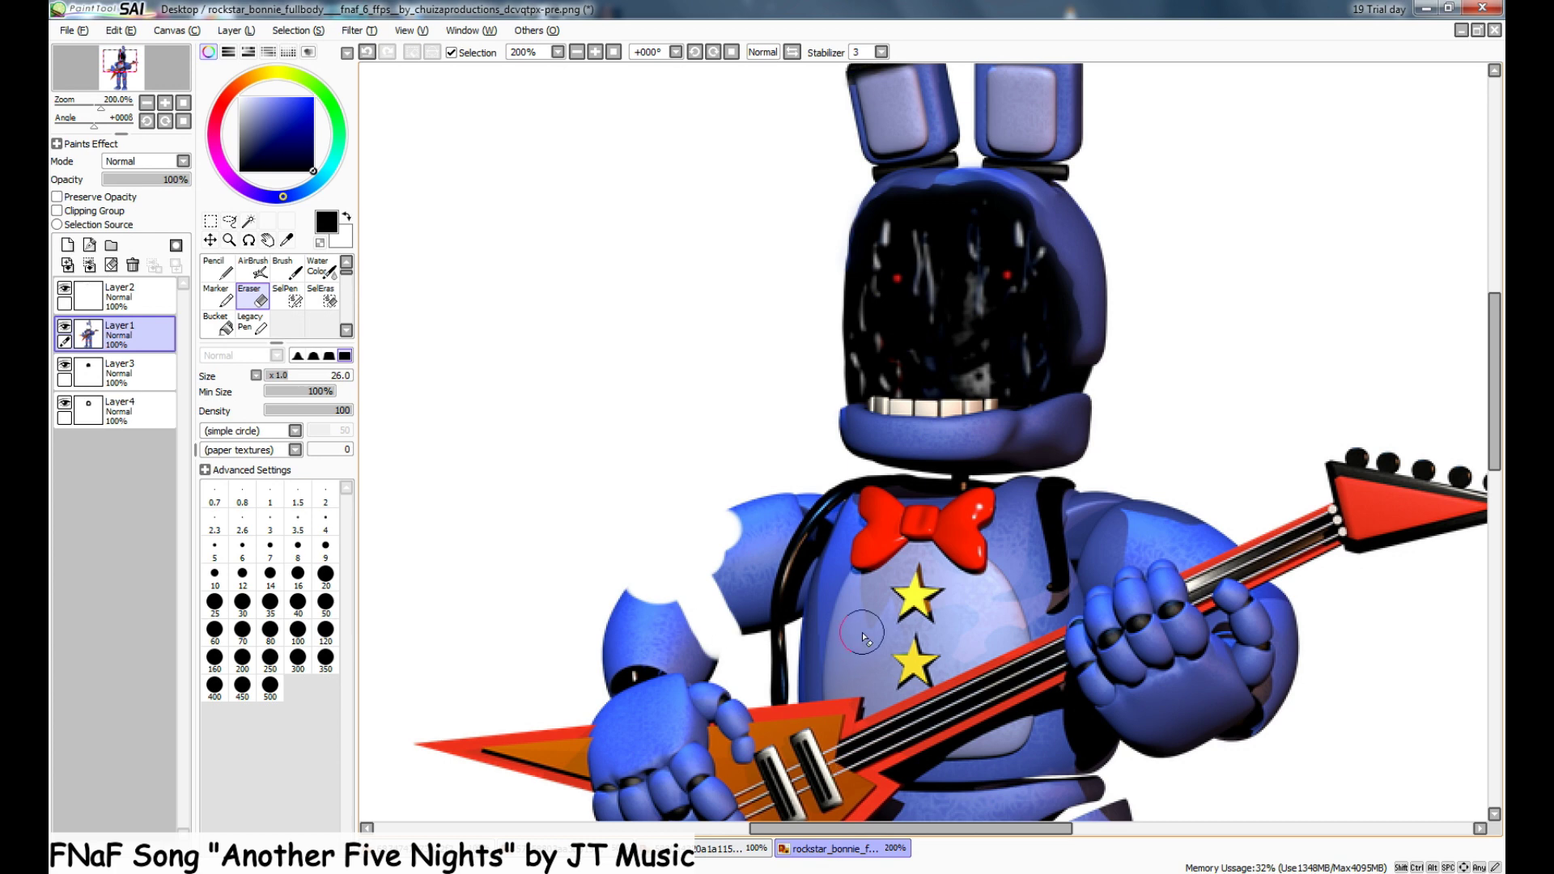
scroll(765, 583, up, 2)
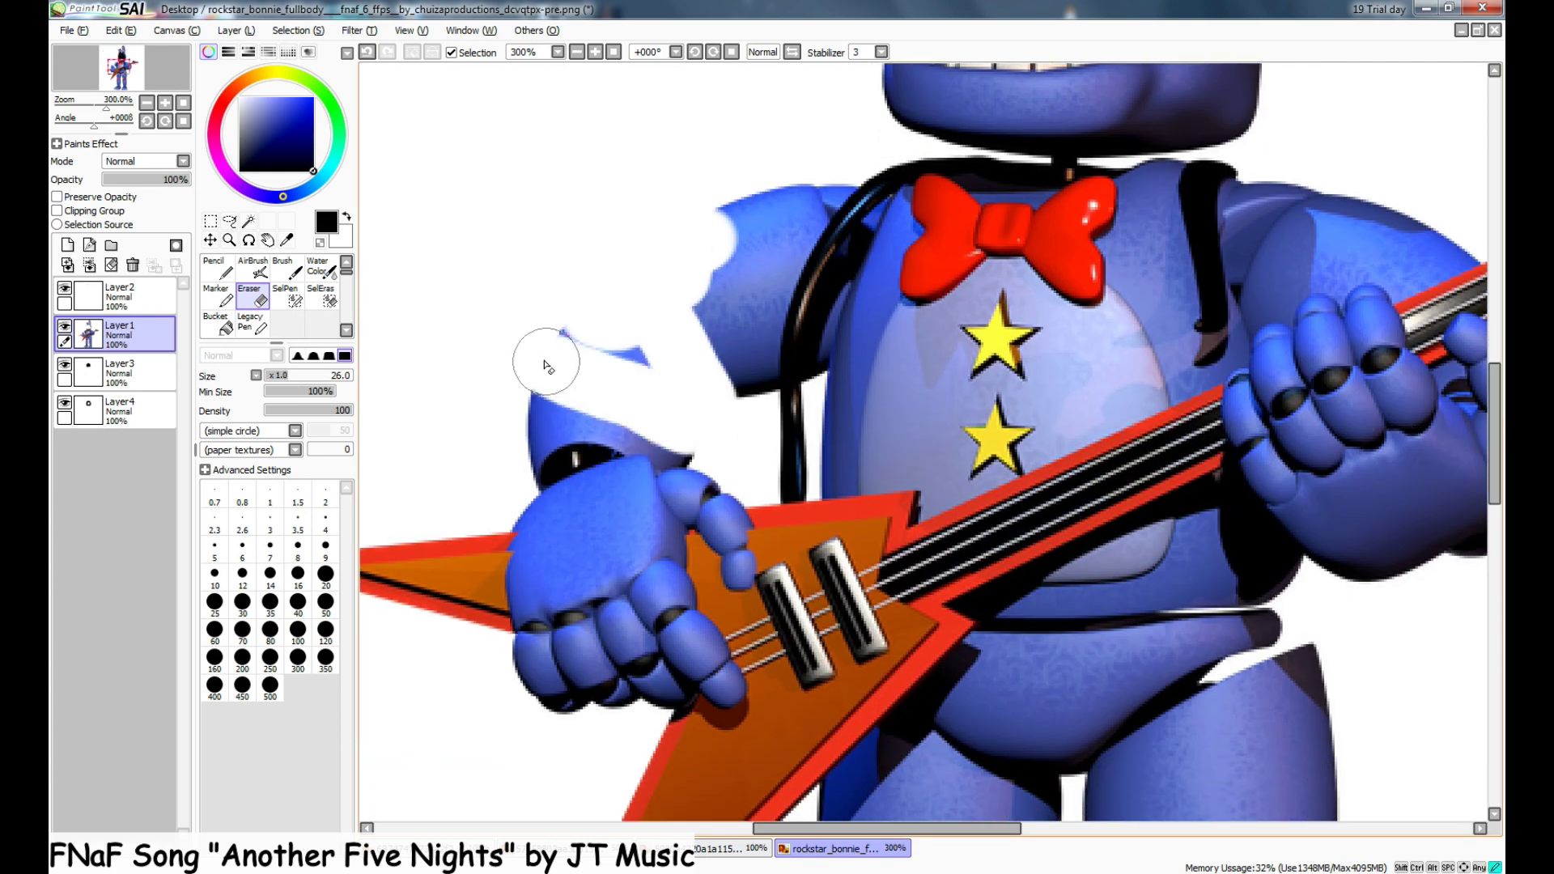
mouse_move(534, 425)
mouse_down()
mouse_move(528, 468)
mouse_move(711, 436)
mouse_move(738, 409)
mouse_move(777, 246)
mouse_move(834, 161)
mouse_move(732, 235)
mouse_up()
scroll(759, 433, up, 1)
scroll(942, 500, up, 1)
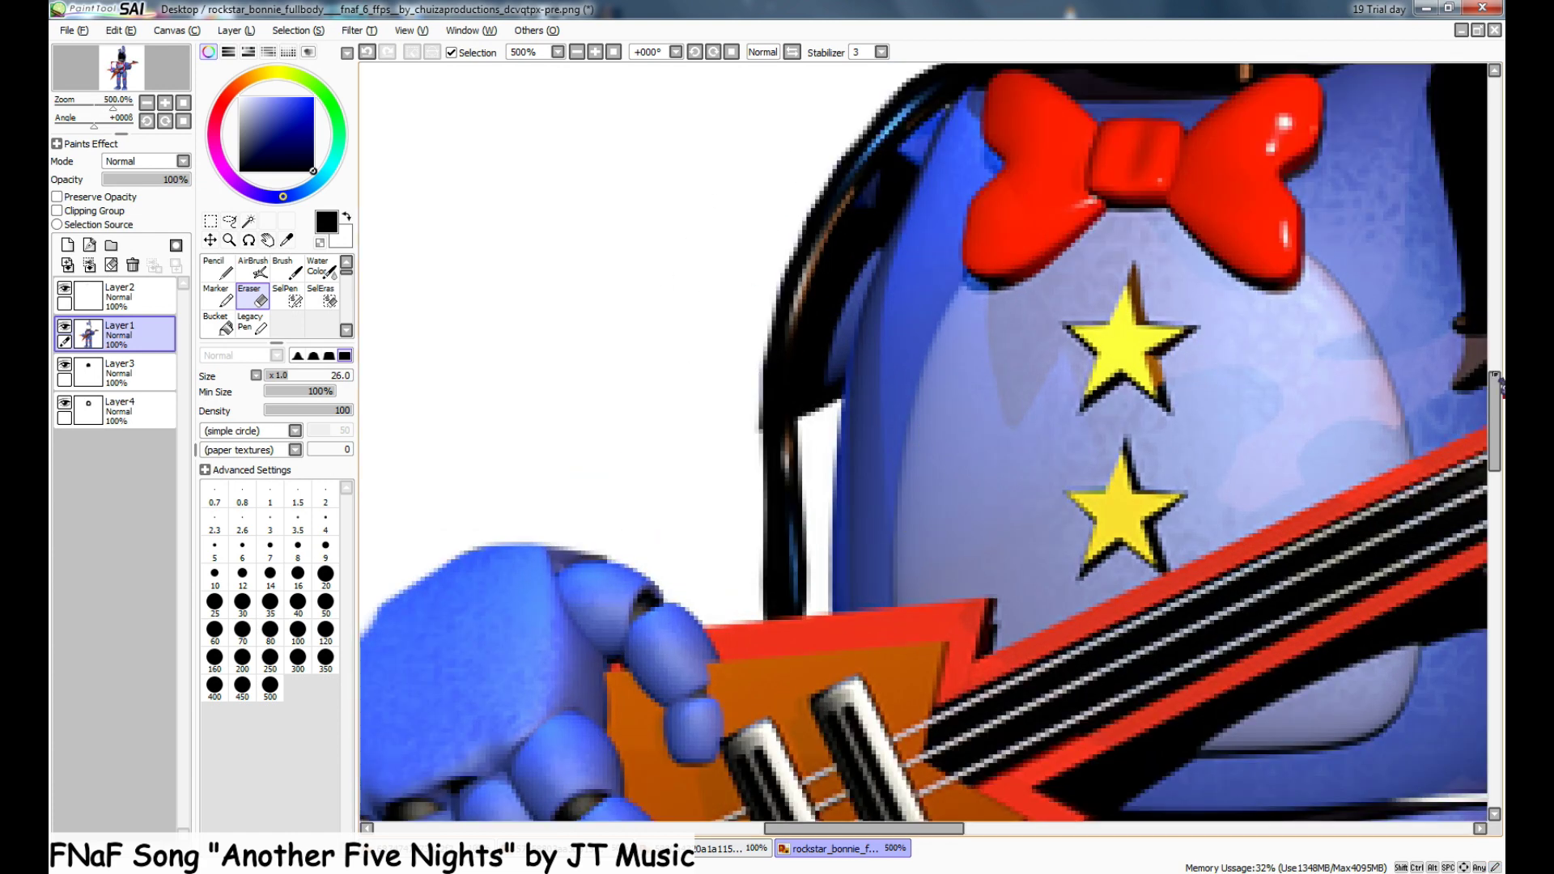
- Erase the remaining arm bits between the guitar strap and the torso with size 5 and size 1 erasers
drag(1496, 378, 1496, 347)
click(277, 376)
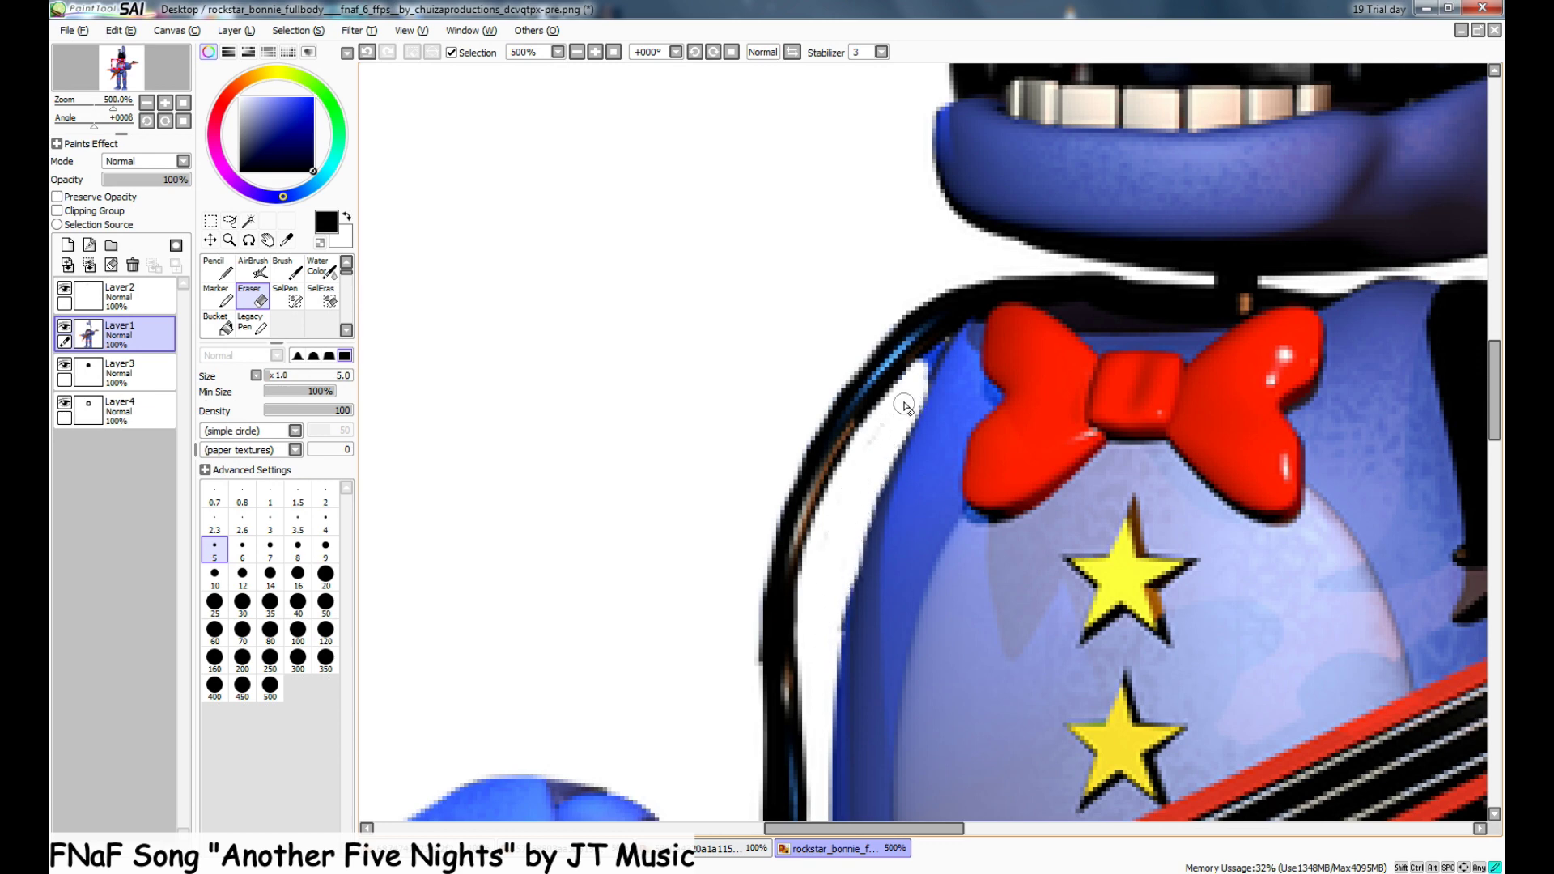
scroll(962, 369, up, 5)
mouse_move(897, 276)
mouse_down()
mouse_move(819, 351)
mouse_move(849, 332)
mouse_move(839, 429)
mouse_up()
scroll(885, 310, down, 10)
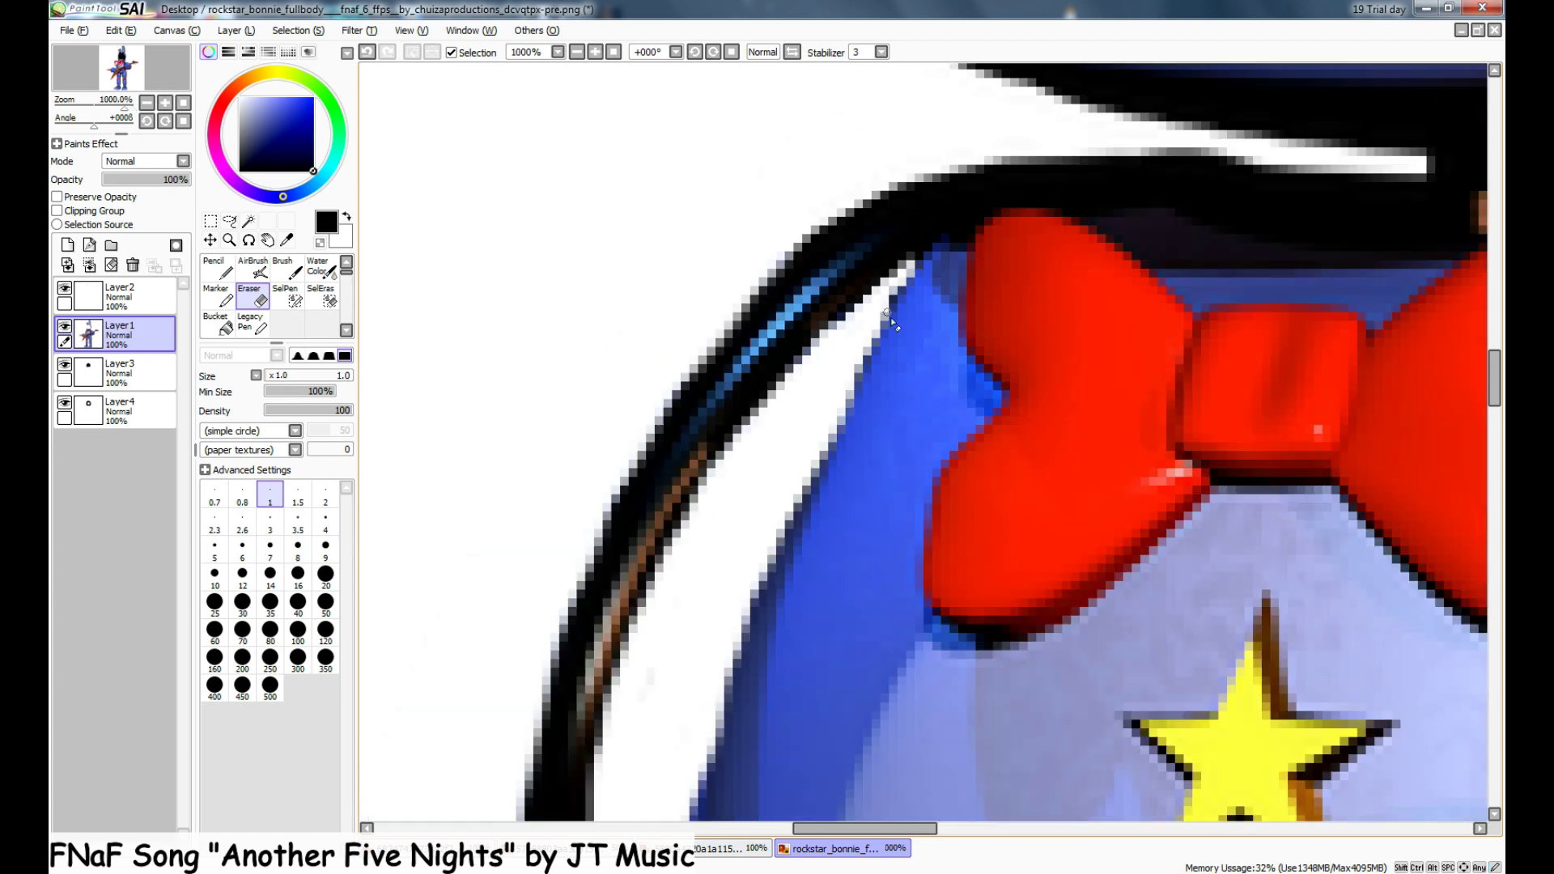
scroll(1162, 423, up, 4)
scroll(332, 297, down, 3)
- Soften the upper edge of the guitar strap beside the shoulder with the size 8 Blur brush
click(322, 276)
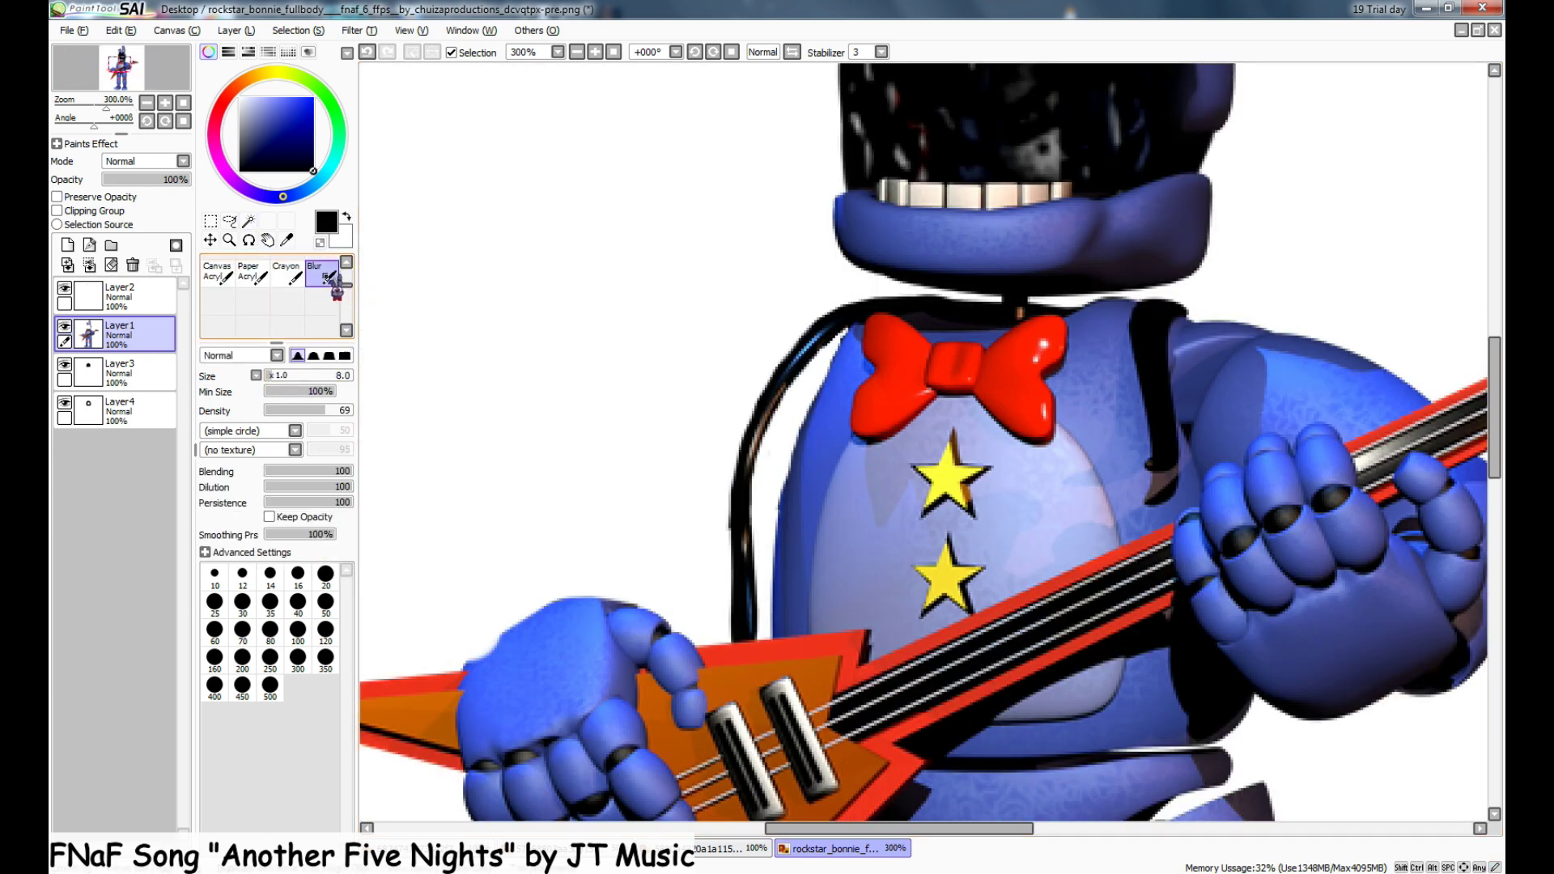
drag(808, 369, 849, 340)
scroll(739, 547, down, 1)
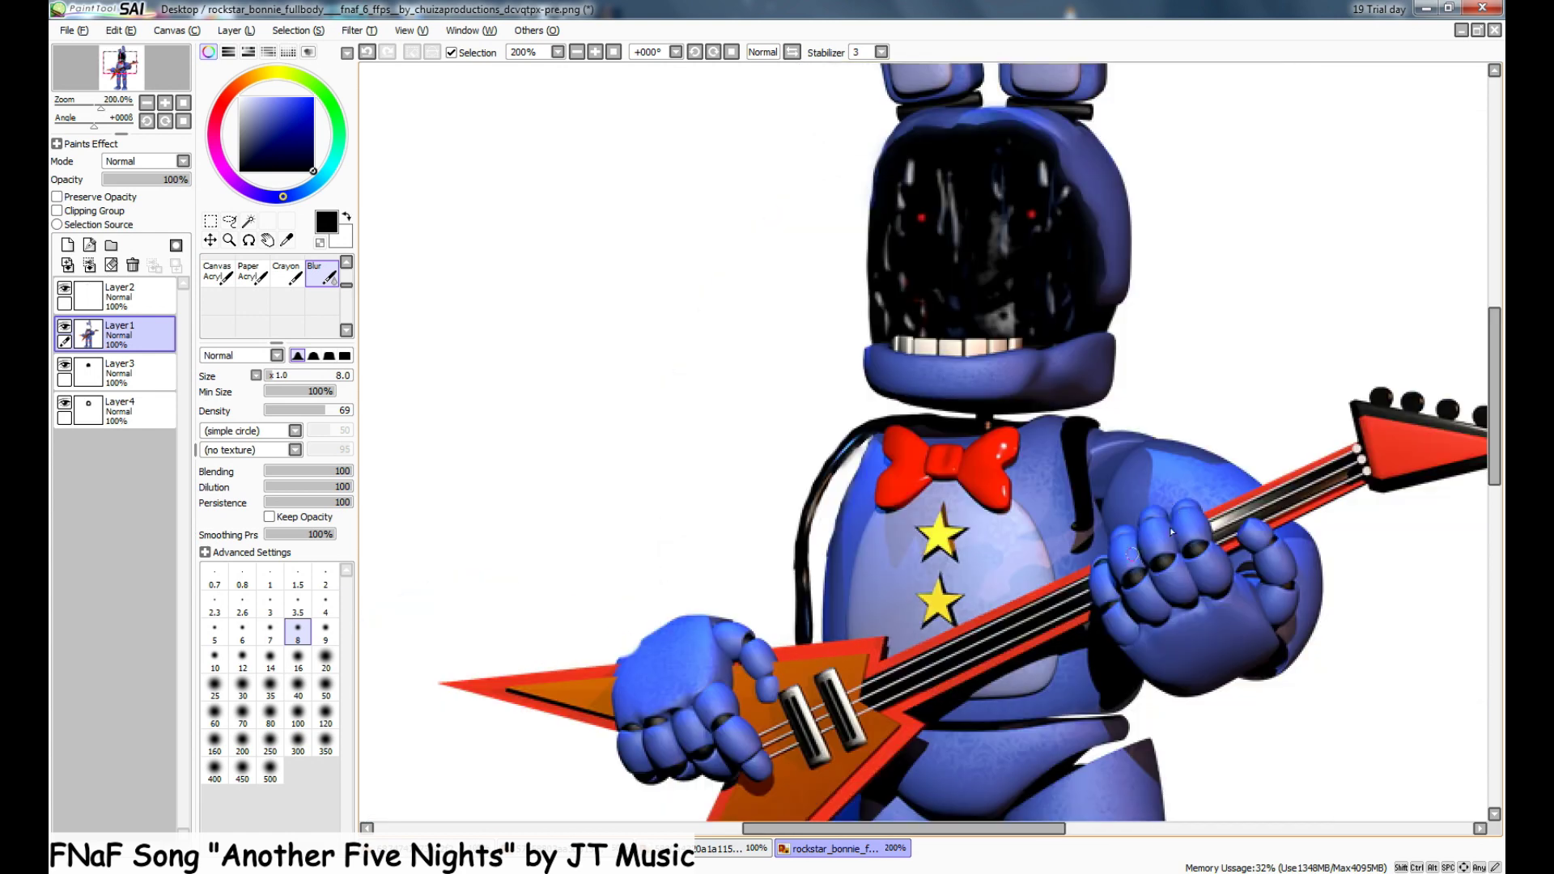
- Erase a line through the fingers of the detached hand along the guitar's lower edge with a size 6 eraser
drag(1018, 829, 948, 834)
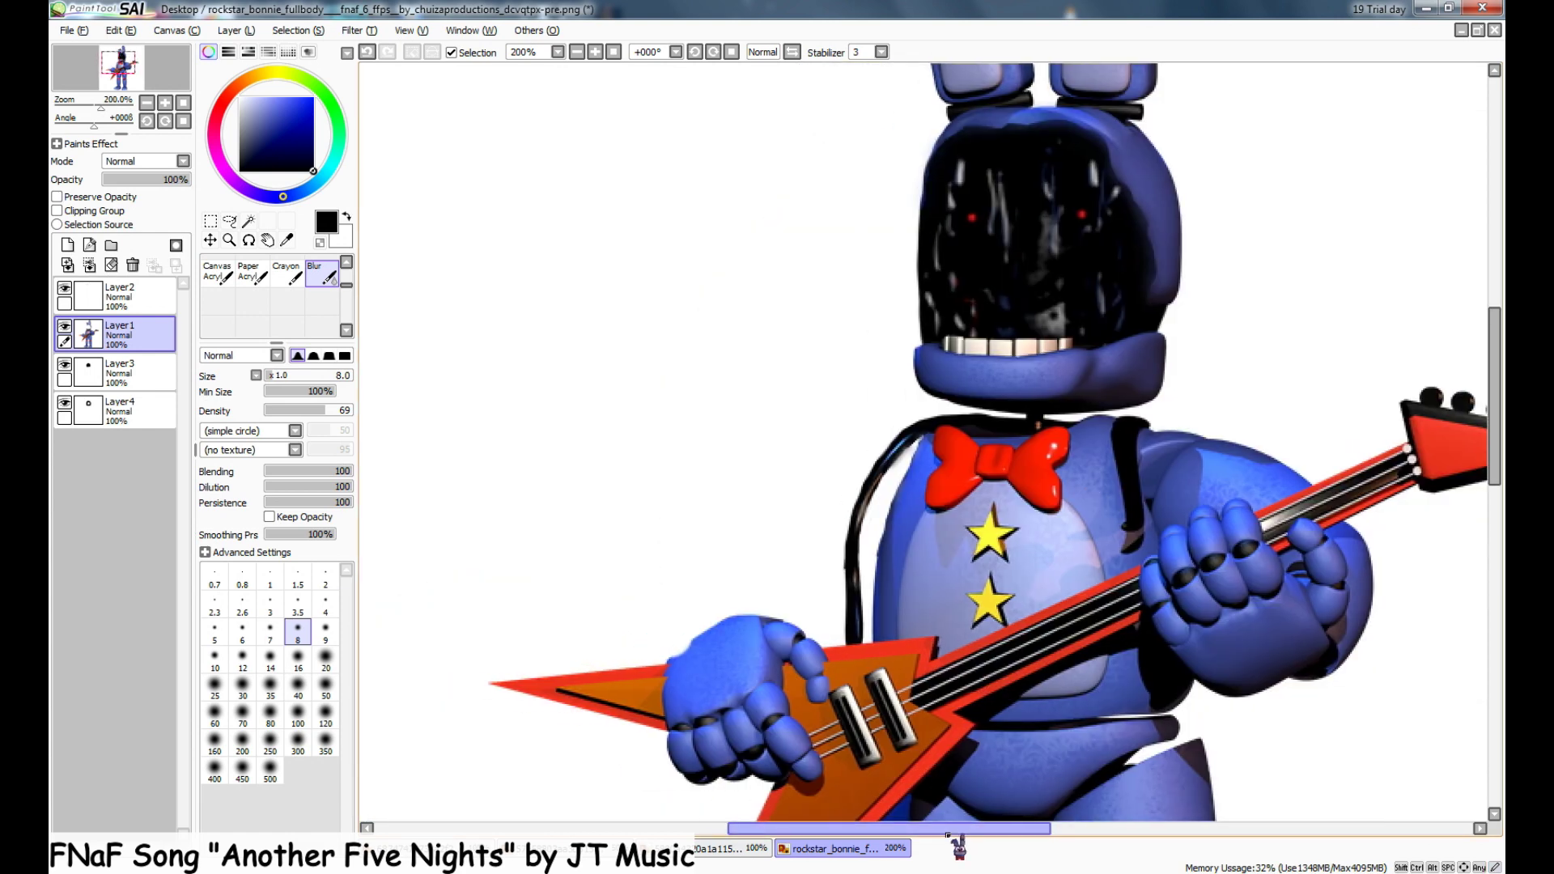
scroll(776, 654, up, 1)
drag(1493, 441, 1493, 461)
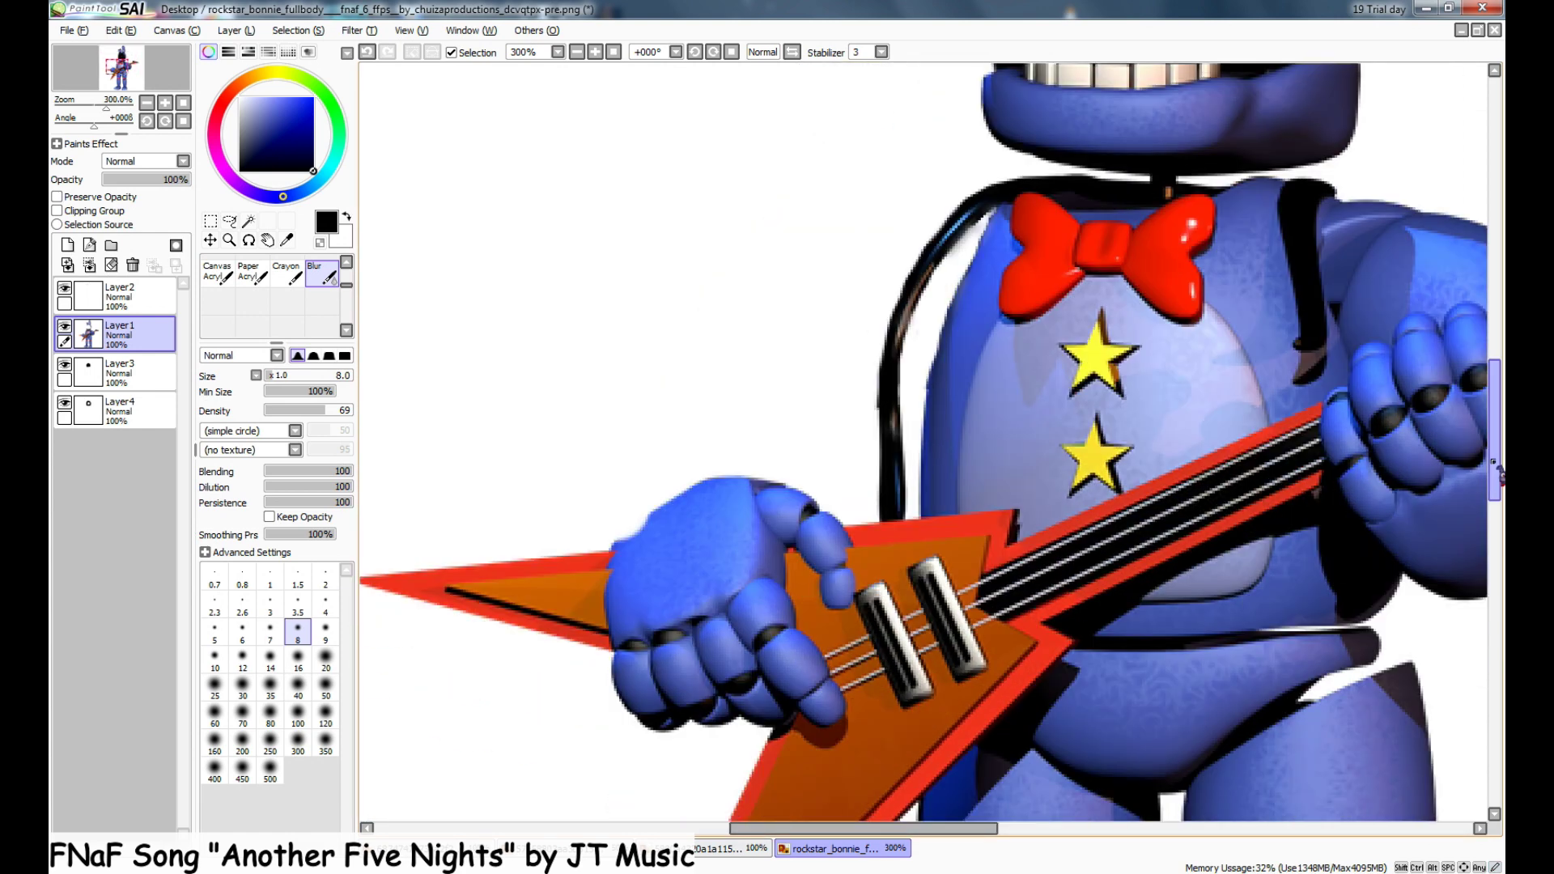
scroll(680, 692, up, 1)
key(e)
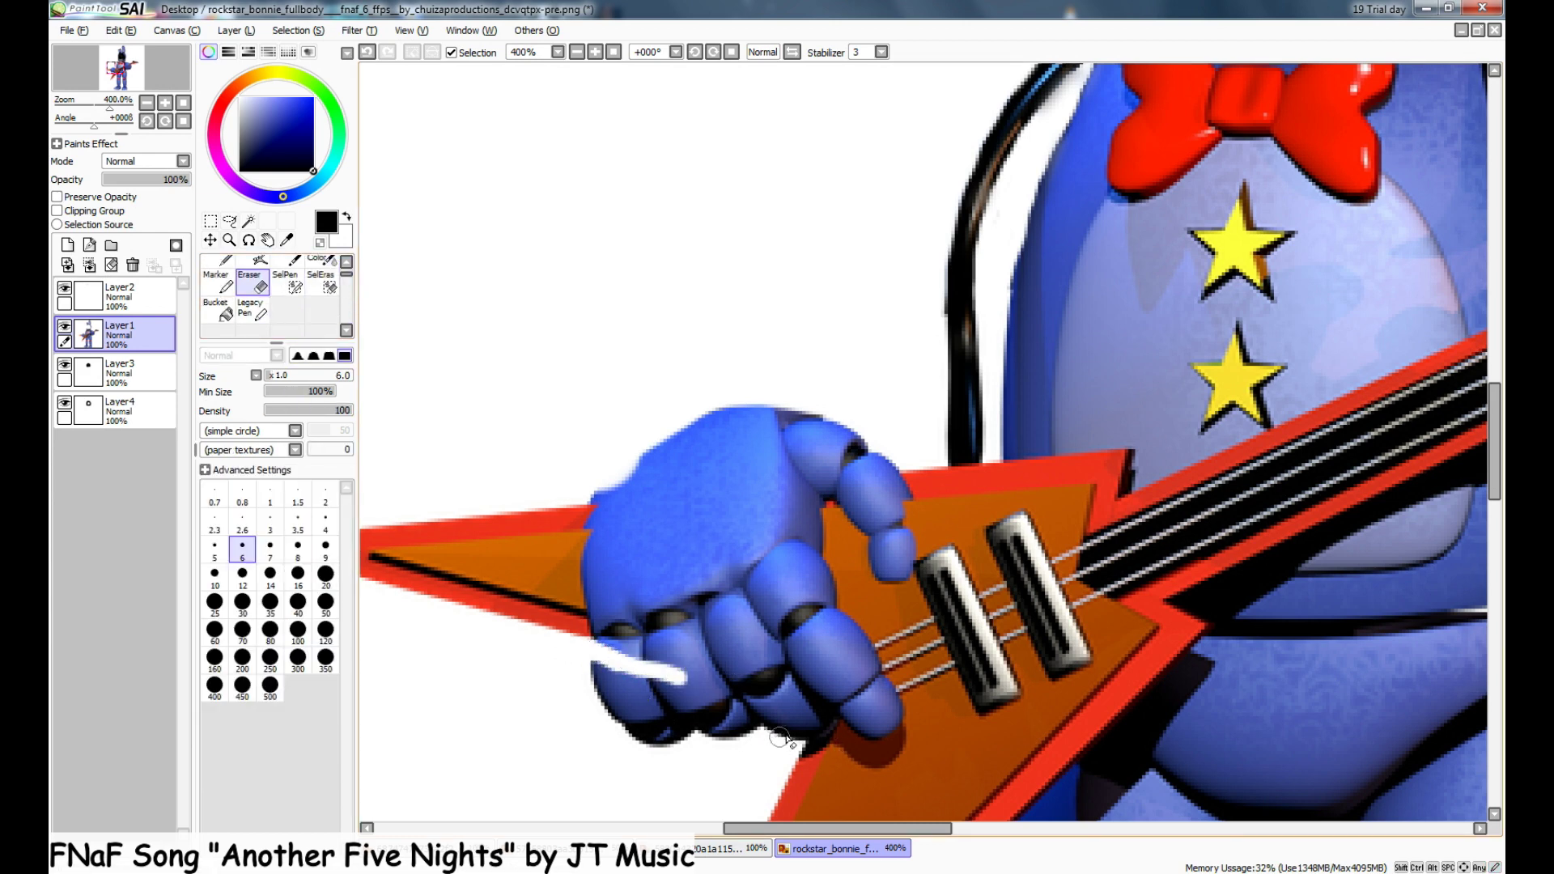
scroll(779, 738, up, 2)
drag(808, 647, 490, 528)
scroll(633, 576, down, 3)
scroll(838, 624, down, 1)
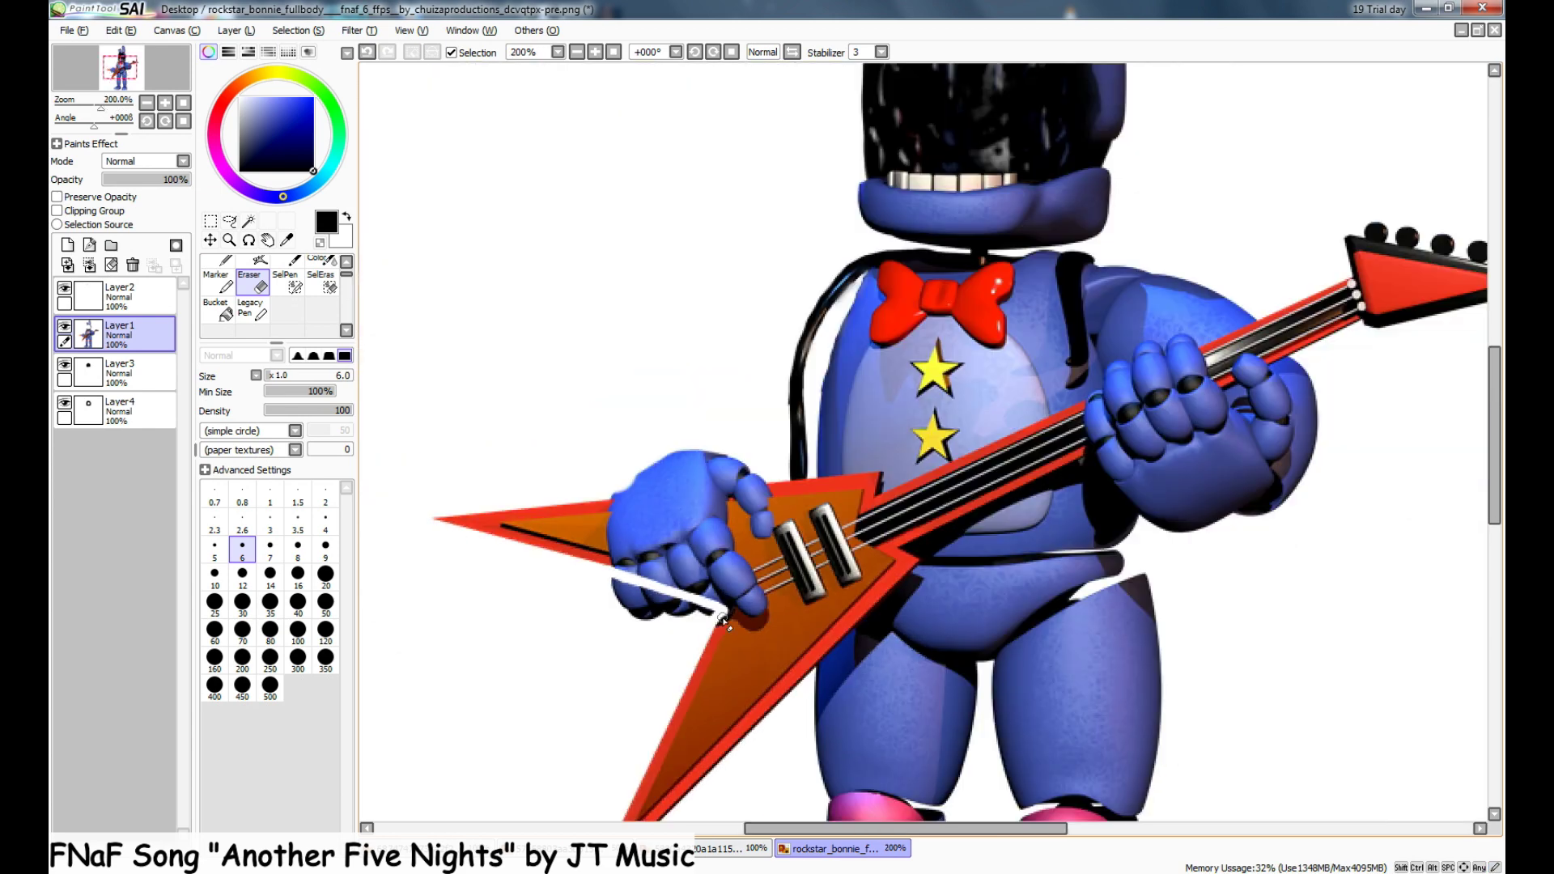
scroll(769, 649, up, 4)
drag(669, 638, 1283, 642)
- Erase the finger parts that hang below the guitar's lower edge with a size 17 eraser
click(315, 375)
mouse_move(920, 449)
mouse_down()
mouse_move(829, 471)
mouse_move(1006, 581)
mouse_move(1188, 571)
mouse_up()
scroll(1131, 589, up, 2)
scroll(1132, 595, down, 5)
scroll(791, 430, up, 2)
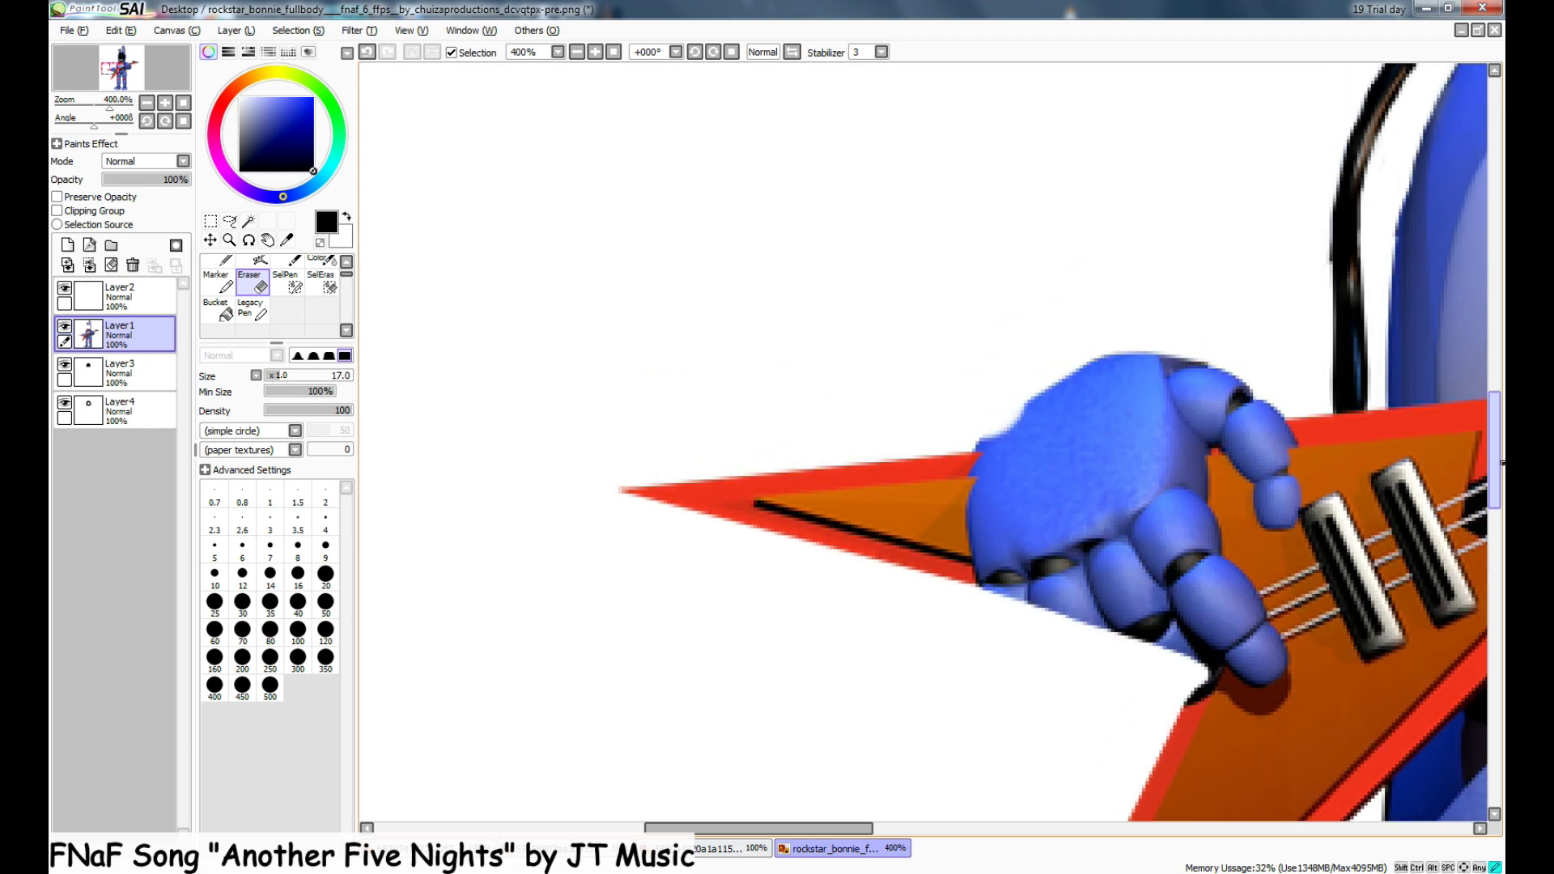
- Sample the red of the guitar's border and paint it at the edge of the hand with a size 6 brush
click(283, 241)
click(820, 496)
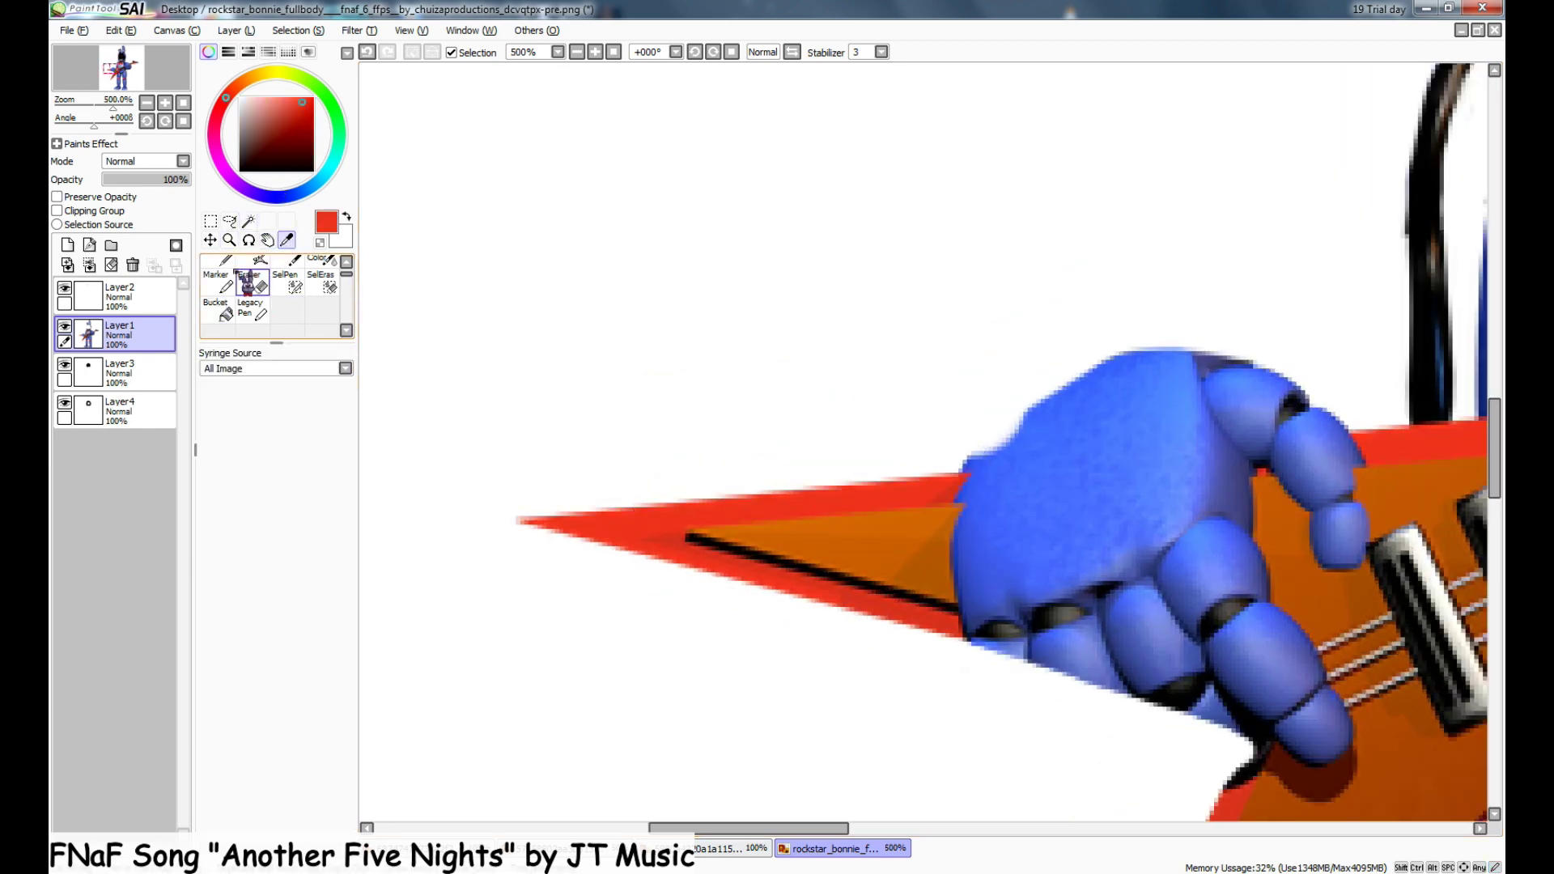
click(279, 260)
scroll(279, 308, up, 1)
drag(300, 374, 275, 374)
scroll(1099, 539, up, 2)
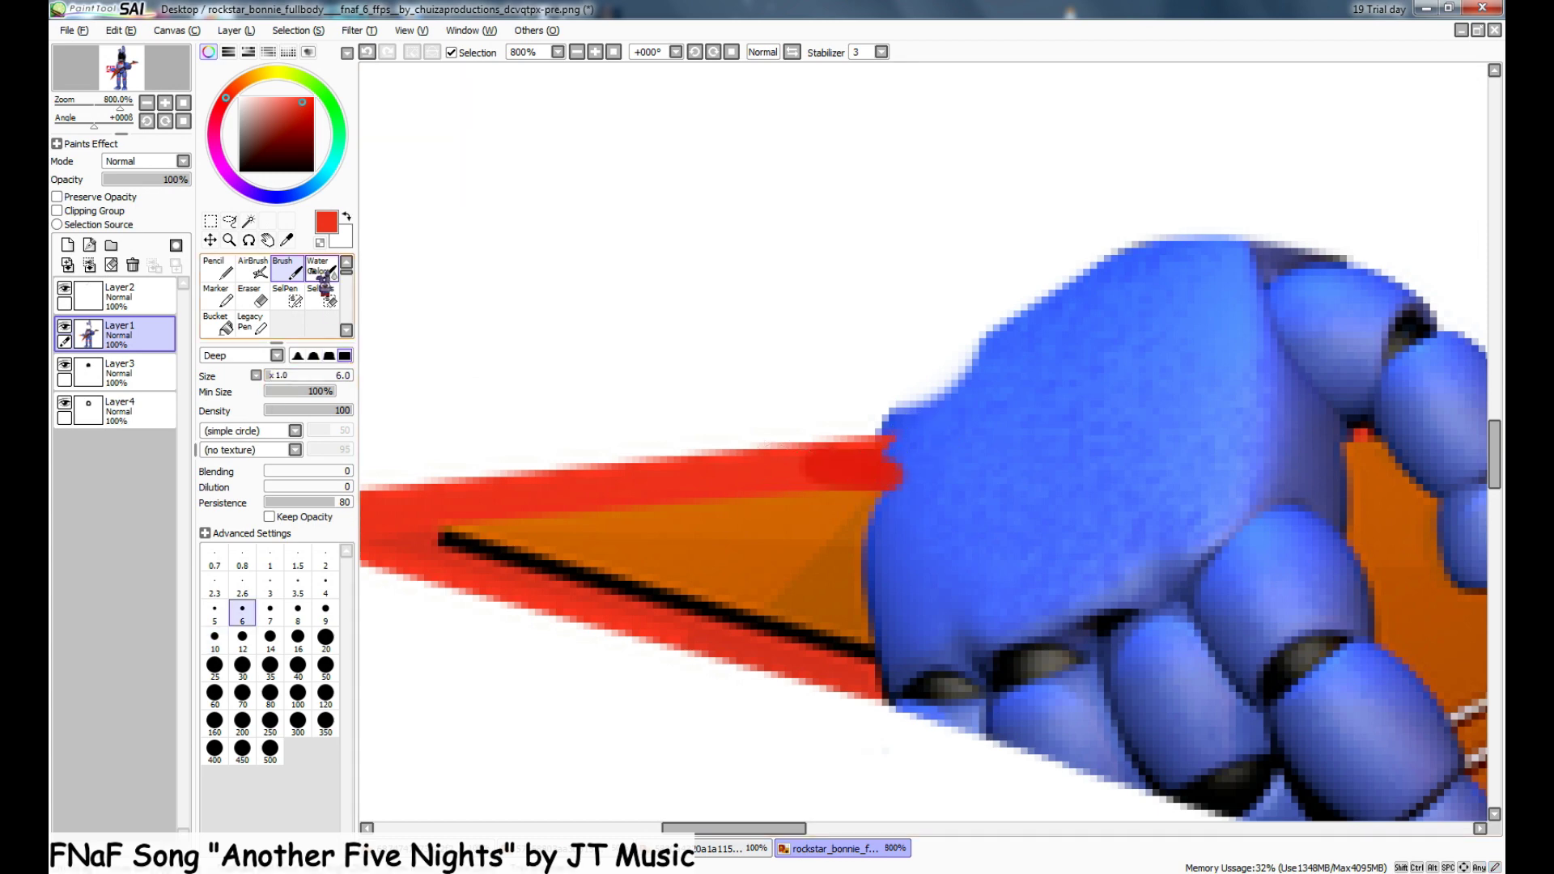
- Paint the red border over both sides of the hand on Layer2 and undo the misplaced strokes
click(129, 297)
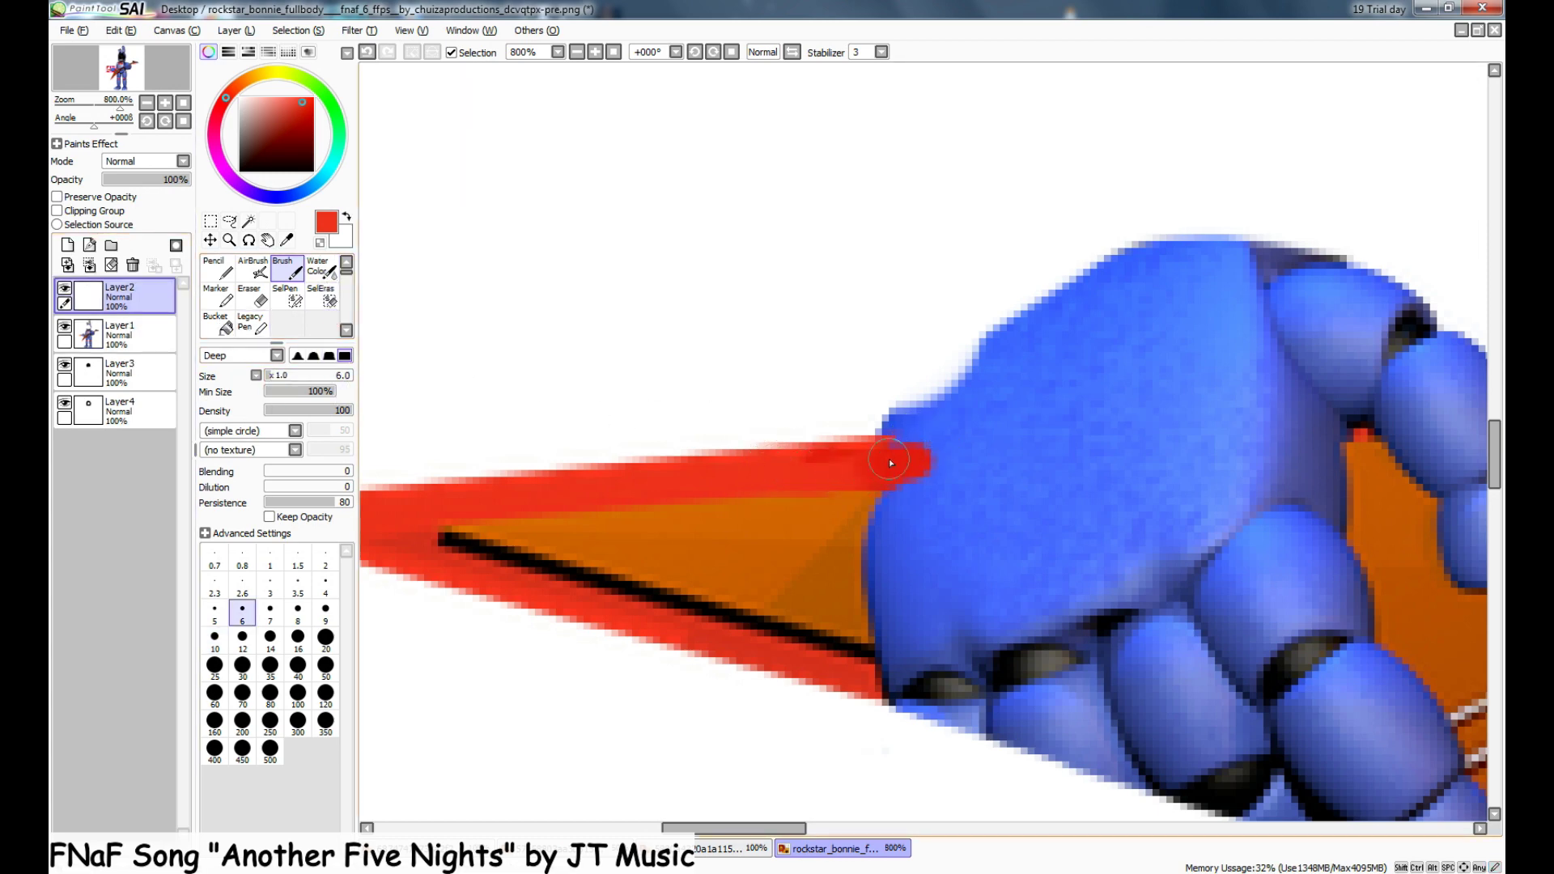
drag(889, 461, 1131, 451)
drag(996, 463, 876, 472)
drag(801, 828, 858, 828)
drag(1119, 395, 989, 391)
drag(1052, 393, 631, 417)
key(ctrl+z)
key(ctrl+z)
key(ctrl+z)
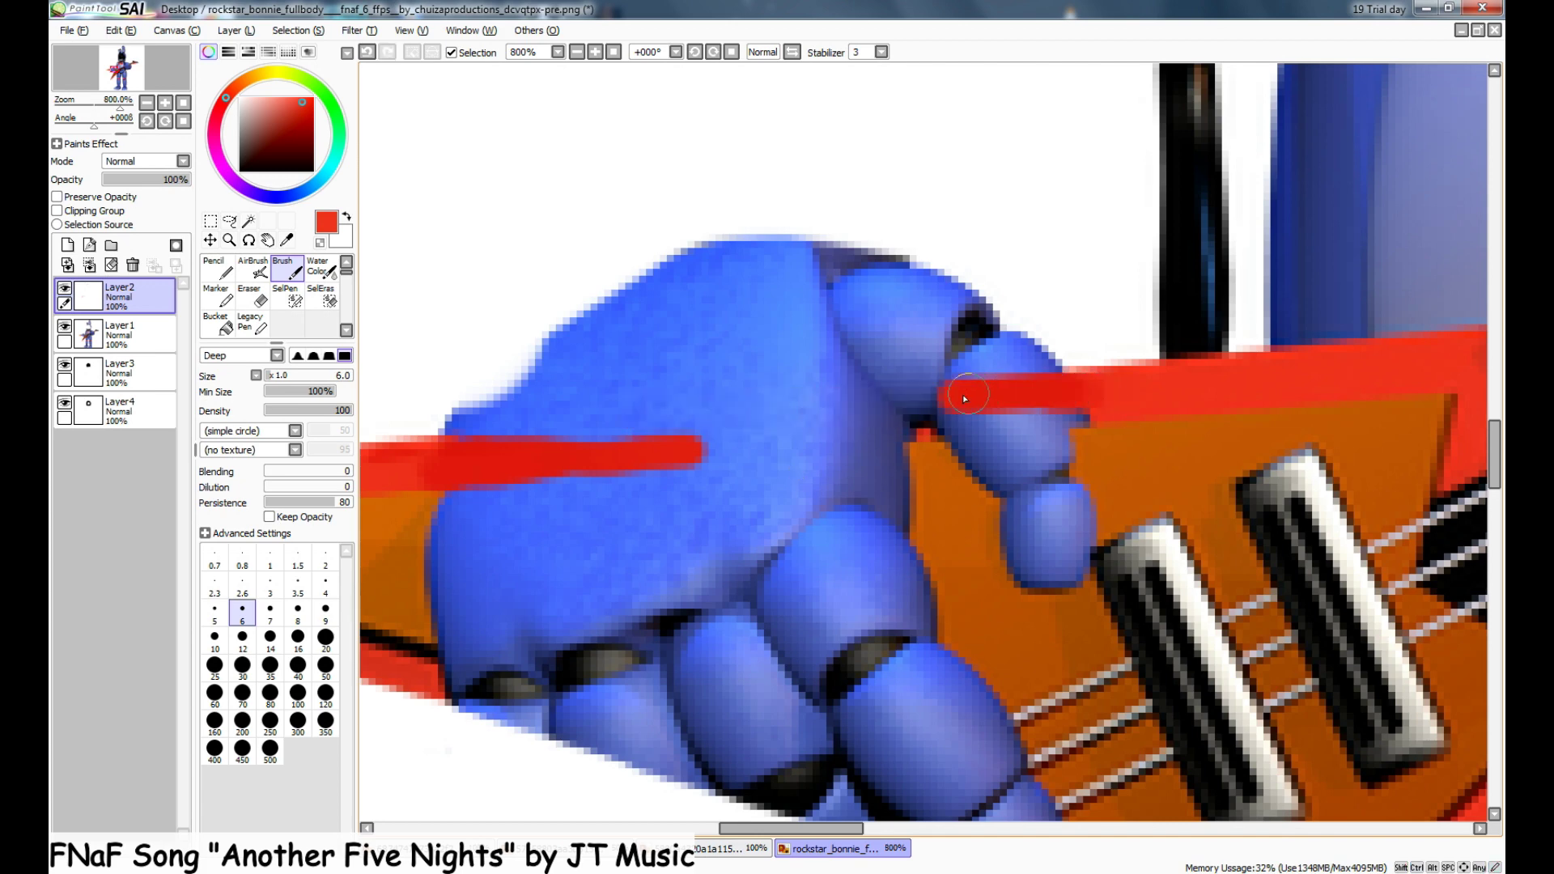
- Join the red border into one continuous band across the hand and thumb on Layer2
drag(963, 398, 380, 450)
mouse_move(805, 828)
mouse_down()
mouse_move(772, 828)
mouse_move(825, 828)
mouse_up()
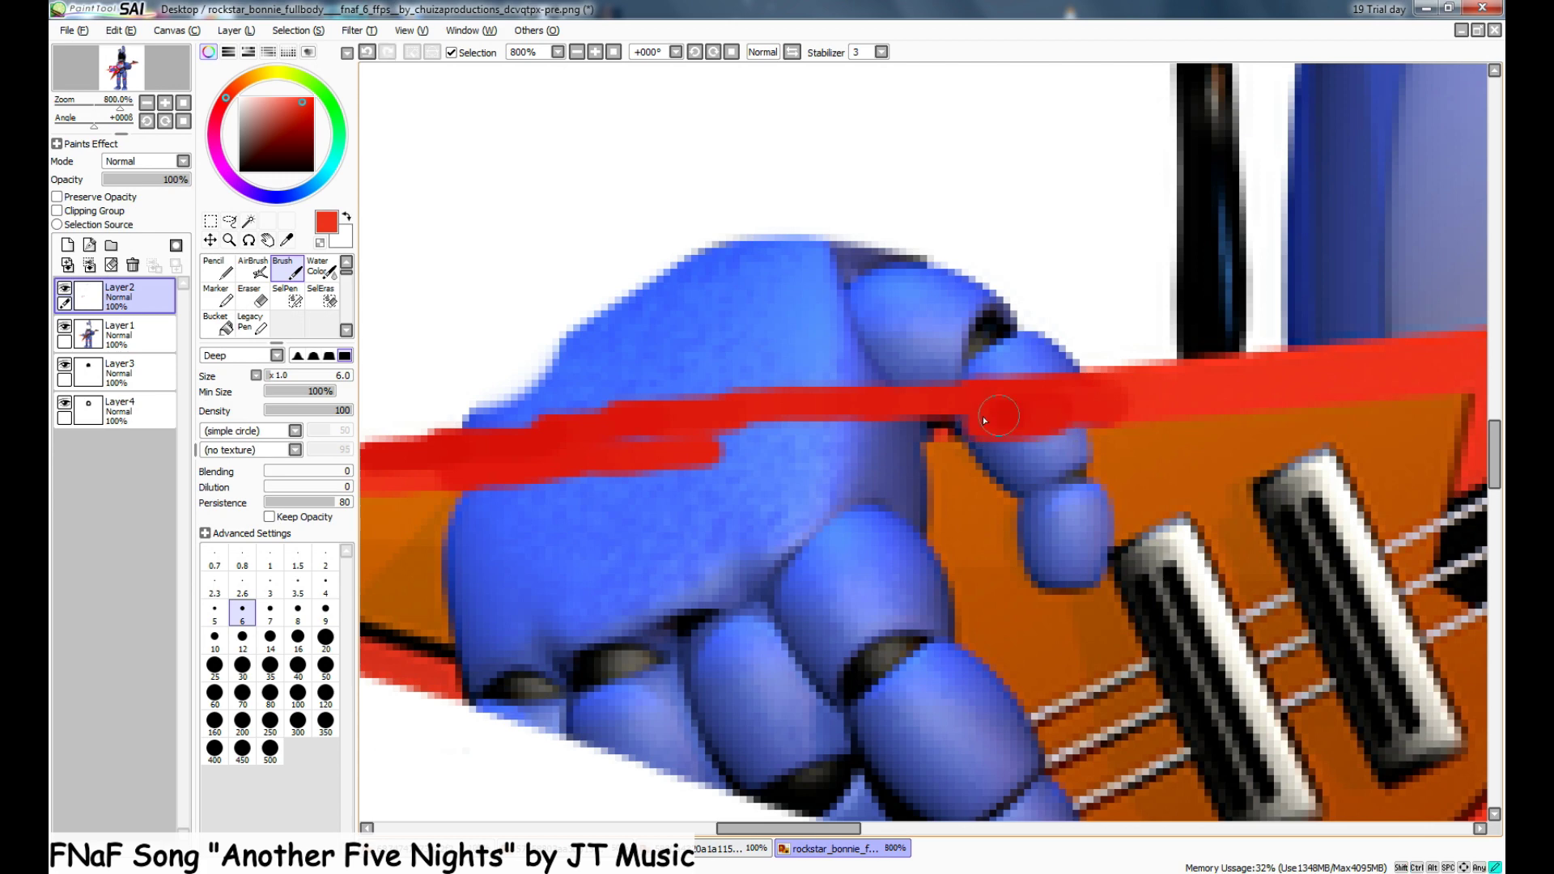
drag(983, 418, 809, 430)
mouse_move(830, 829)
mouse_down()
mouse_move(843, 829)
mouse_move(827, 829)
mouse_up()
drag(884, 423, 580, 430)
scroll(779, 494, down, 5)
scroll(648, 482, up, 2)
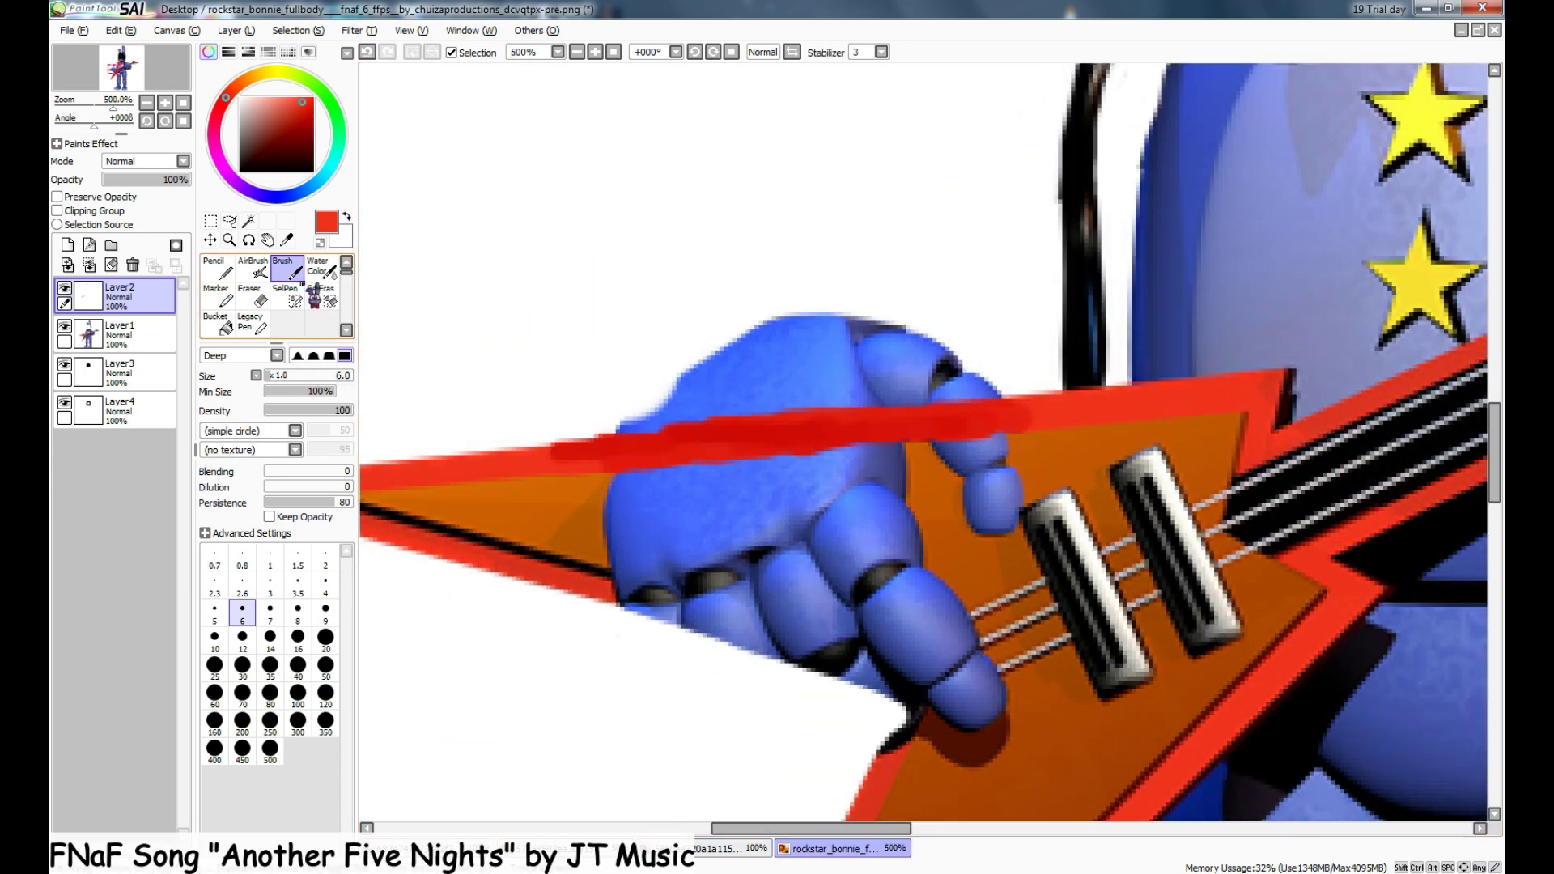
- Sample the guitar's orange and cover the thumb below the red border on a new layer with a size 19 pencil
alt+click(939, 483)
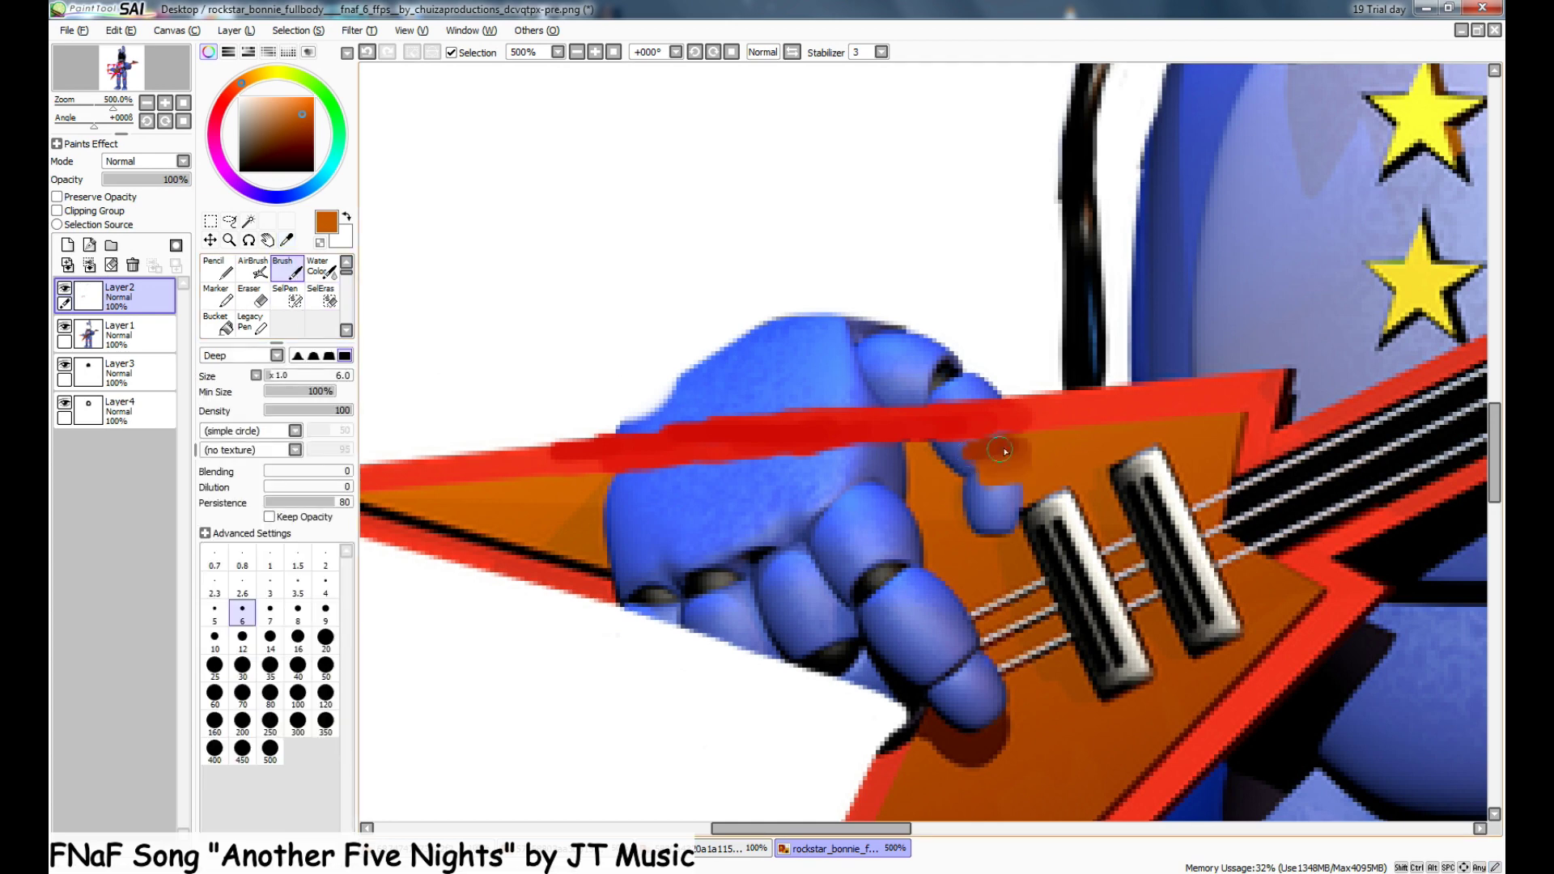
scroll(1015, 487, up, 3)
mouse_move(1000, 449)
mouse_down()
mouse_move(920, 419)
mouse_move(876, 423)
mouse_move(954, 504)
mouse_up()
key(ctrl+z)
click(68, 244)
key(ctrl+z)
key(n)
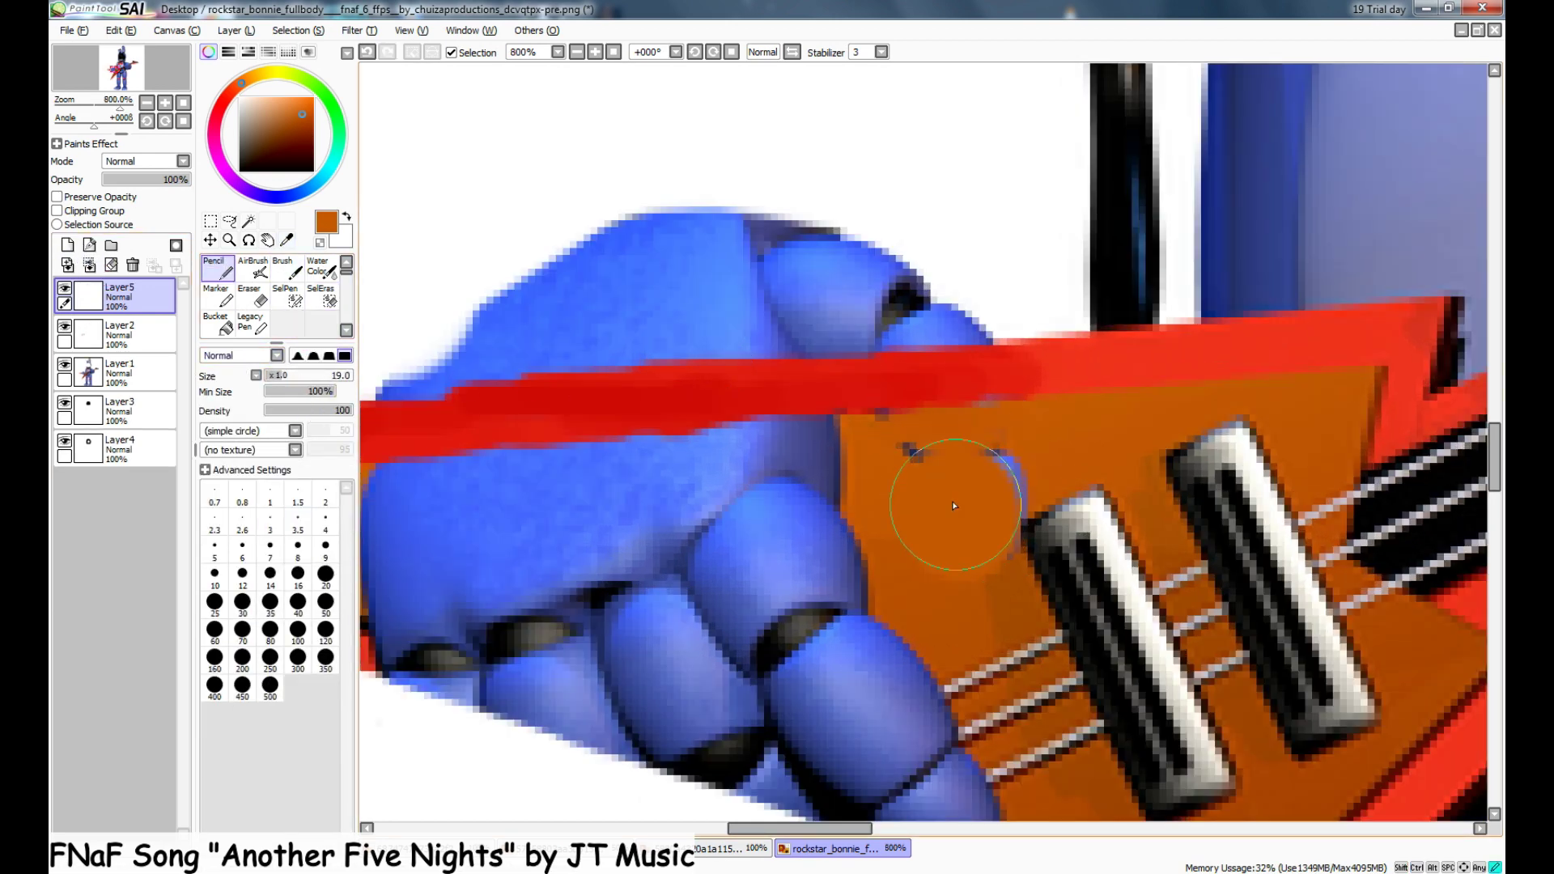
- Blend the painted red band into the guitar's original border on Layer2 with the size 8 Blur brush
scroll(896, 471, down, 1)
drag(865, 827, 816, 828)
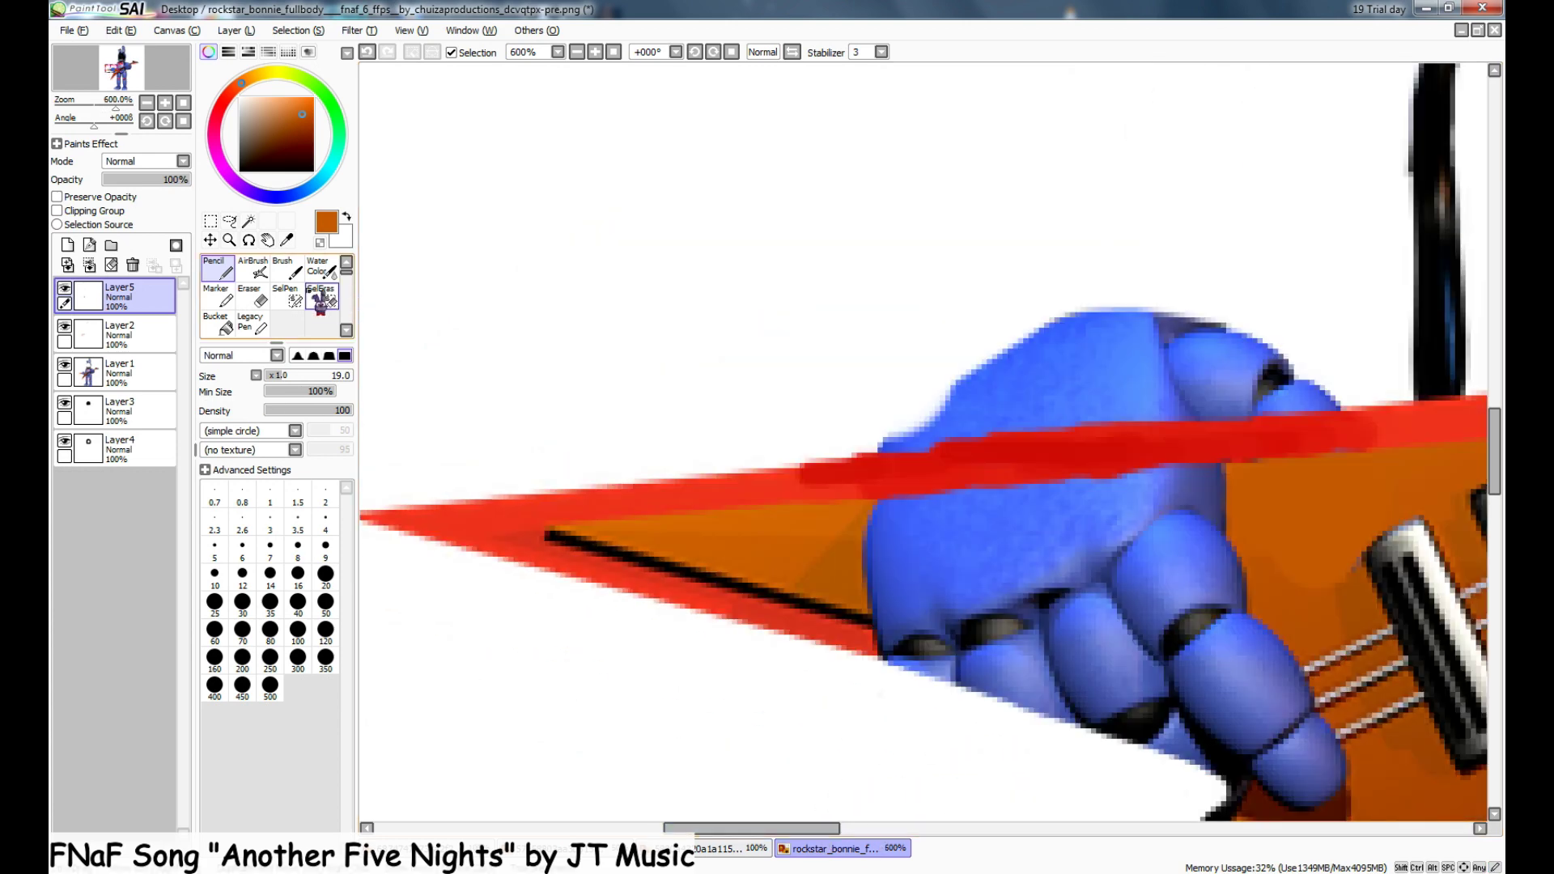
drag(346, 272, 345, 285)
click(322, 280)
click(81, 332)
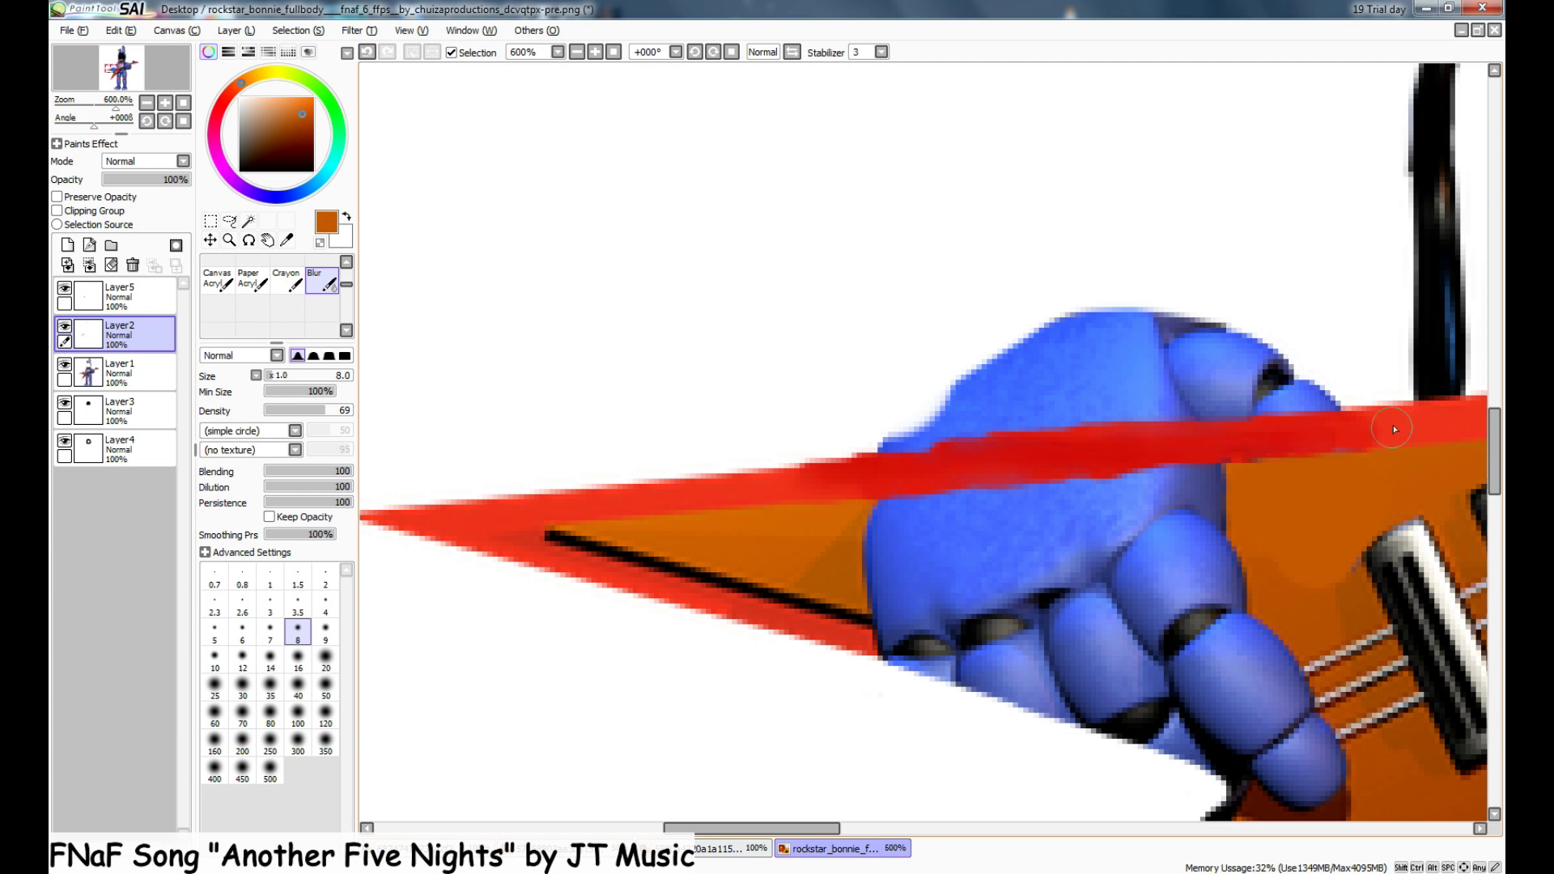
- Cover the palm between the red border and the fingers with the guitar's orange on Layer5, using the size 19 pencil
key(Up)
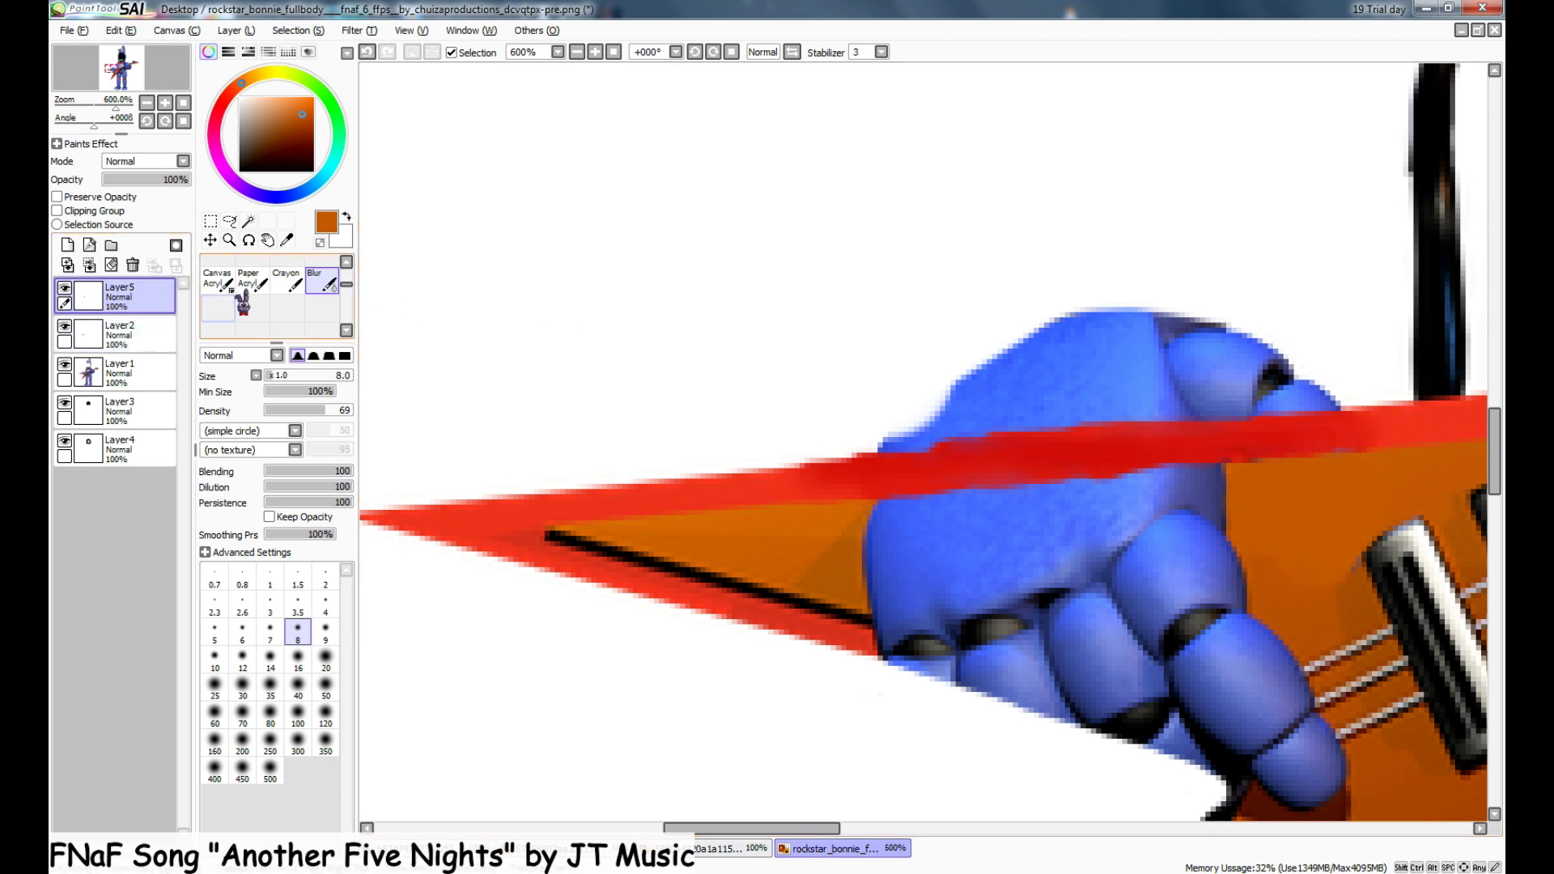
key(n)
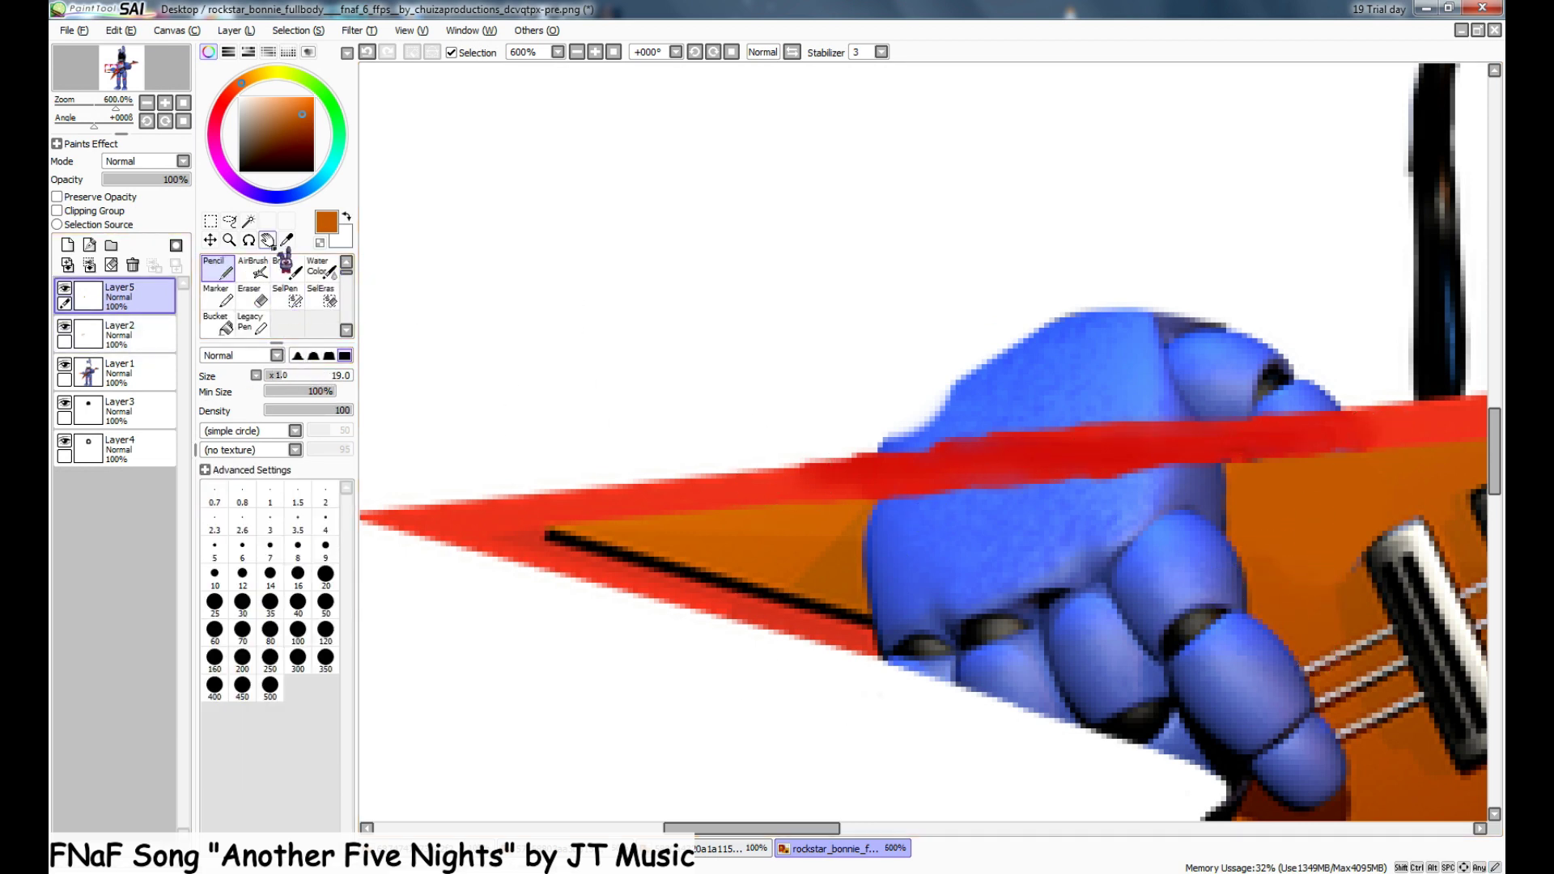
click(287, 240)
key(n)
mouse_move(1315, 512)
mouse_down()
mouse_move(909, 550)
mouse_move(710, 532)
mouse_up()
key(ctrl+z)
scroll(1023, 547, up, 2)
scroll(1006, 569, up, 1)
scroll(1006, 569, down, 1)
scroll(894, 583, up, 1)
drag(792, 587, 1173, 607)
scroll(910, 600, down, 2)
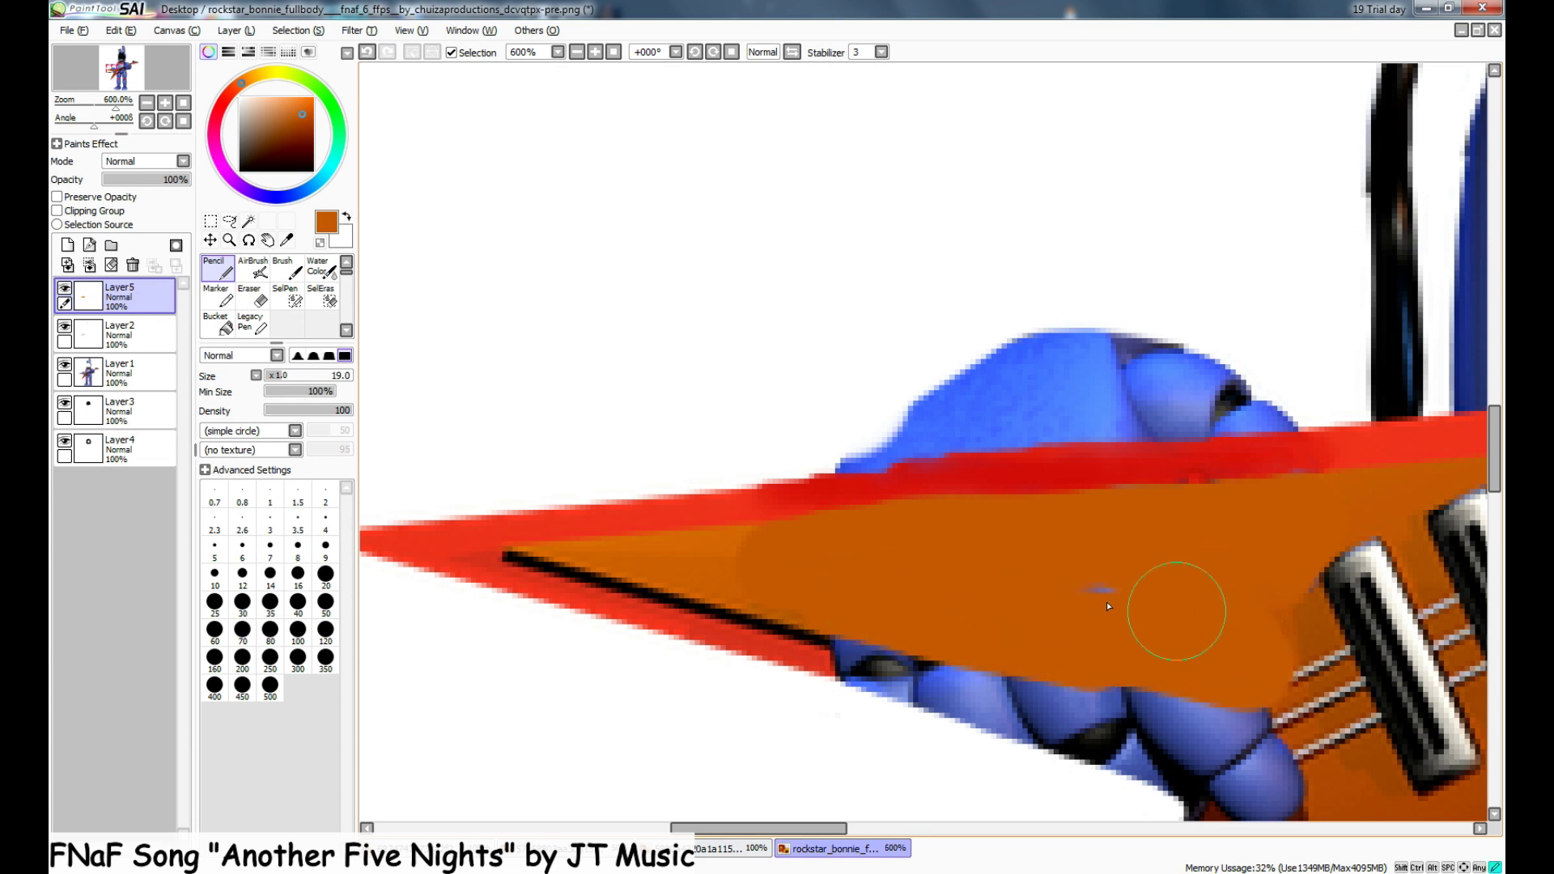
- Pick black and try to extend the guitar's black trim line over the hand with a size 2 pencil
scroll(834, 538, up, 1)
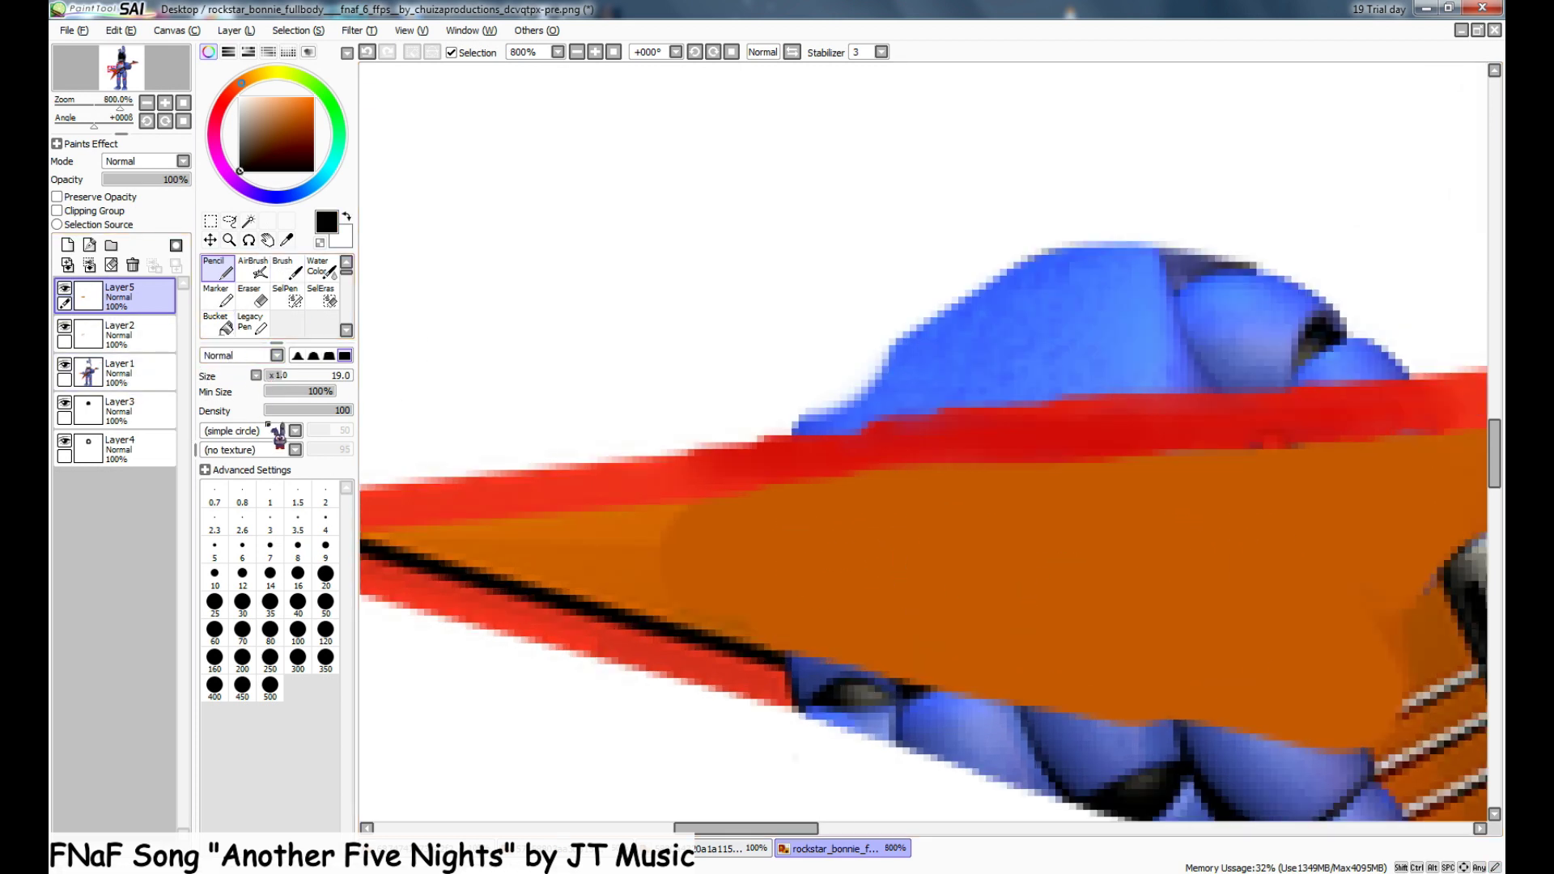
drag(278, 378, 266, 378)
mouse_move(748, 518)
mouse_down()
mouse_move(923, 555)
mouse_move(923, 327)
mouse_up()
click(268, 376)
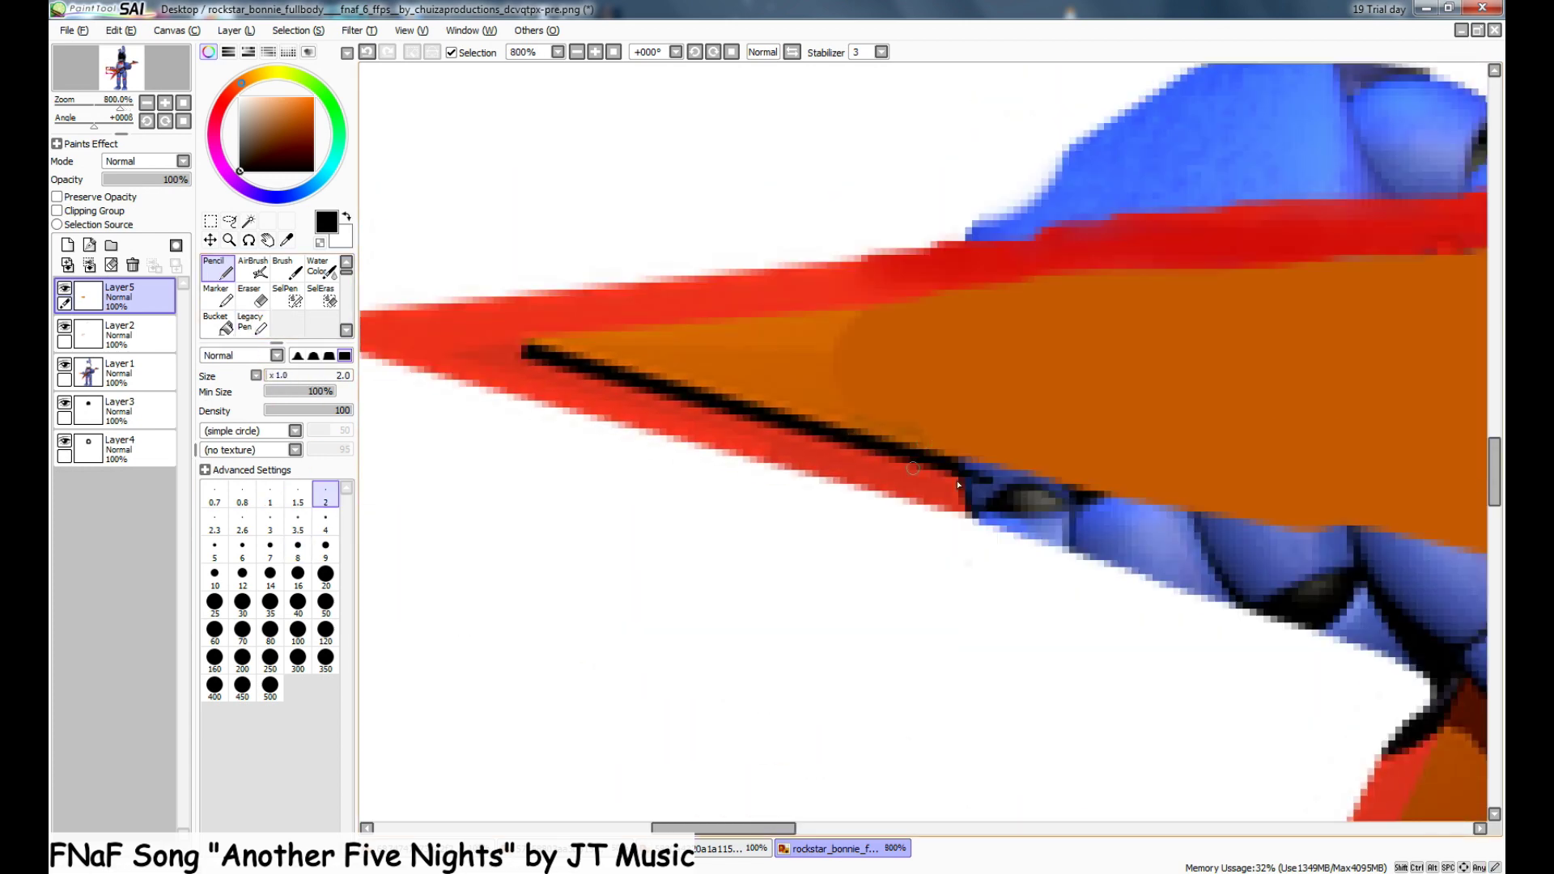
- Select the black trim line and lower red border left of the hand on Layer1 and paste a copy onto a new layer
click(296, 298)
click(92, 377)
drag(528, 352, 646, 391)
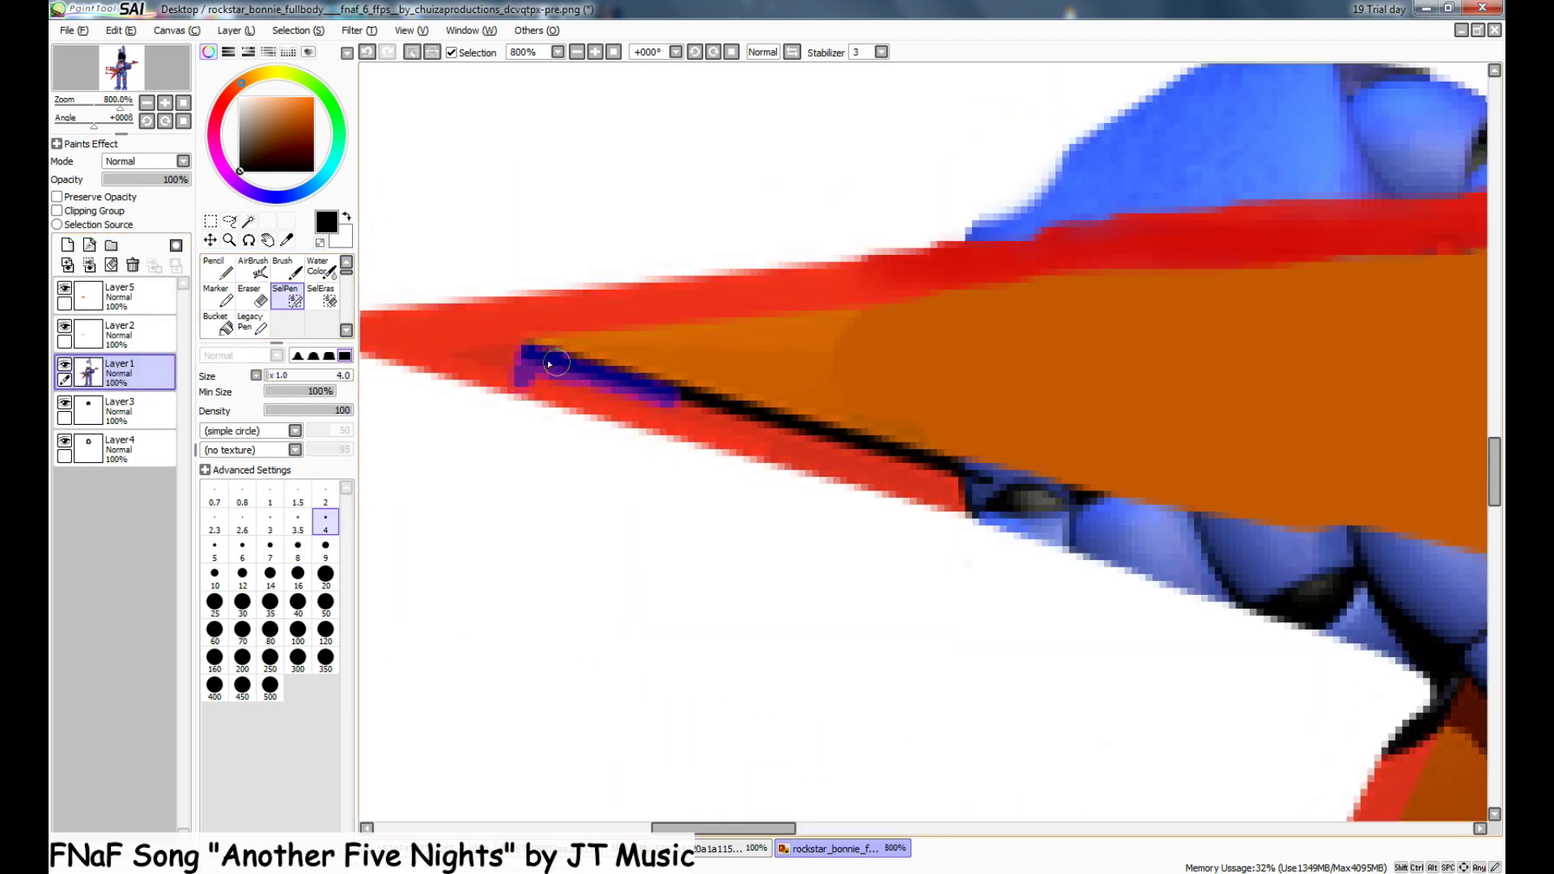
click(288, 376)
mouse_move(895, 555)
mouse_down()
mouse_move(888, 508)
mouse_move(563, 433)
mouse_up()
key(ctrl+v)
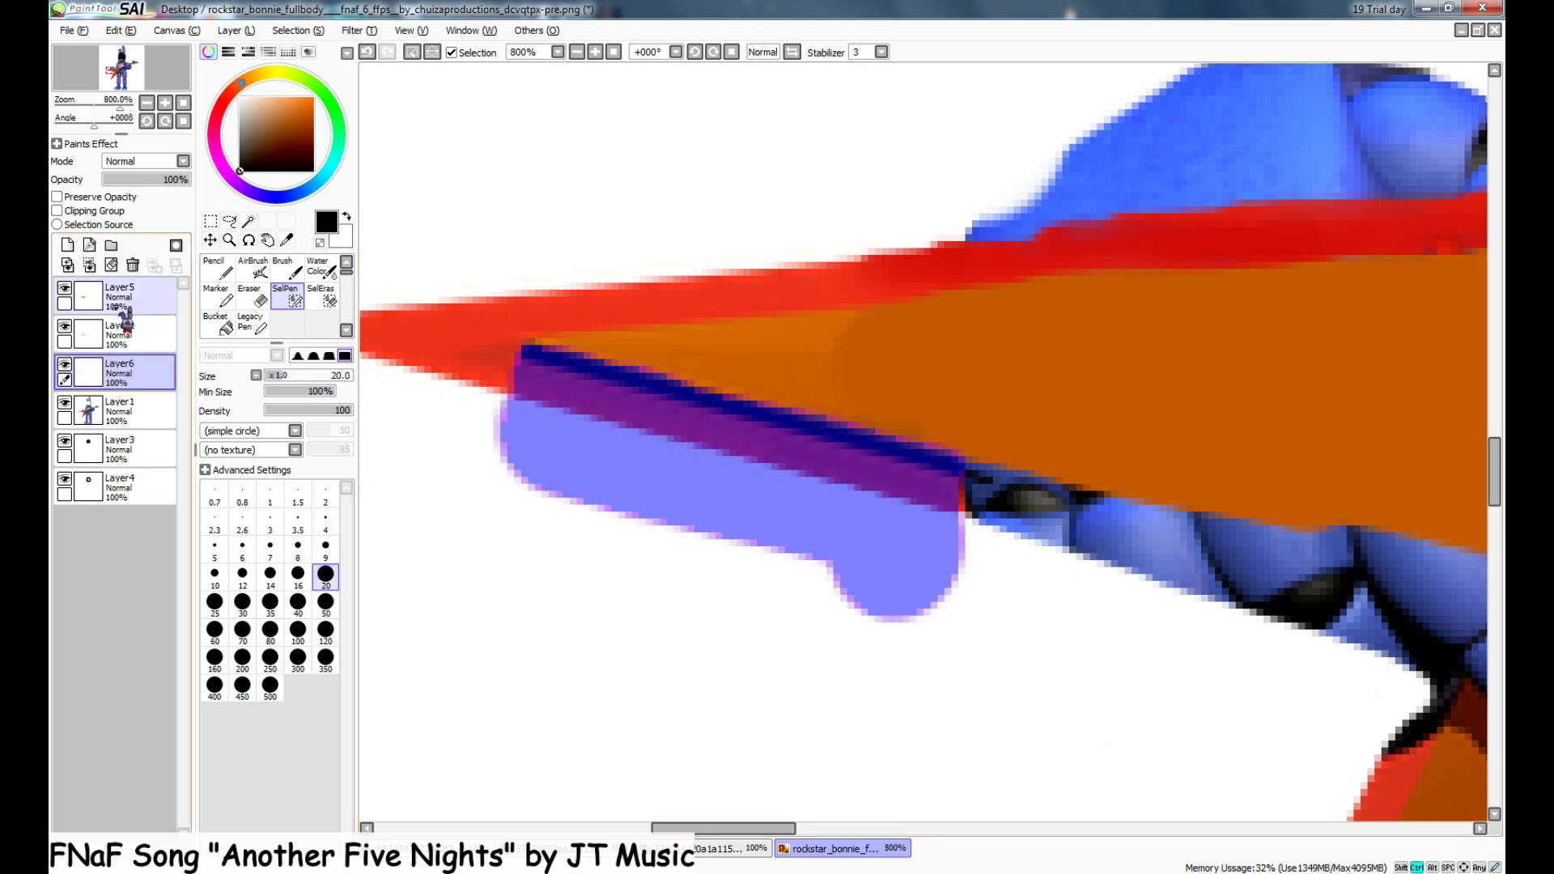
- Move the pasted border piece over the fingers so it continues the guitar's lower edge, and apply the transform
click(210, 221)
click(247, 403)
drag(585, 455, 1030, 567)
drag(723, 828, 777, 828)
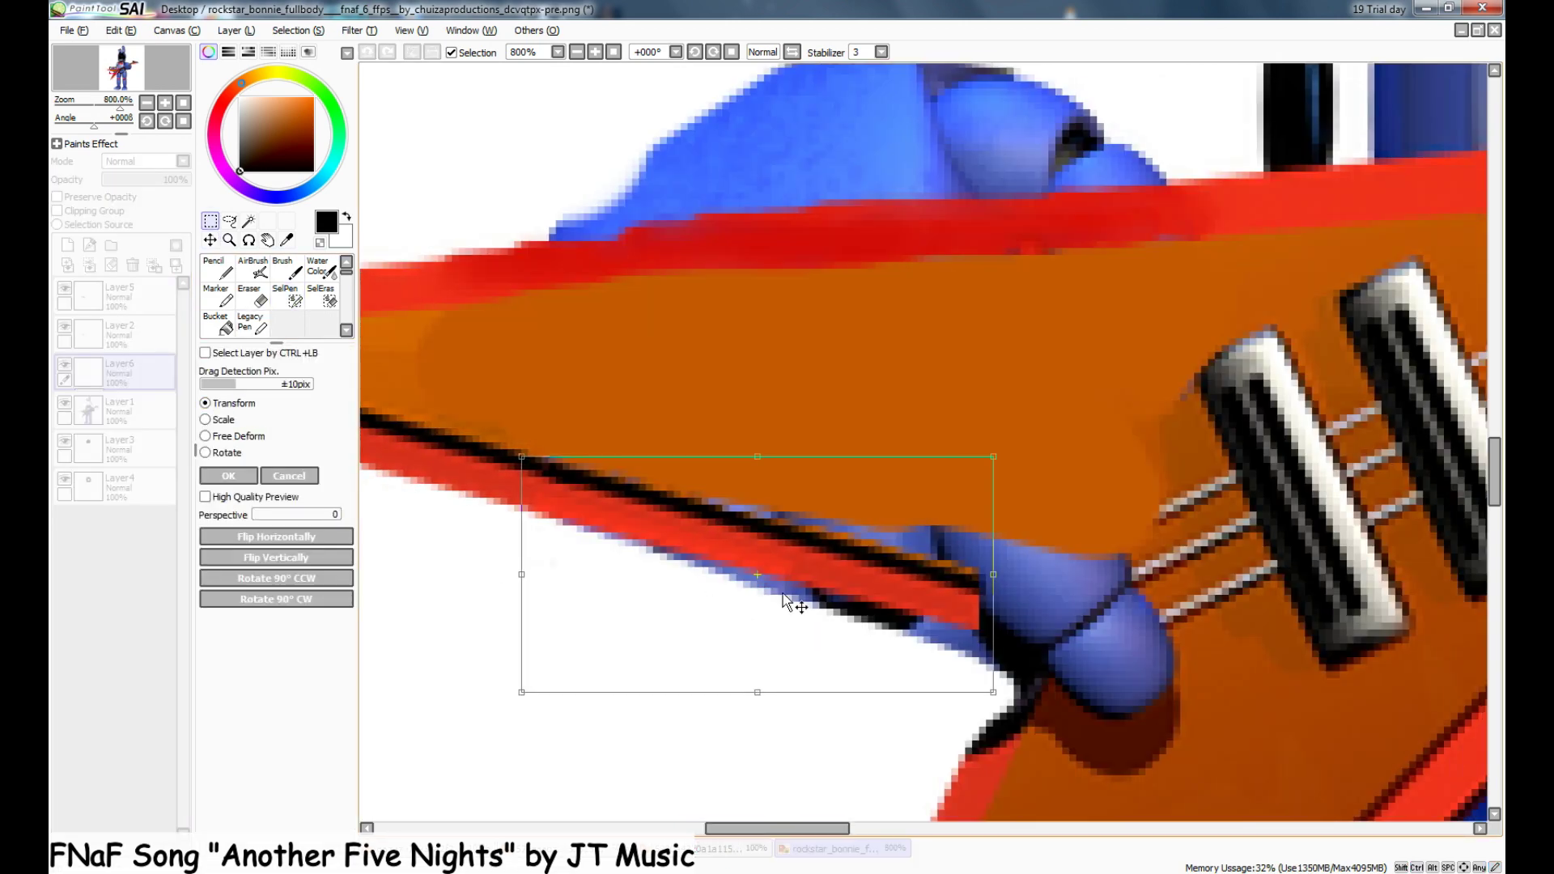
drag(783, 591, 775, 592)
click(239, 475)
- Paste further copies of the border piece onto new layers and transform them to fill in the guitar's lower edge
key(ctrl+v)
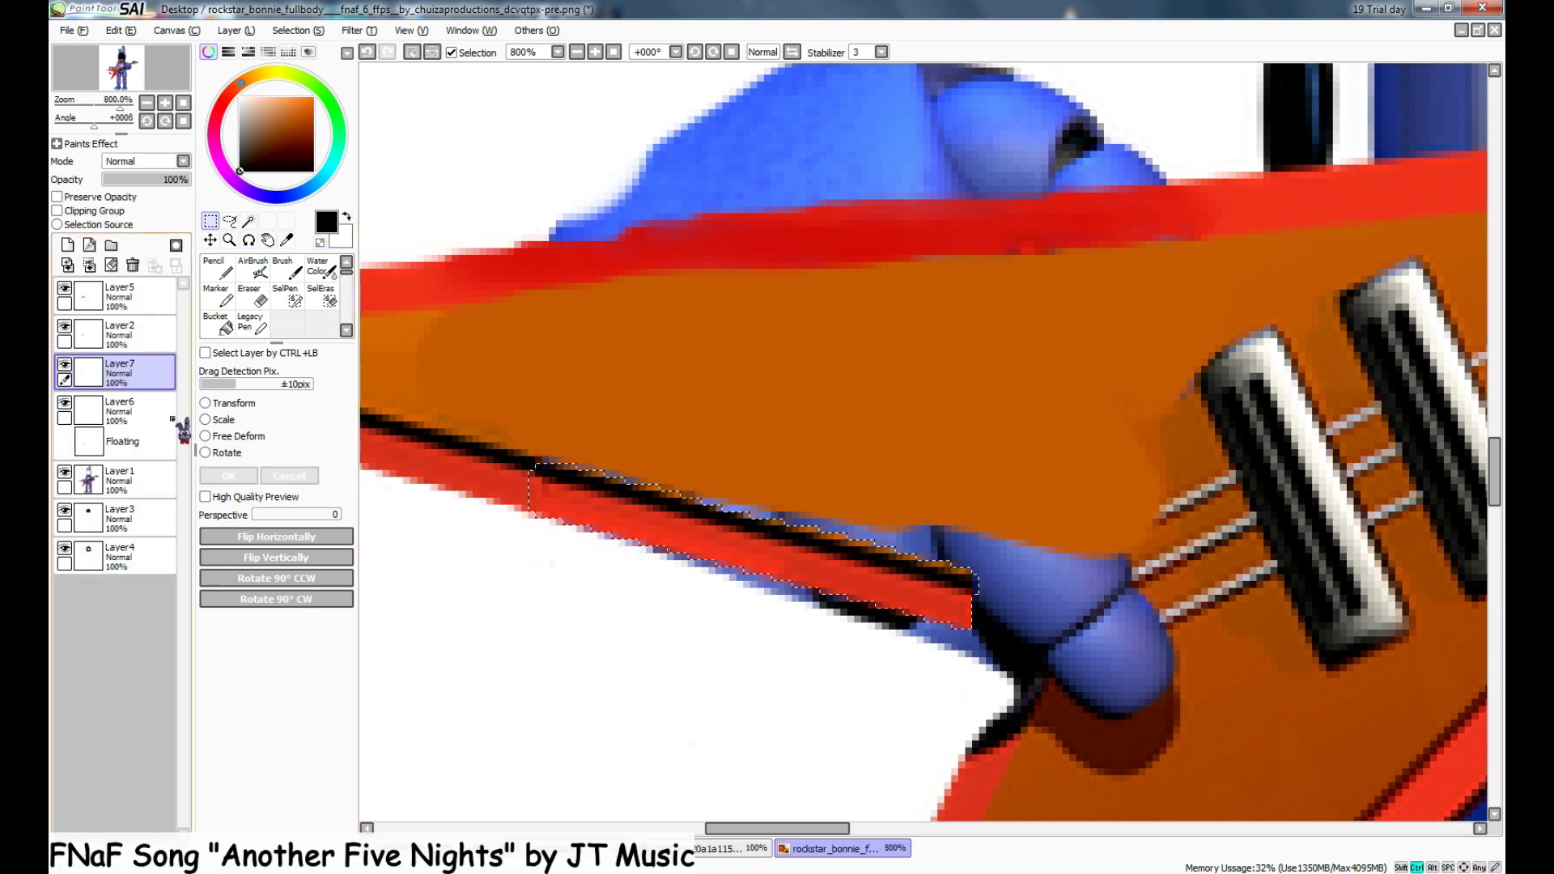
click(227, 403)
mouse_move(536, 503)
mouse_down()
mouse_move(1003, 625)
mouse_move(975, 613)
mouse_up()
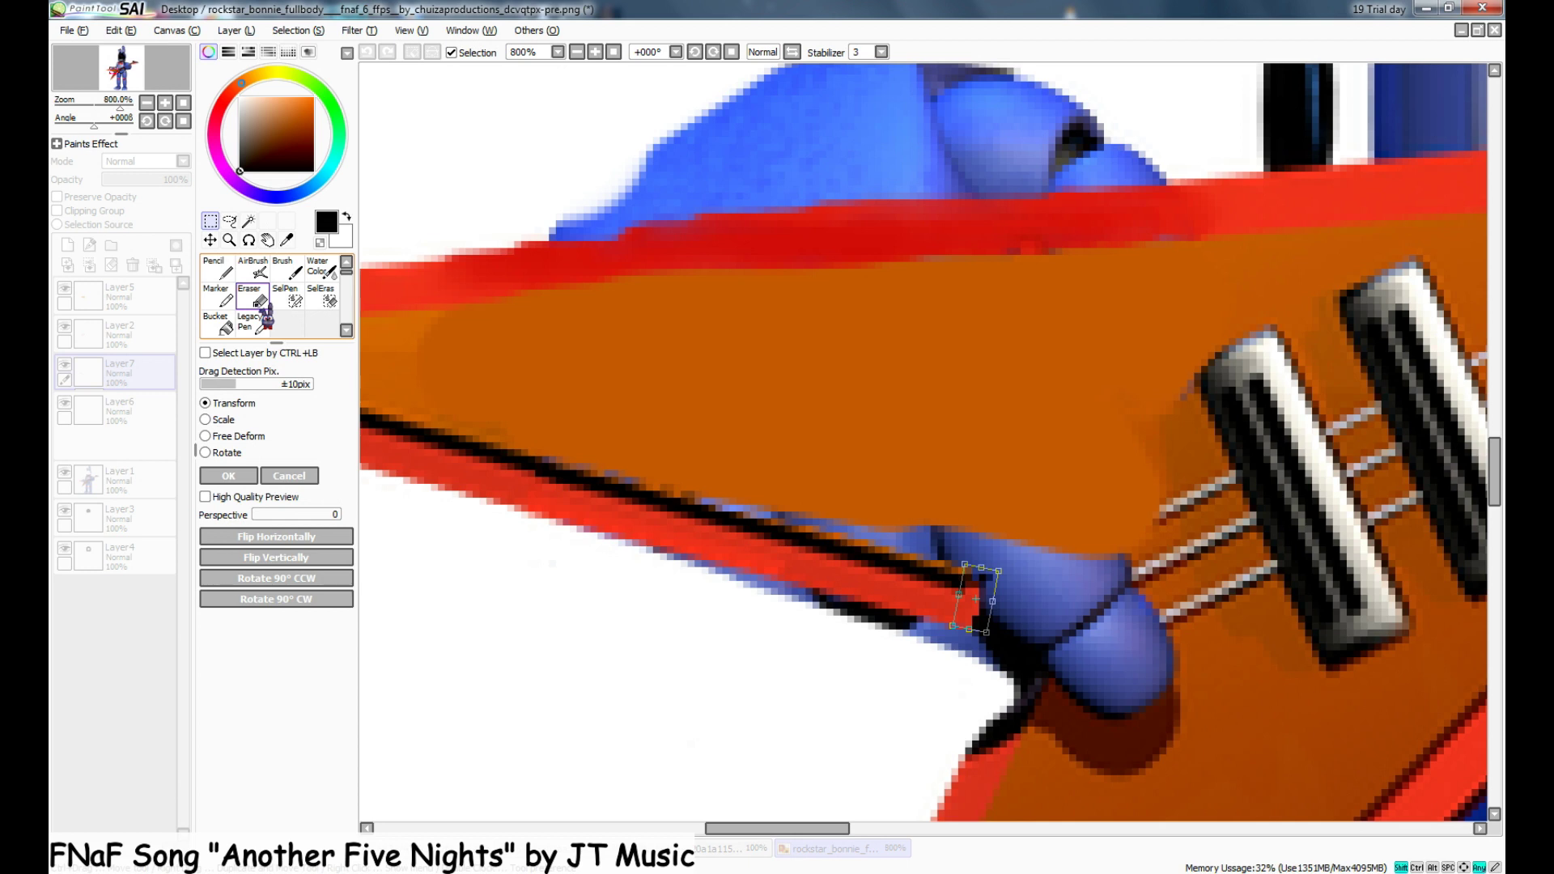
click(228, 475)
key(ctrl+v)
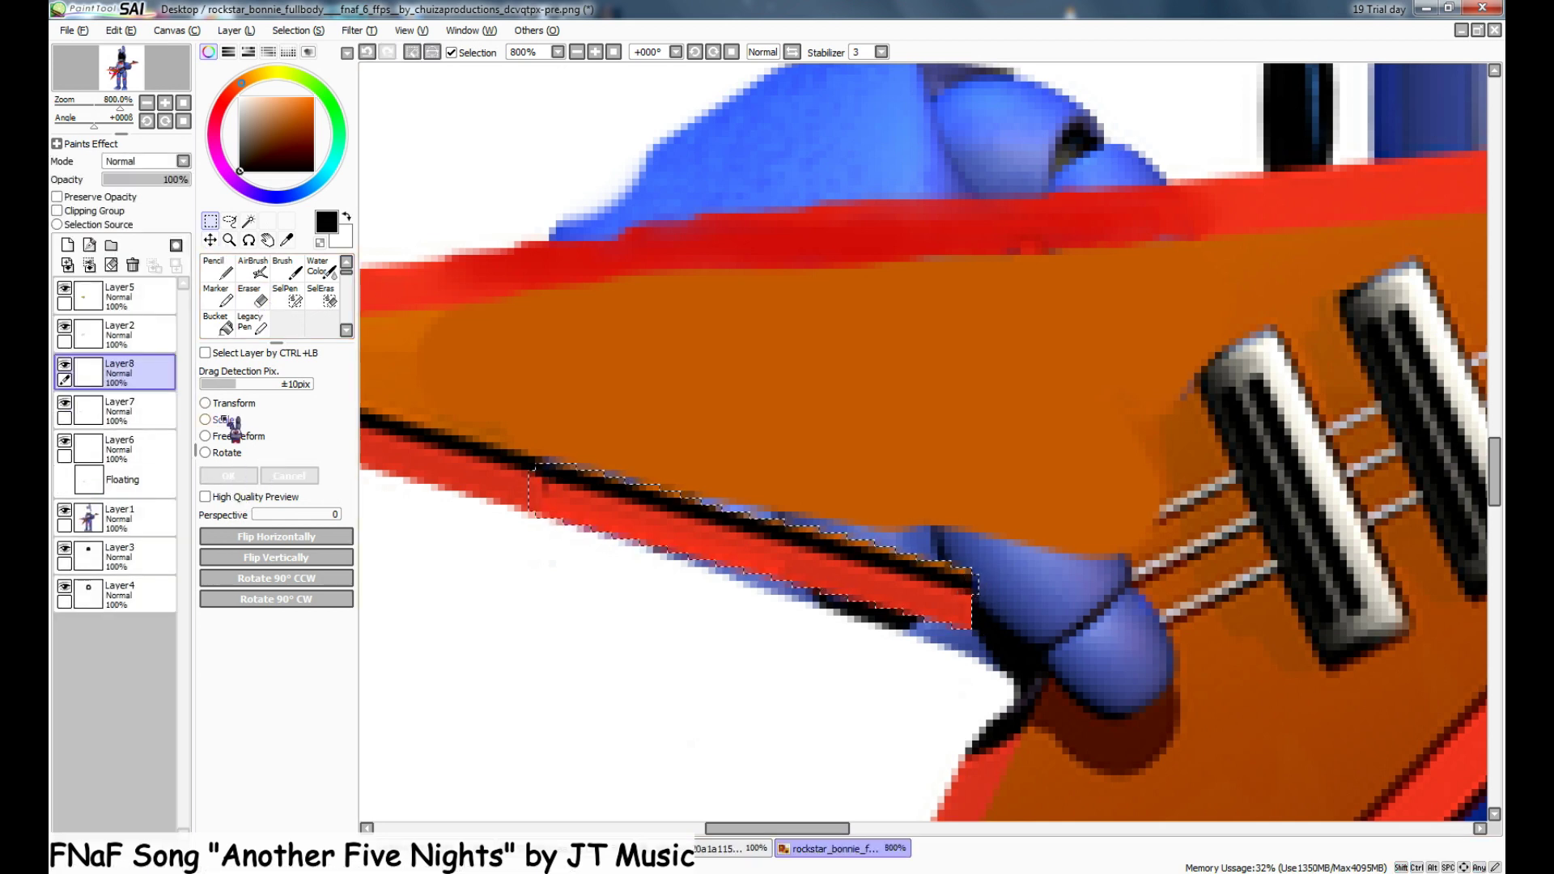
key(ctrl+t)
click(242, 477)
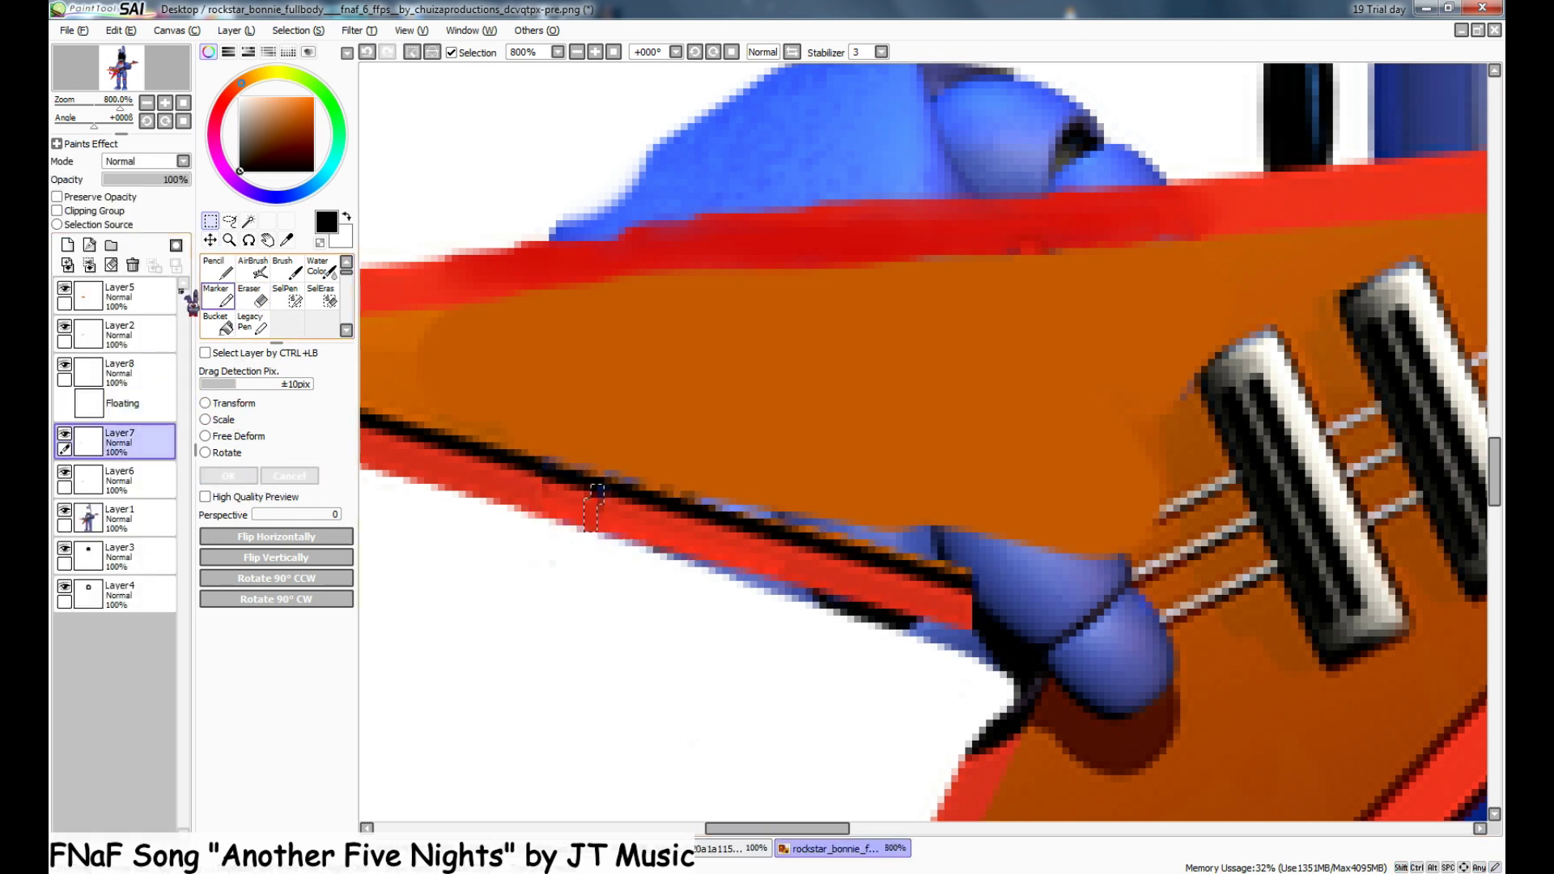
- Select another stretch of the original trim and red border on Layer1 with the size 20 selection pen and duplicate it onto a new layer
click(294, 298)
click(121, 486)
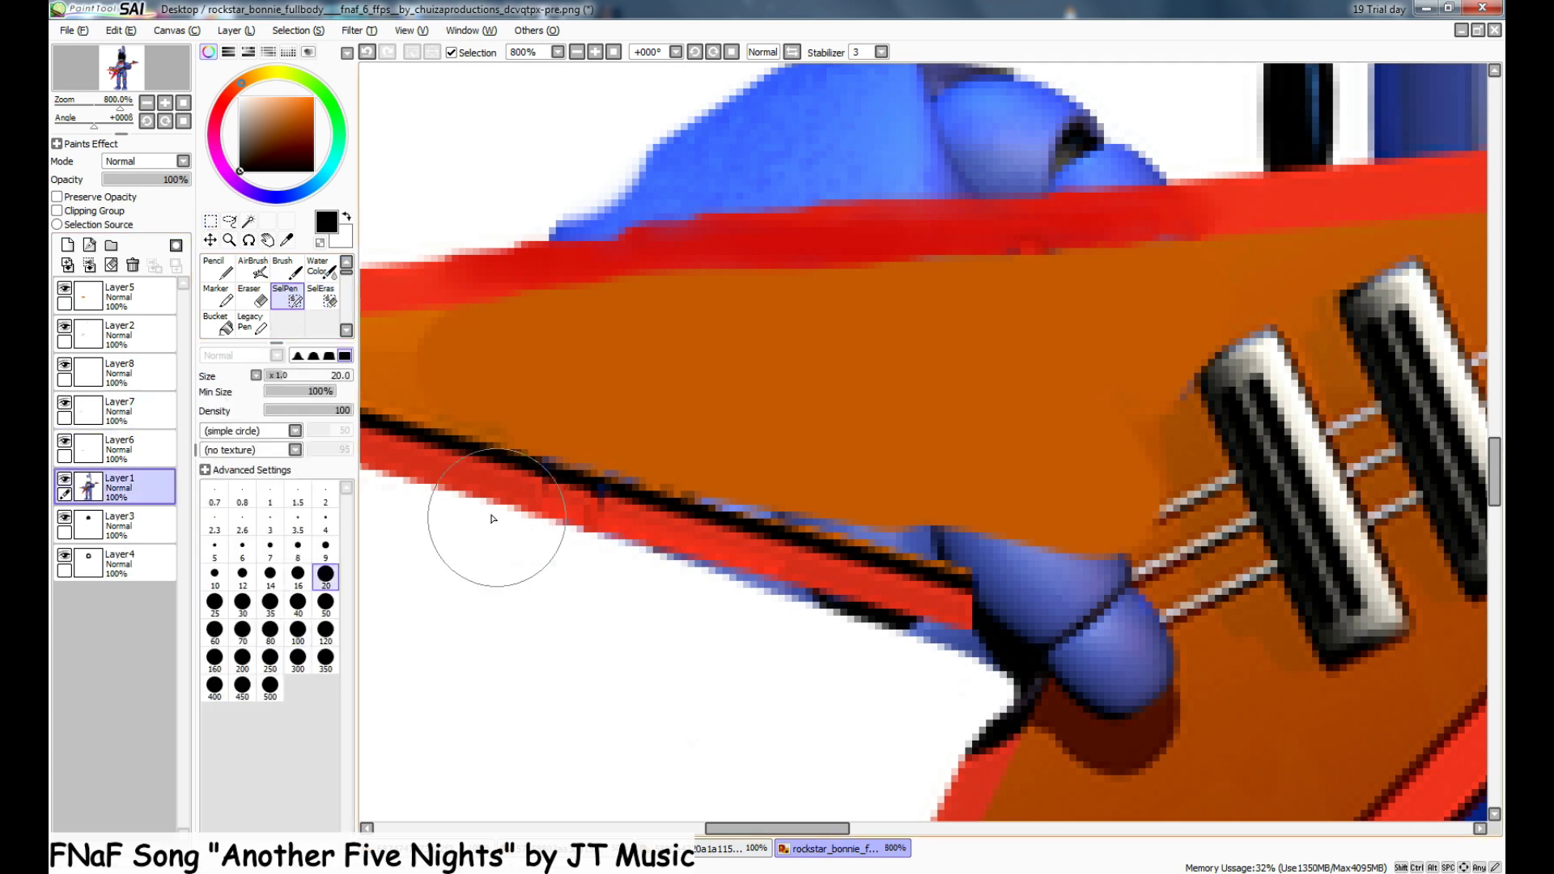
drag(790, 829, 736, 829)
mouse_move(571, 437)
mouse_down()
mouse_move(798, 466)
mouse_move(886, 526)
mouse_move(956, 518)
mouse_up()
key(ctrl+c)
key(ctrl+v)
- Move the new border copy to just below the guitar's edge near the fingertips and apply the transform
key(ctrl+t)
drag(683, 479, 1047, 645)
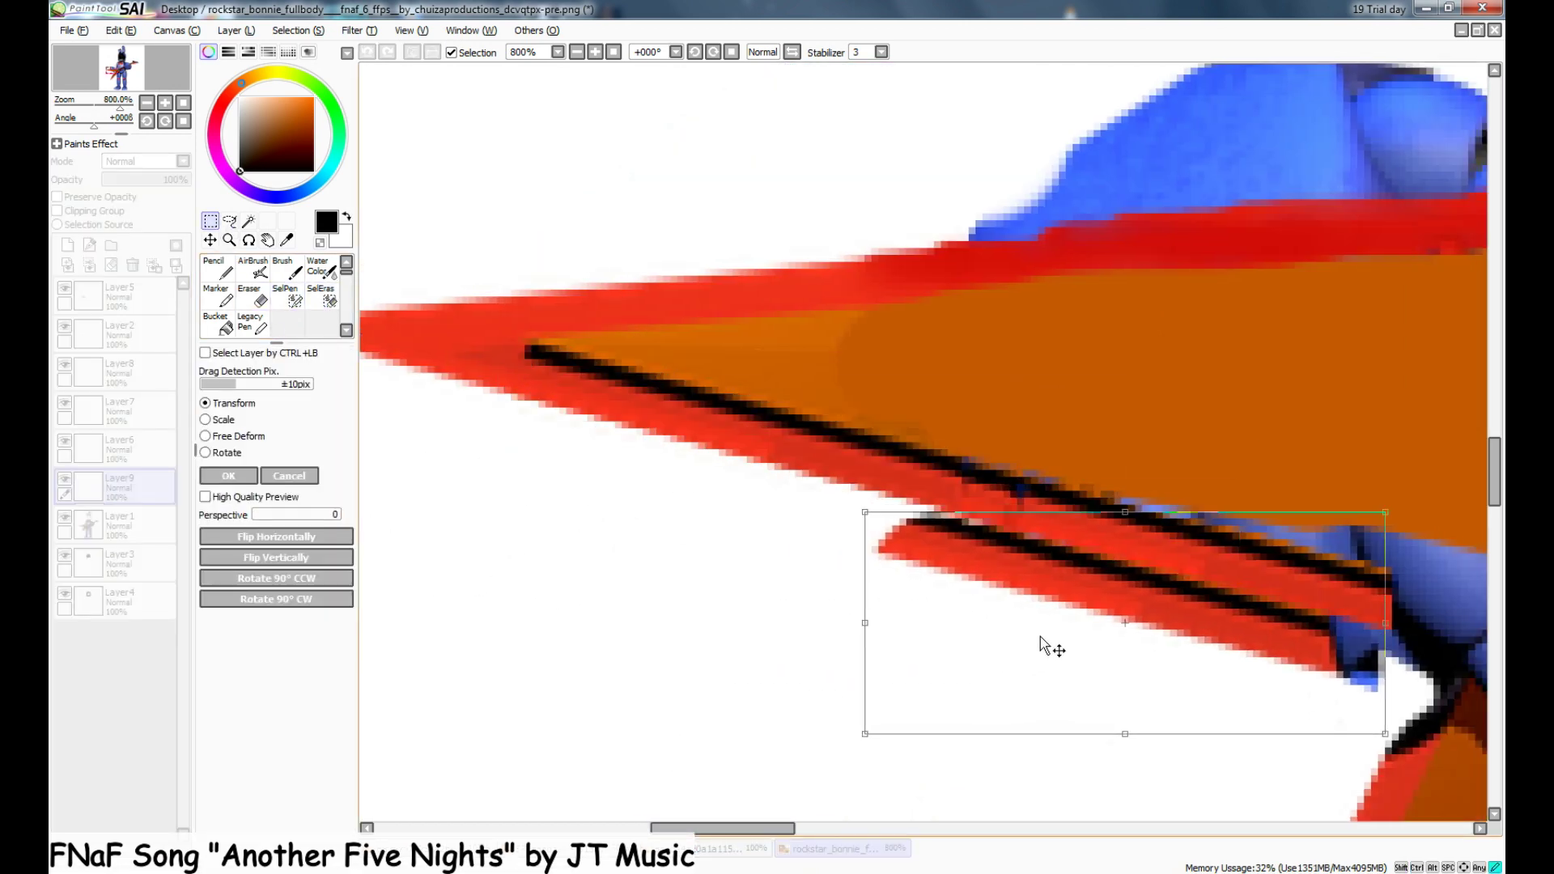
drag(781, 828, 842, 829)
drag(816, 636, 685, 675)
key(Return)
- Erase the leftover blue finger from the border copy and move the piece up to continue the guitar's lower edge
key(e)
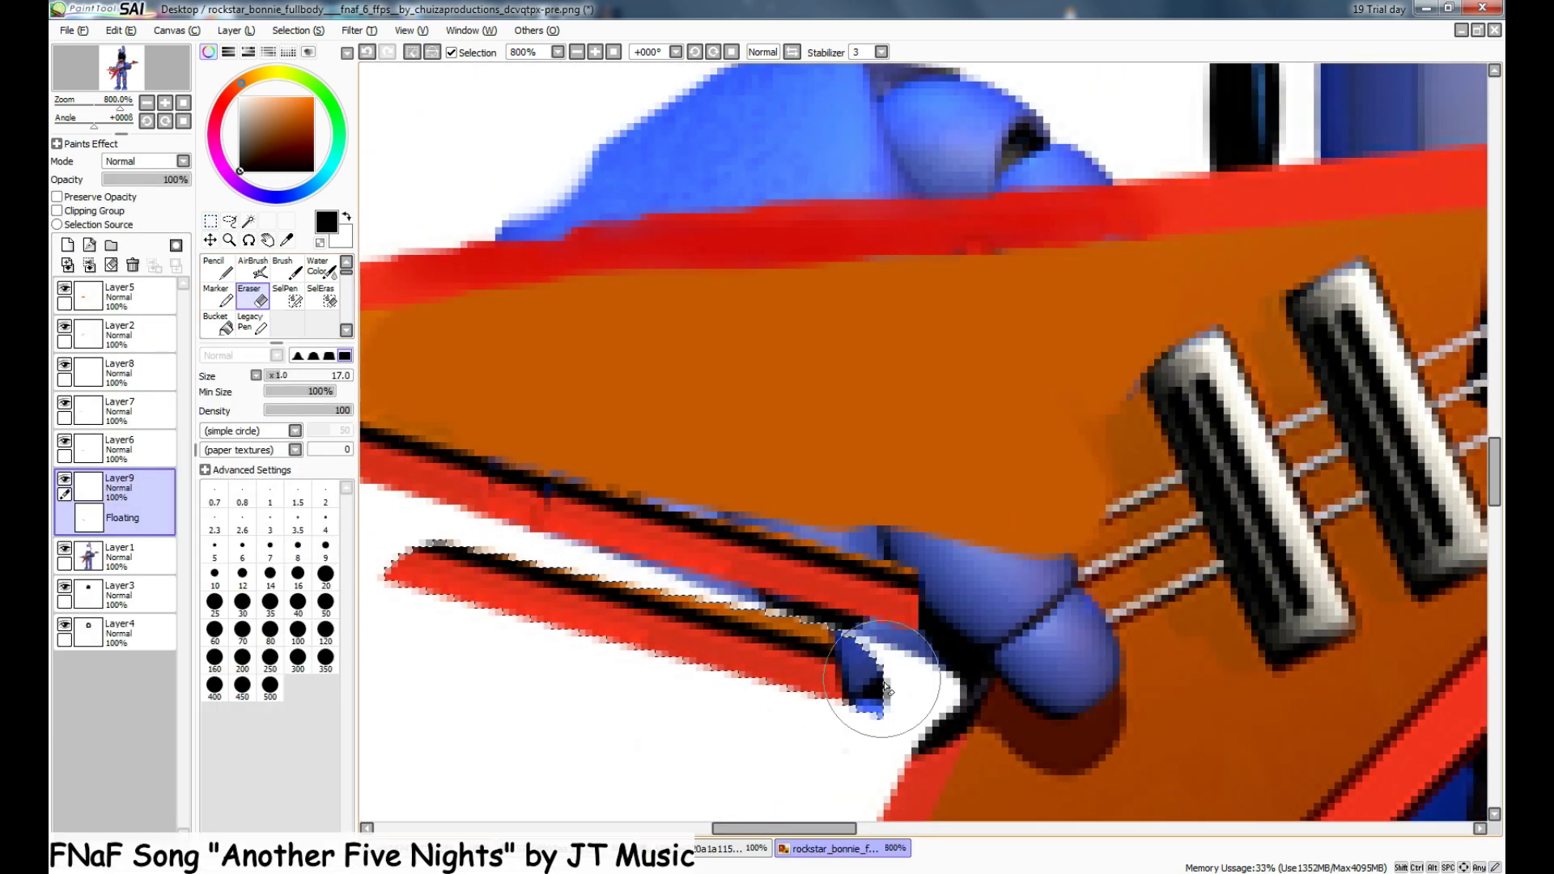
drag(885, 631, 888, 692)
key(ctrl+d)
key(ctrl+t)
drag(765, 716, 930, 680)
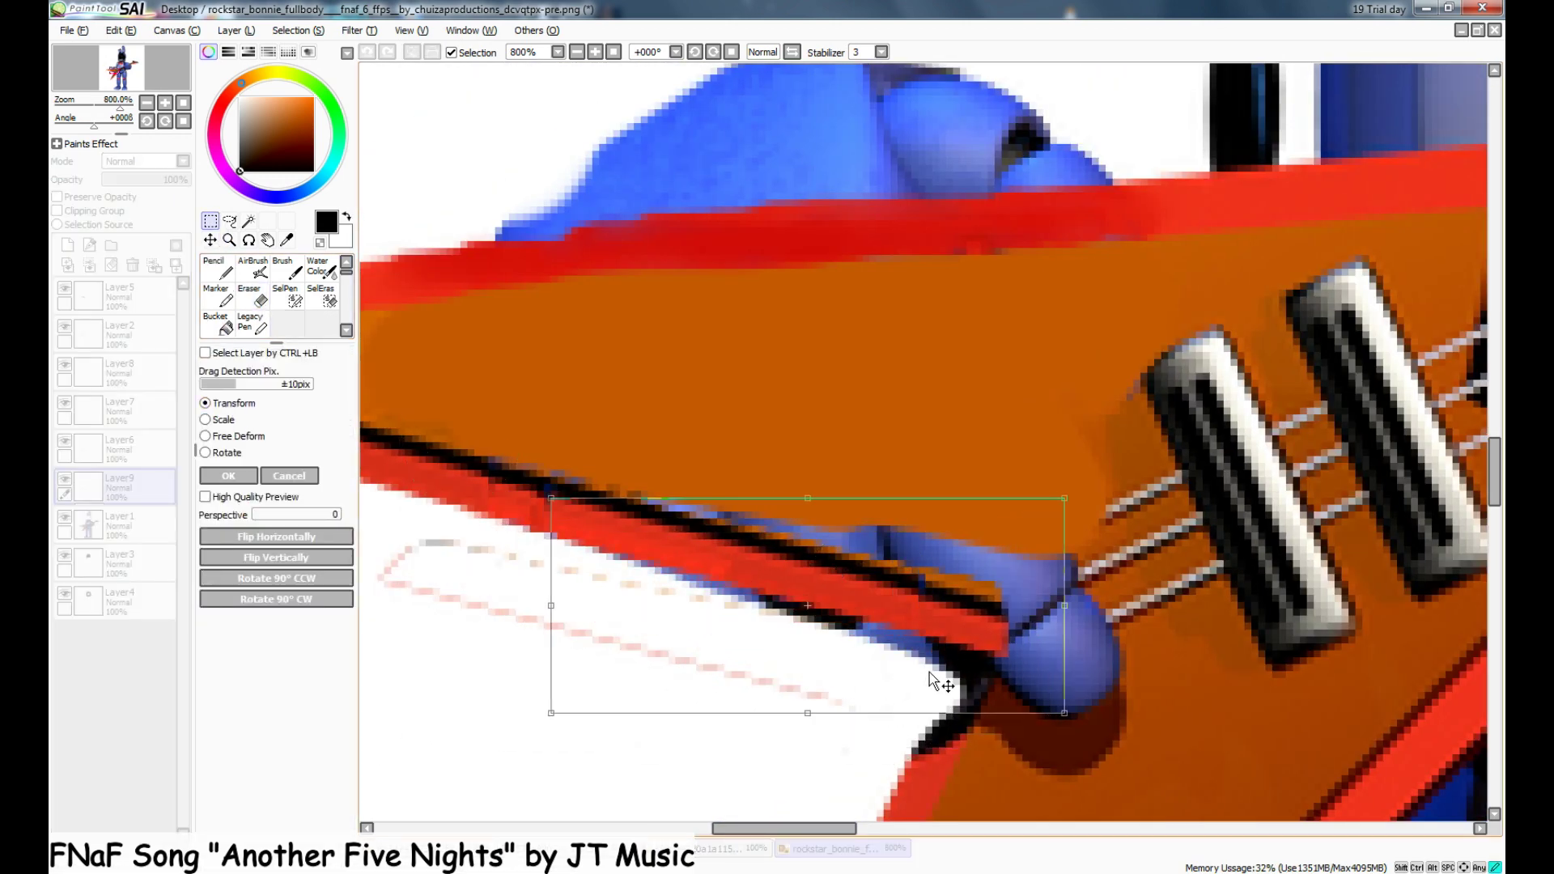
click(229, 478)
- Erase the blue fingers and leftover fringe above the black trim on Layer1 with the size 17 eraser
key(e)
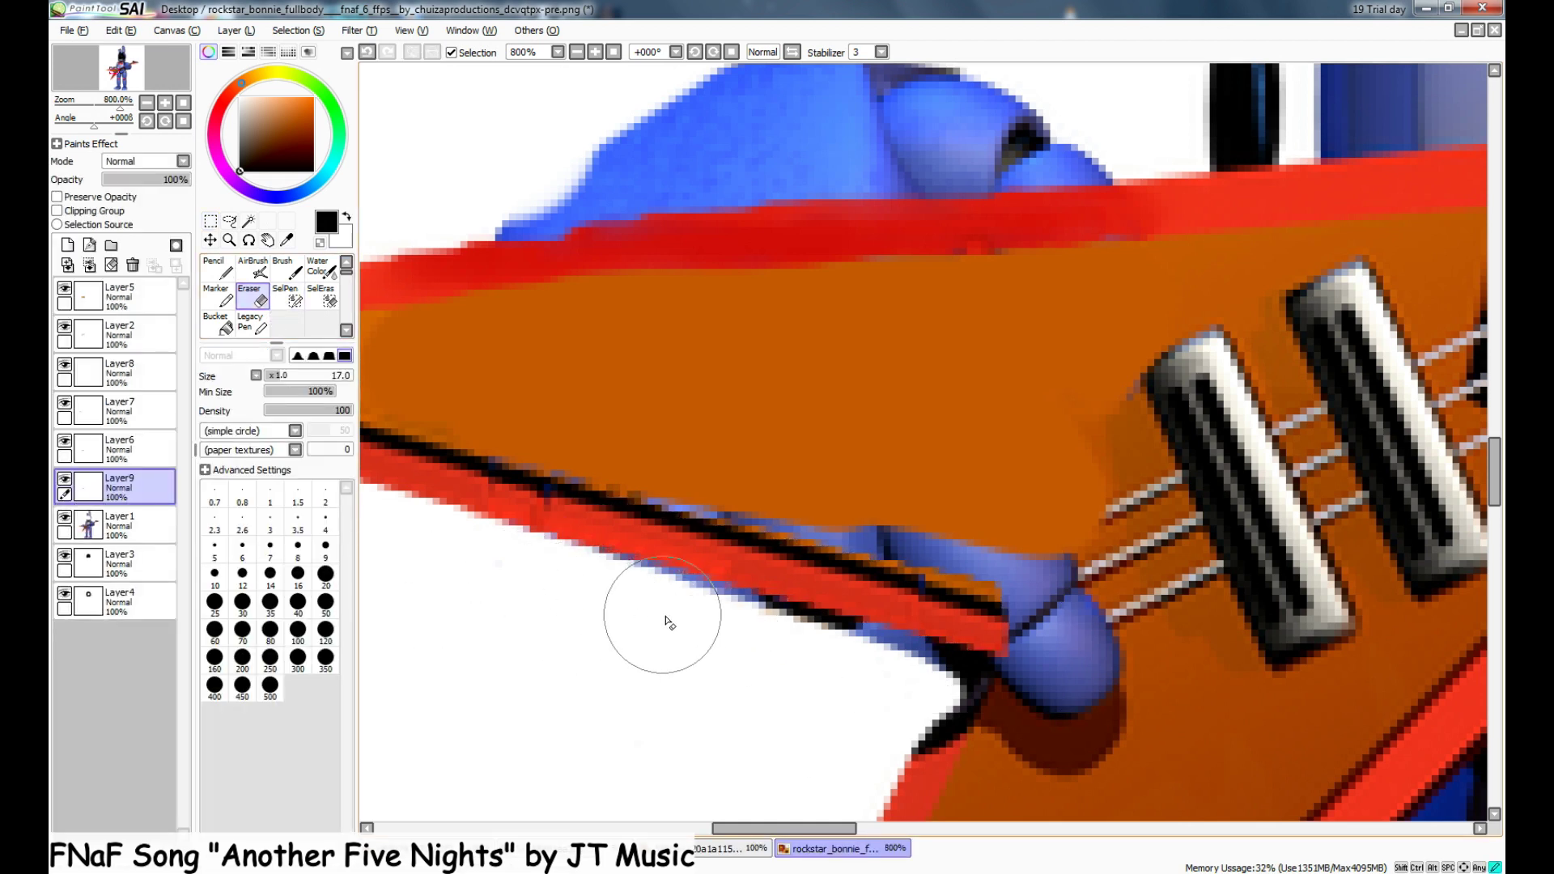
click(119, 522)
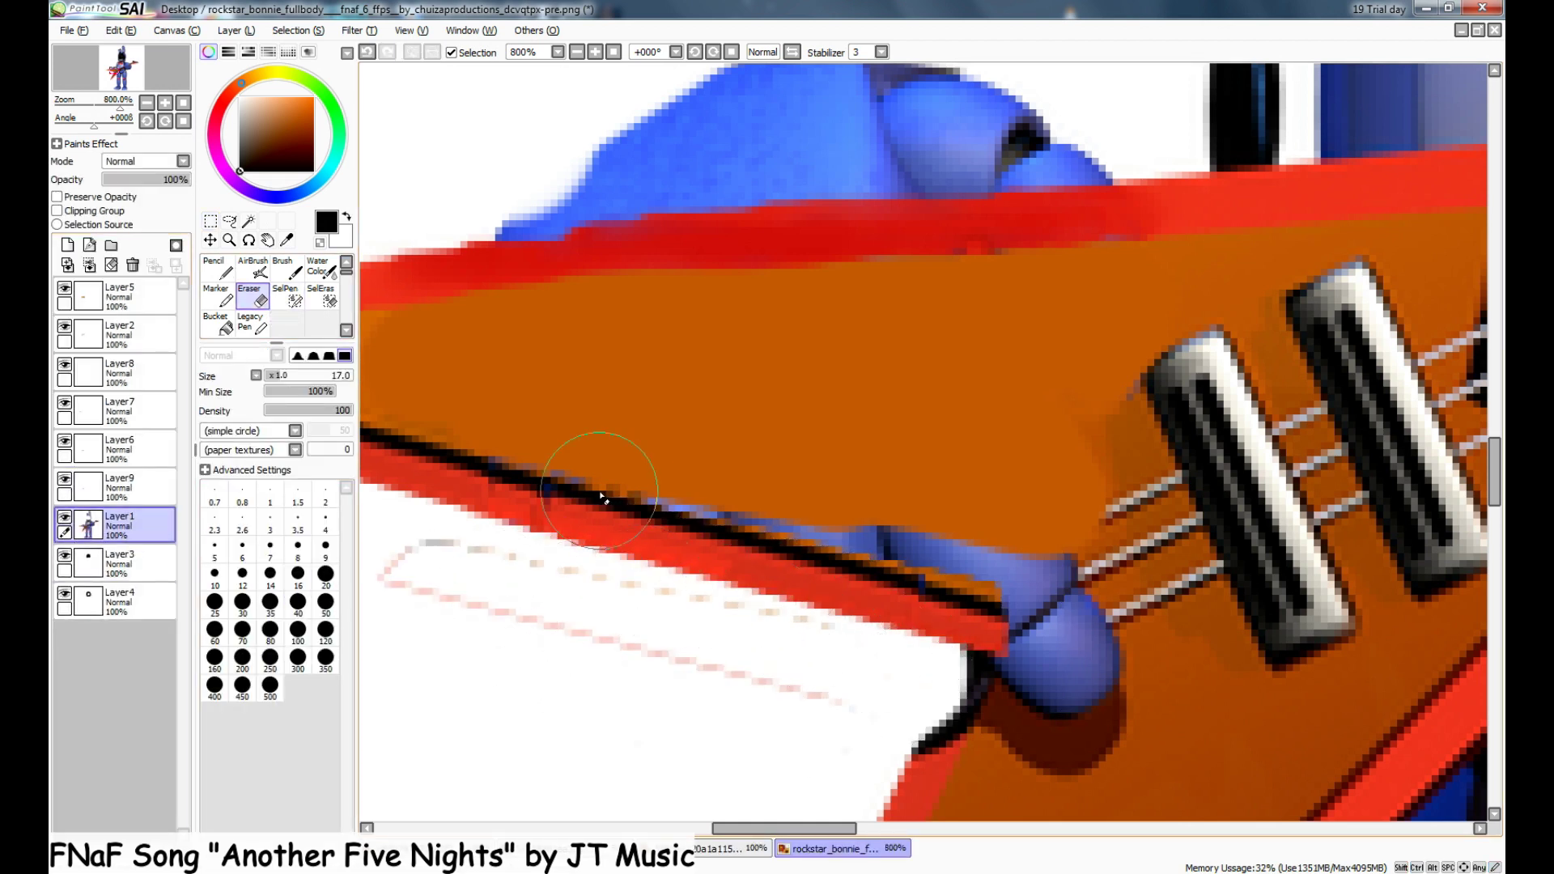
mouse_move(601, 494)
mouse_down()
mouse_move(905, 550)
mouse_move(922, 576)
mouse_up()
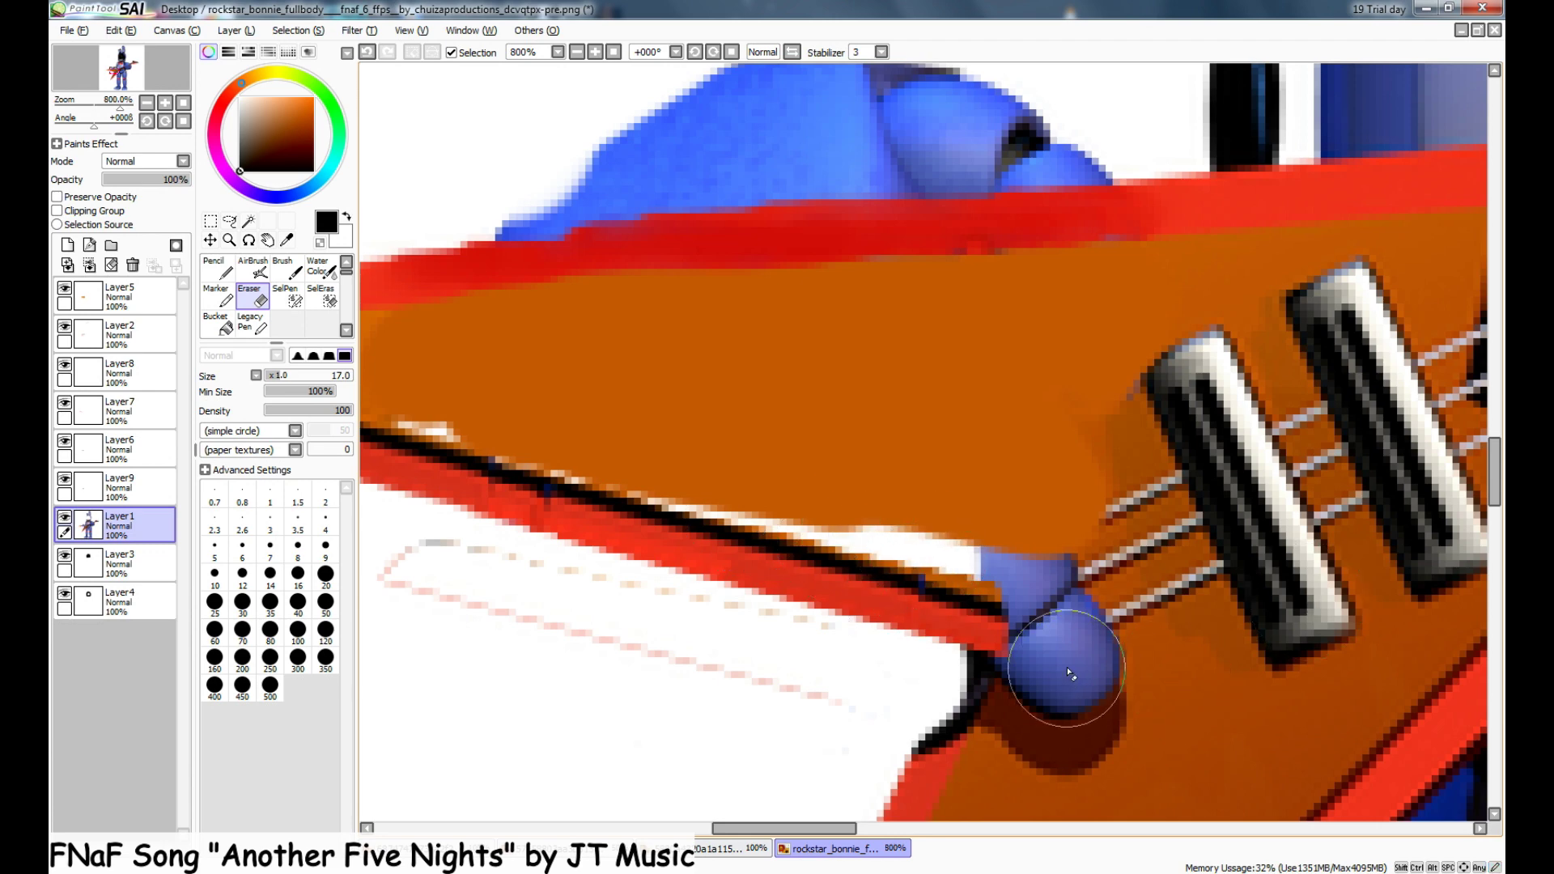
drag(1070, 673, 1044, 583)
click(119, 484)
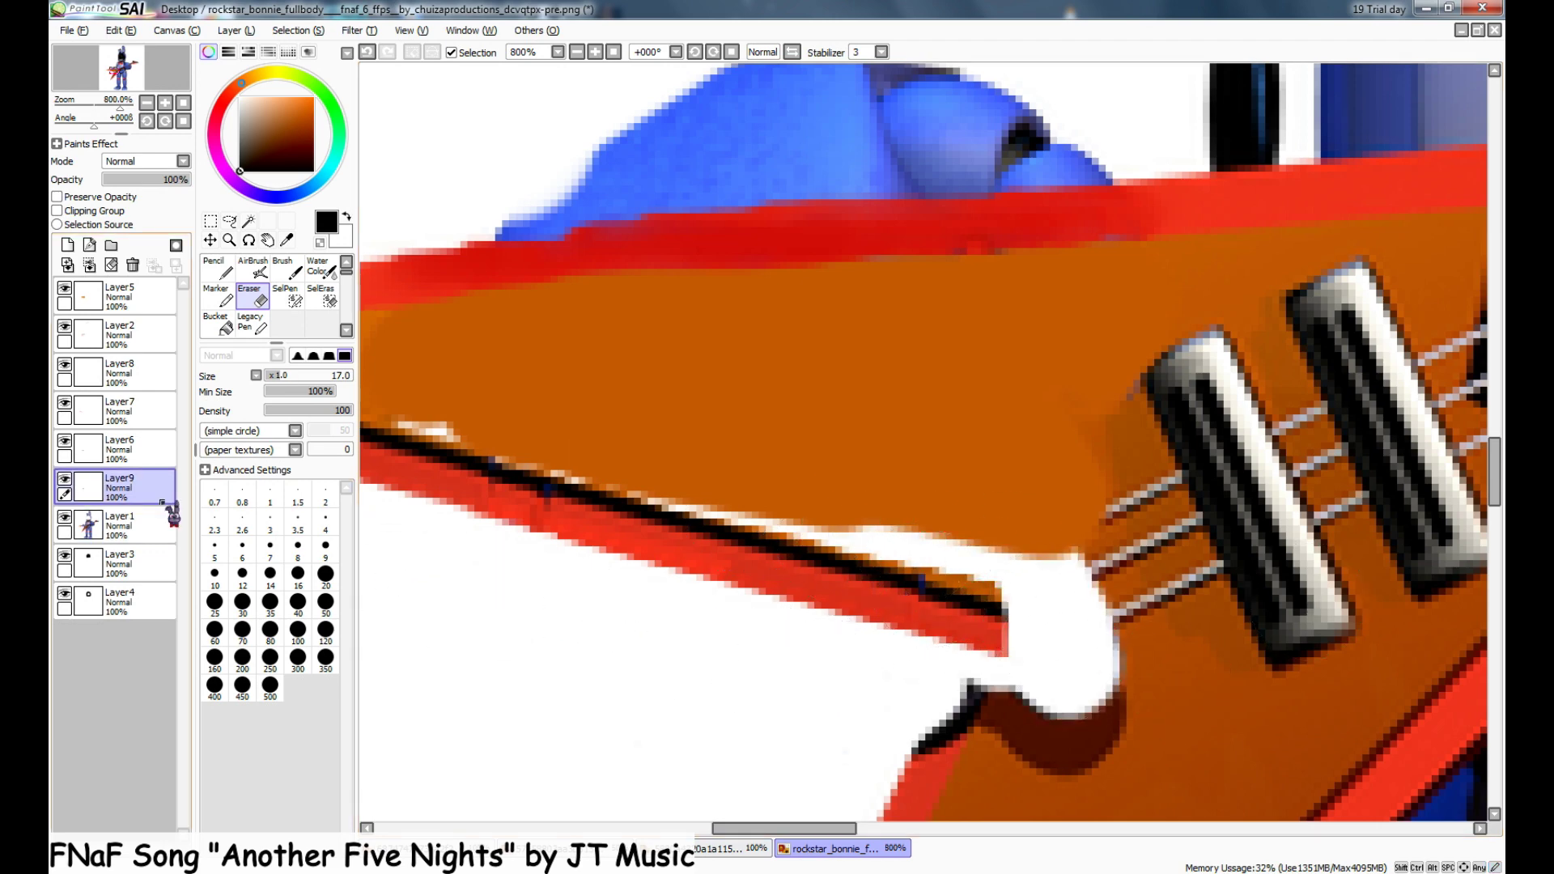
click(154, 520)
- Sample the guitar body's brown, try a size 25 pencil dab on Layer9 beside the finger gap, and undo it
scroll(1301, 615, down, 5)
scroll(1174, 324, up, 3)
mouse_move(1214, 636)
mouse_down()
mouse_move(1096, 614)
mouse_move(888, 724)
mouse_move(1179, 634)
mouse_move(1214, 607)
mouse_move(947, 583)
mouse_up()
scroll(1370, 611, down, 1)
scroll(1287, 526, up, 3)
scroll(1231, 538, down, 5)
scroll(947, 583, up, 3)
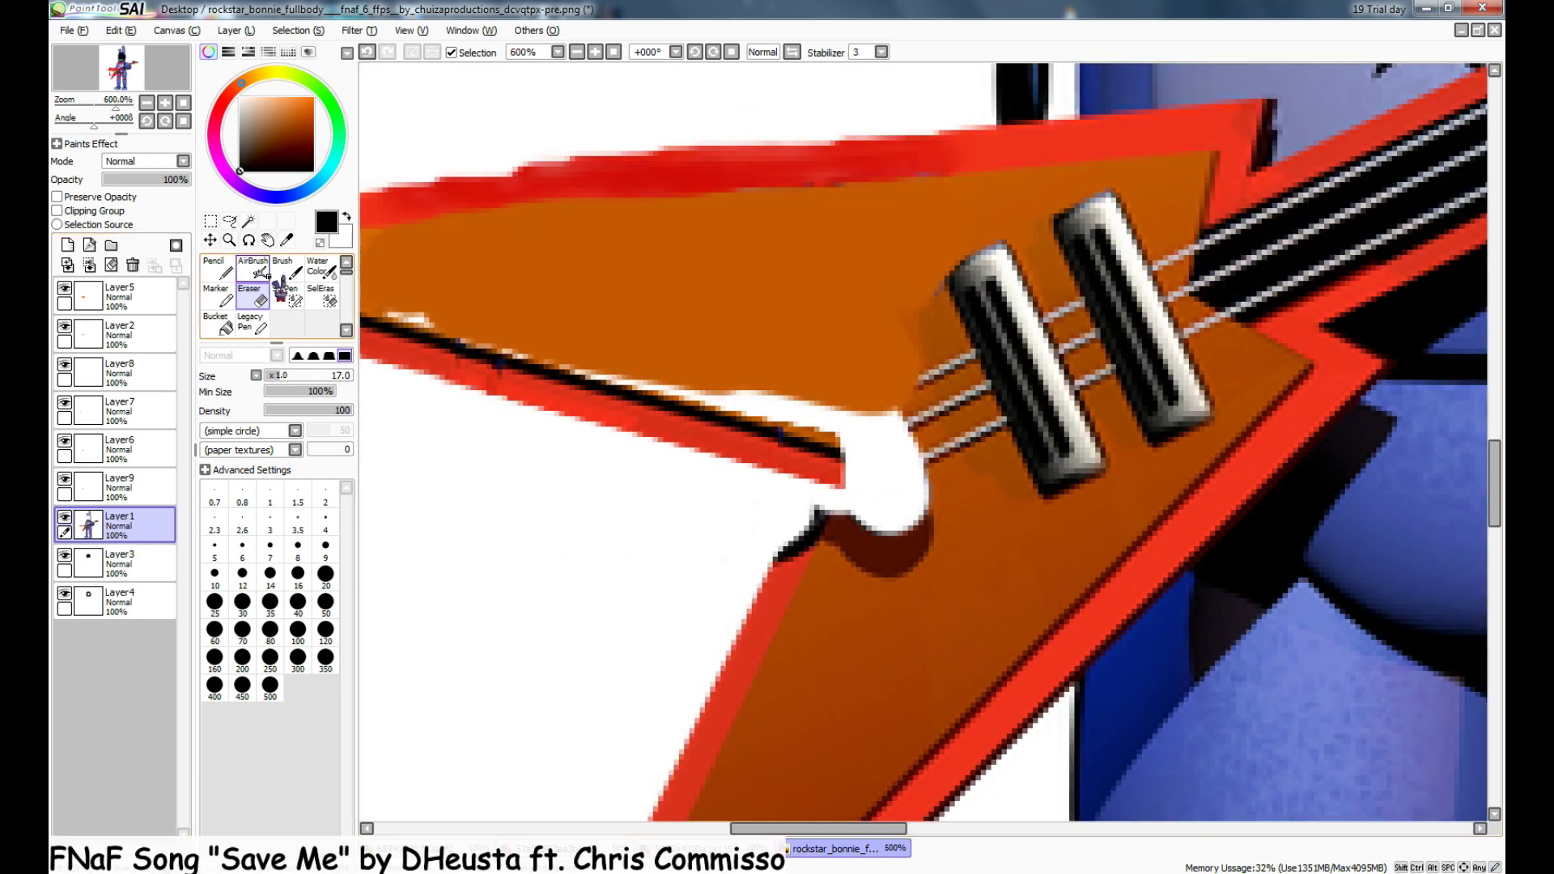
click(287, 239)
click(810, 587)
click(144, 487)
click(229, 270)
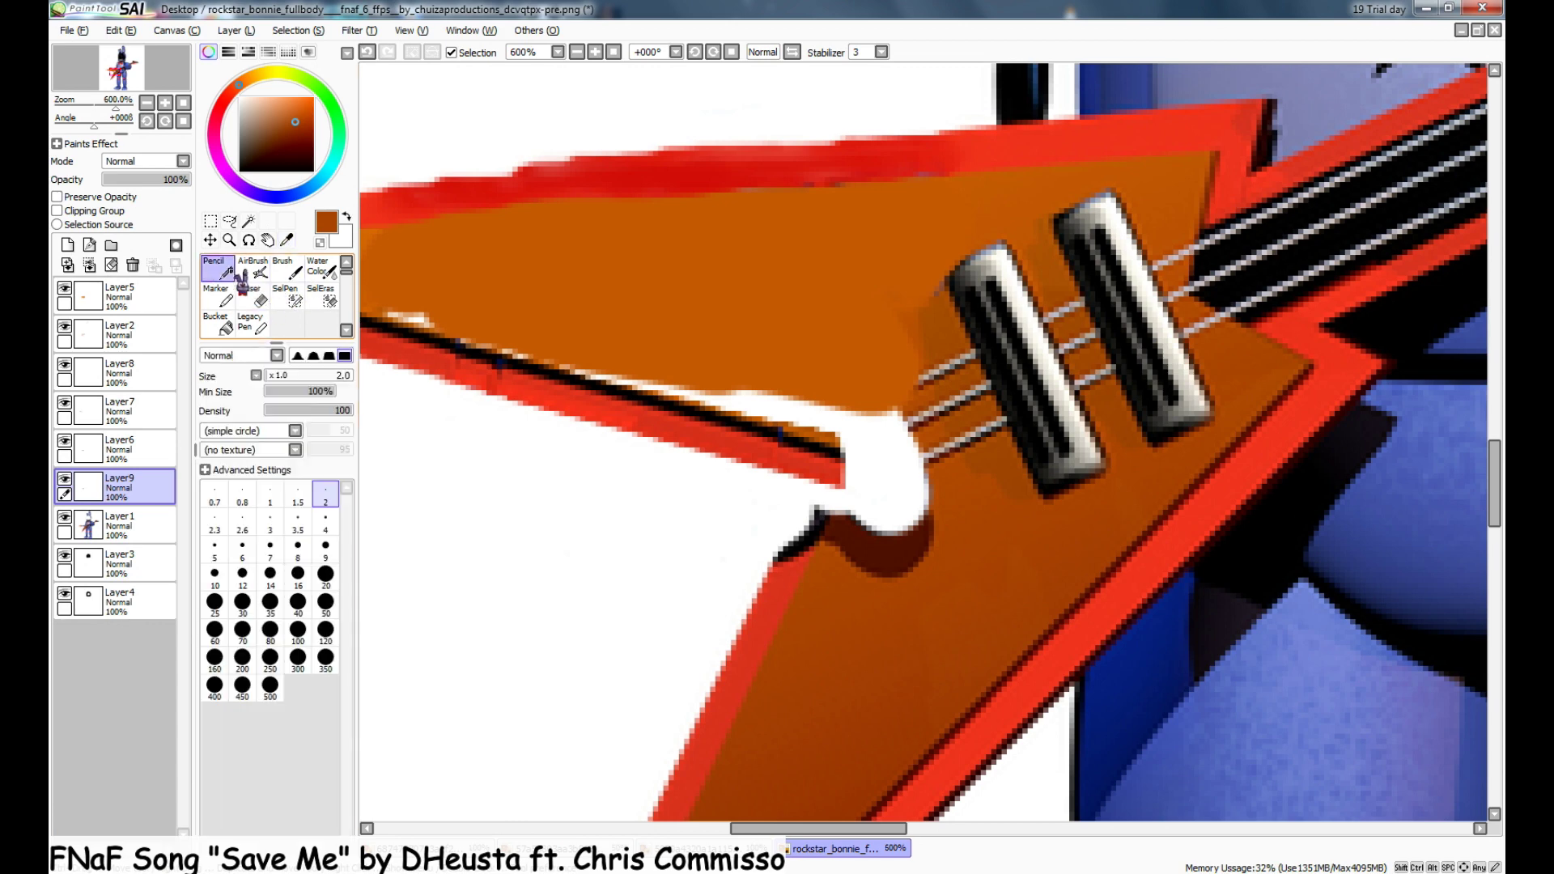
click(215, 601)
click(912, 534)
key(ctrl+z)
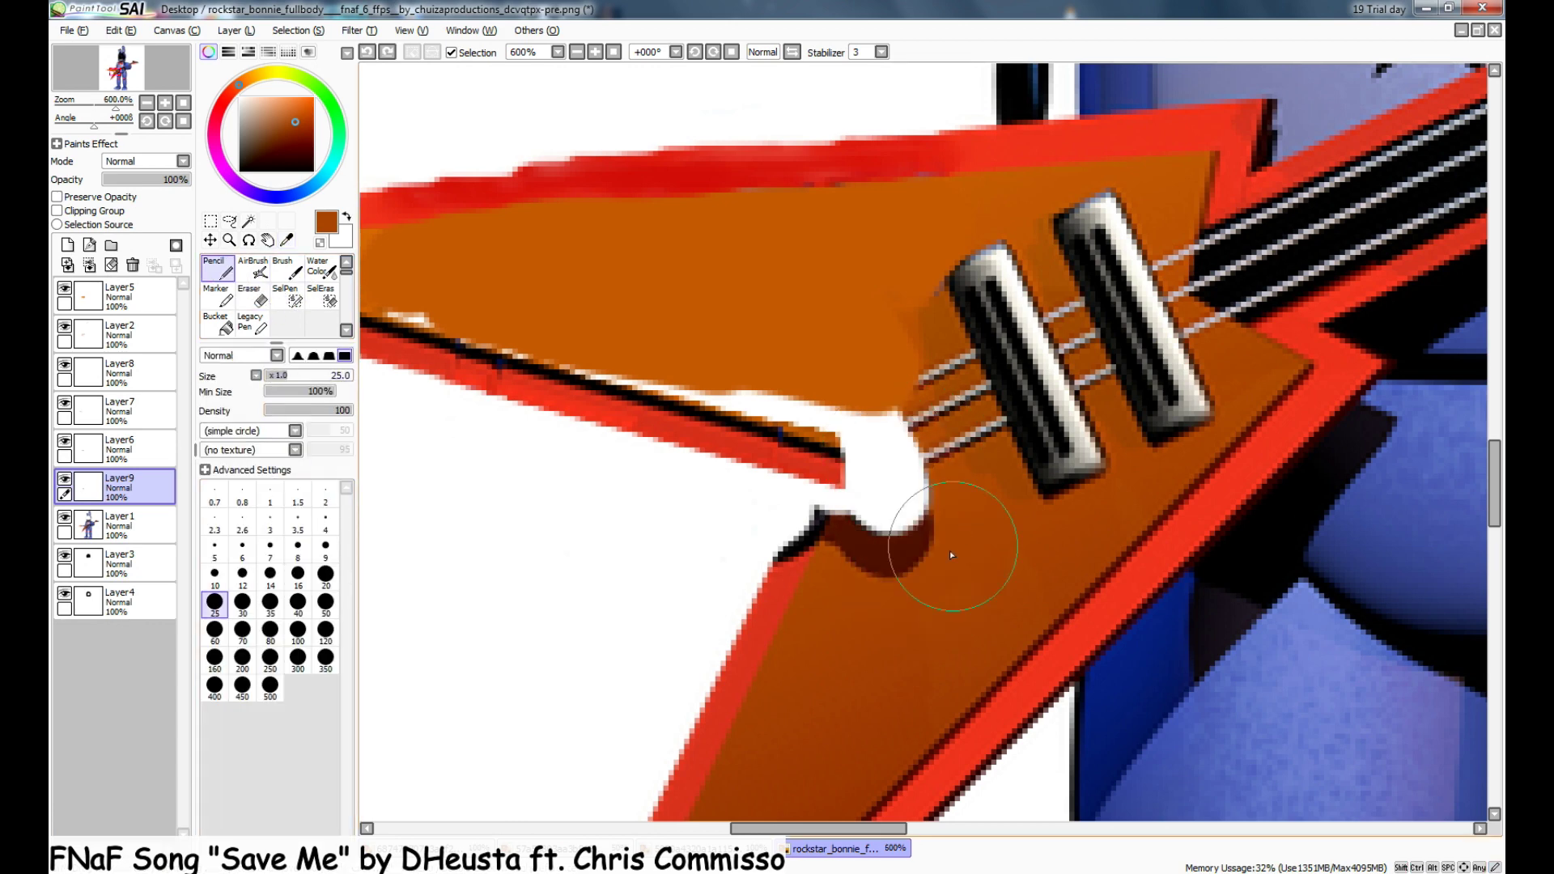
- Paint brown over the finger shadow and the erased gap on Layer9 with the size 9 pencil
scroll(949, 550, up, 1)
click(326, 551)
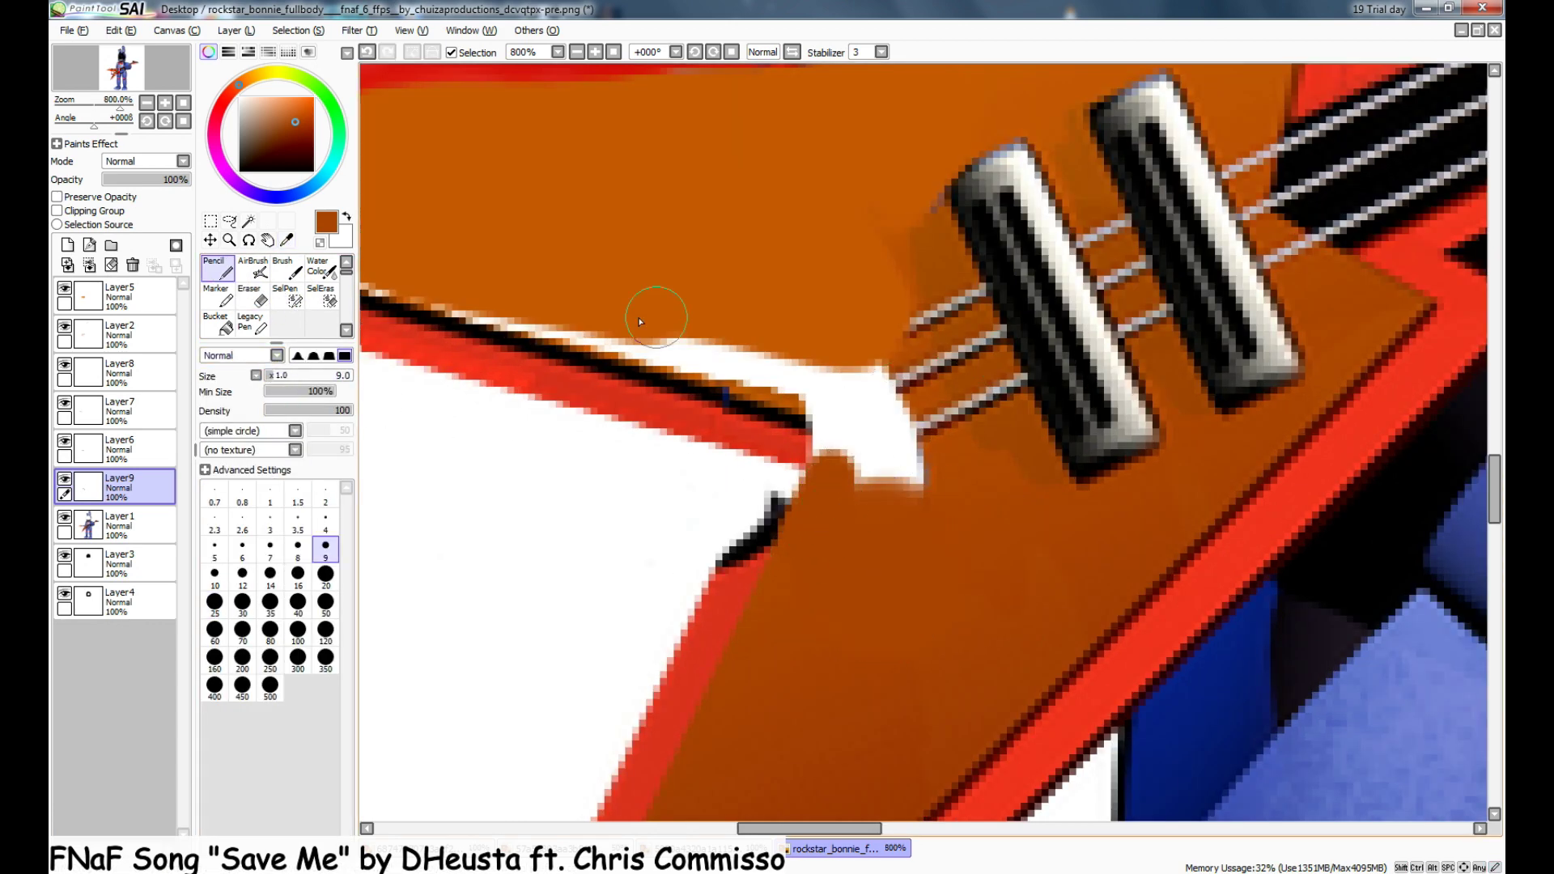
scroll(639, 321, down, 2)
scroll(715, 317, up, 1)
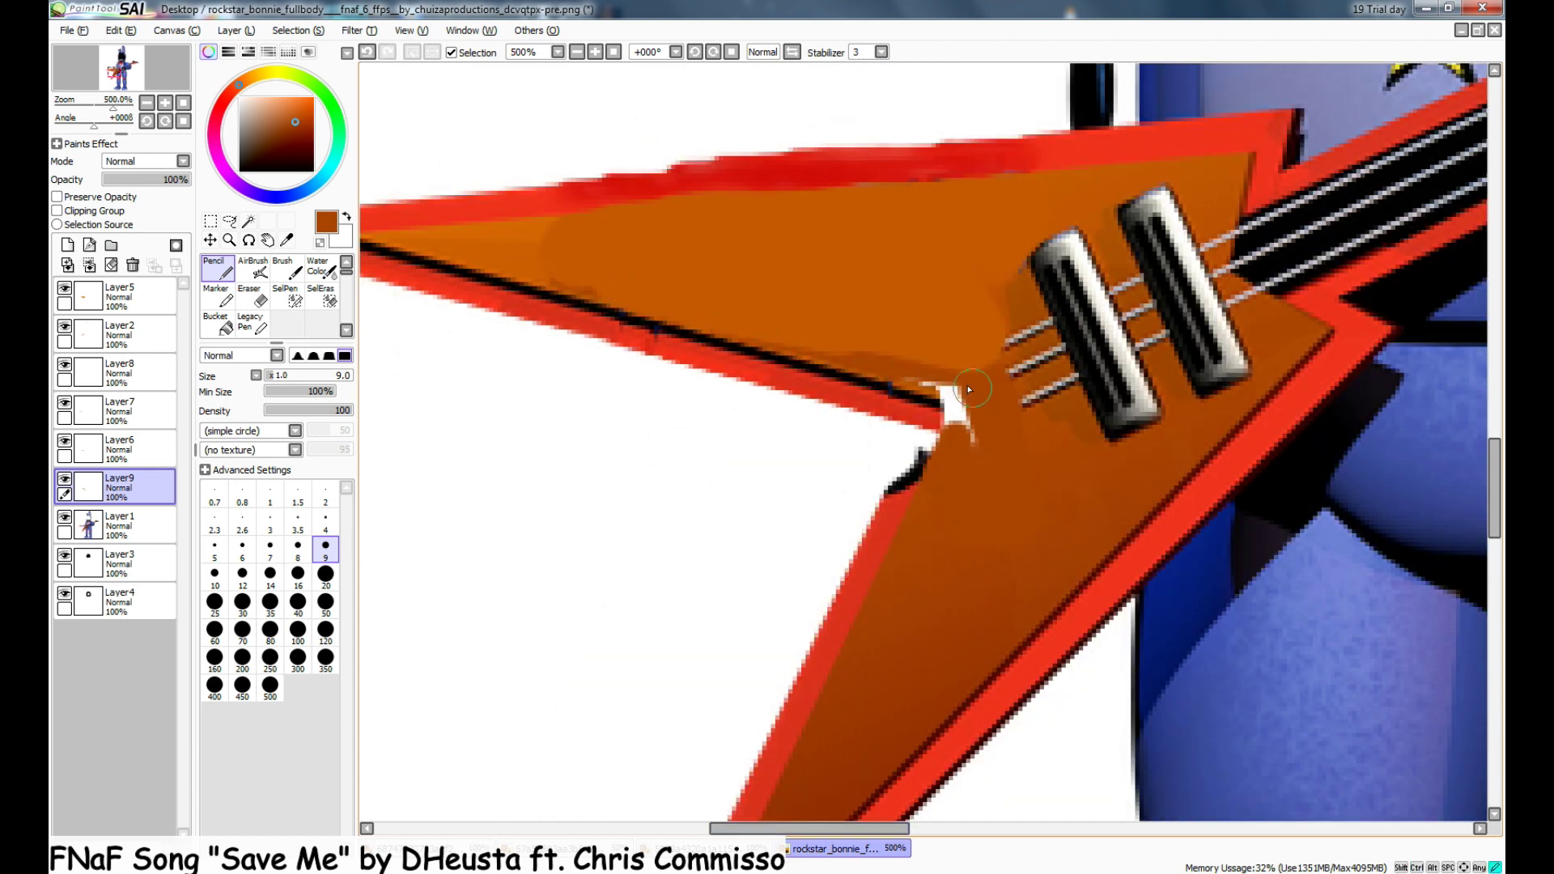
scroll(1066, 478, up, 1)
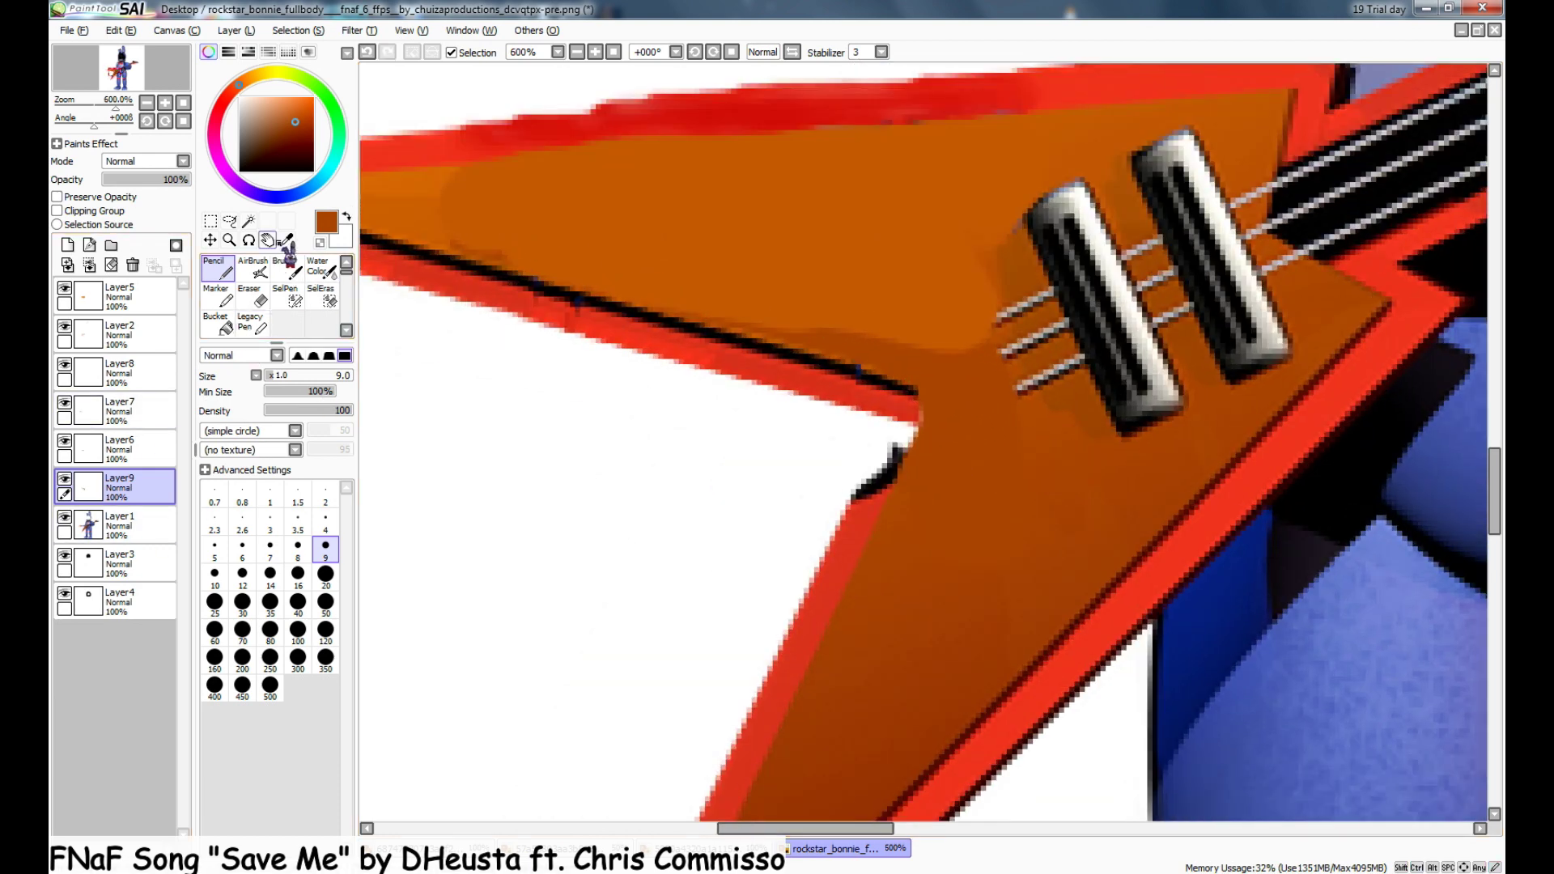
- Paint the missing red border around the guitar's inner corner on Layer9 with the size 3 pencil in the border's red
scroll(915, 518, up, 1)
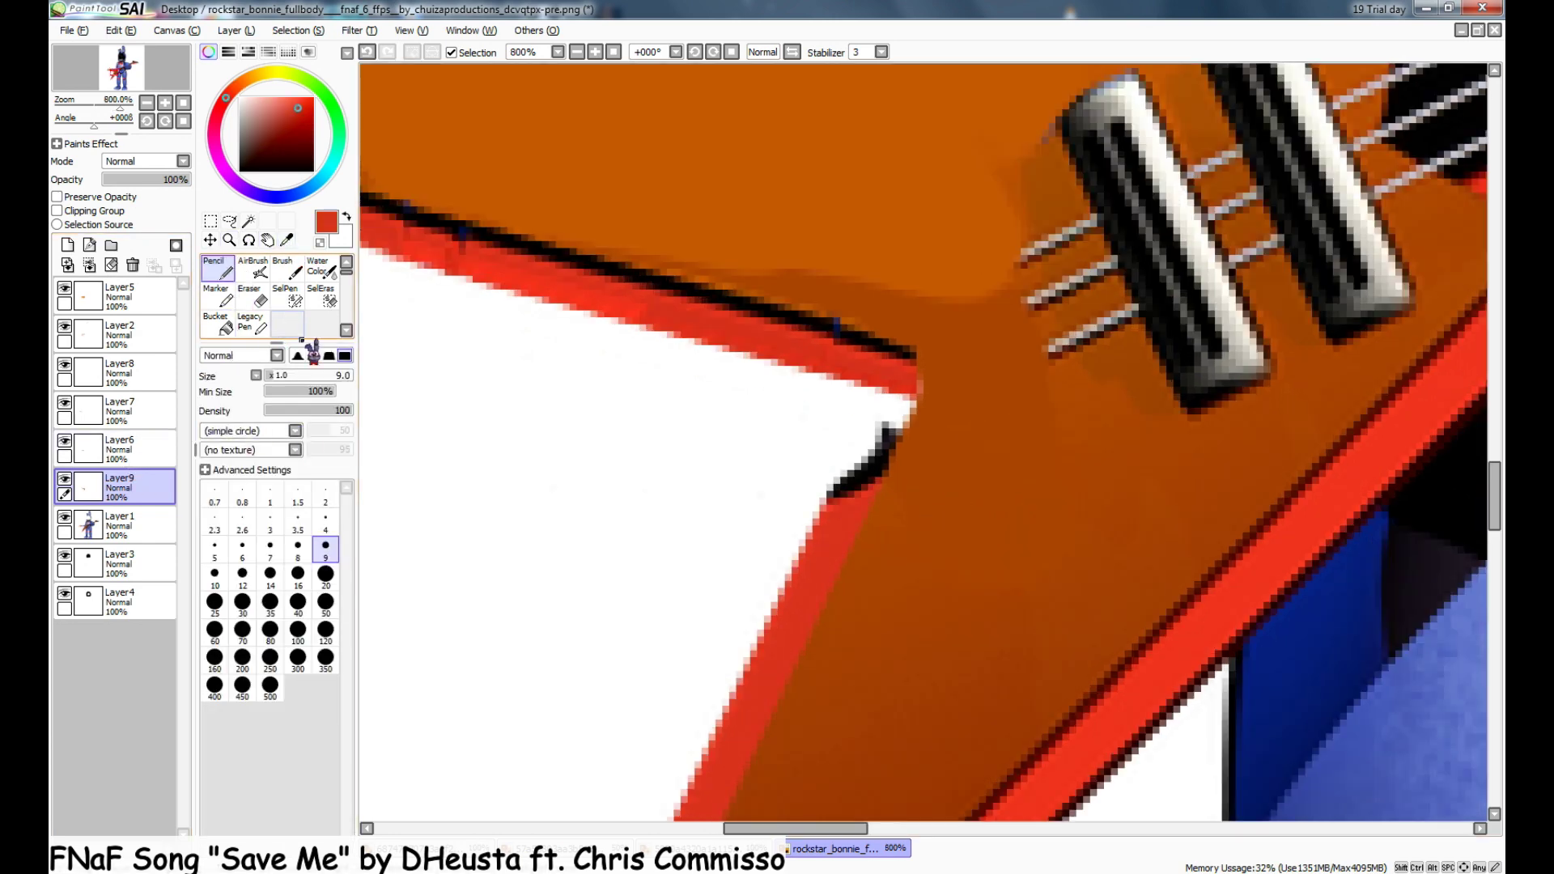
click(269, 522)
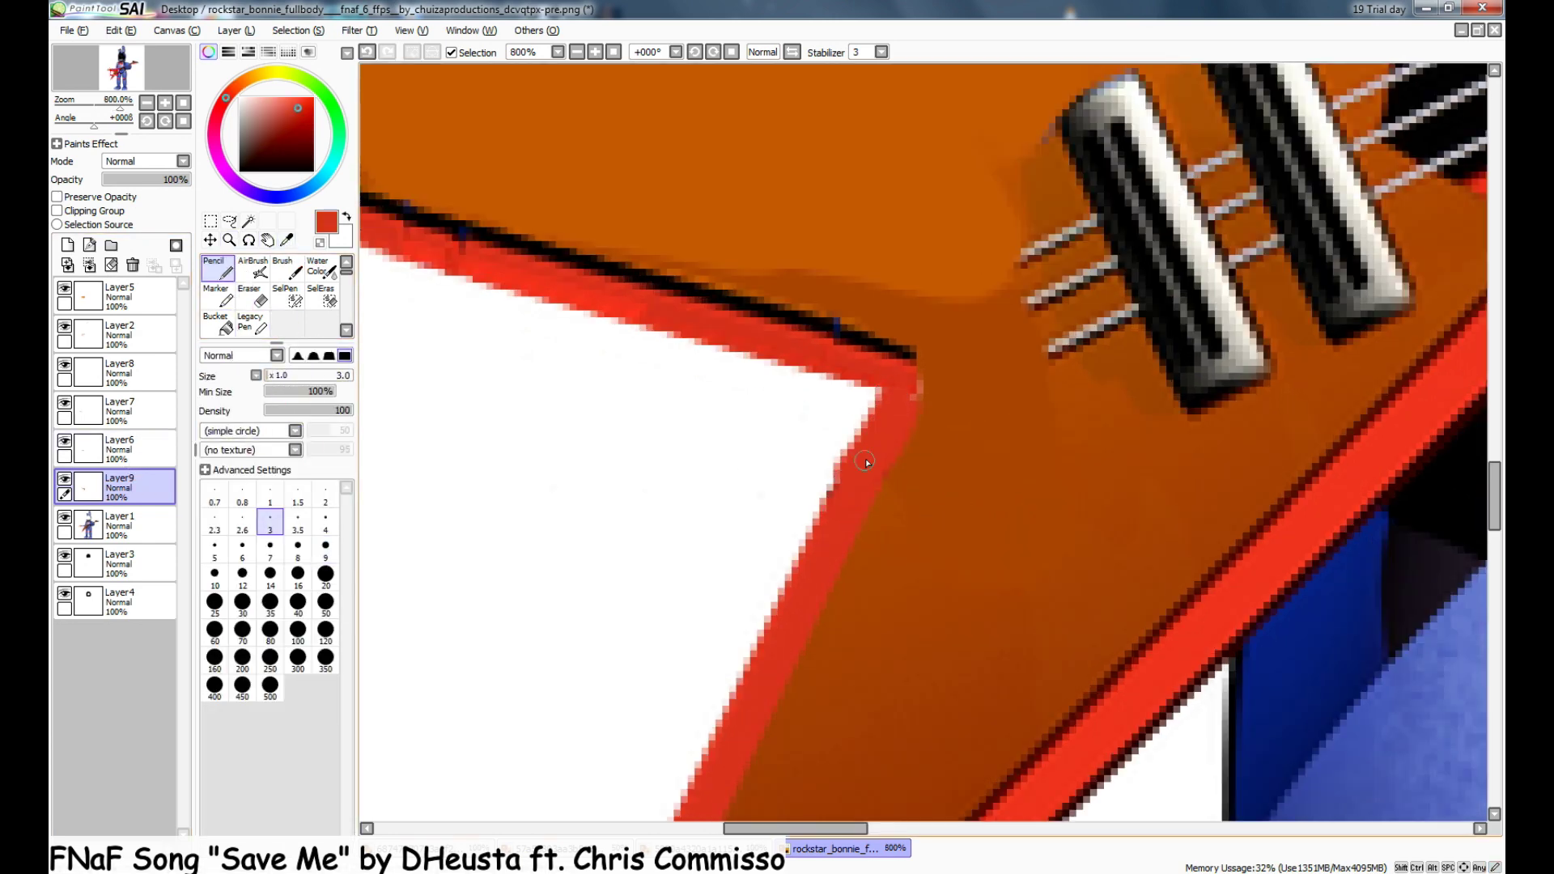
scroll(839, 489, up, 1)
scroll(839, 451, up, 1)
scroll(938, 459, down, 9)
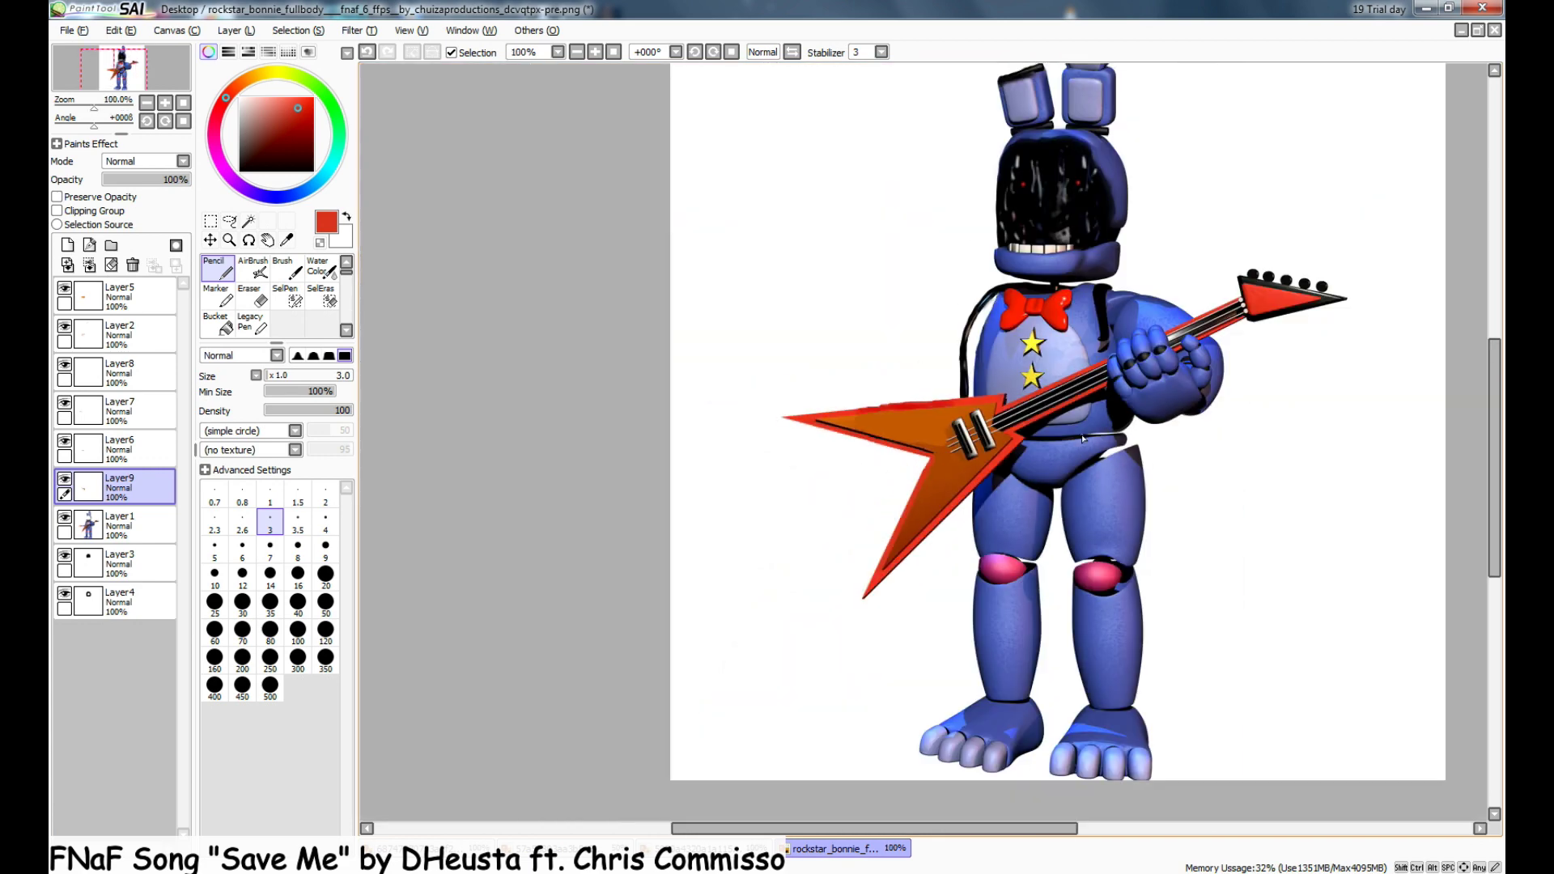
- Soften the retouched parts of the guitar with the Blur tool, raising its size to 14 on Layer5
scroll(1032, 411, up, 3)
drag(921, 828, 890, 828)
click(134, 522)
click(288, 269)
drag(346, 272, 345, 282)
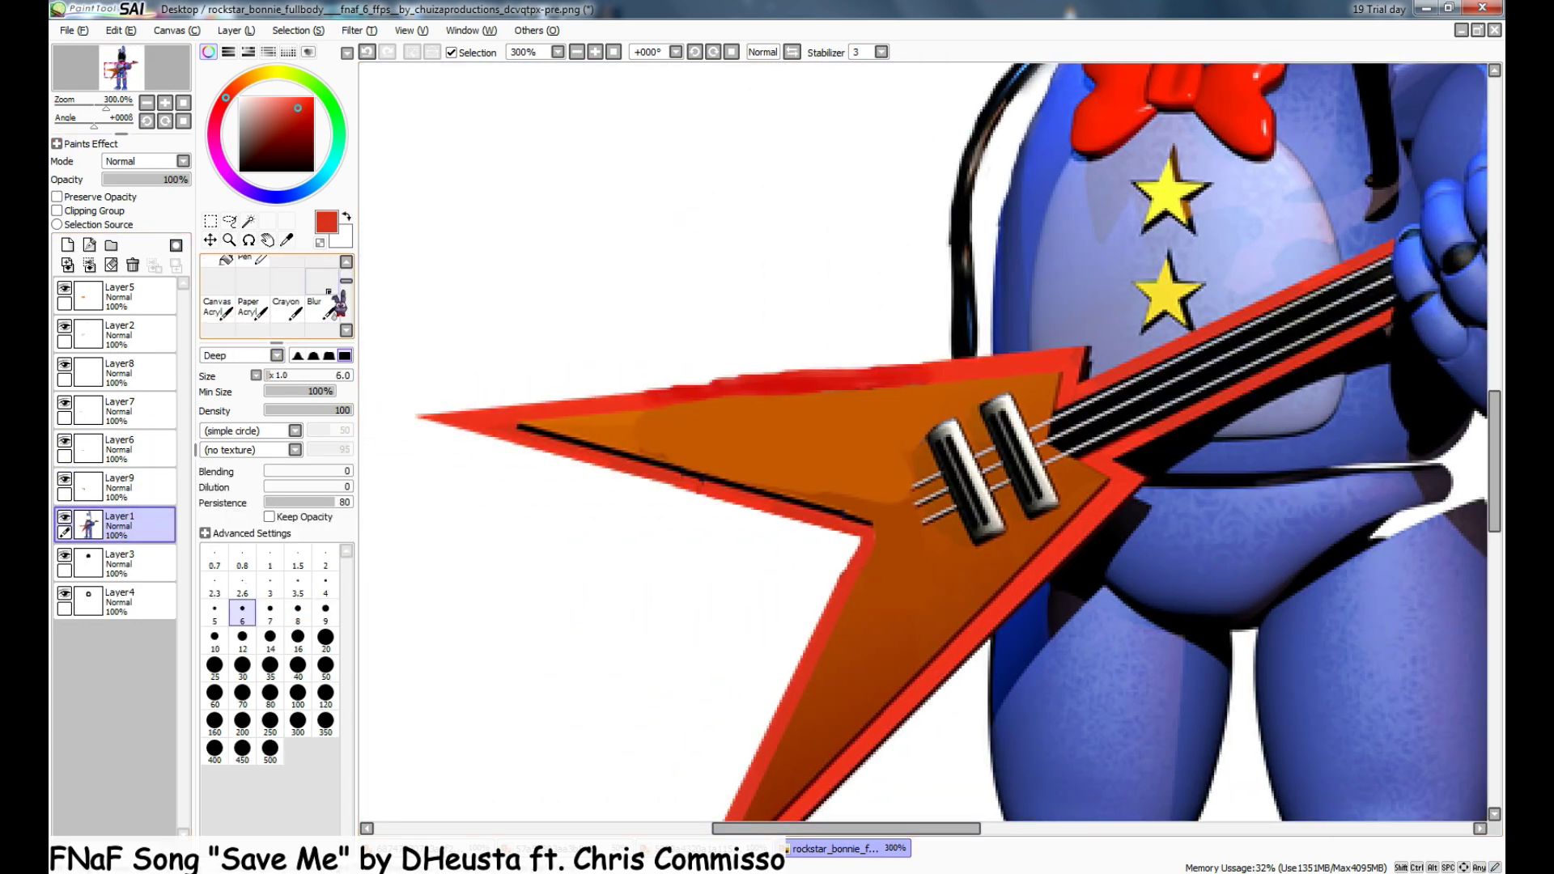
click(321, 310)
click(138, 486)
click(138, 340)
click(150, 299)
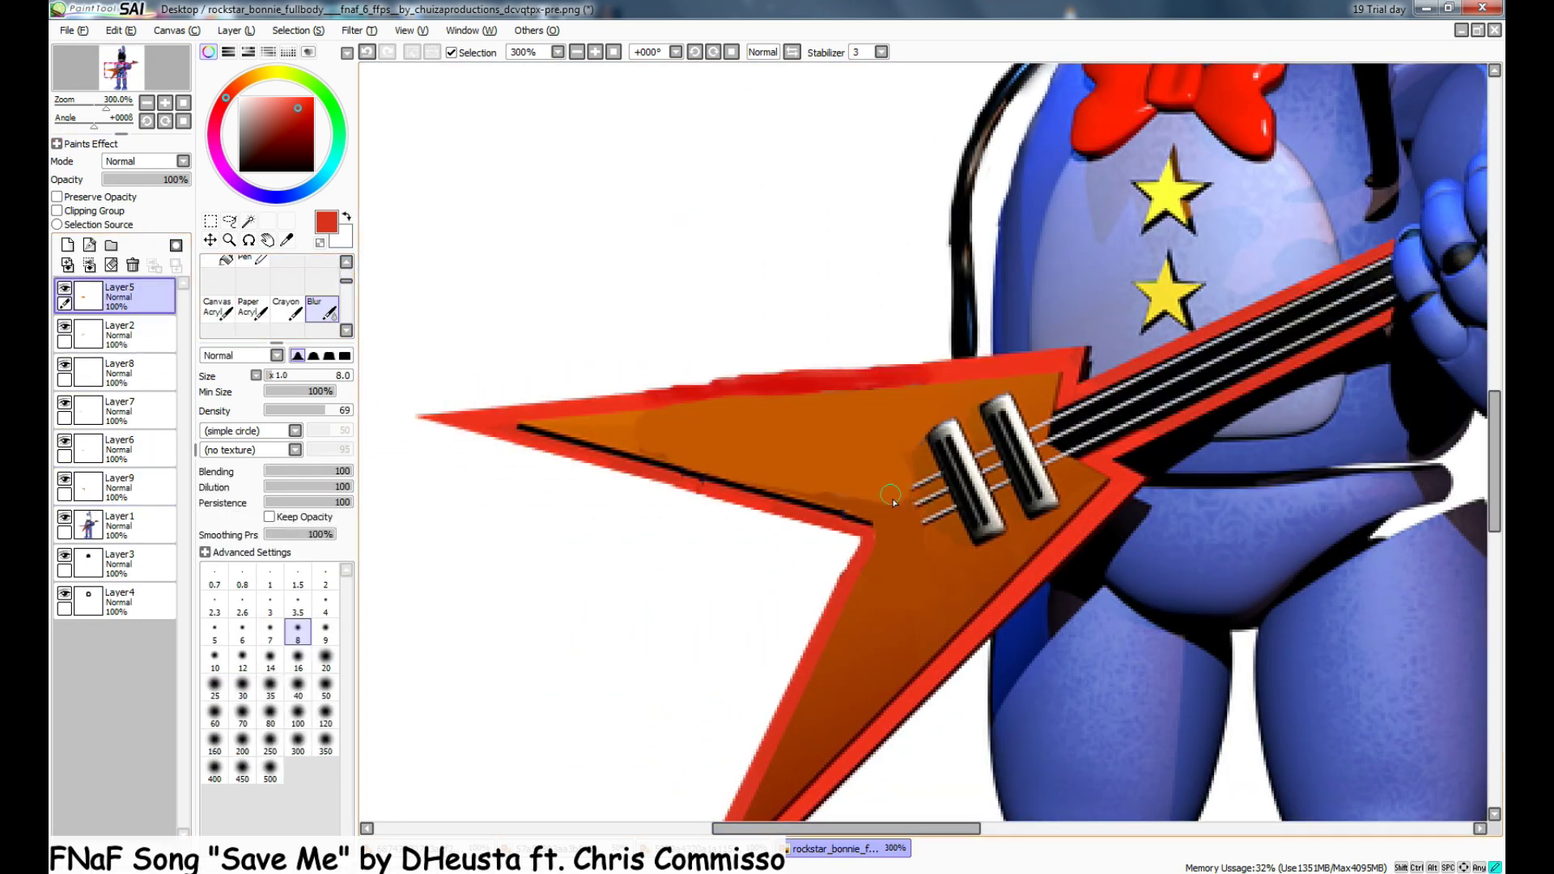
scroll(848, 388, up, 1)
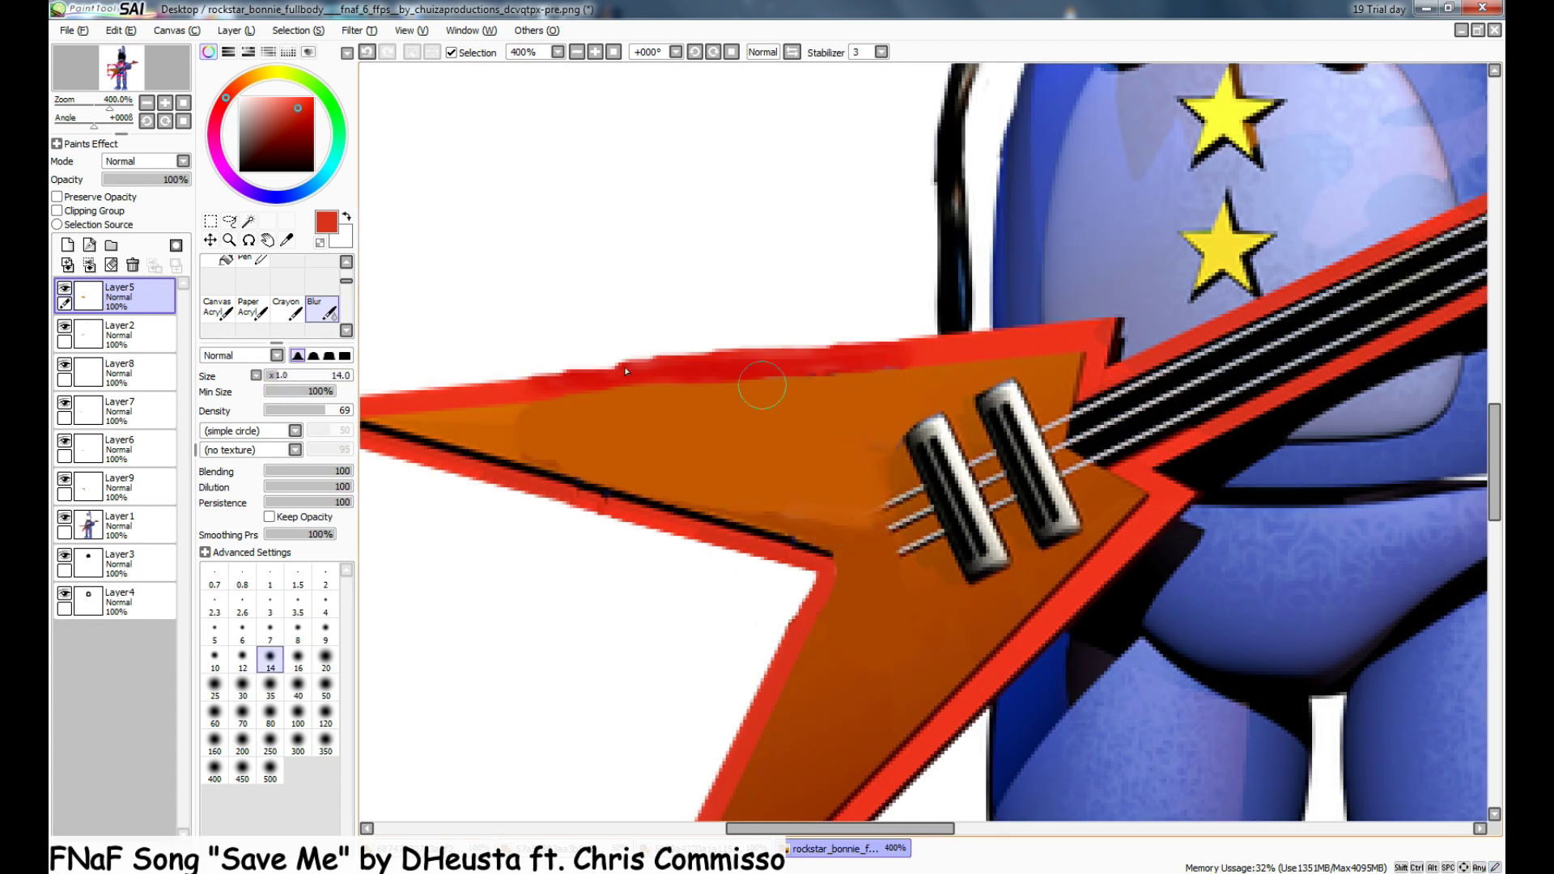
- Select the loose end of the lowest guitar string on Layer1 with the size 6 selection pen and duplicate it
click(133, 522)
drag(345, 281, 346, 270)
click(287, 297)
scroll(1022, 587, up, 2)
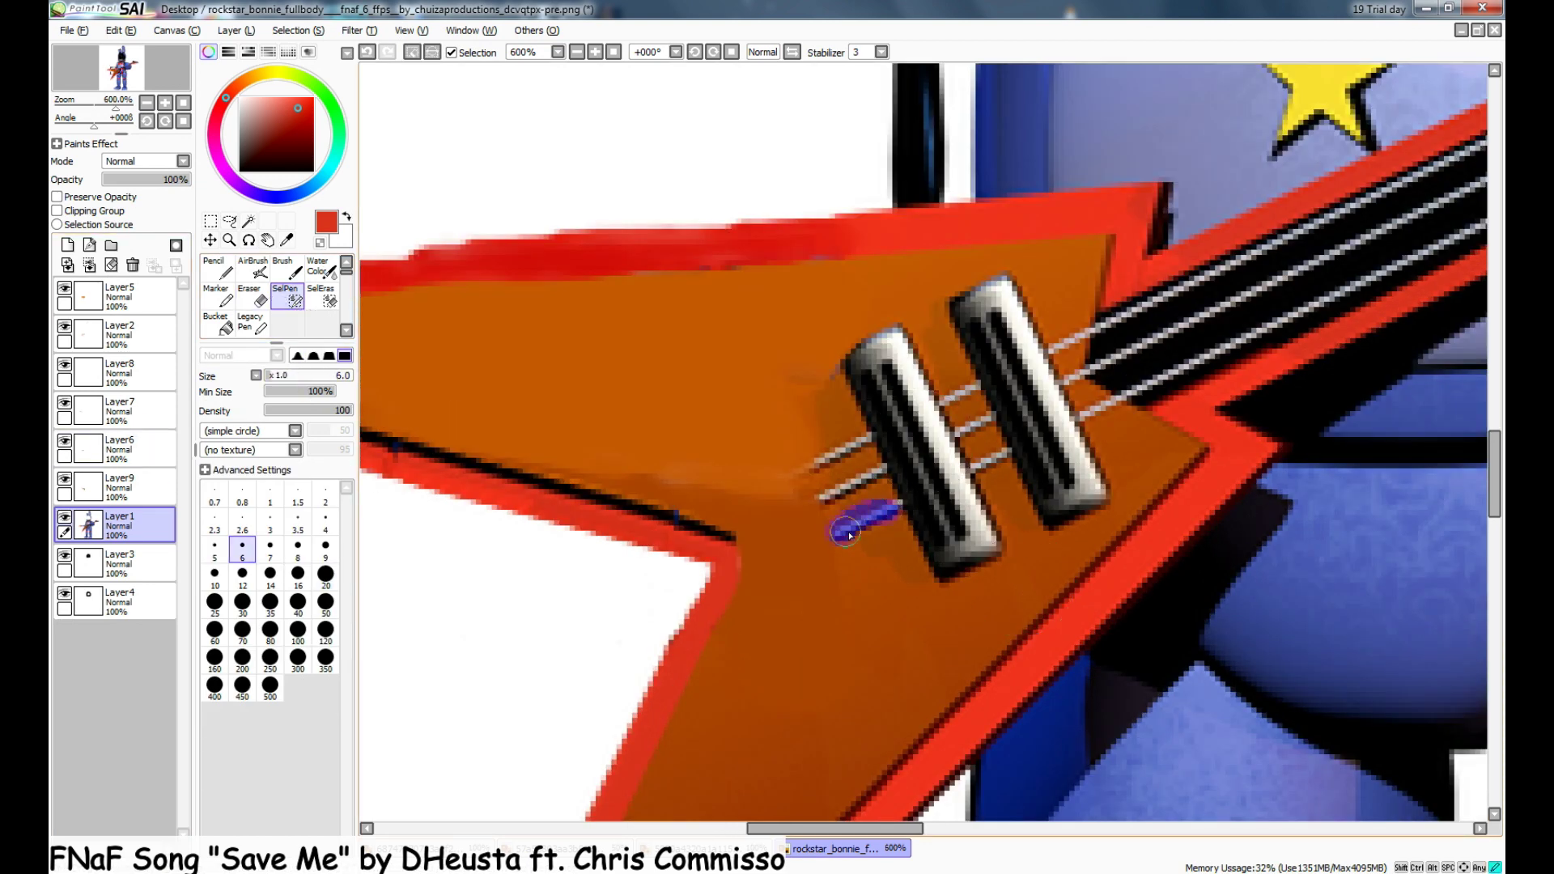
key(ctrl+c)
key(ctrl+v)
- Move and rotate the string copy so it extends the lowest string to the guitar's inner corner, and apply the transform
key(ctrl+t)
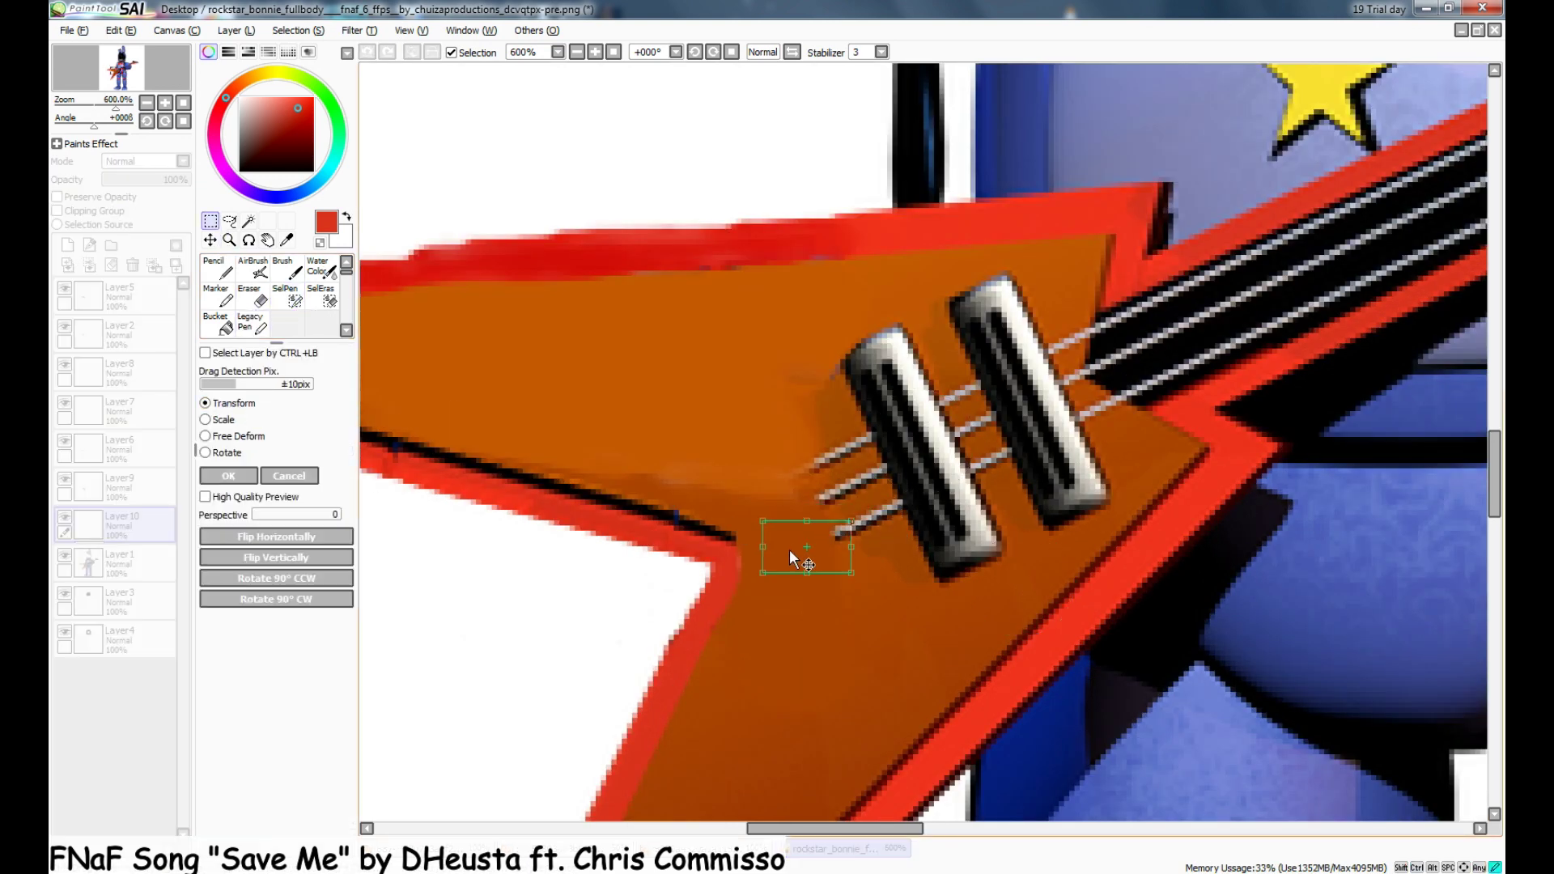
drag(790, 557, 833, 607)
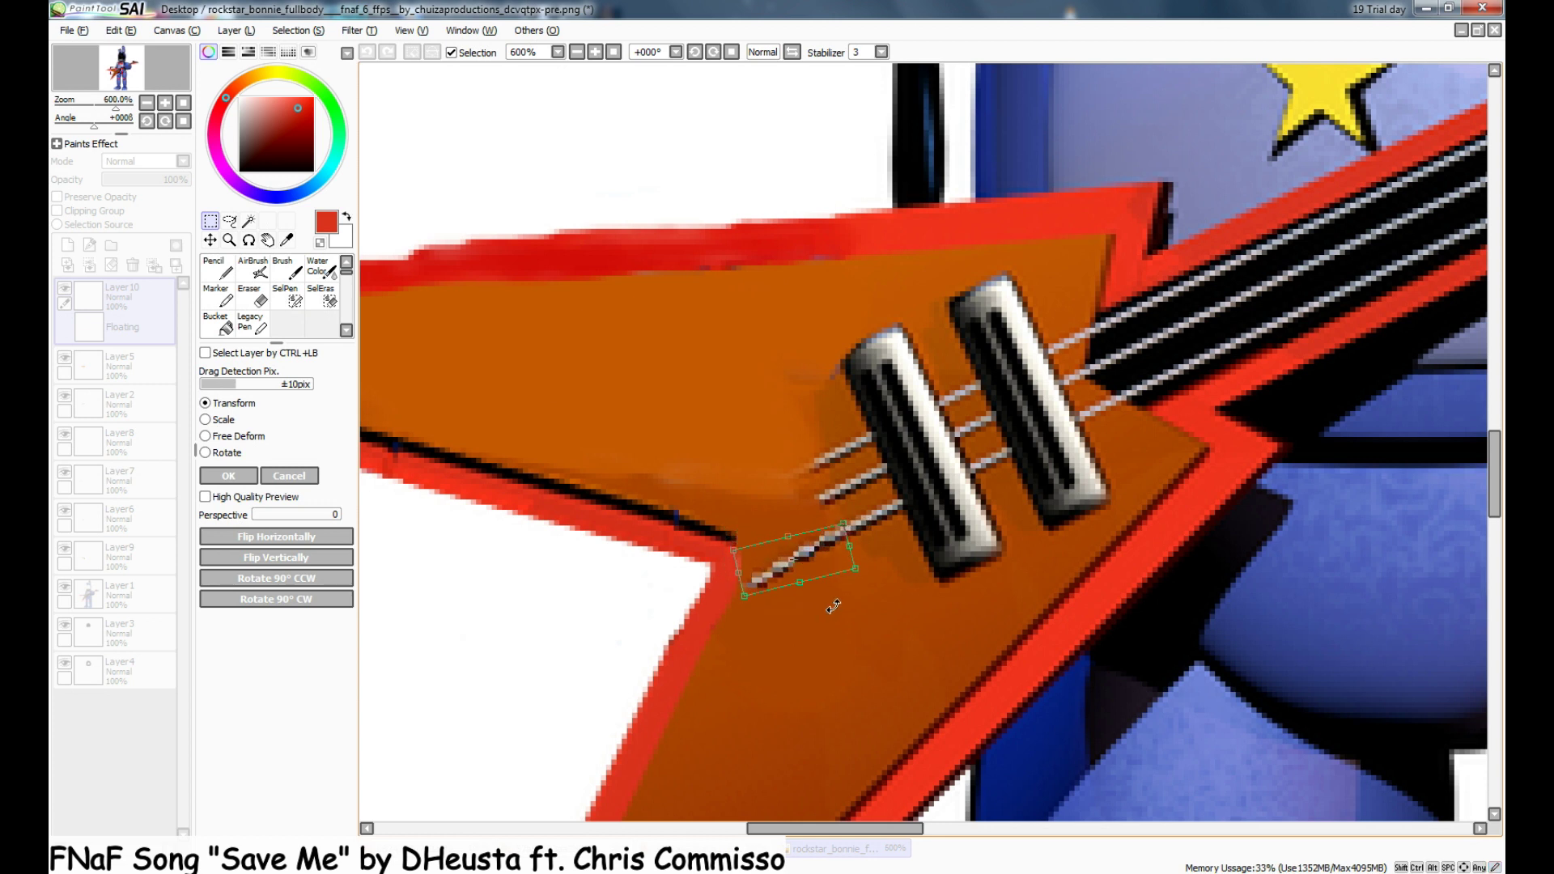
click(234, 475)
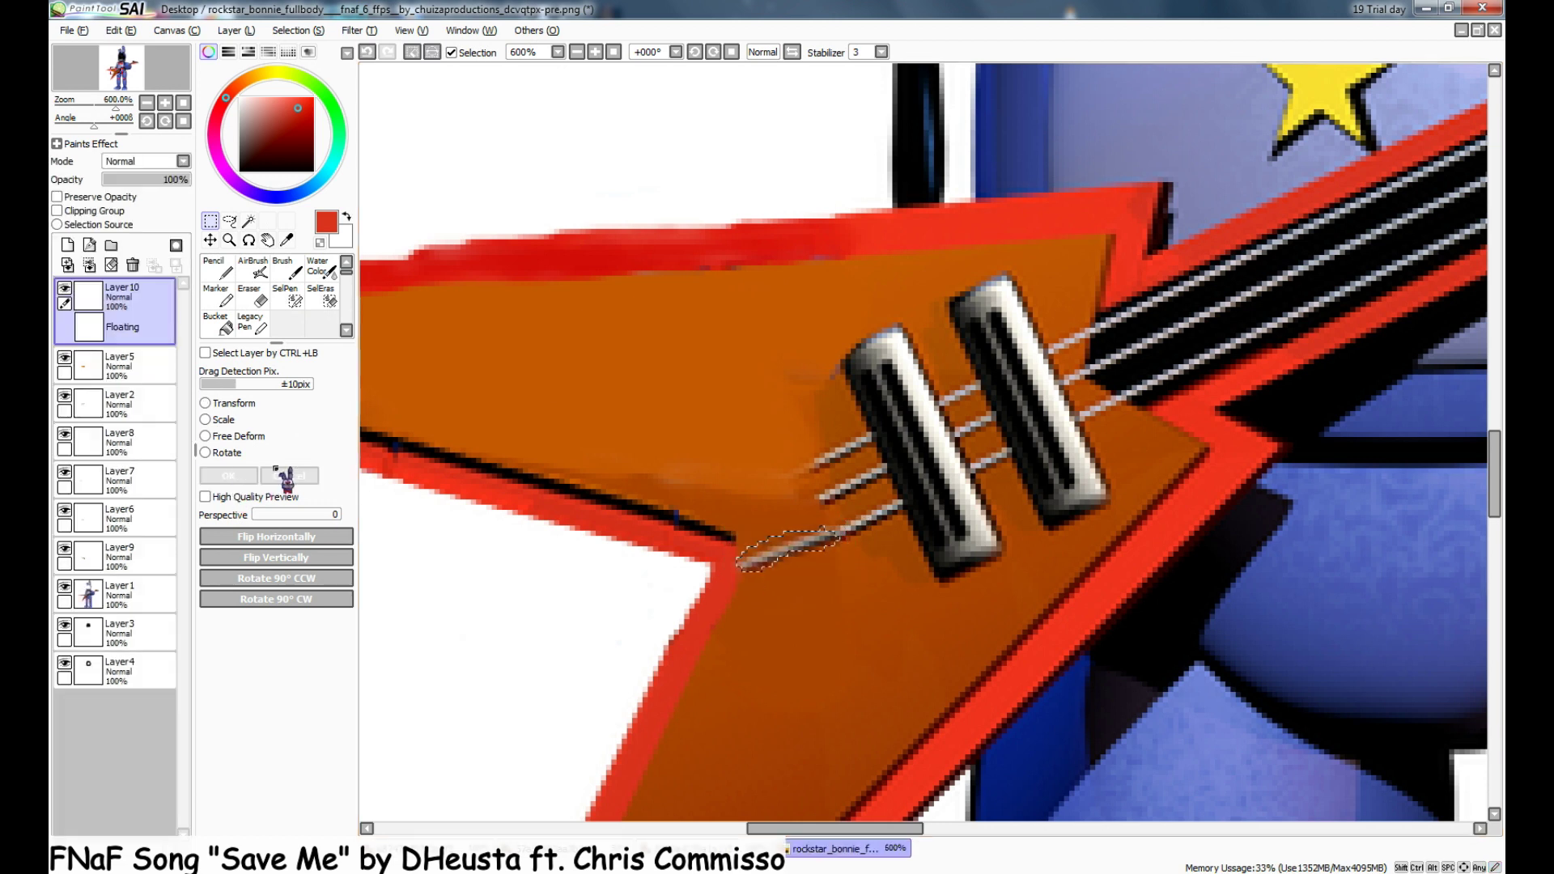
- Paste another copy of the string piece and position it to extend the middle string
key(ctrl+c)
key(ctrl+v)
key(ctrl+t)
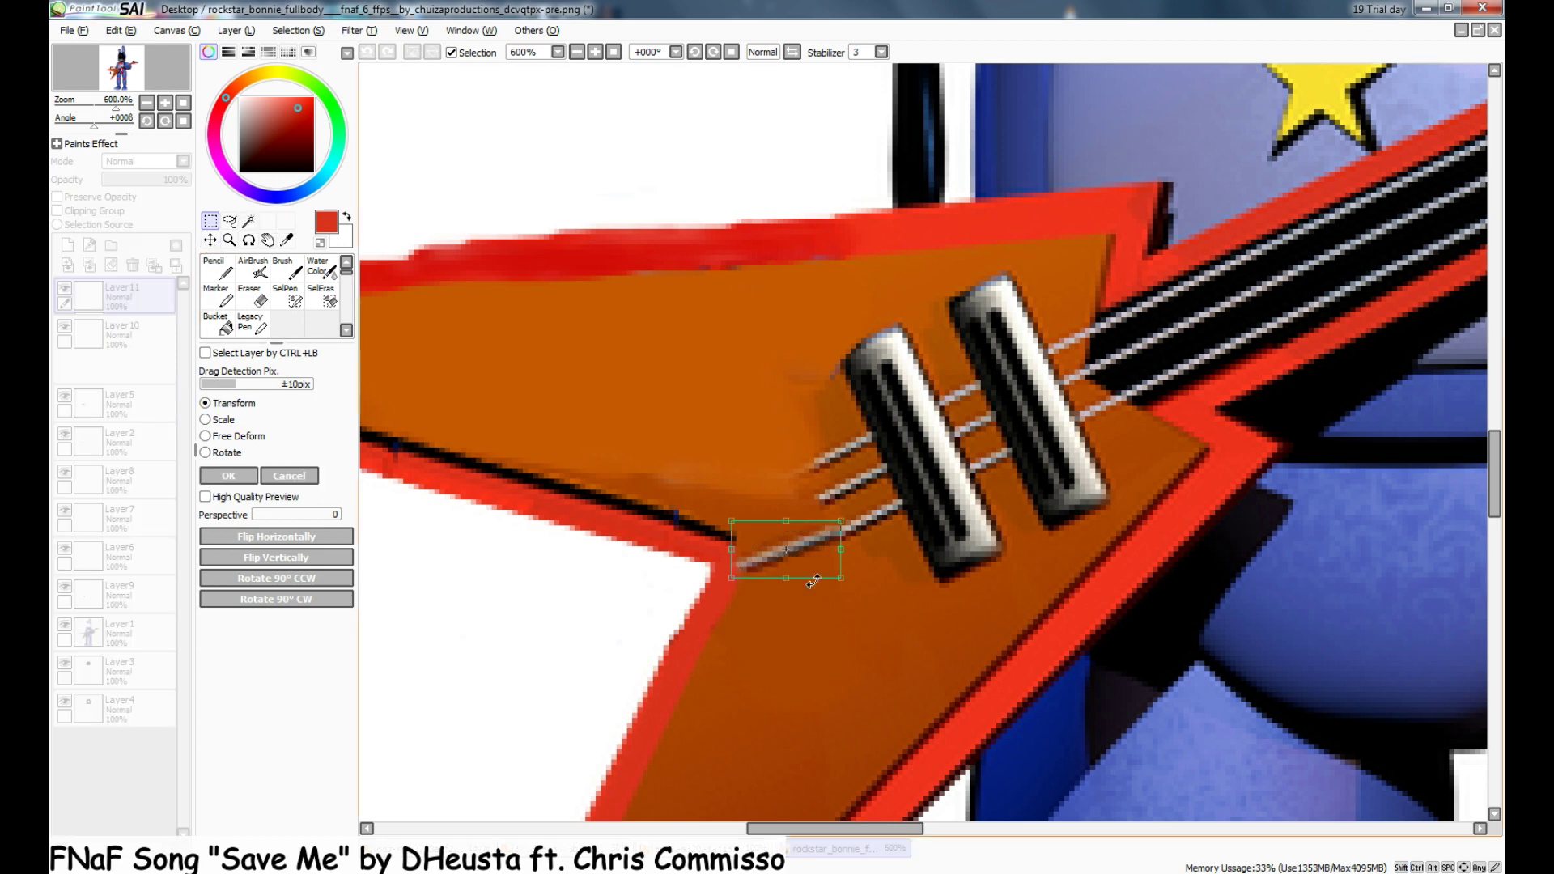
drag(779, 518, 744, 510)
click(240, 475)
- Paste two more string pieces onto new layers and position them to extend the upper string to the black trim
key(ctrl+c)
key(ctrl+v)
click(227, 403)
click(237, 475)
key(ctrl+c)
key(ctrl+v)
click(227, 403)
click(237, 475)
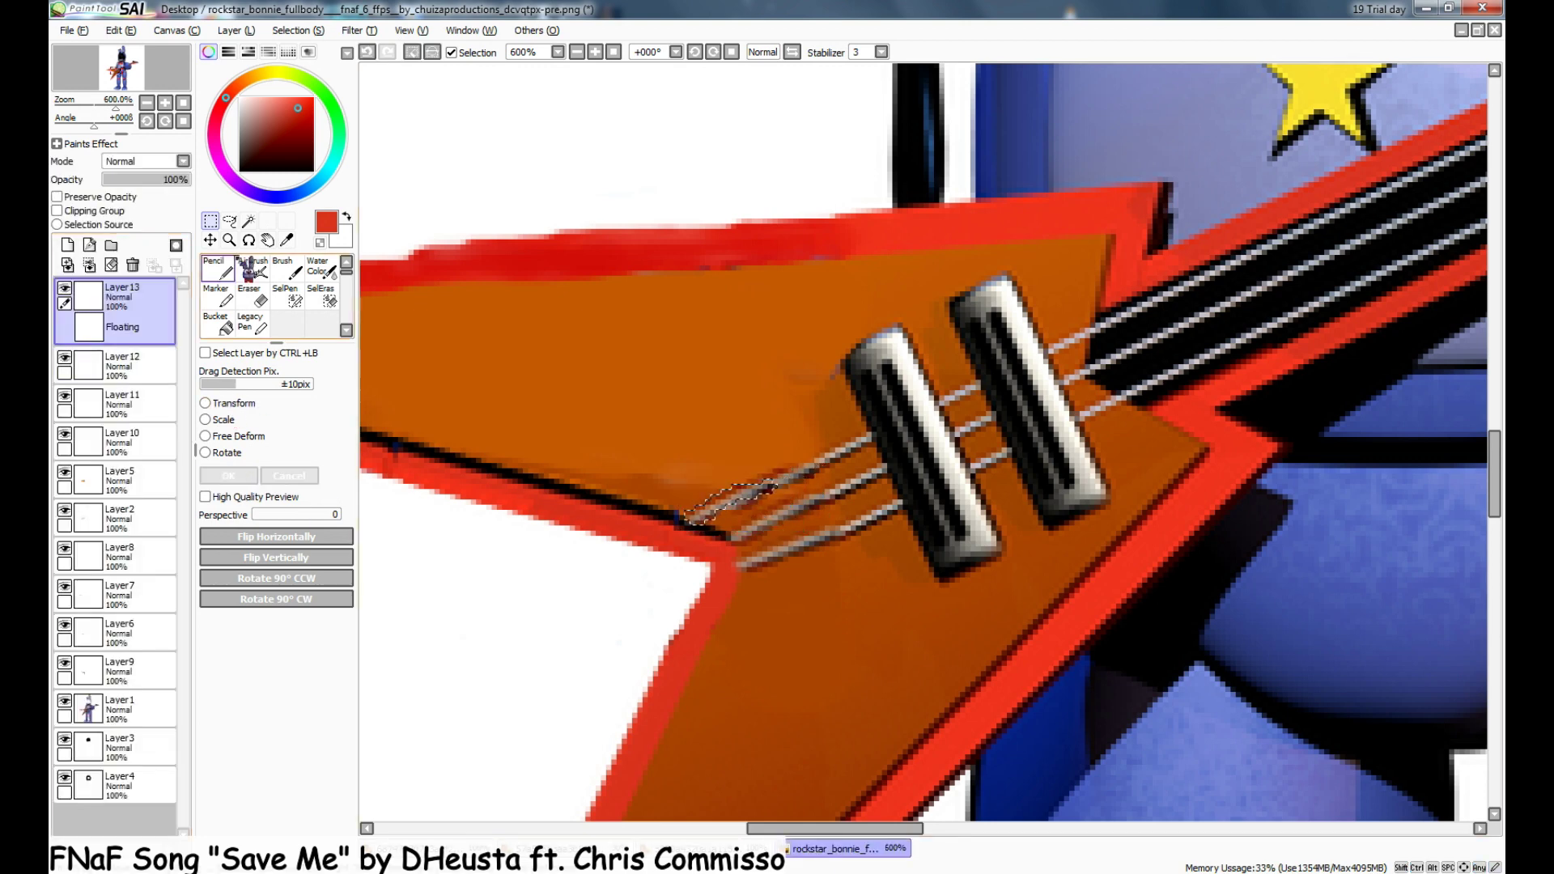
- Clear the selection and blur the ends of the extended strings with the size 14 Blur tool
key(ctrl+d)
scroll(748, 566, down, 6)
scroll(749, 567, up, 4)
click(321, 268)
drag(347, 272, 347, 285)
click(321, 294)
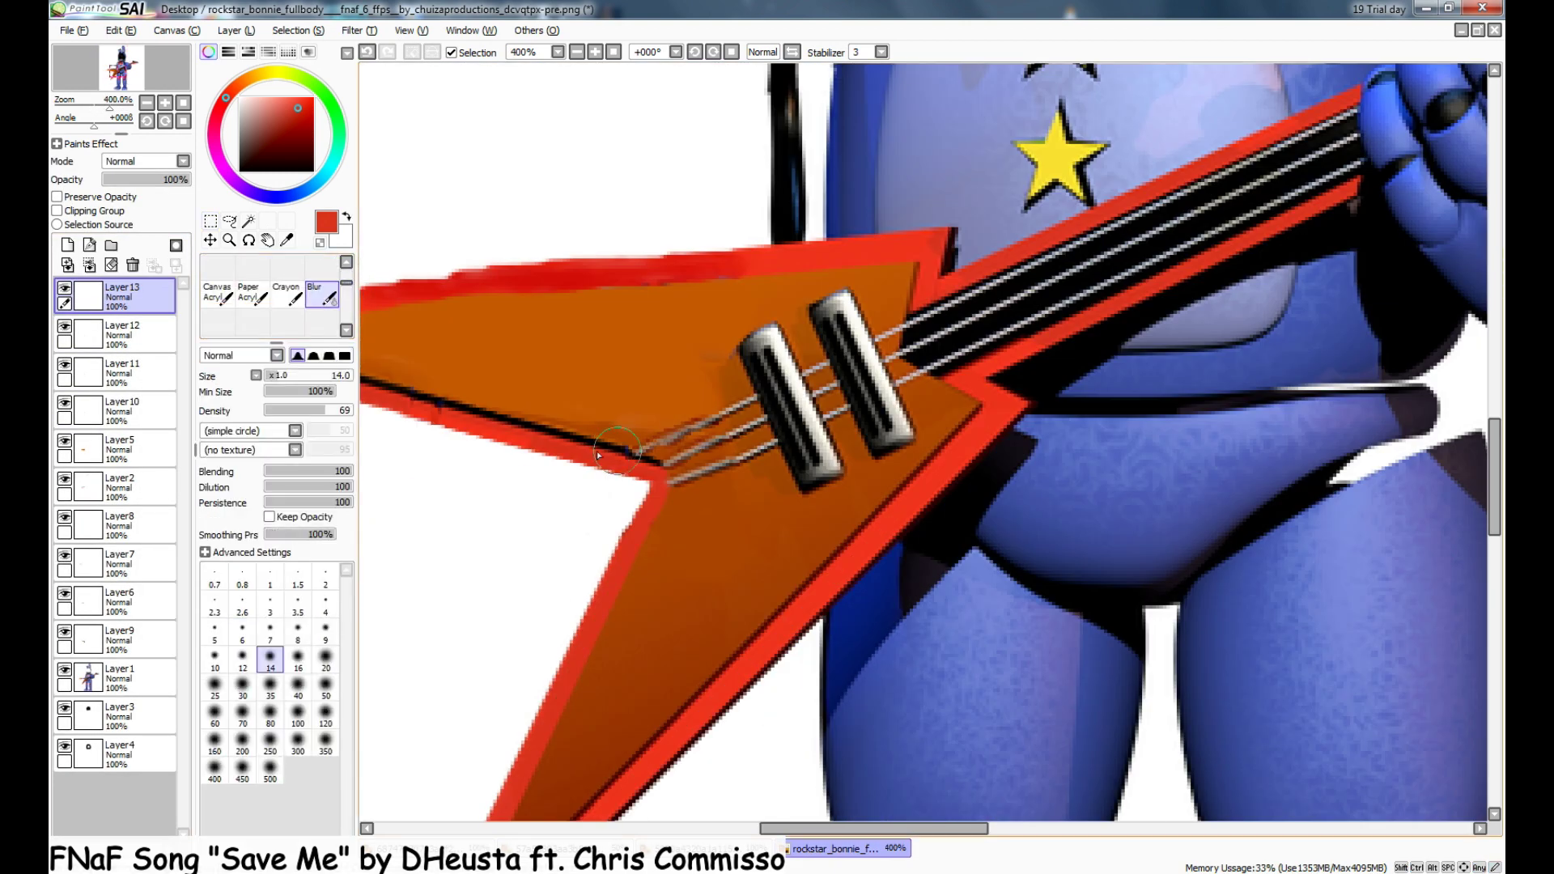
- Examine the rebuilt guitar and the whole figure, switching between the guitar piece layers and Layer1
scroll(498, 444, down, 4)
drag(916, 828, 808, 808)
scroll(1035, 233, up, 2)
click(121, 684)
click(122, 639)
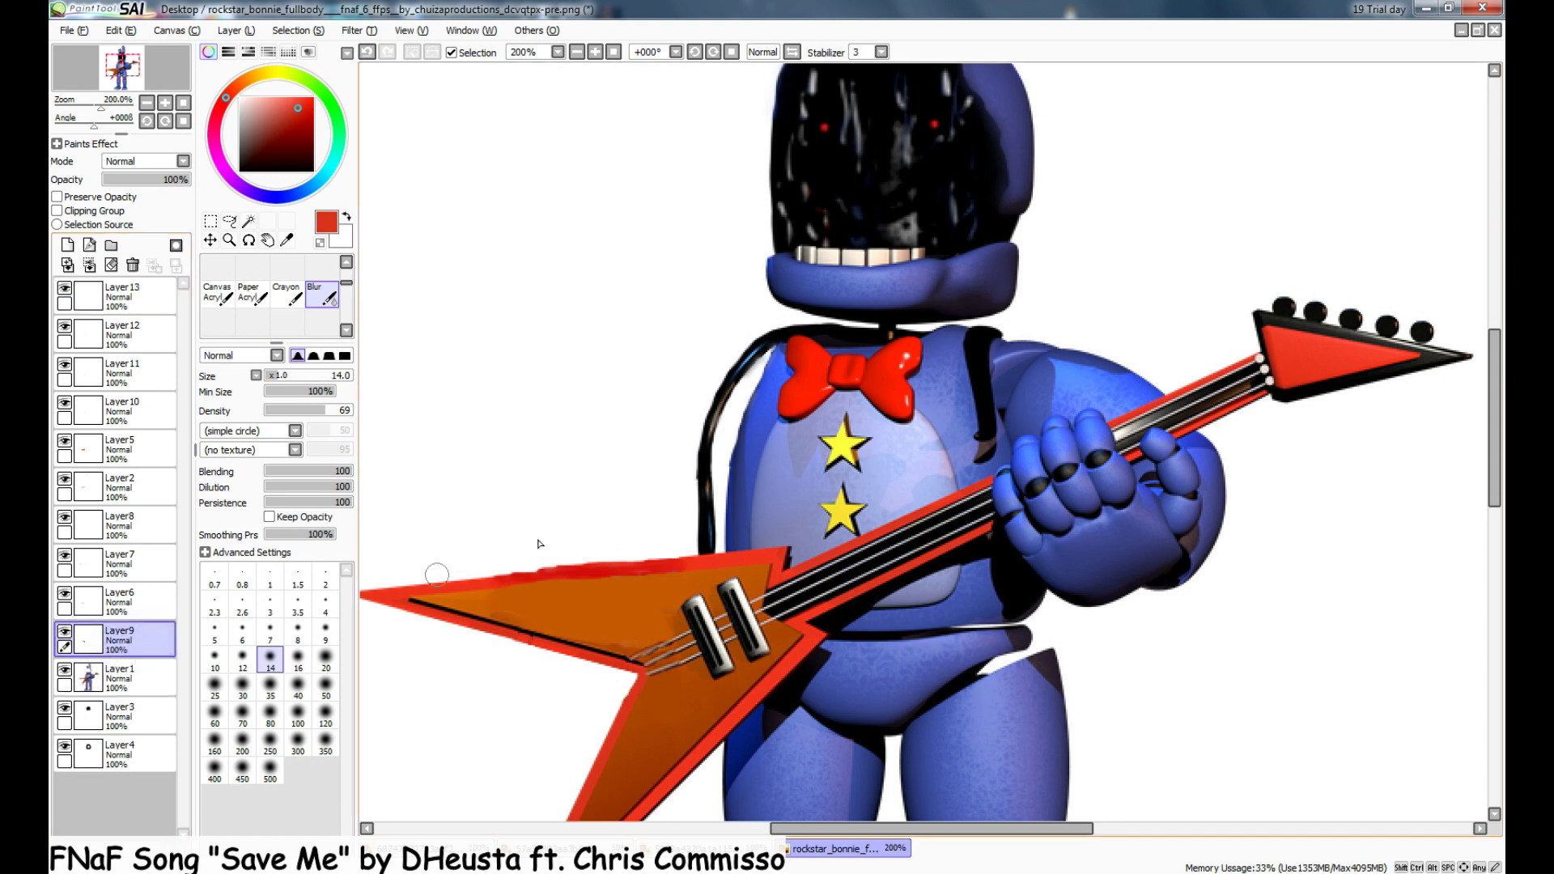
scroll(609, 525, up, 1)
click(121, 455)
click(121, 671)
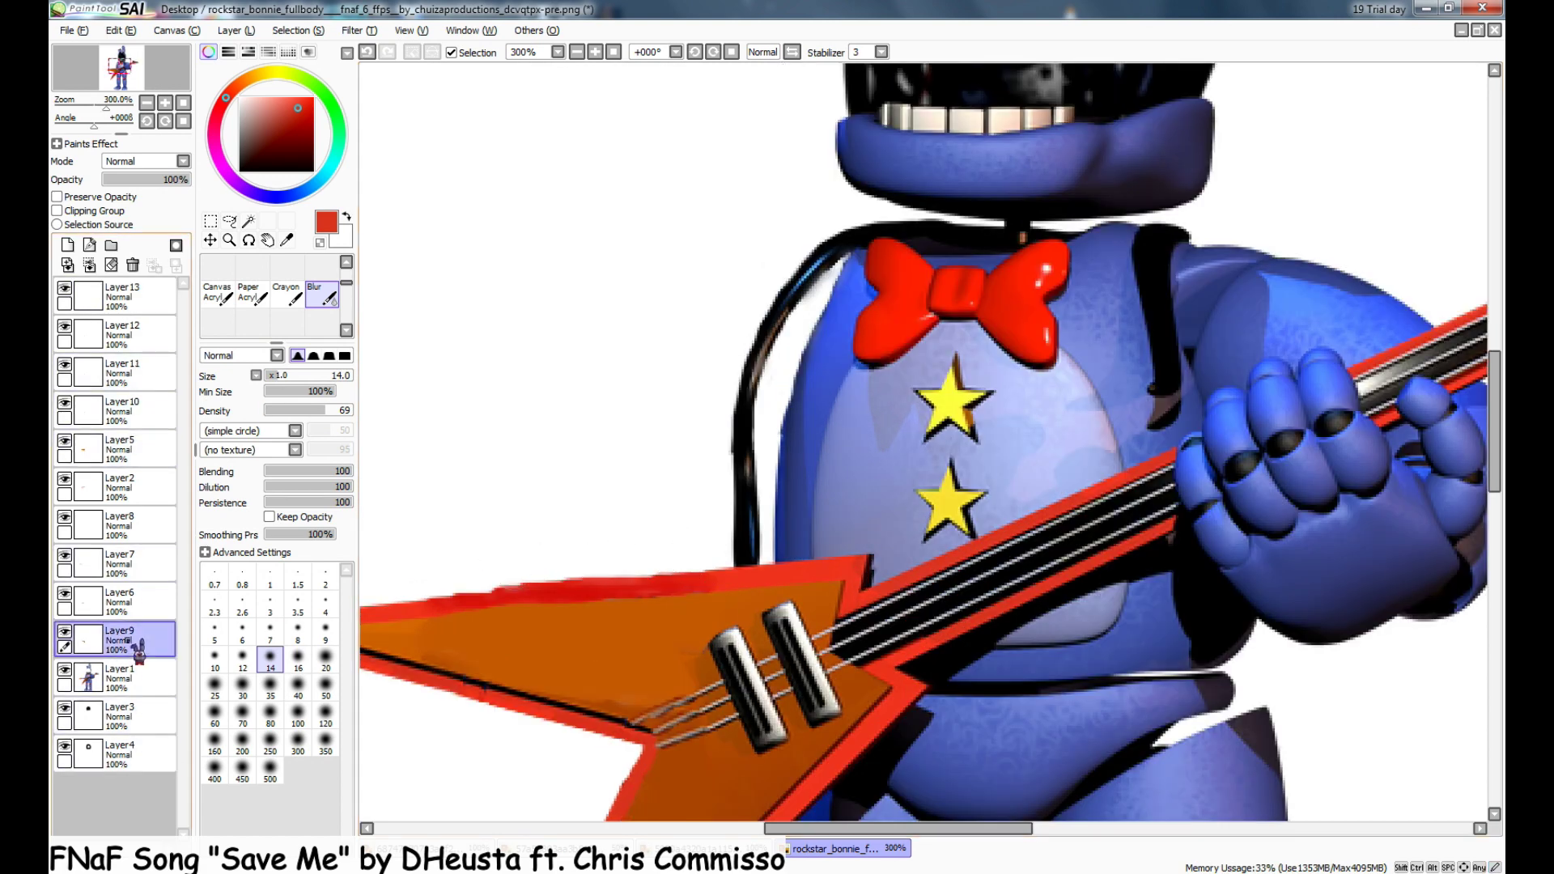
scroll(642, 563, down, 3)
scroll(867, 833, down, 1)
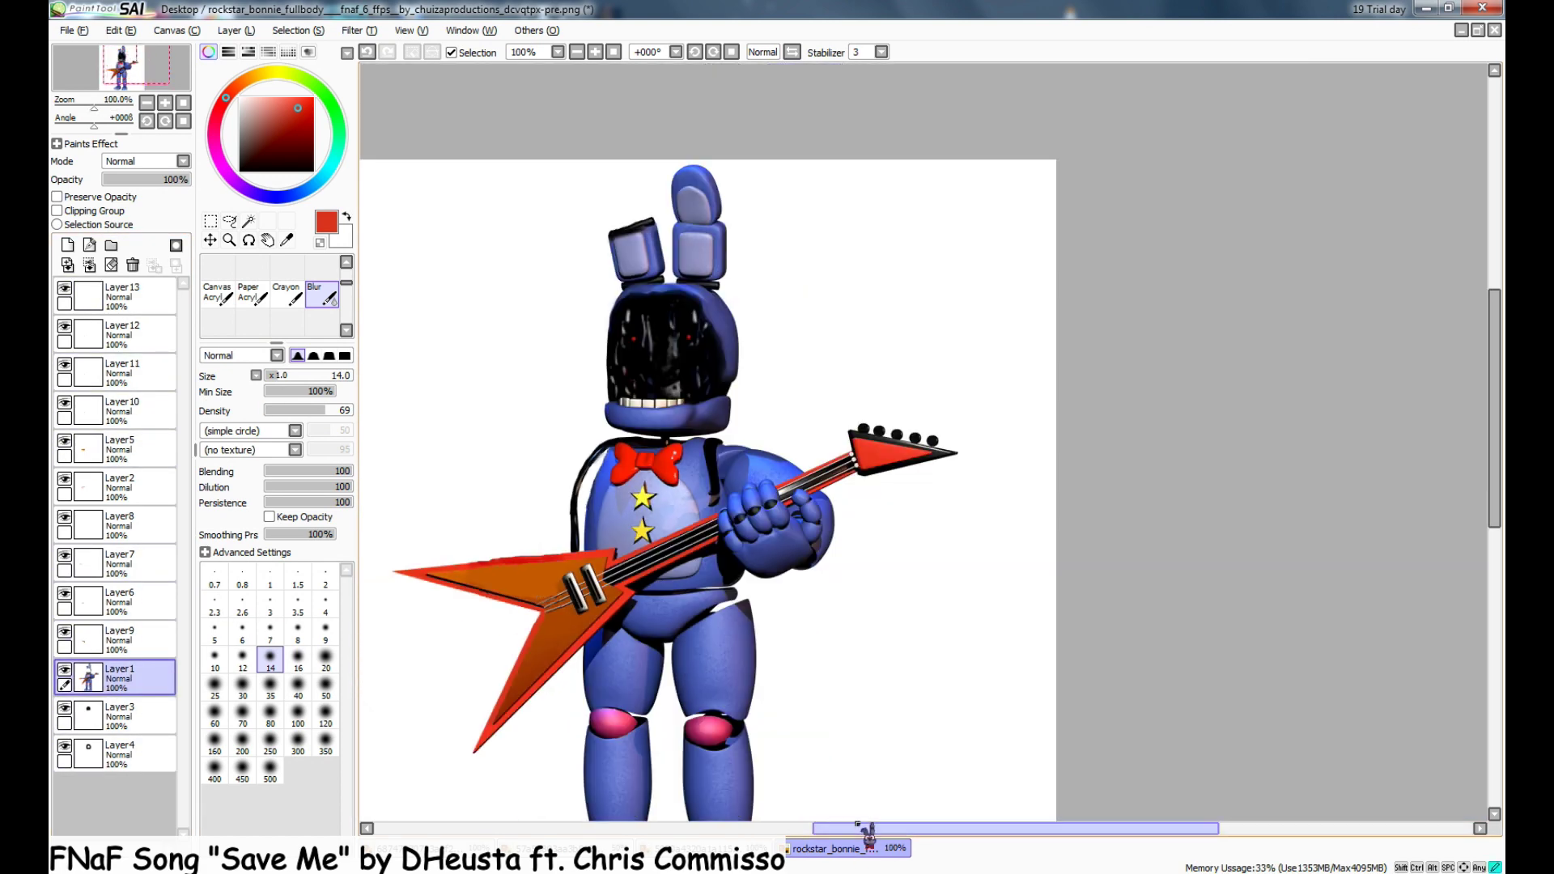
- Trim the uneven upper red border of the guitar on Layer2 with the size 17 eraser, undoing the last stroke
scroll(867, 834, up, 5)
scroll(270, 300, up, 2)
click(253, 297)
click(114, 639)
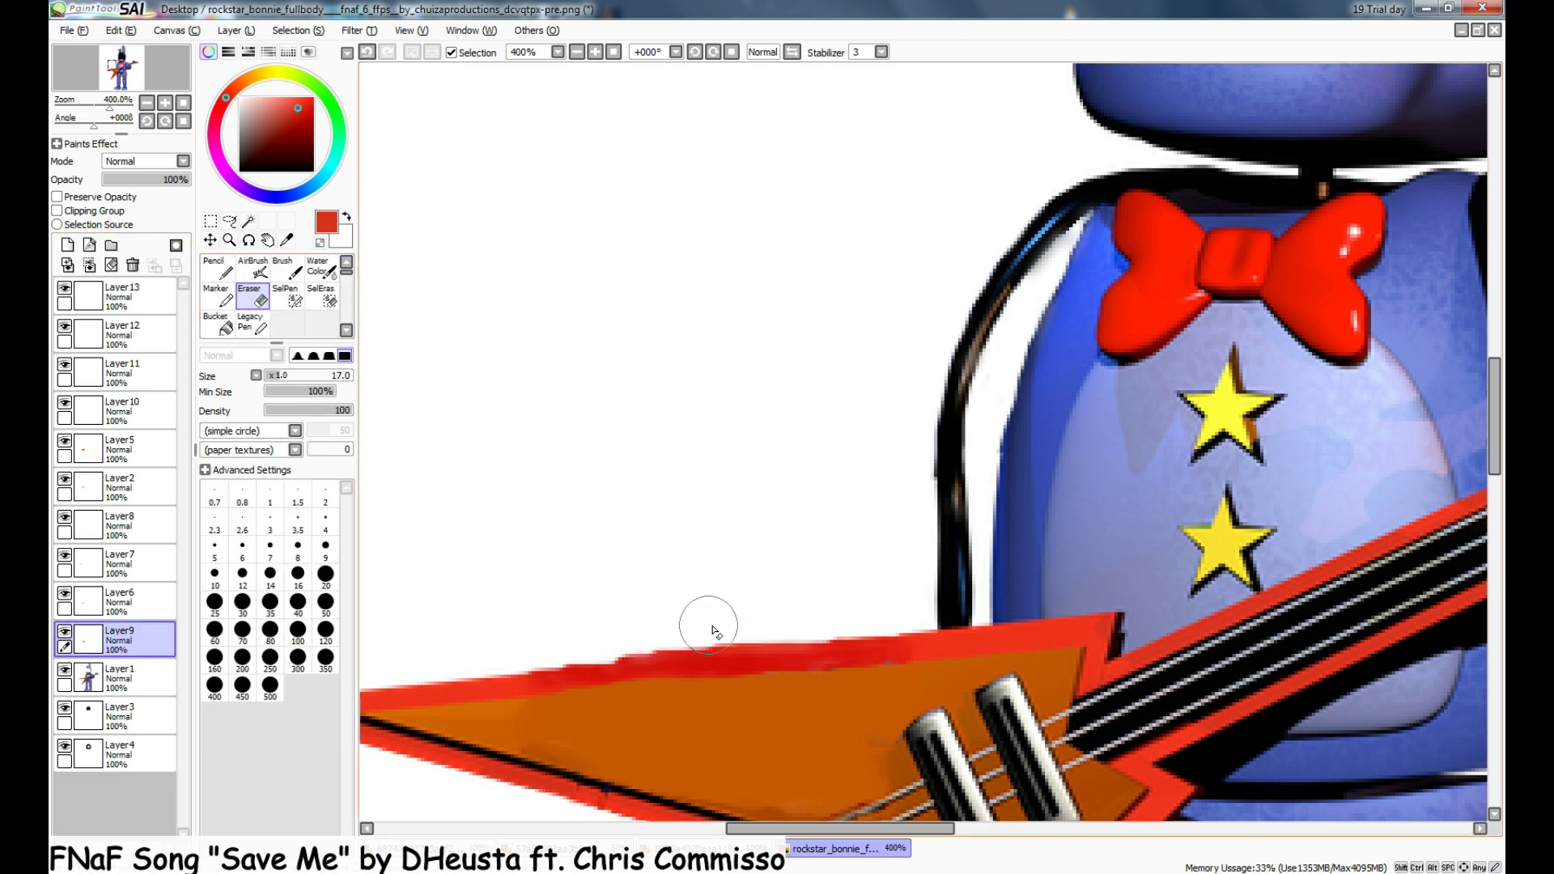
click(113, 564)
click(91, 489)
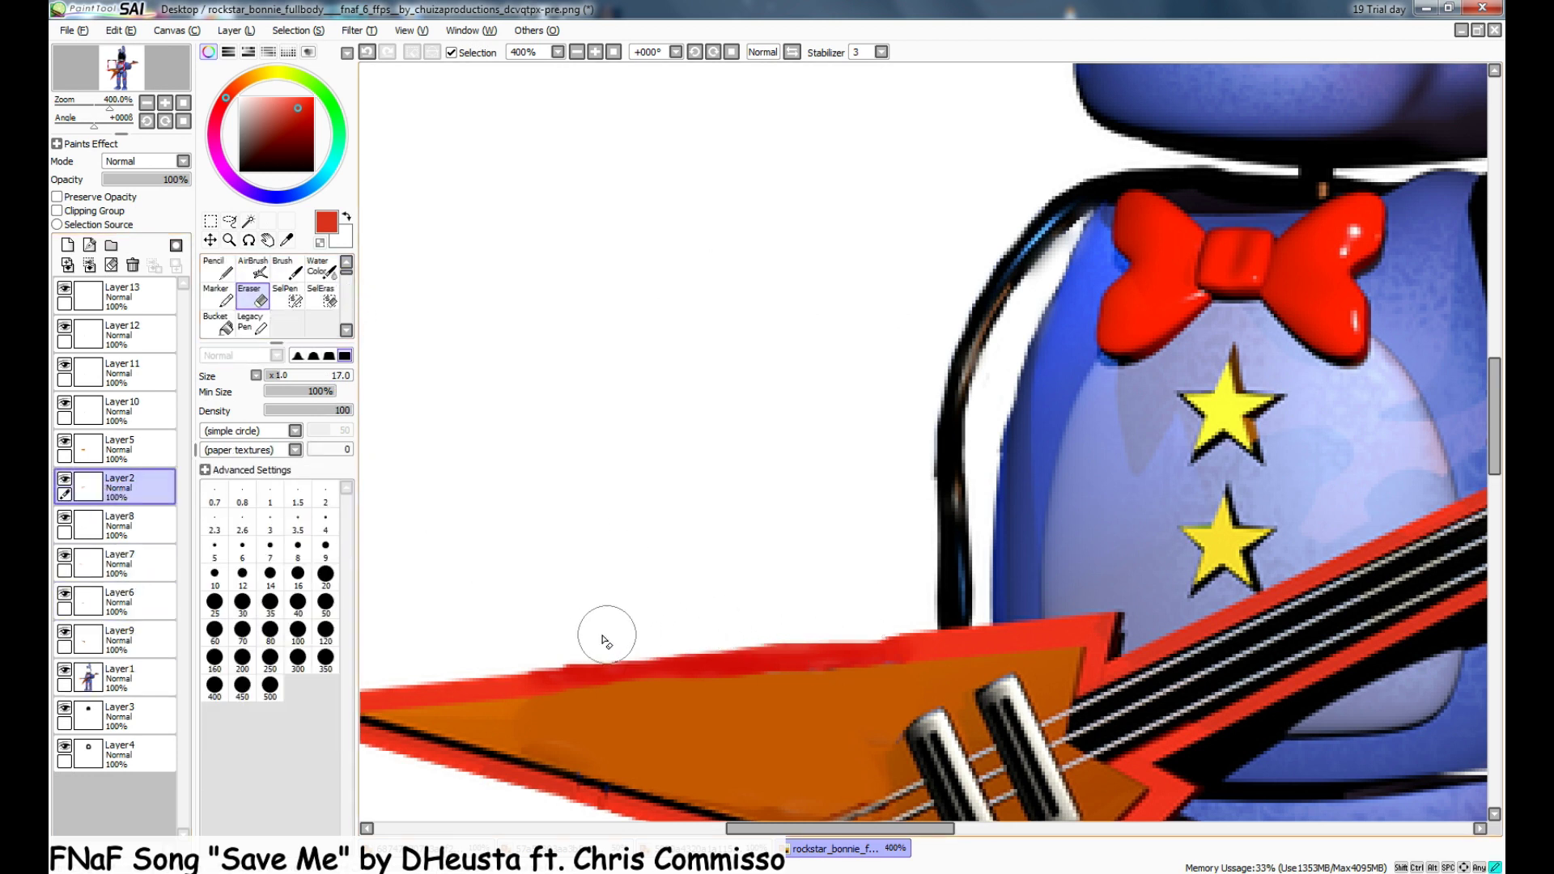
key(ctrl+z)
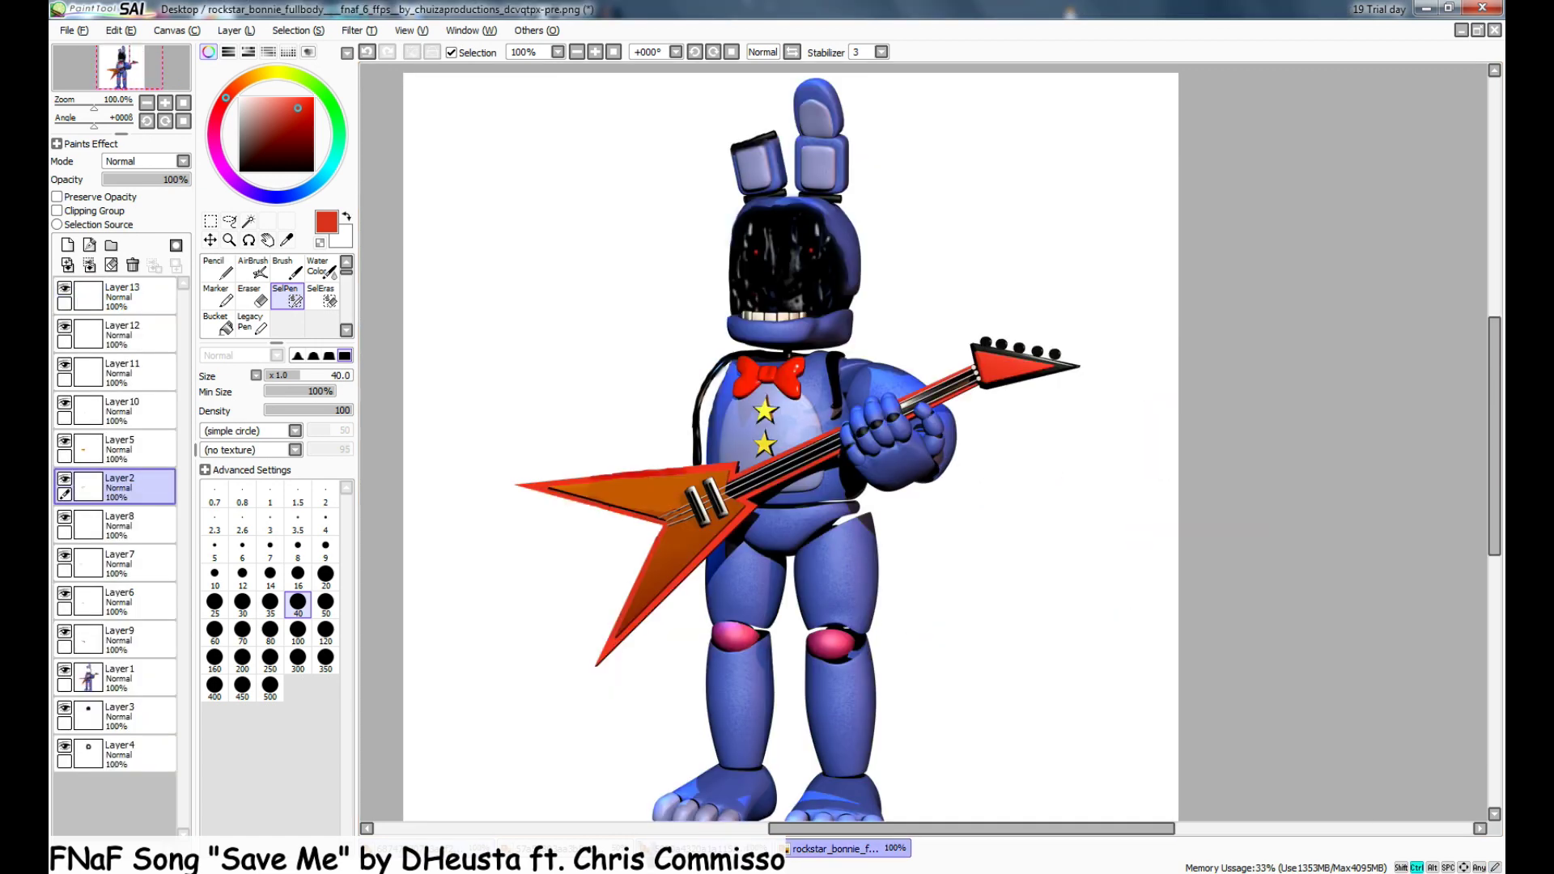
- Paste the endoskeleton upper arm onto a new layer and place that layer directly beneath Layer1
key(ctrl+v)
key(ctrl+t)
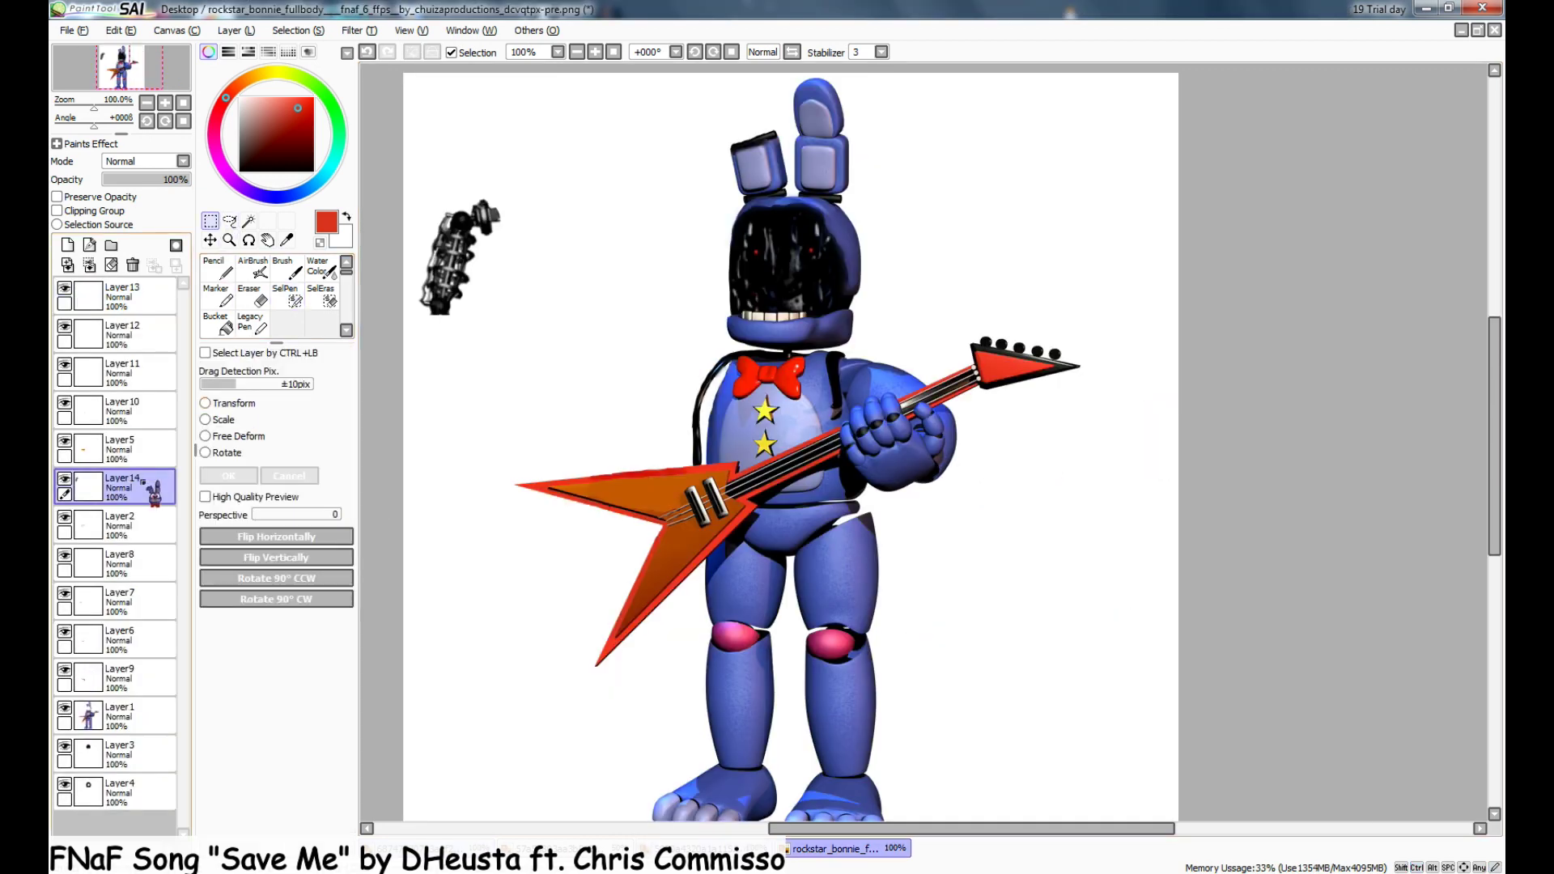
drag(149, 485, 154, 730)
- Move, enlarge and rotate the endoskeleton upper arm so it attaches at the missing arm's shoulder, and apply the transform
key(ctrl+t)
drag(458, 259, 672, 409)
scroll(680, 519, up, 2)
drag(681, 518, 628, 512)
drag(620, 378, 648, 381)
mouse_move(615, 279)
mouse_down()
mouse_move(590, 273)
mouse_move(633, 289)
mouse_up()
click(228, 476)
- Darken the endoskeleton upper arm and raise its contrast with a colour adjustment filter
click(358, 30)
click(417, 66)
drag(1246, 503, 1217, 503)
drag(1246, 528, 1279, 528)
click(1284, 582)
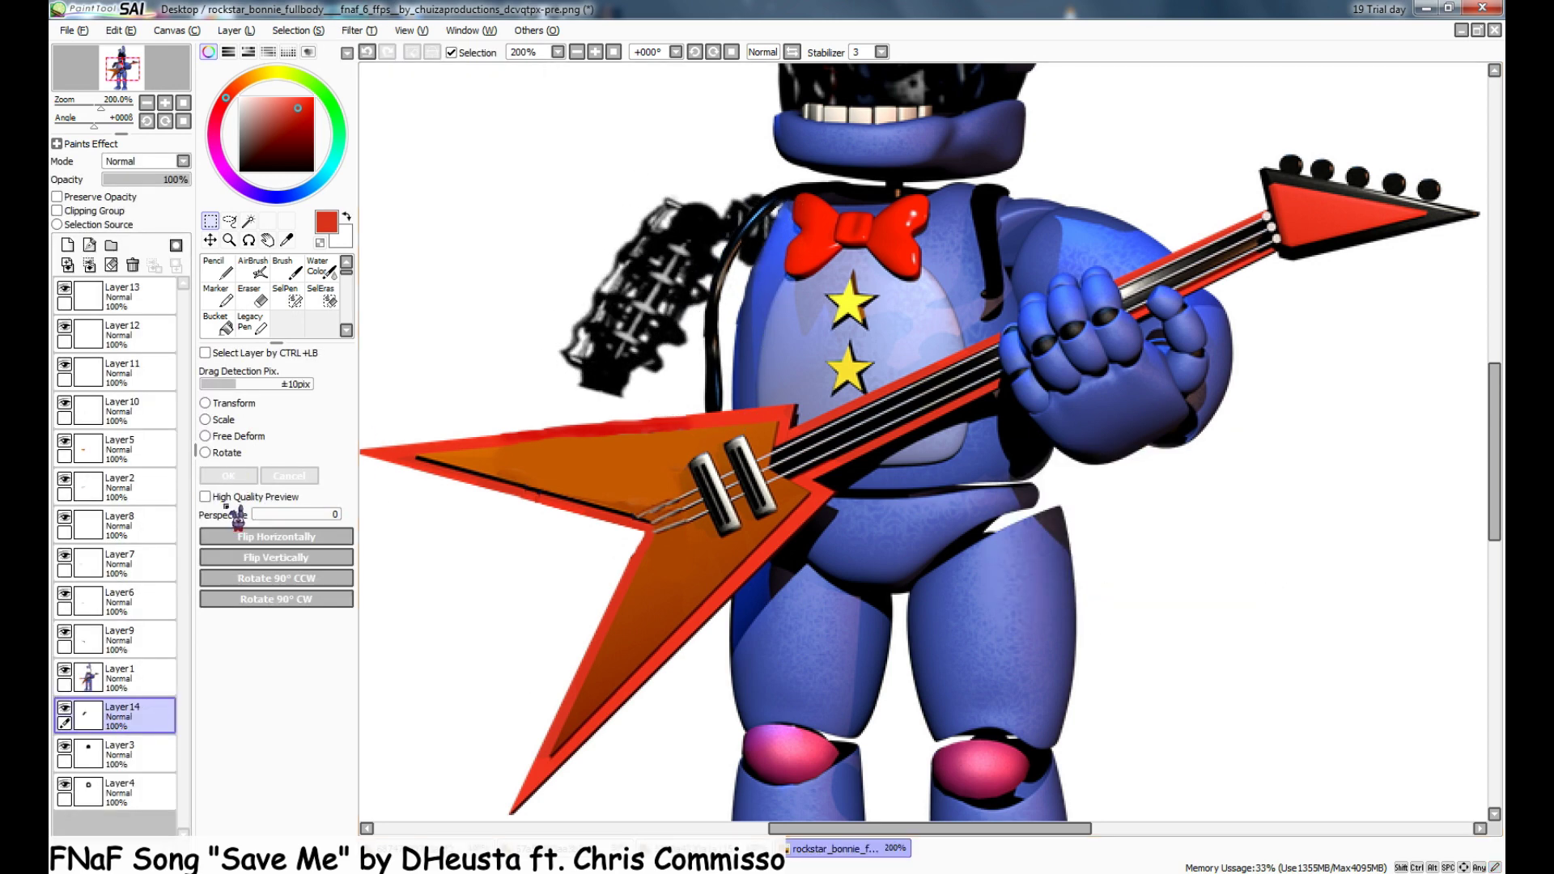
- Copy the endoskeleton forearm from the full endoskeleton image onto a new layer beneath Layer1, then move and enlarge it to extend the upper arm
click(556, 847)
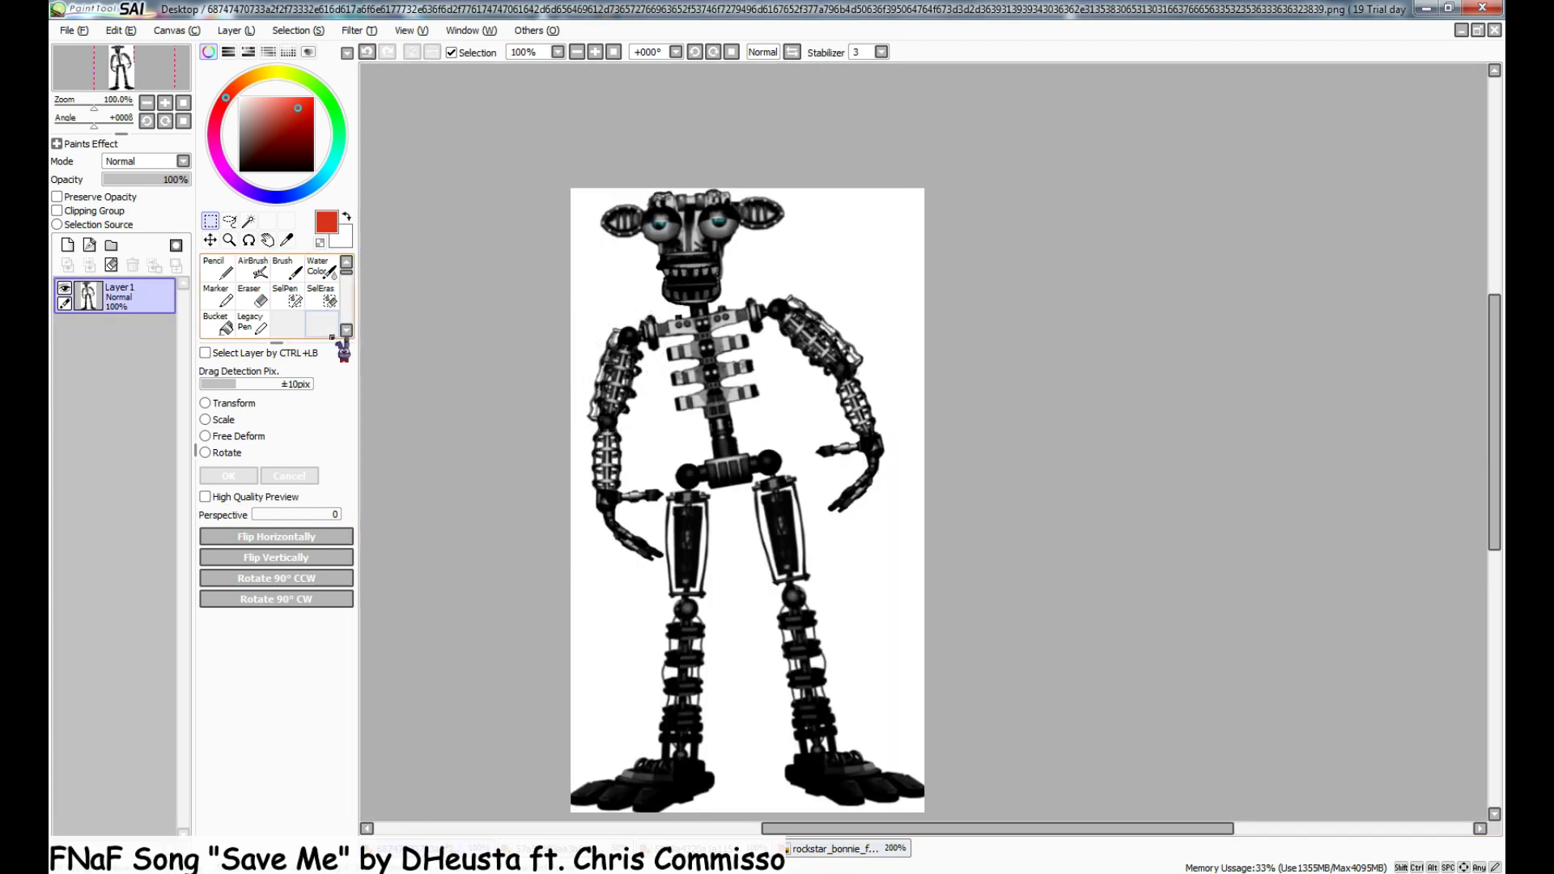
click(285, 297)
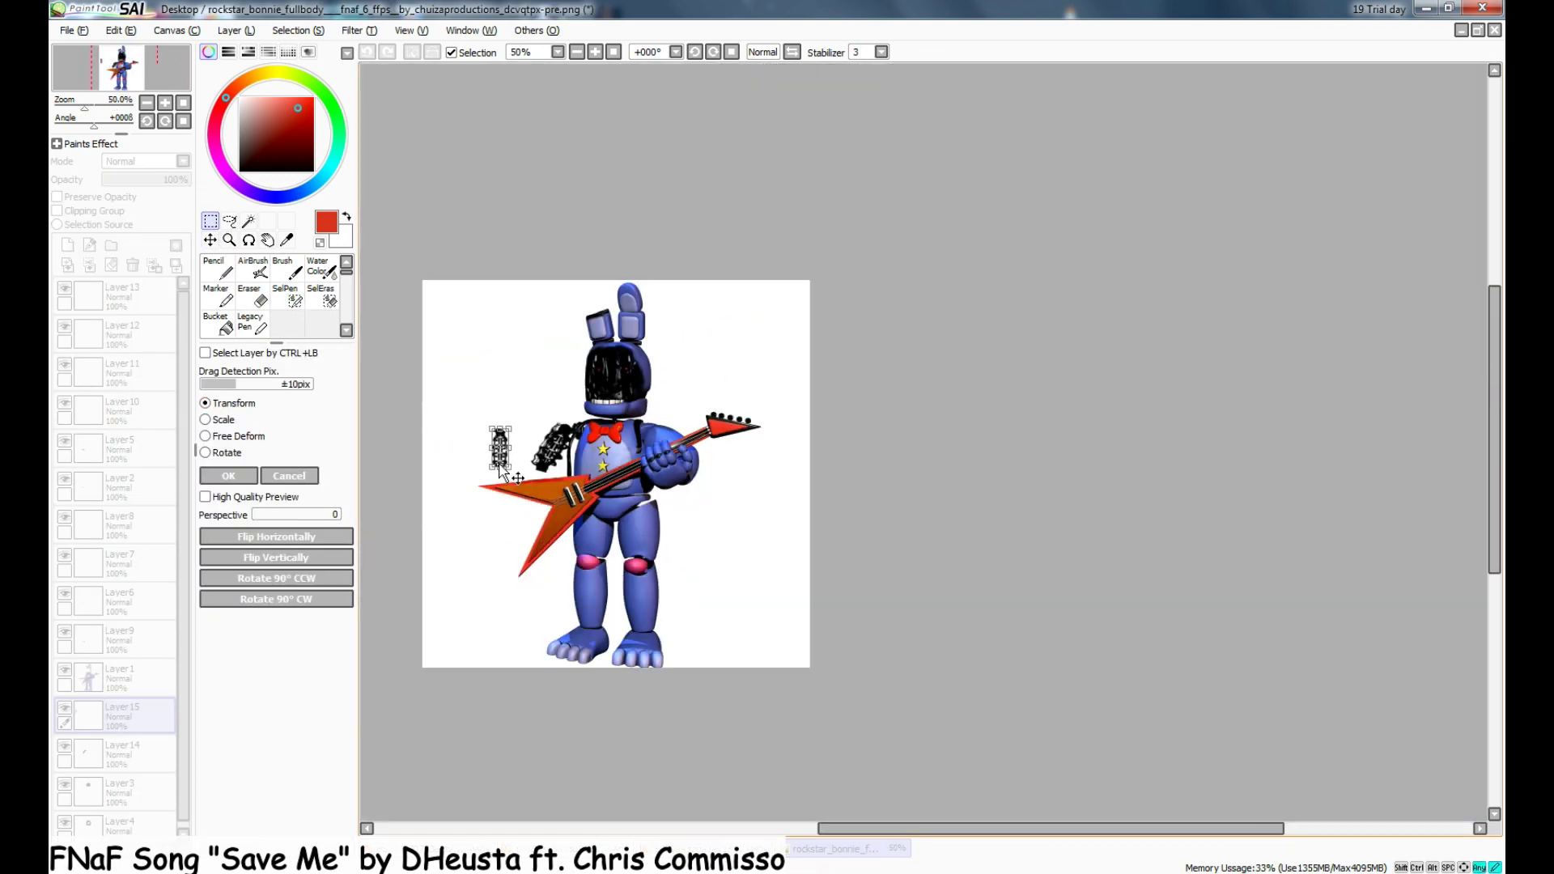
scroll(499, 466, up, 3)
drag(586, 392, 721, 493)
drag(714, 582, 763, 608)
mouse_move(722, 512)
mouse_down()
mouse_move(705, 505)
mouse_move(716, 521)
mouse_up()
key(Return)
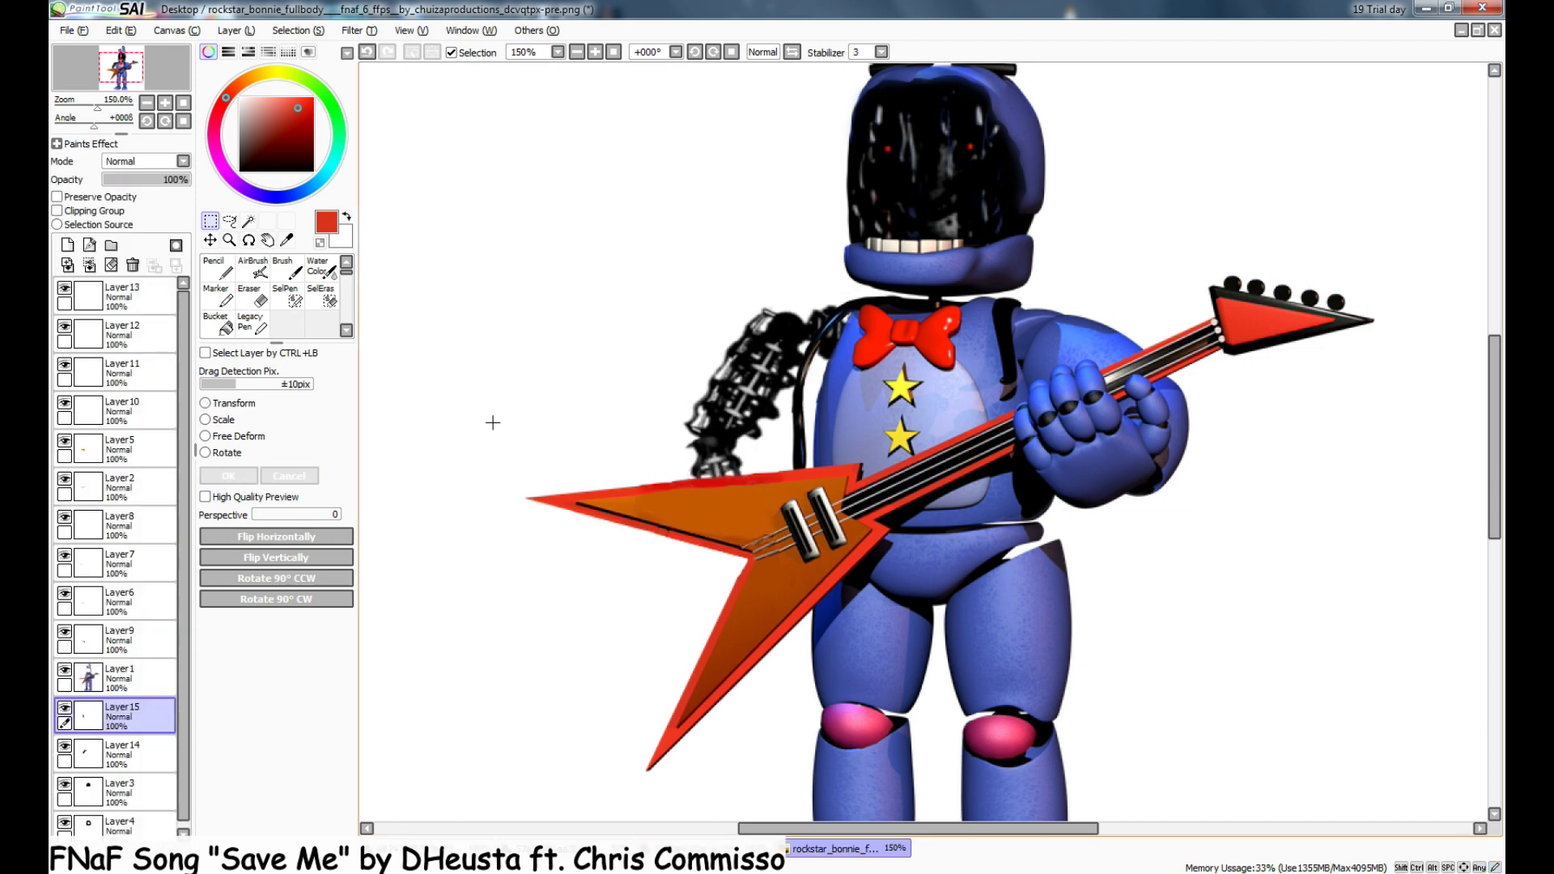
- Lower the brightness and raise the contrast of the endoskeleton forearm on Layer15
click(270, 309)
click(359, 30)
click(389, 65)
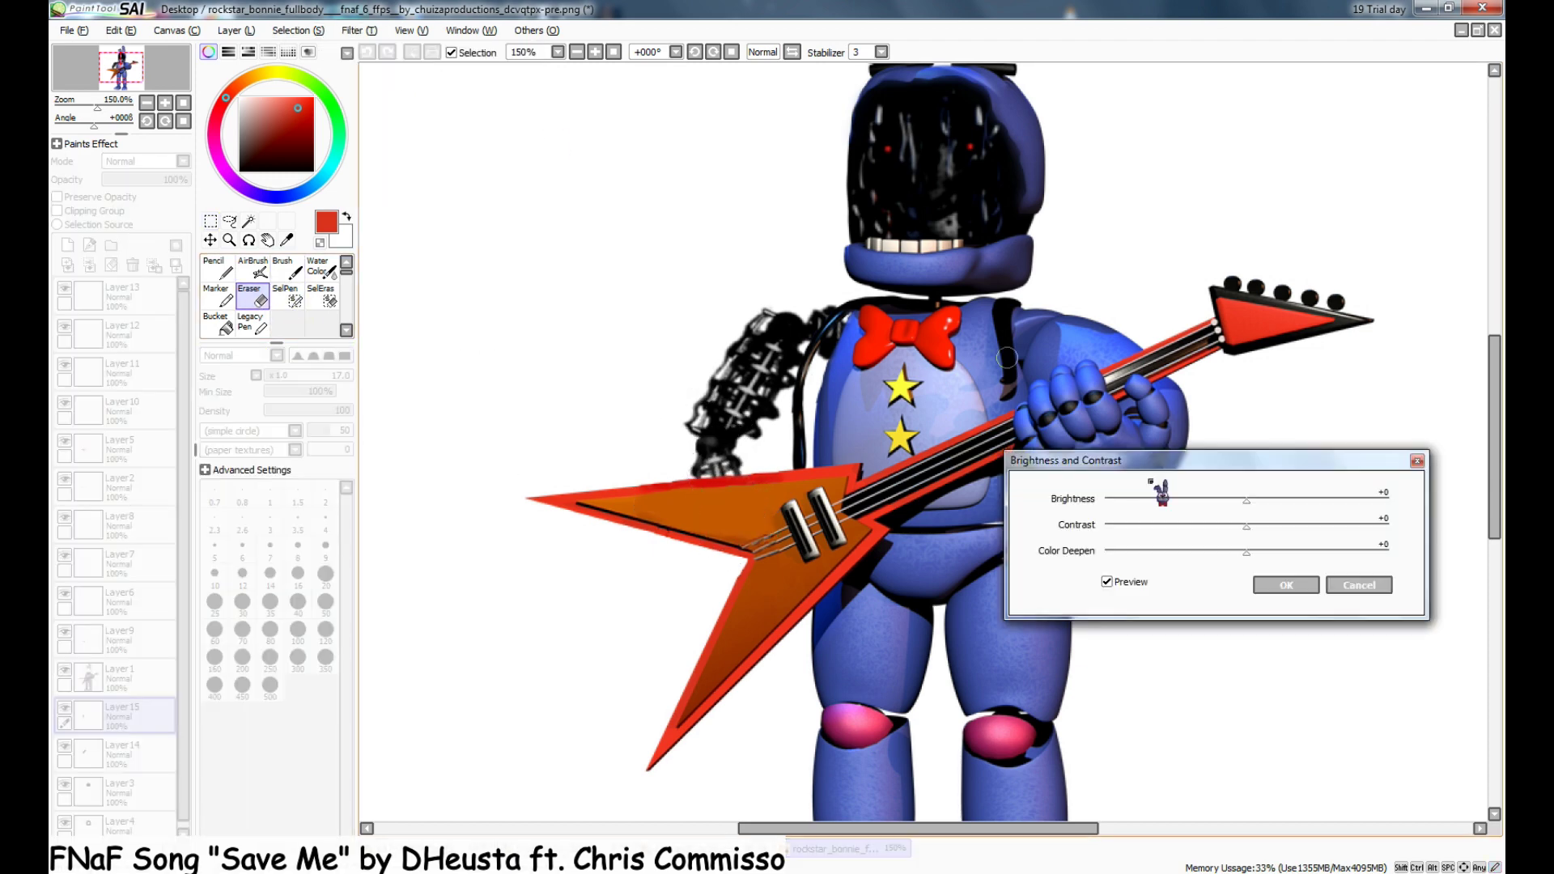
drag(1246, 500, 1223, 501)
drag(1247, 526, 1289, 528)
click(1285, 585)
click(678, 845)
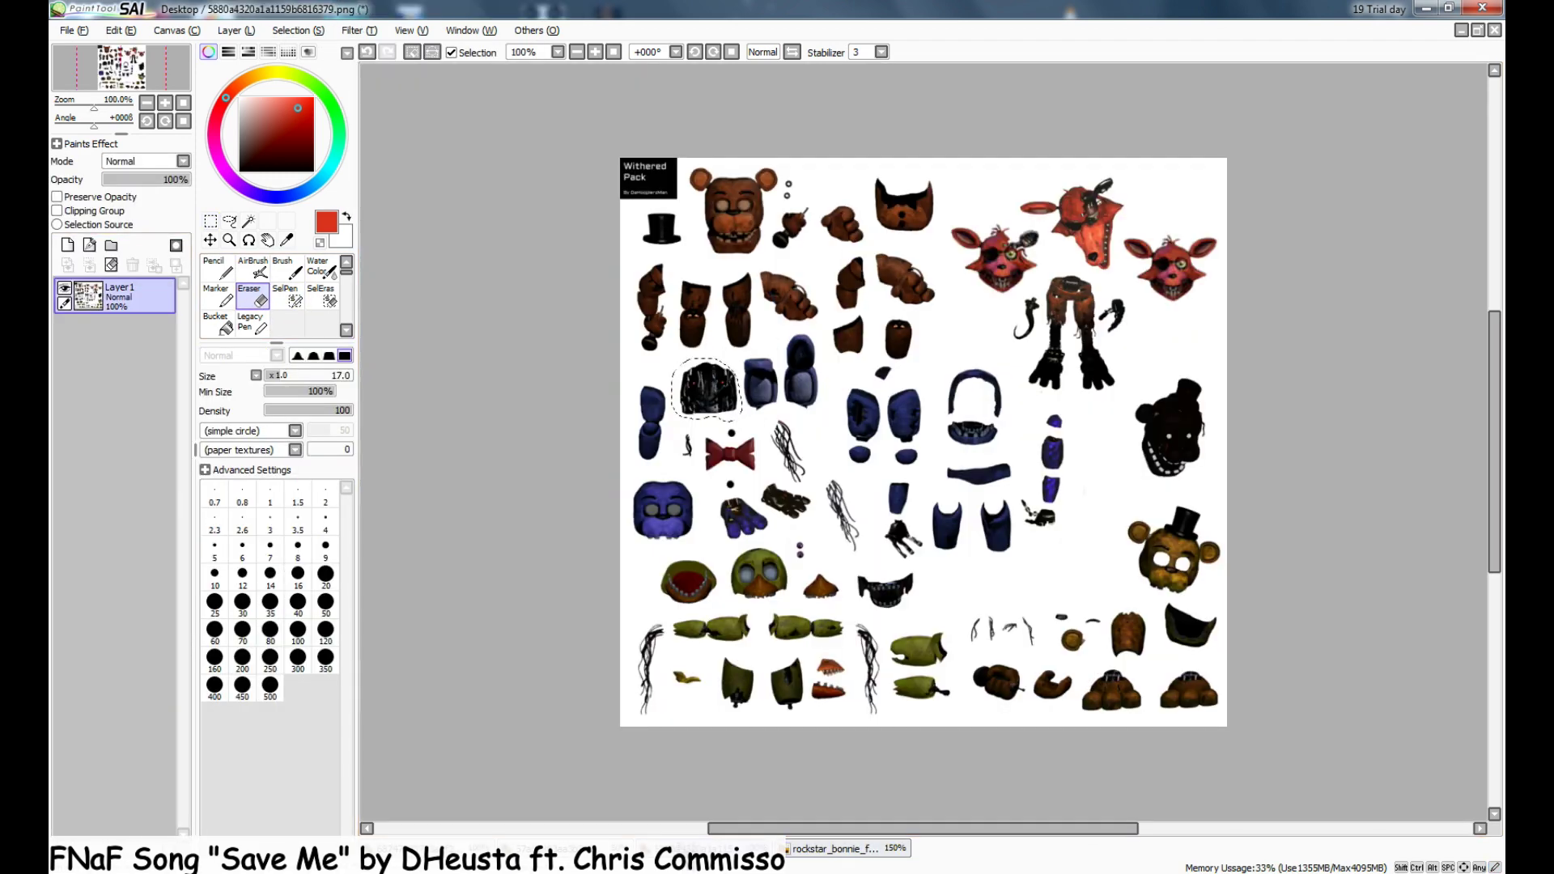
click(429, 847)
click(849, 849)
click(74, 30)
click(103, 68)
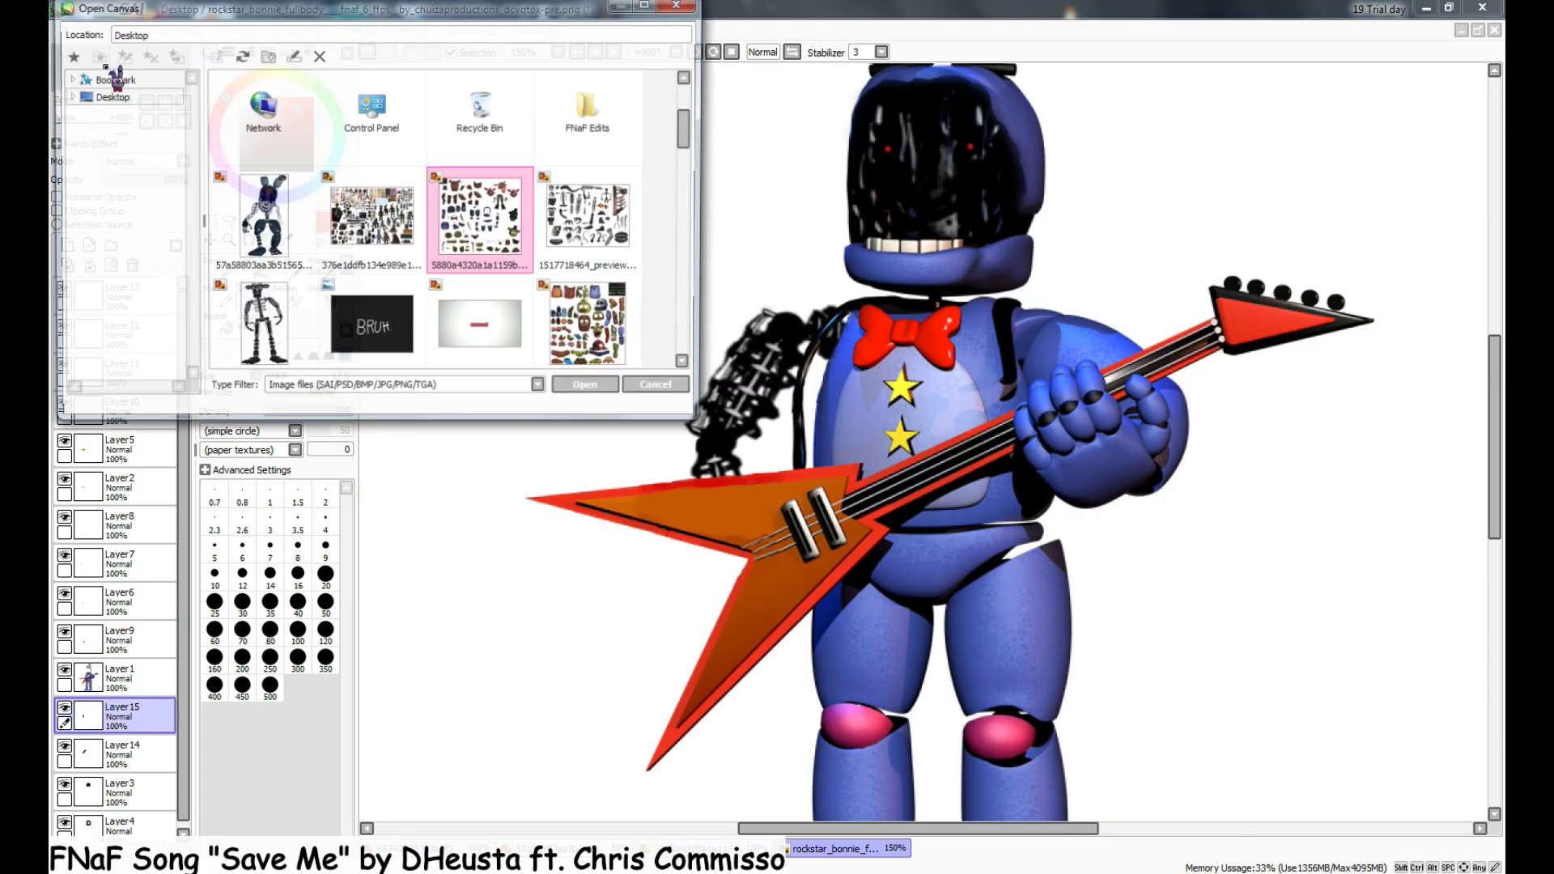
double_click(578, 257)
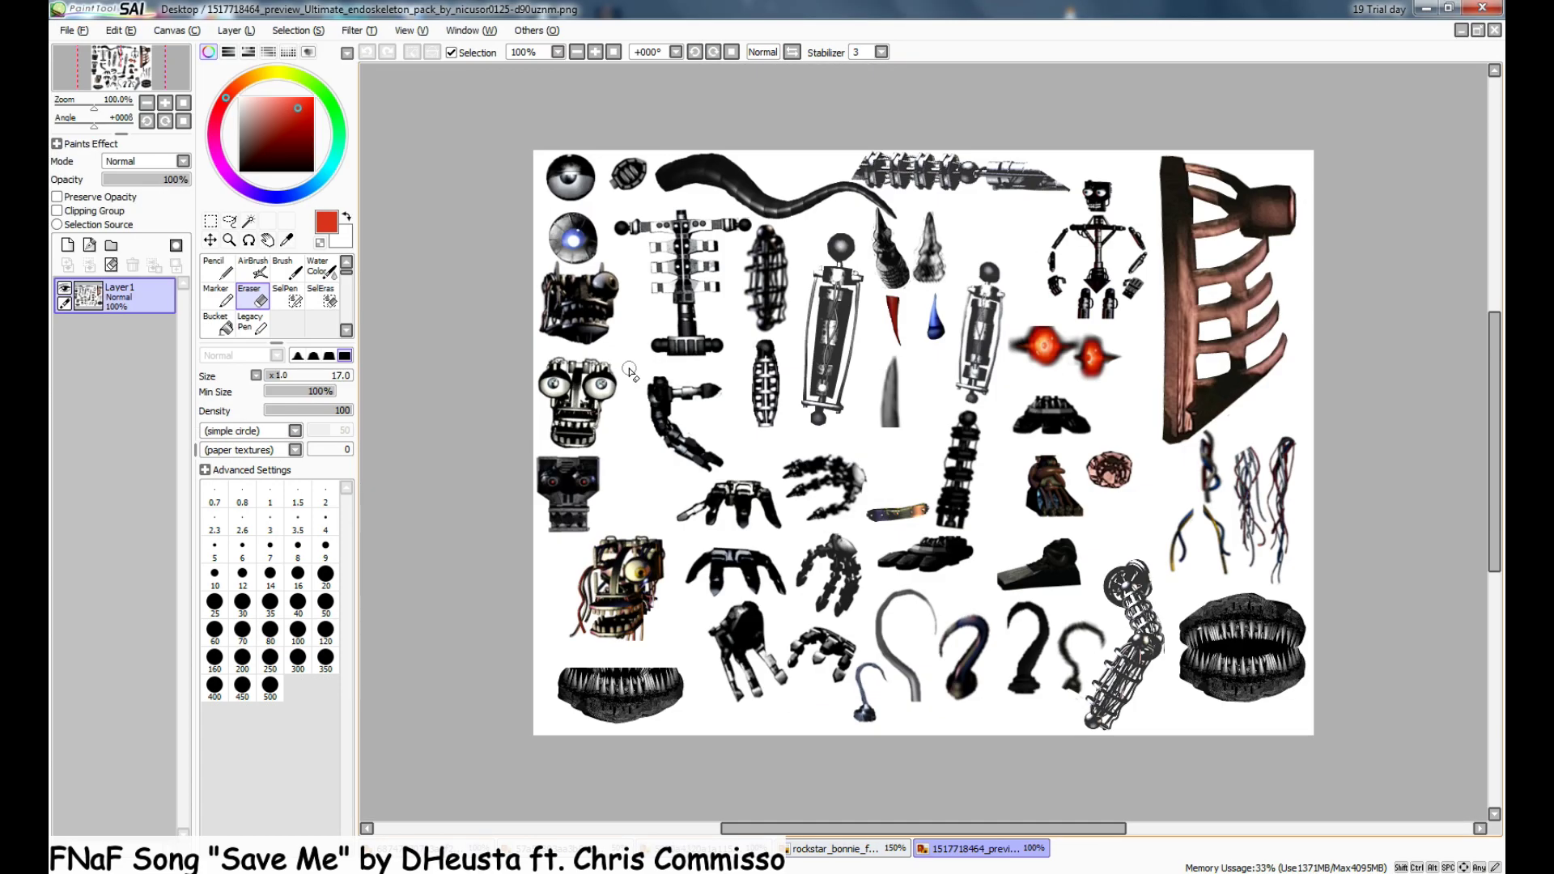
- Copy a skeletal hand from the endoskeleton pack into the Bonnie picture and place its layer at the head of the layer stack
click(289, 298)
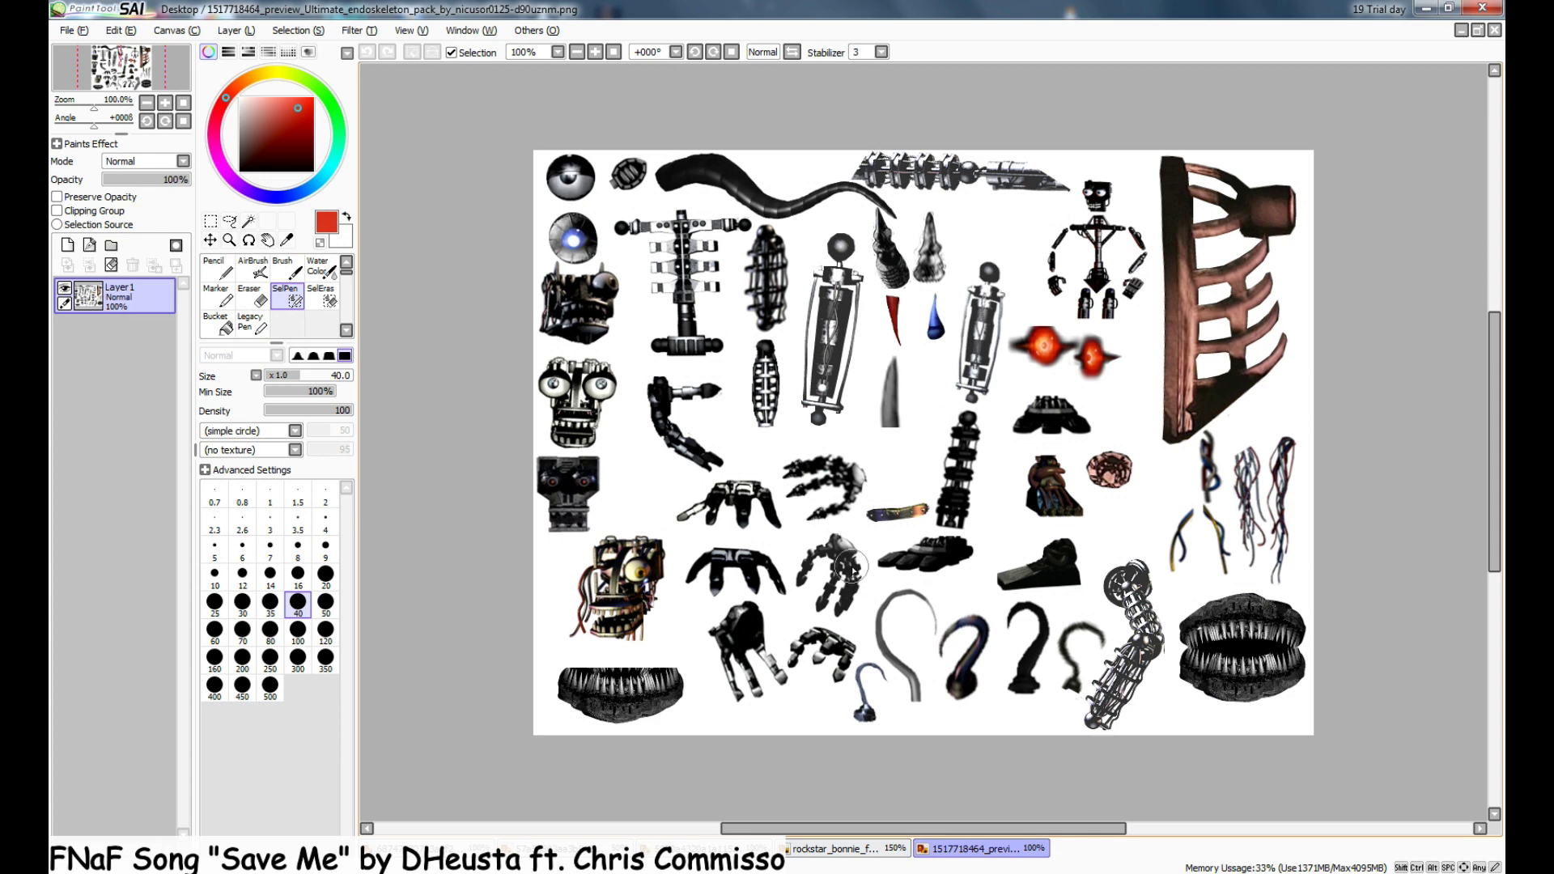
click(858, 847)
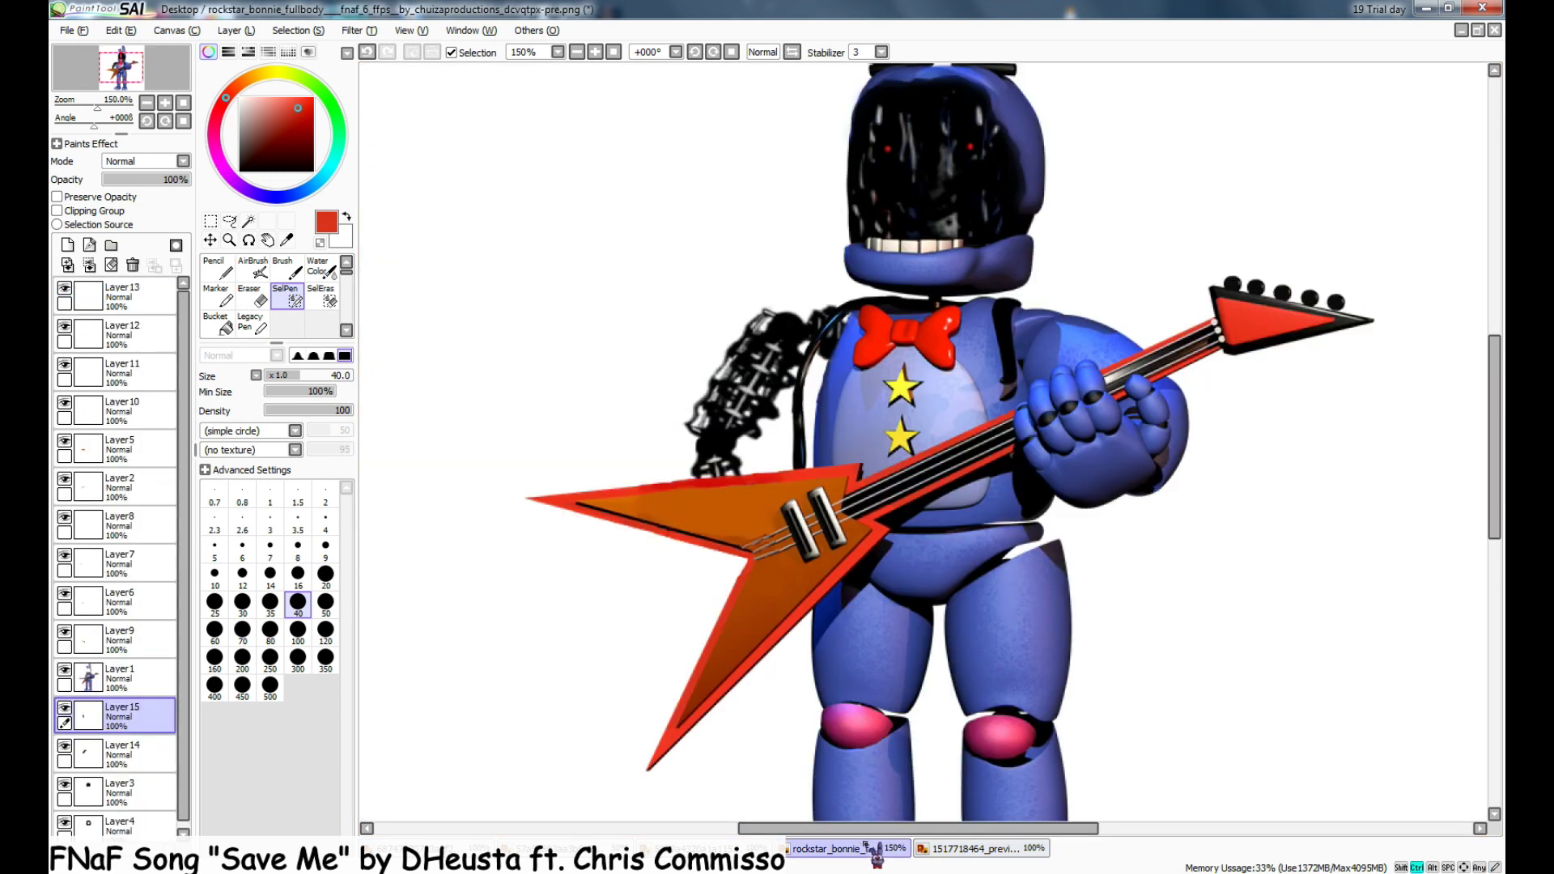
click(209, 222)
click(205, 403)
click(228, 475)
drag(152, 701, 129, 286)
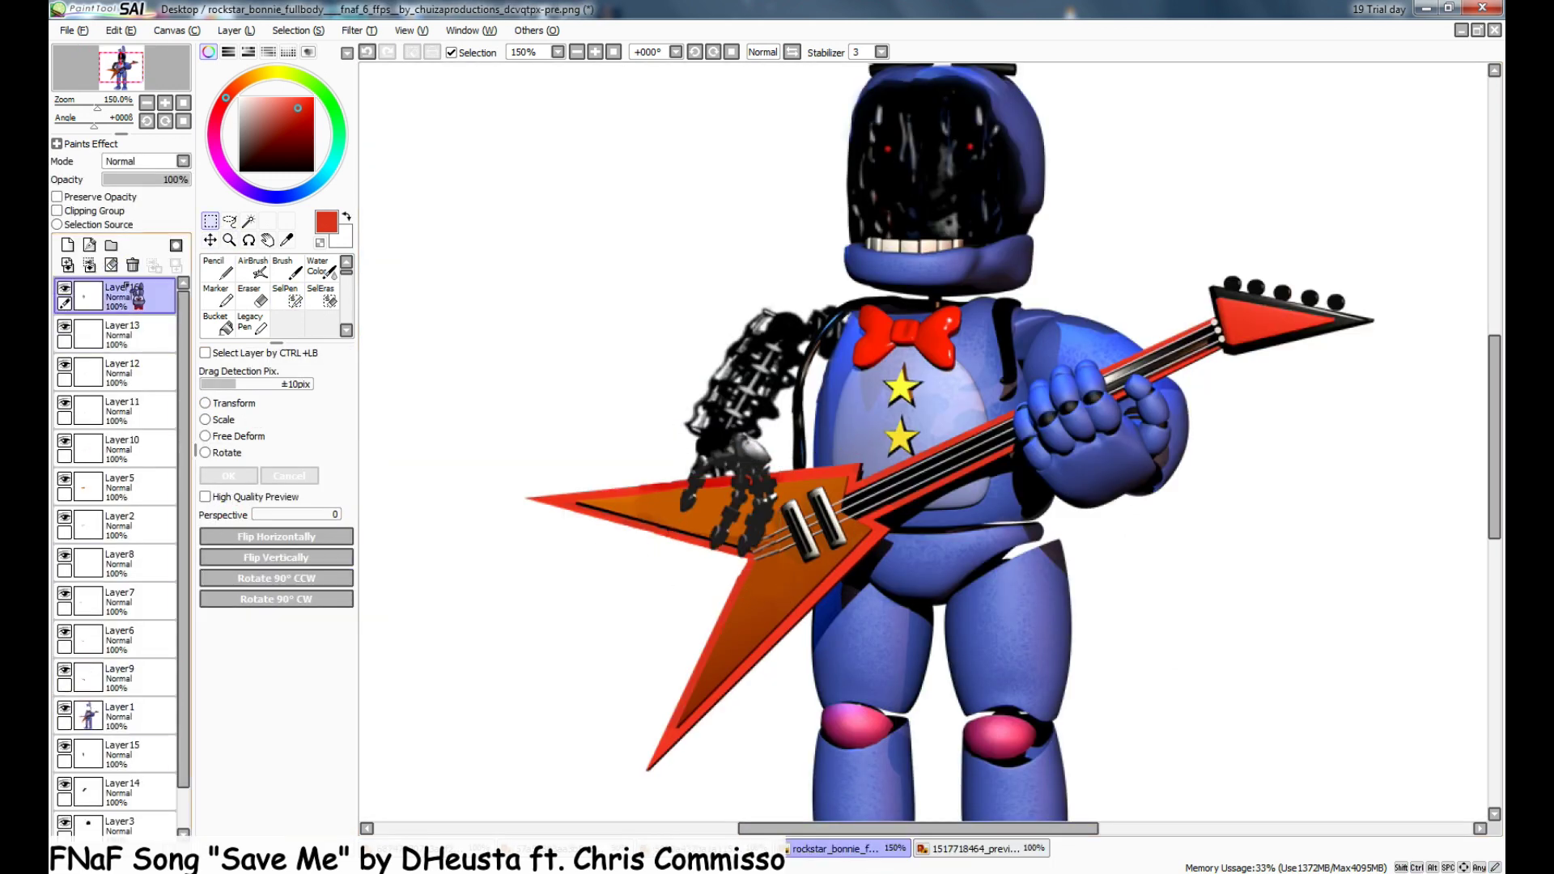
- Move and rotate the endoskeleton hand so it joins the forearm and reaches across the guitar body, and apply the transform
click(242, 403)
drag(728, 499, 746, 522)
drag(754, 618, 814, 582)
mouse_move(737, 547)
mouse_down()
mouse_move(717, 521)
mouse_move(738, 531)
mouse_move(694, 564)
mouse_move(778, 479)
mouse_move(740, 537)
mouse_up()
click(223, 477)
- Darken the endoskeleton hand by setting its brightness to -23
click(358, 30)
click(389, 72)
drag(1246, 501, 1215, 500)
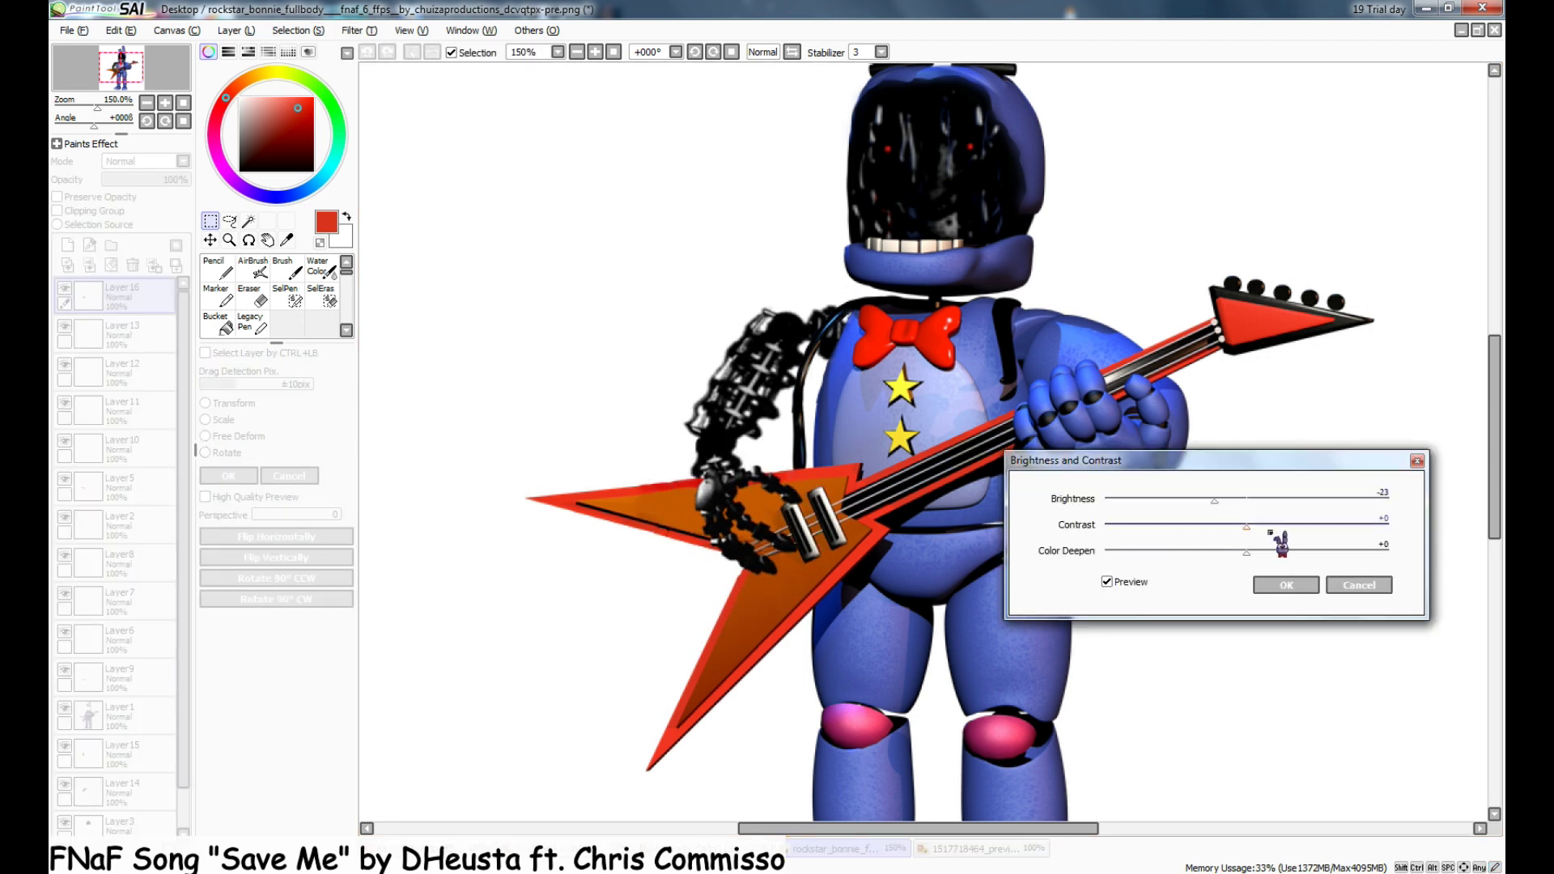
click(1287, 584)
scroll(1228, 637, down, 3)
scroll(1228, 637, up, 3)
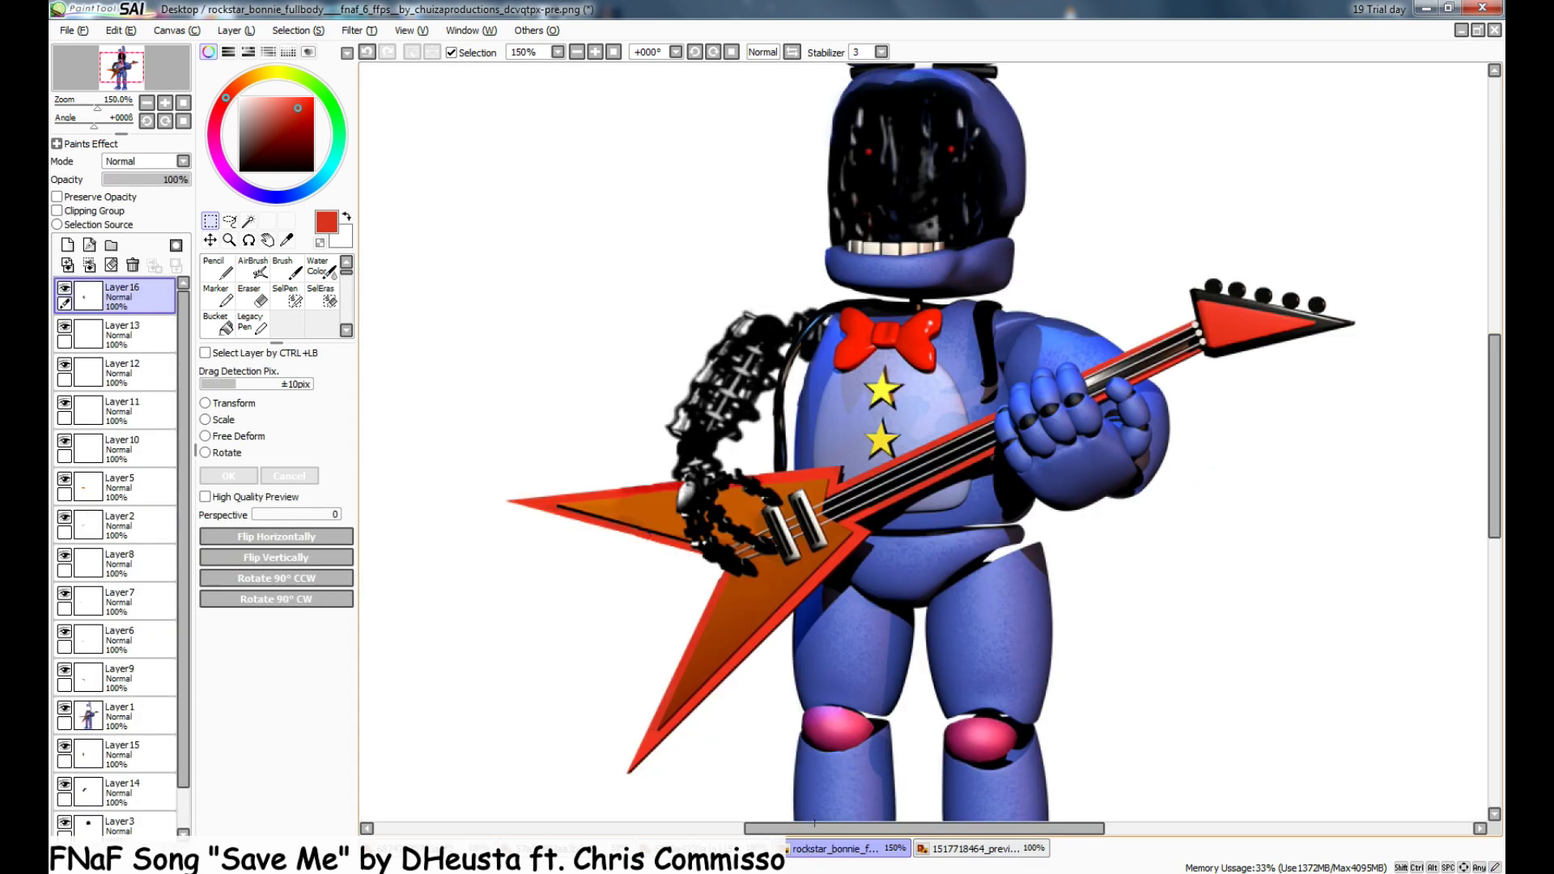
- Try copying a wire bundle from the endoskeleton pack onto a new layer in the Bonnie picture
click(761, 848)
click(939, 848)
click(293, 298)
click(210, 221)
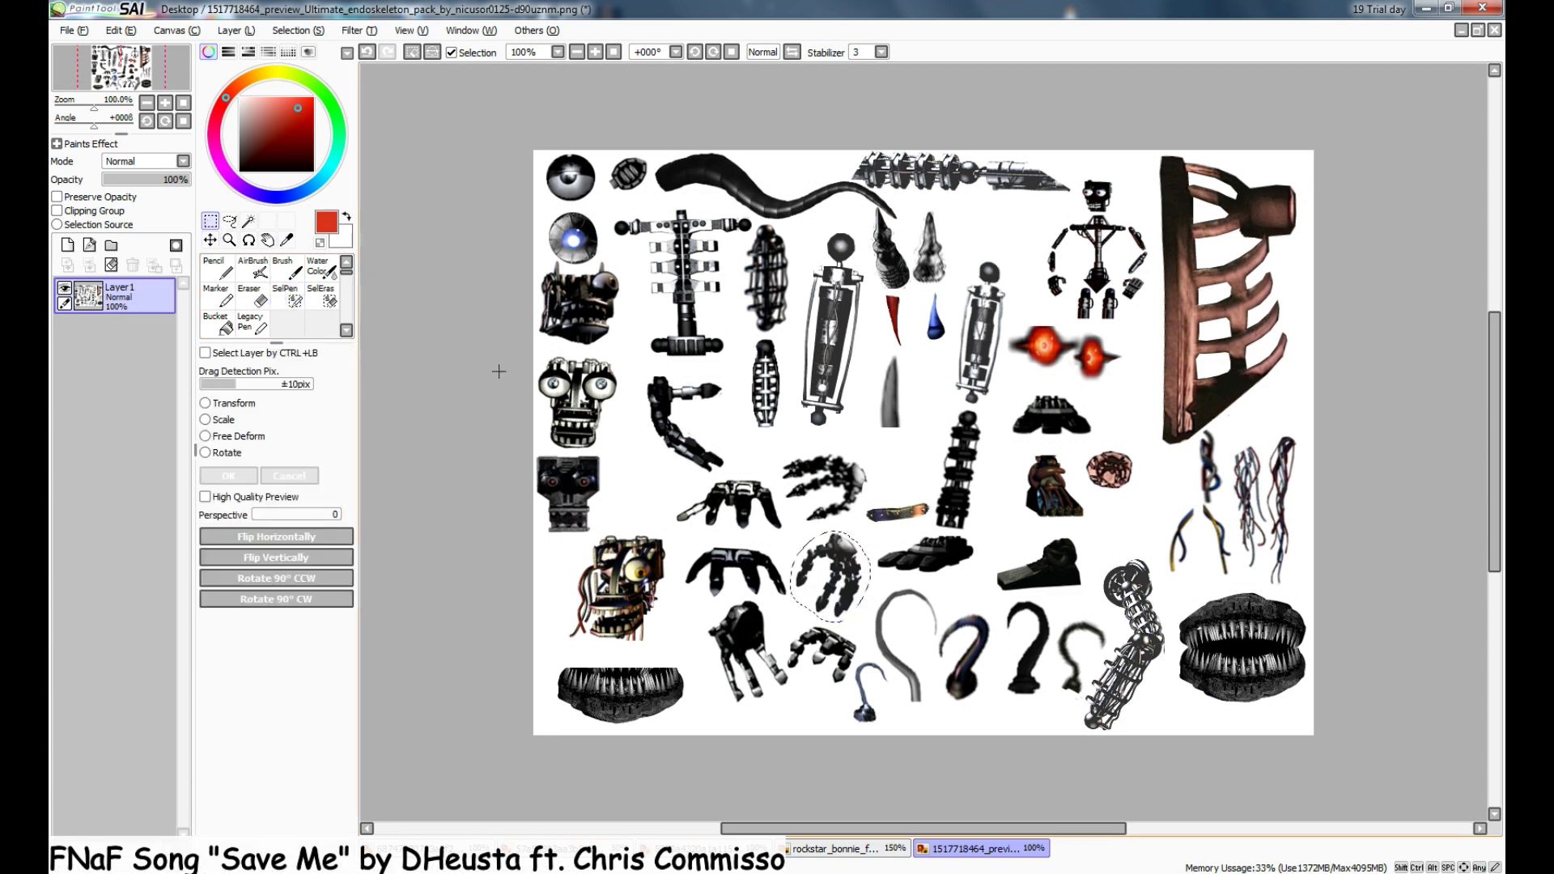
click(499, 372)
click(292, 301)
drag(1290, 469, 1285, 467)
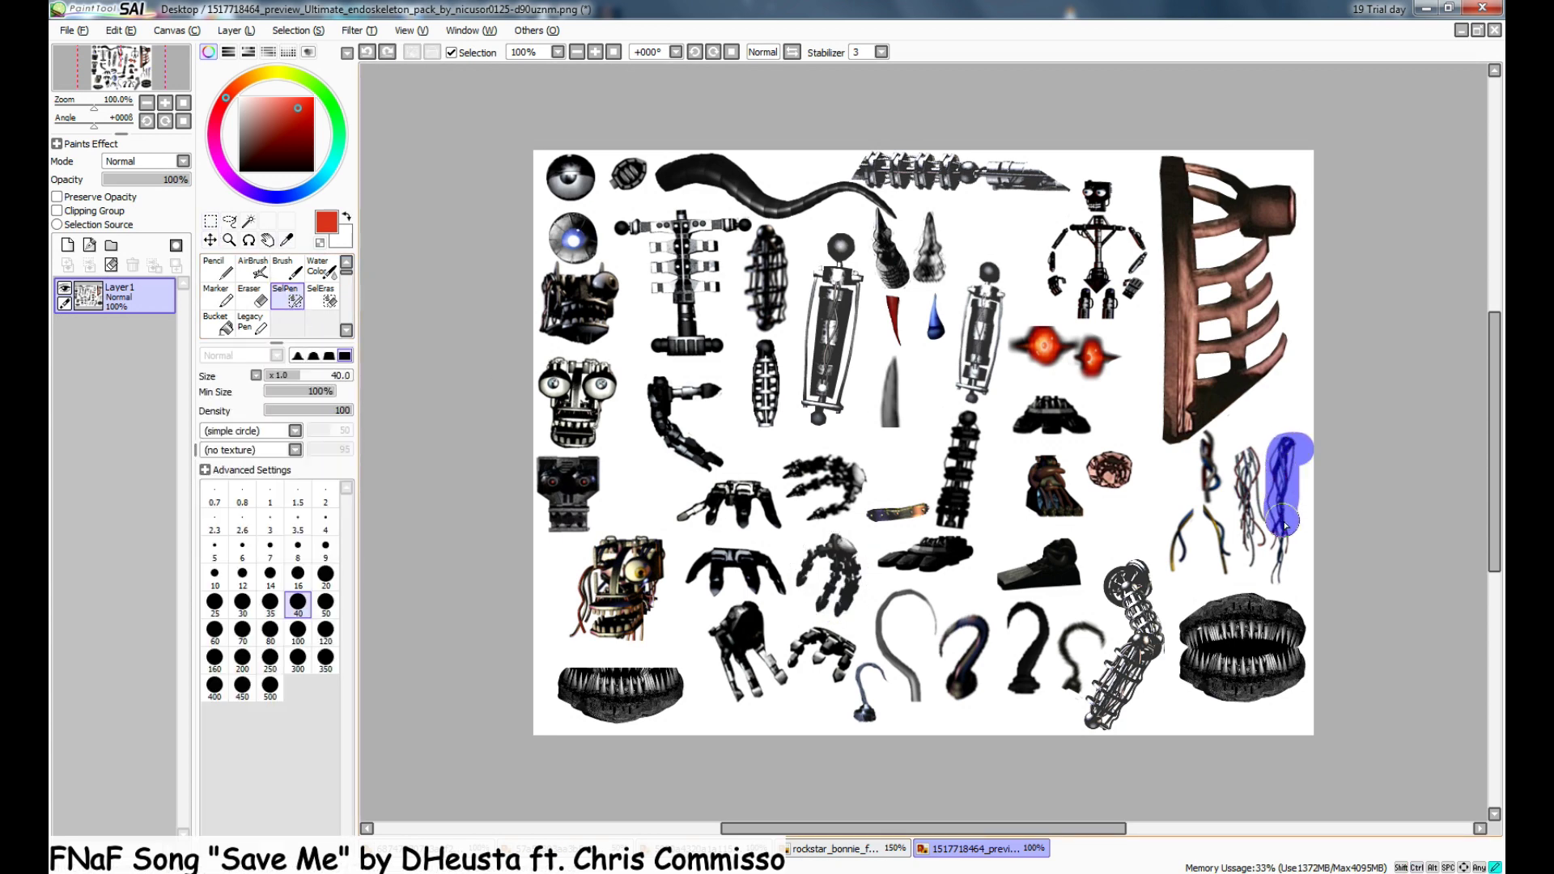
click(818, 850)
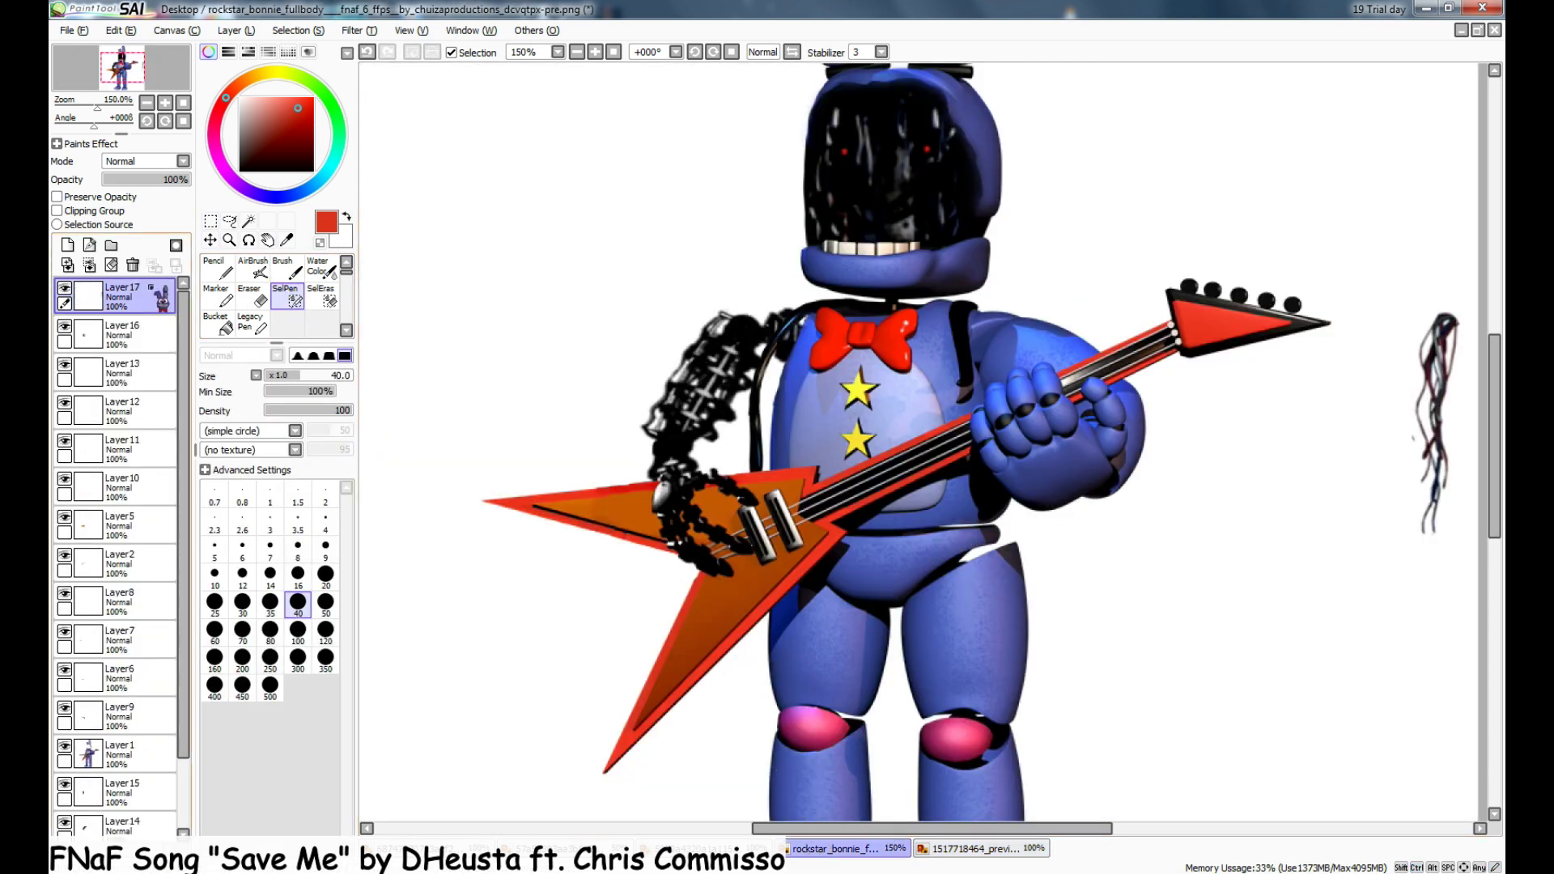
- Erase the blue shoulder and upper arm above the guitar neck on Layer1 with the size 17 eraser, trimming the fingertips along the neck
drag(814, 828, 832, 828)
scroll(1114, 512, up, 3)
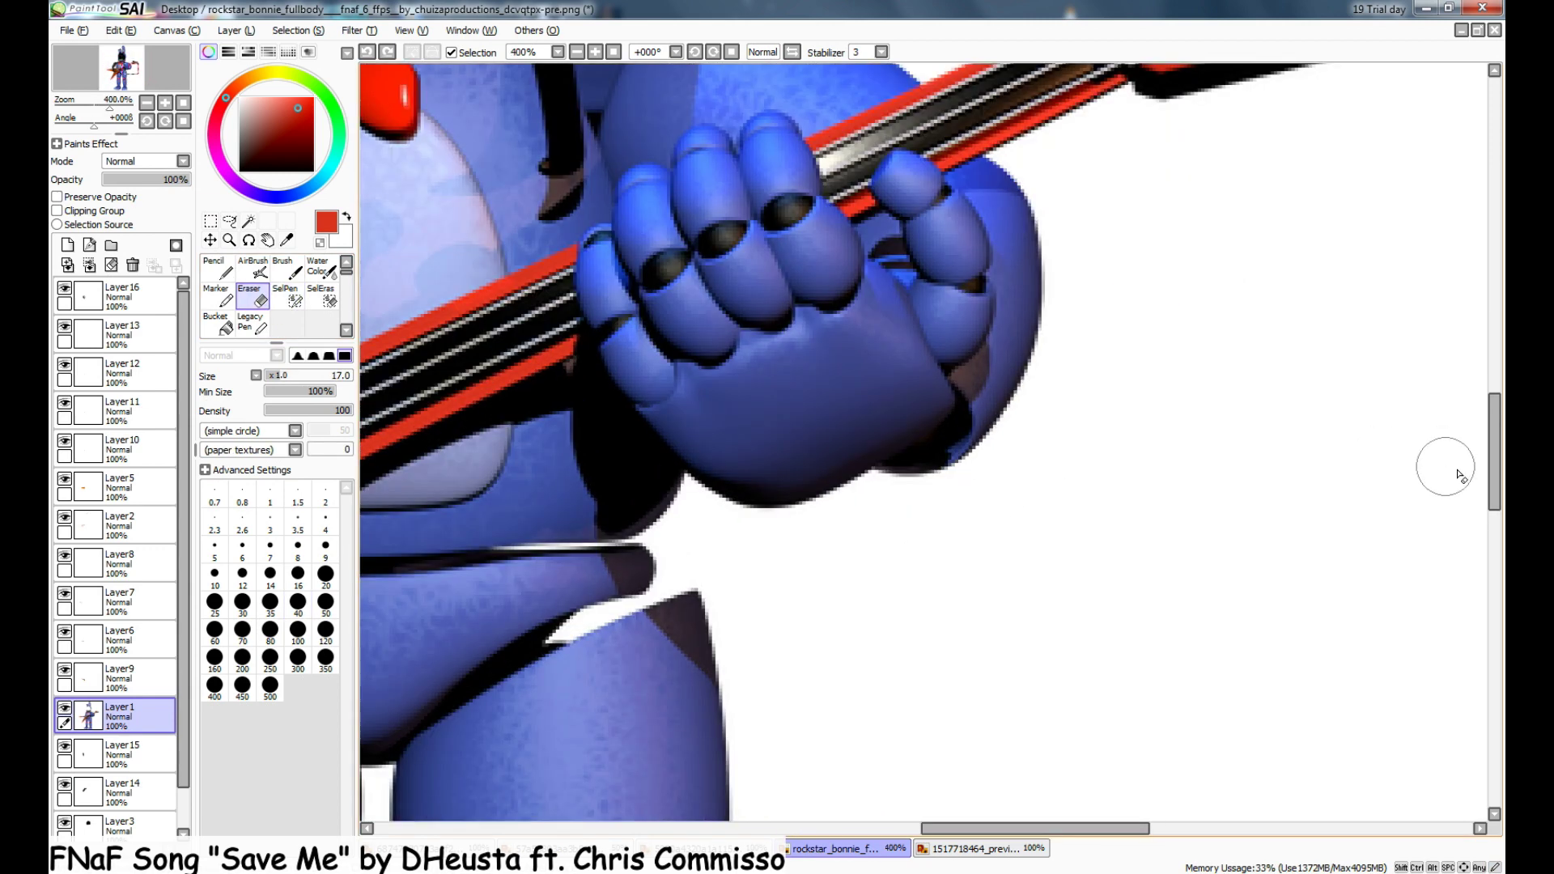
drag(1494, 457, 1494, 402)
mouse_move(660, 392)
mouse_down()
mouse_move(661, 347)
mouse_move(618, 347)
mouse_move(612, 441)
mouse_move(729, 357)
mouse_move(874, 431)
mouse_move(715, 408)
mouse_up()
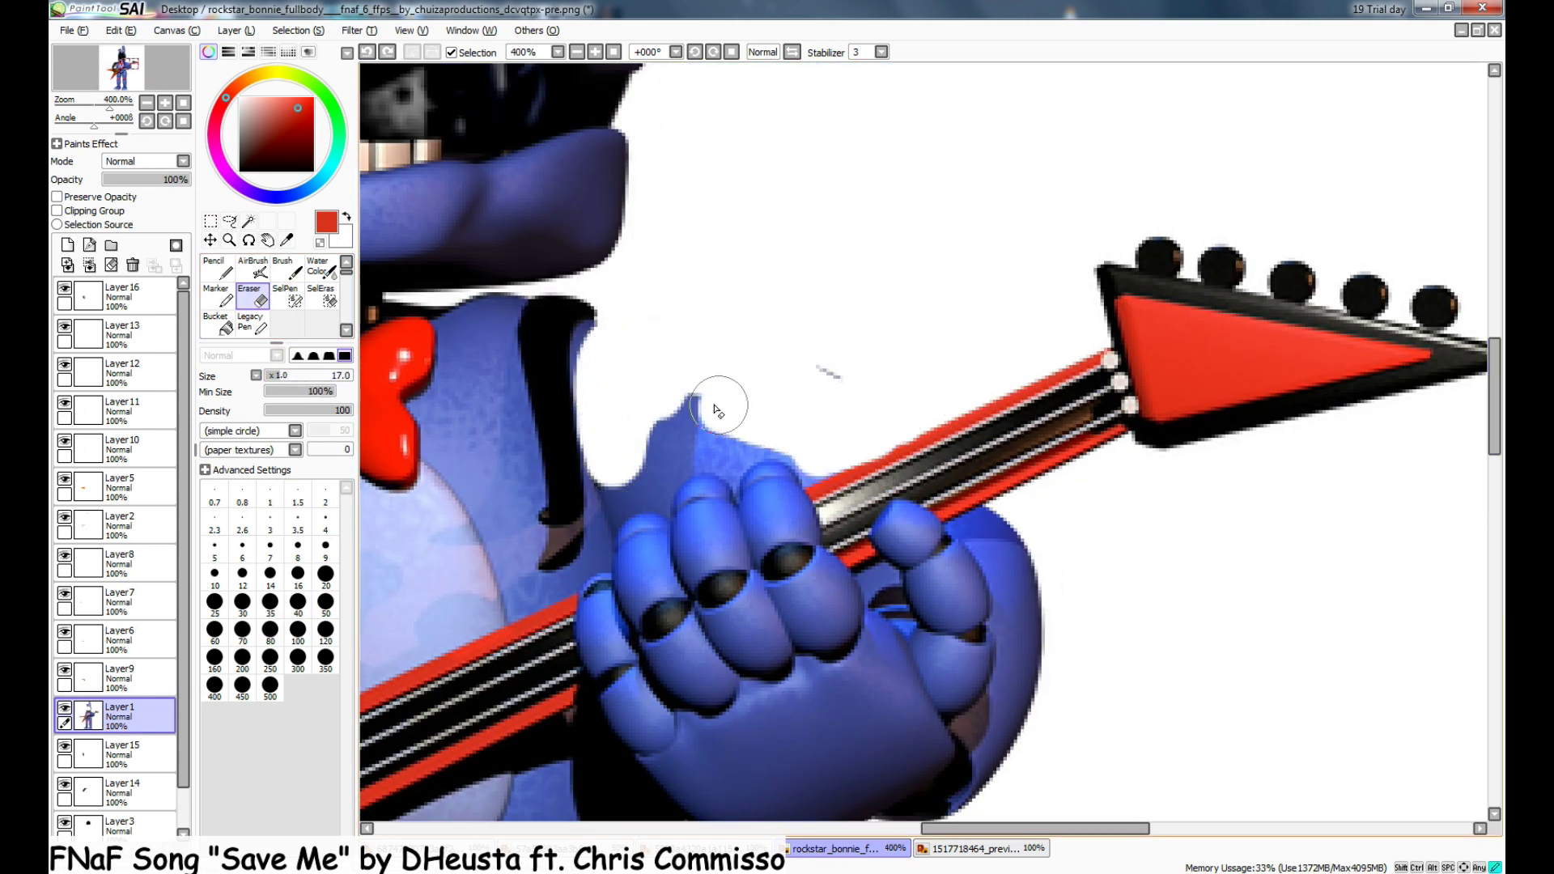
scroll(664, 344, down, 2)
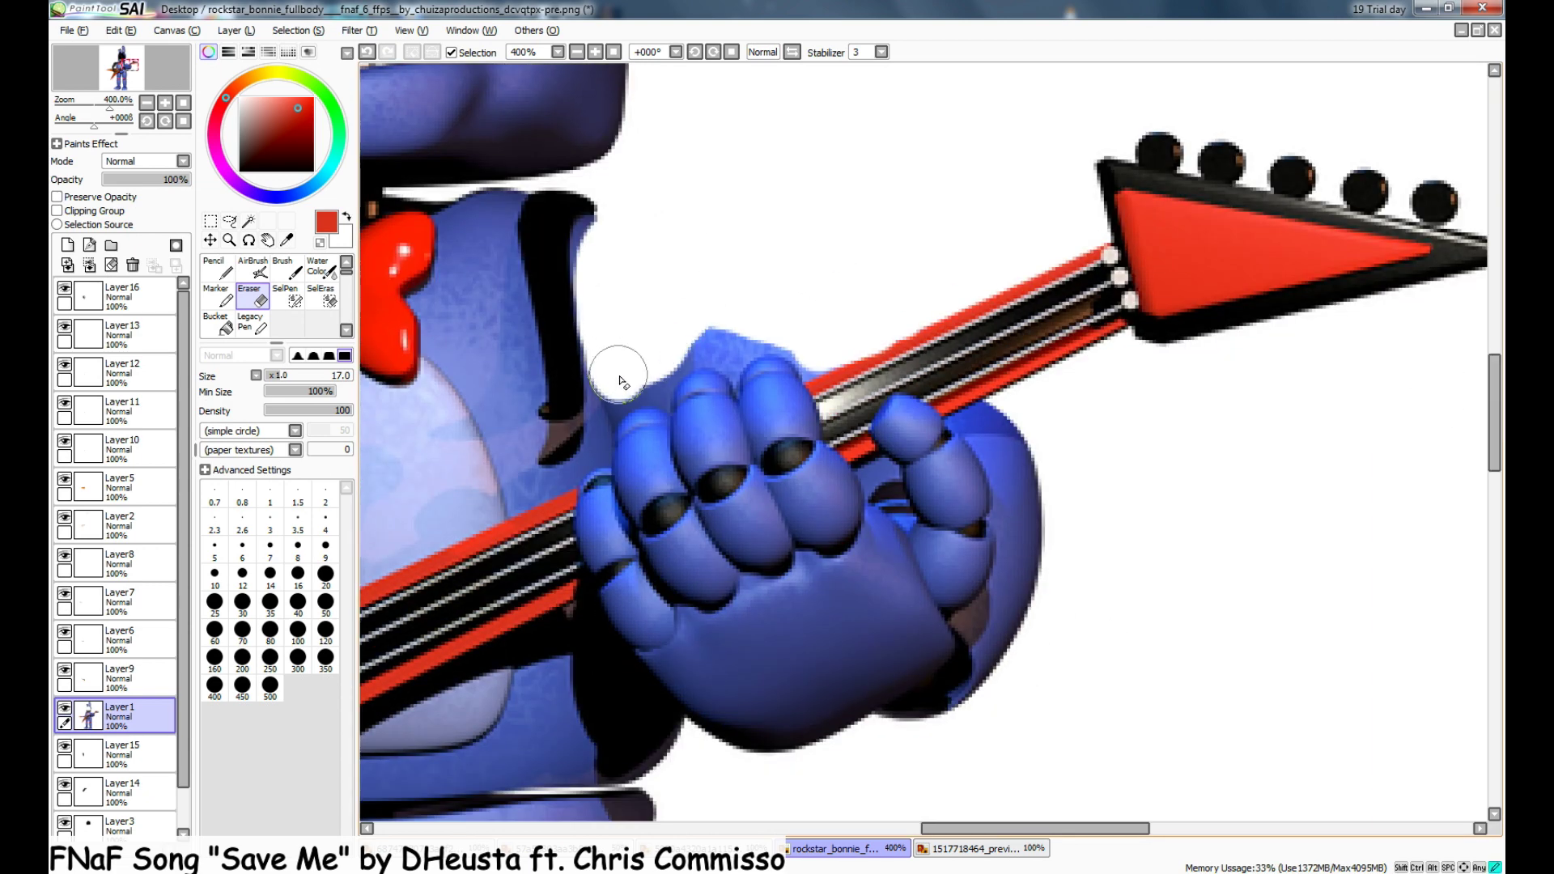
mouse_move(631, 357)
mouse_down()
mouse_move(778, 333)
mouse_move(804, 355)
mouse_move(706, 402)
mouse_up()
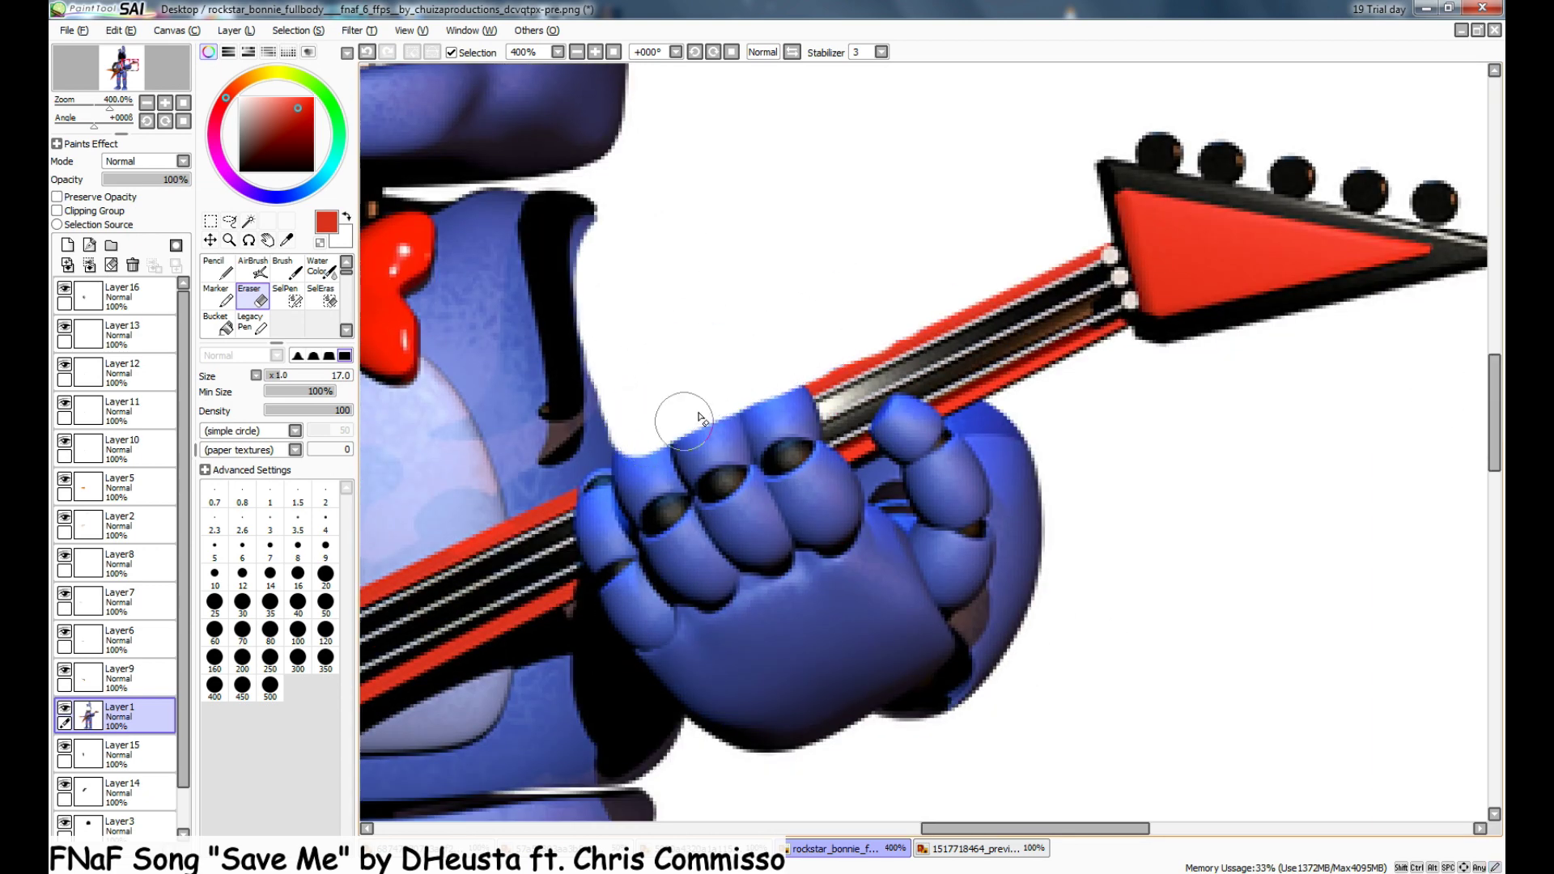
- Erase the blue hand and forearm beneath the guitar neck on Layer1, leaving only the part overlapping the neck
mouse_move(1024, 444)
mouse_down()
mouse_move(1057, 557)
mouse_move(1065, 418)
mouse_move(983, 430)
mouse_move(742, 557)
mouse_up()
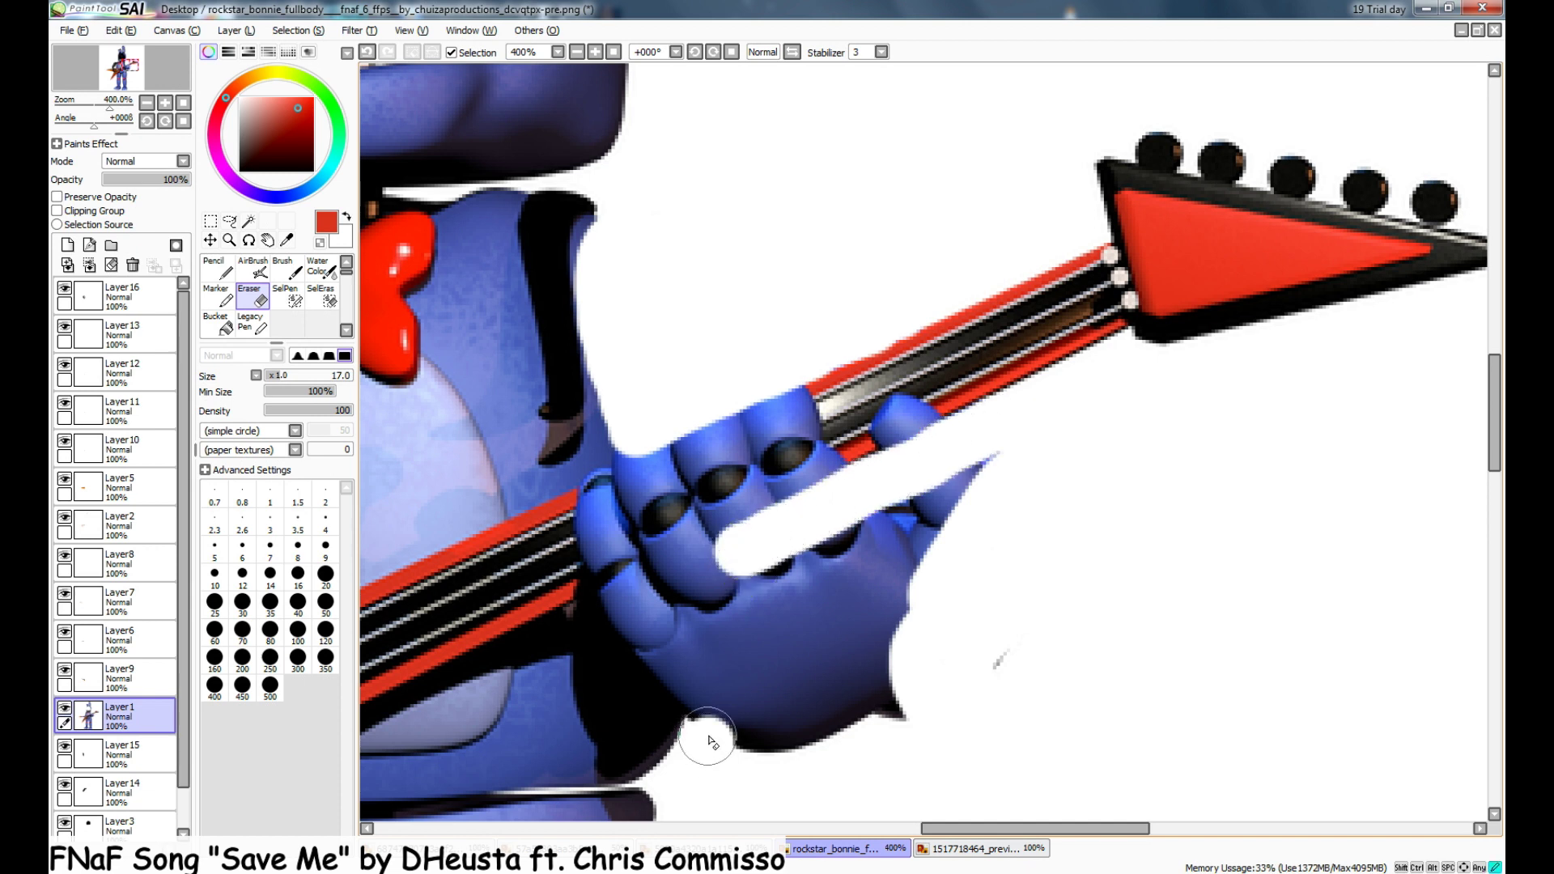
drag(713, 678, 716, 567)
mouse_move(743, 642)
mouse_down()
mouse_move(885, 645)
mouse_move(882, 528)
mouse_move(834, 582)
mouse_up()
- Select the clean guitar neck section near the headstock, copy it to a new layer and shift it along the neck over the fingers
click(285, 295)
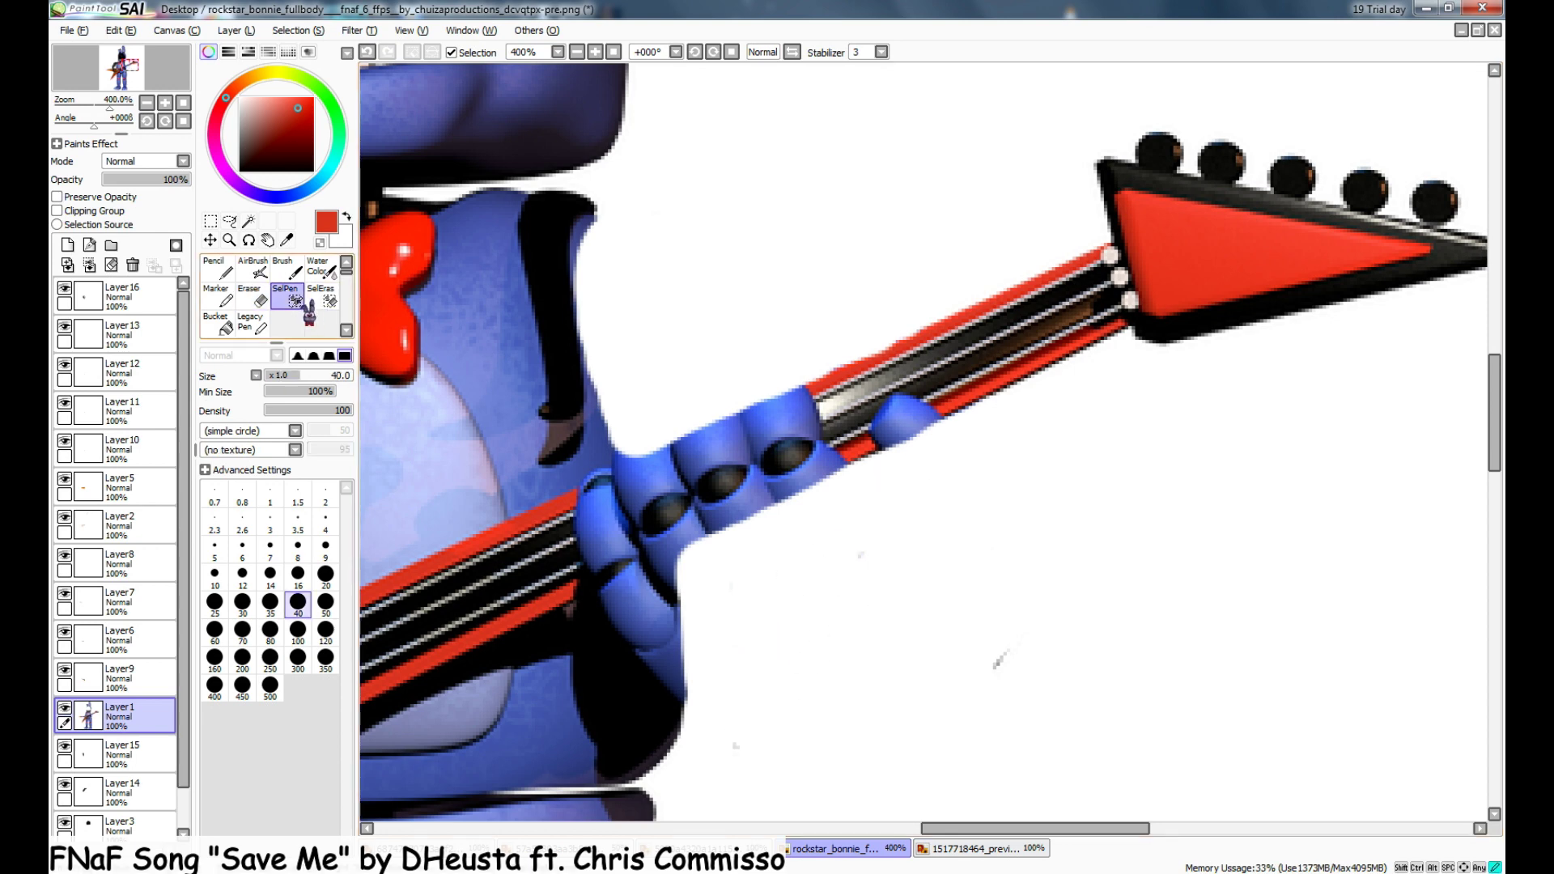
mouse_move(1077, 340)
mouse_down()
mouse_move(1048, 319)
mouse_move(987, 340)
mouse_move(1076, 405)
mouse_up()
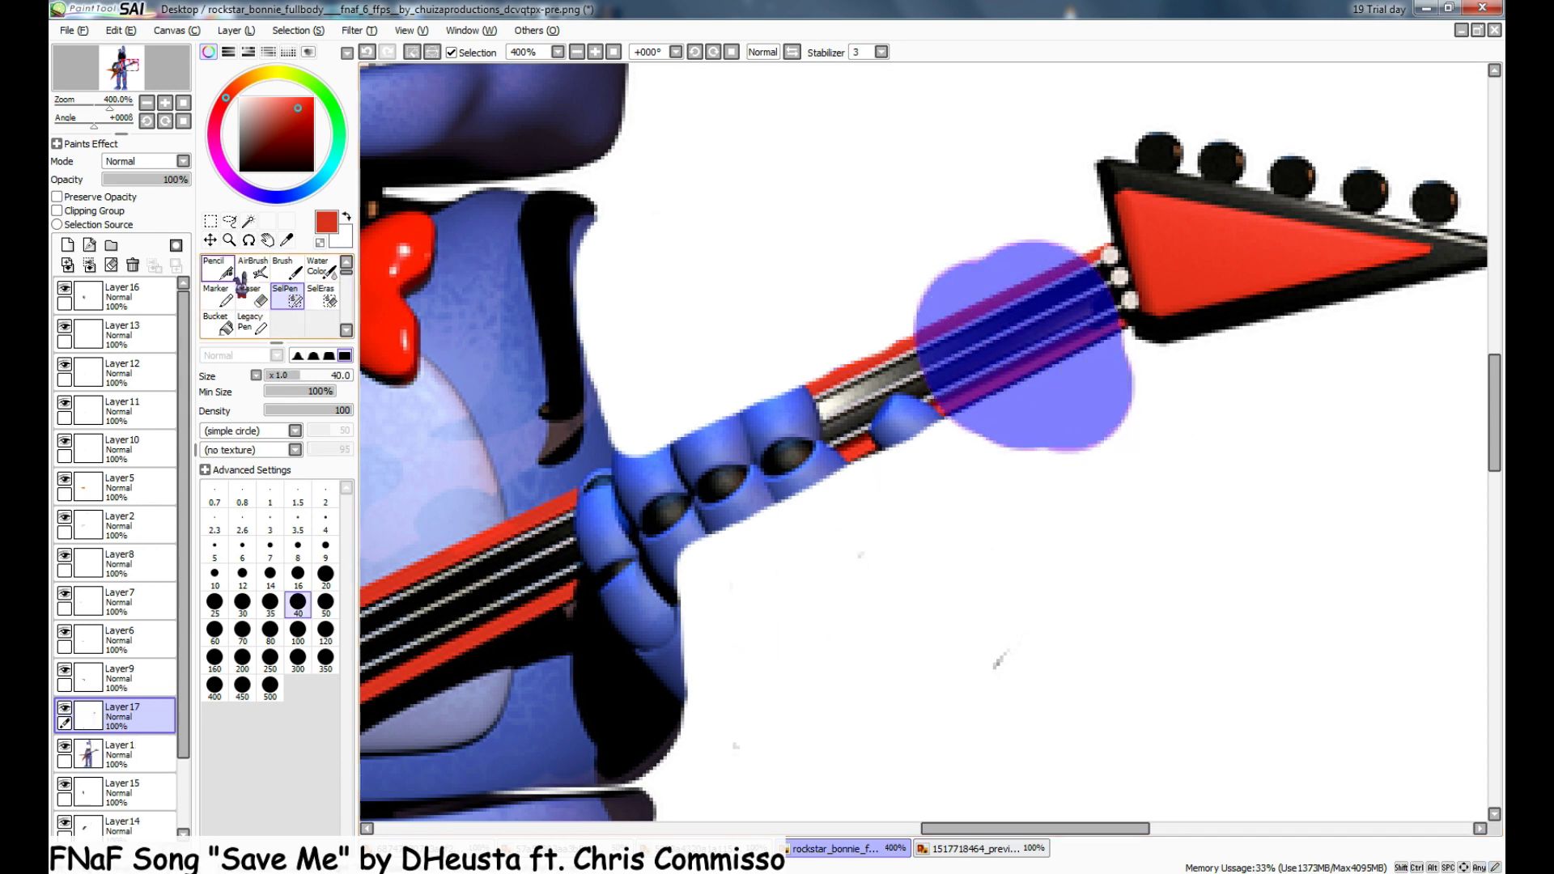
key(ctrl+t)
drag(963, 393, 736, 527)
key(Return)
- Try pasting a second neck section and moving and rotating it over the remaining fingers, then undo the transform
key(ctrl+v)
click(229, 402)
drag(730, 283, 697, 283)
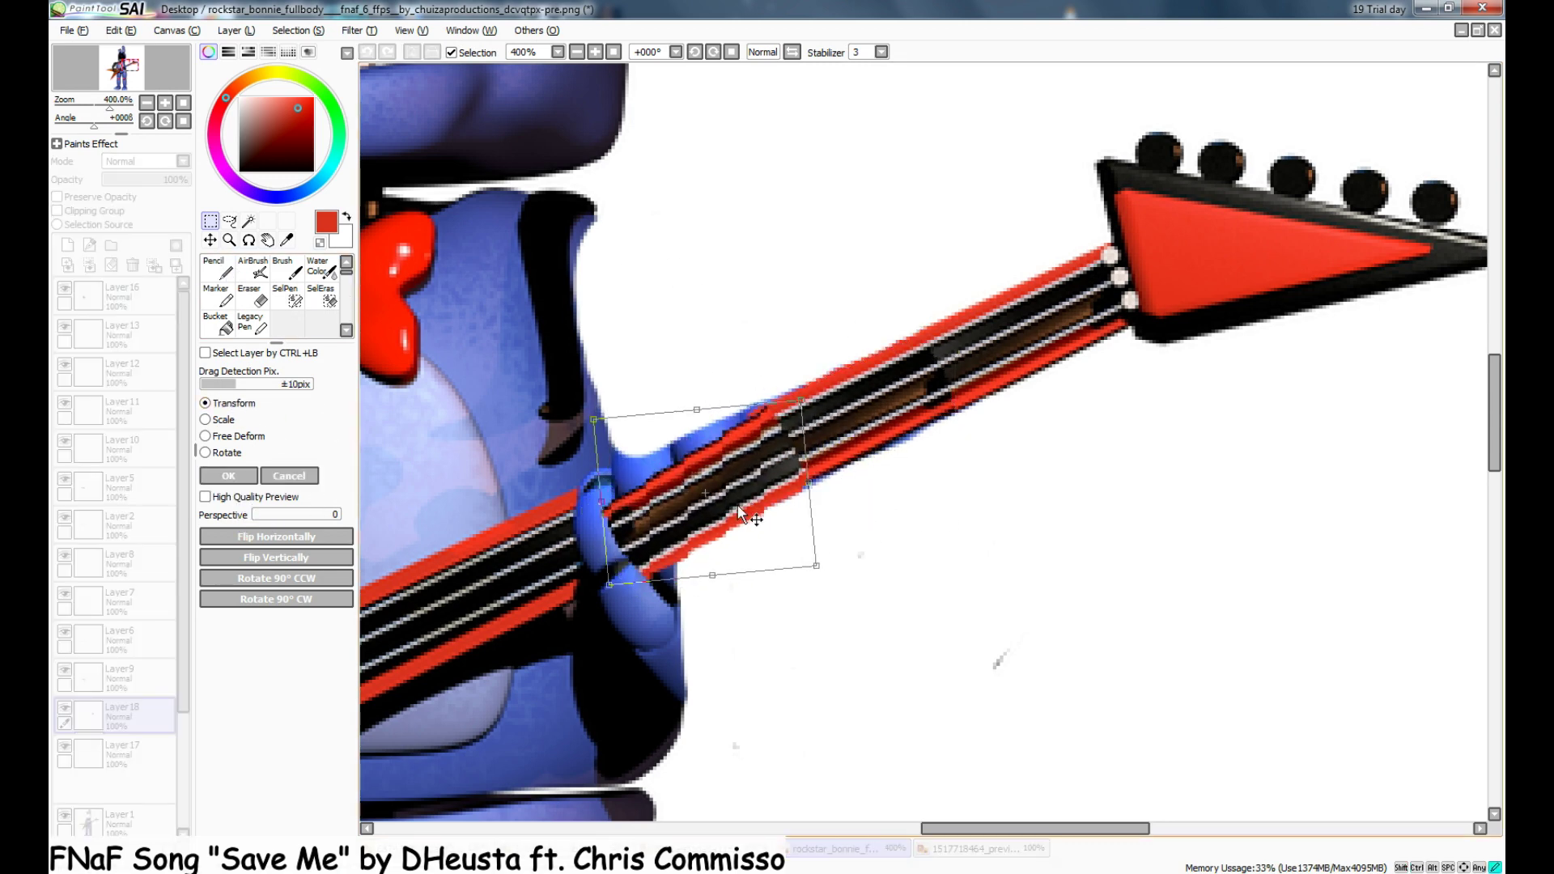
mouse_move(736, 505)
mouse_down()
mouse_move(733, 524)
mouse_move(717, 513)
mouse_up()
drag(675, 569, 674, 322)
drag(673, 283, 592, 323)
click(229, 474)
key(ctrl+z)
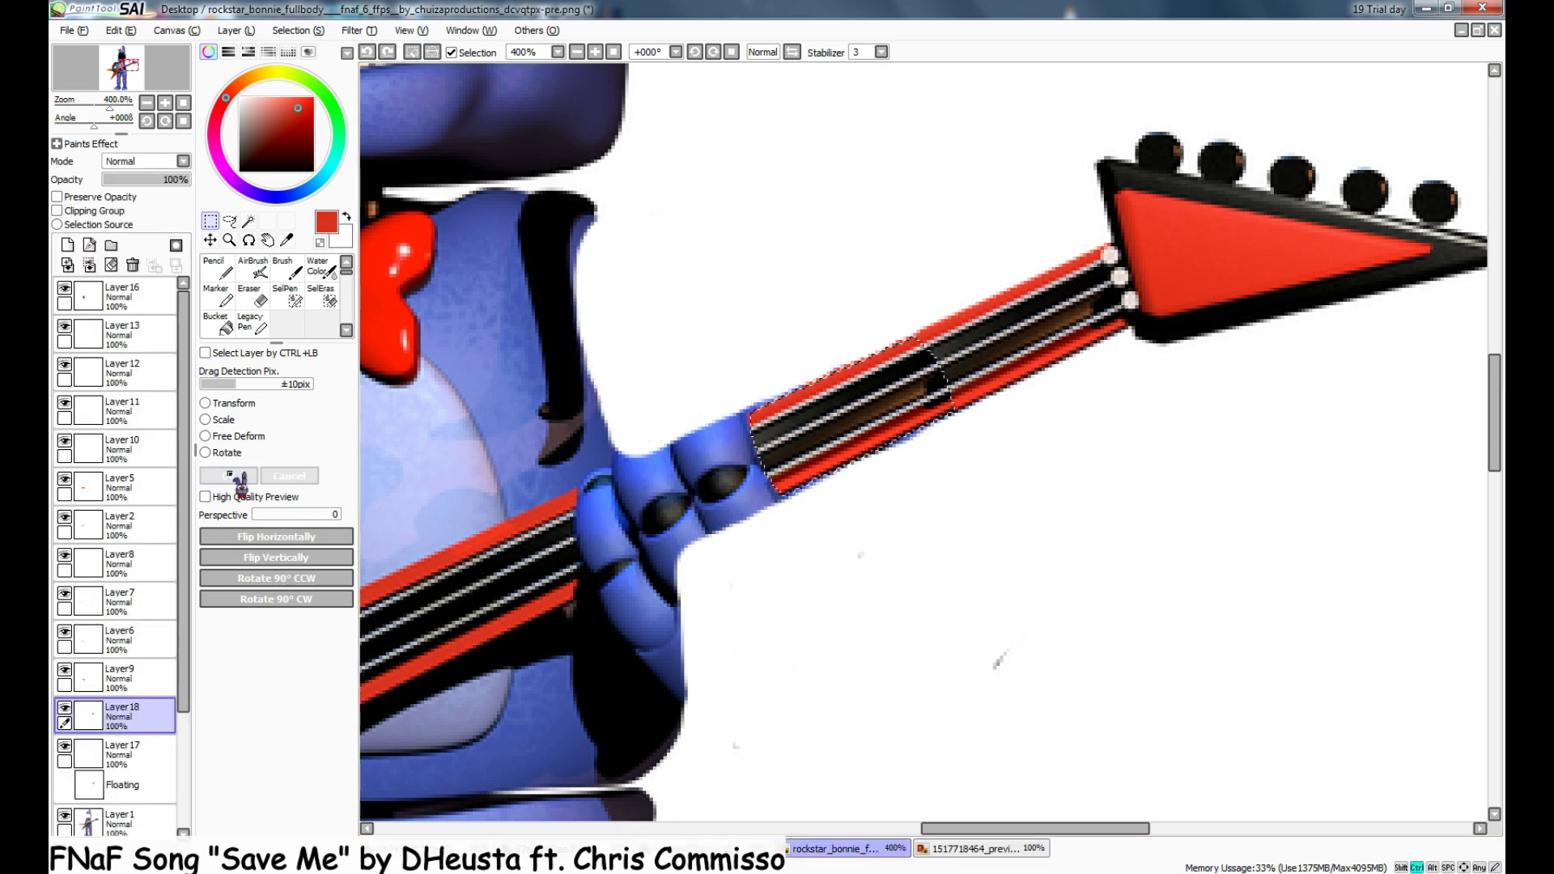
- Paste the neck section on a new layer and move it further down the neck to cover the remaining finger knuckles
key(ctrl+v)
click(228, 403)
drag(834, 445, 667, 526)
click(231, 476)
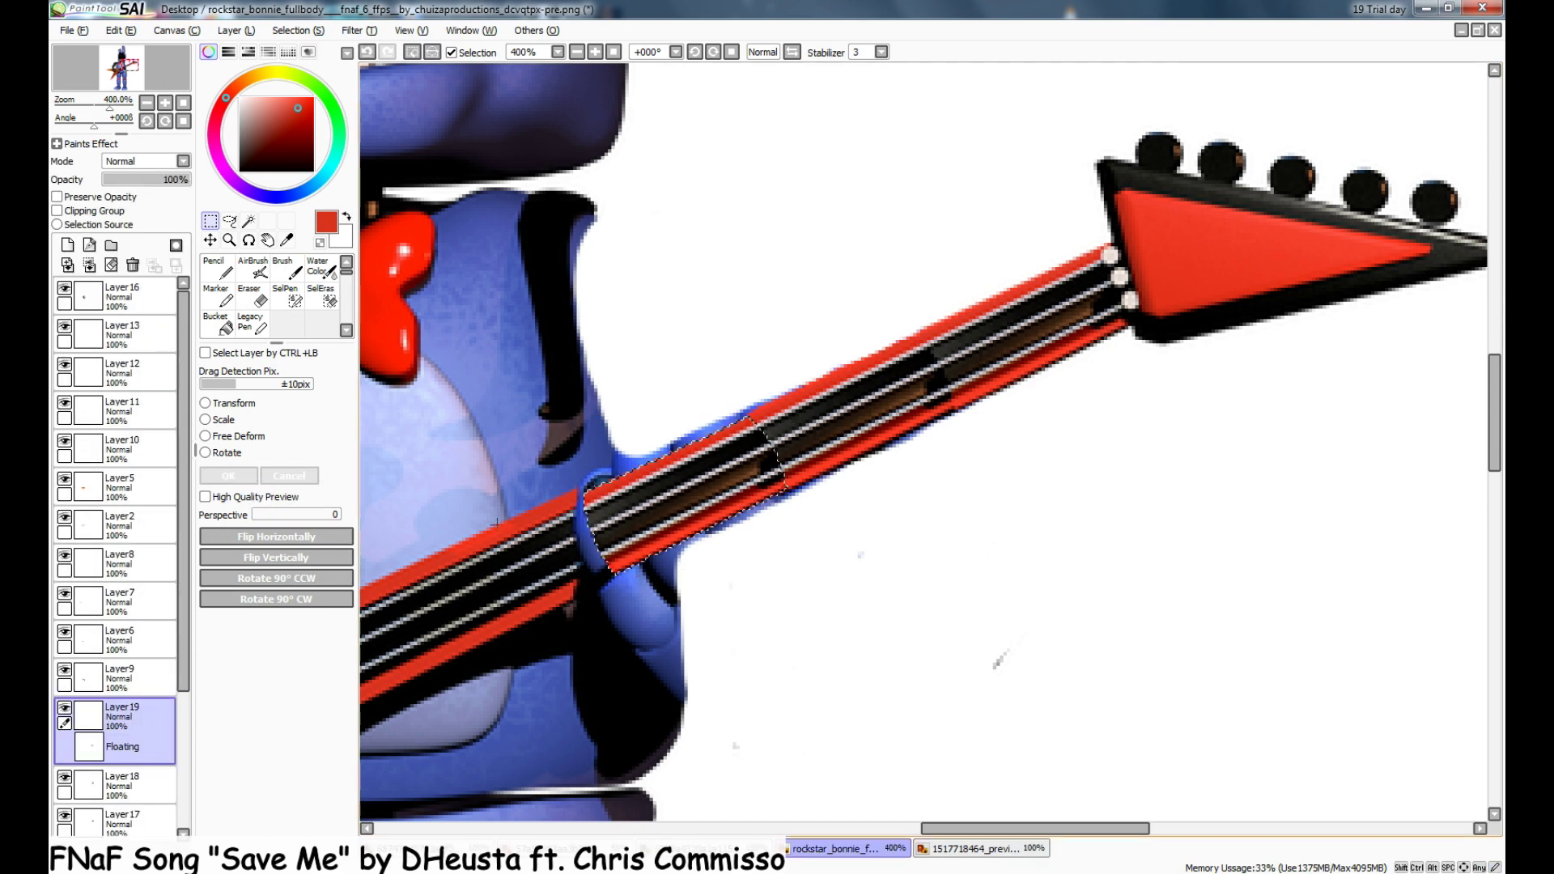
- Position another copy of the neck section on Layer20 to bridge the gap over the chest's edge, and apply the transform
click(233, 405)
drag(990, 828, 939, 829)
drag(924, 544, 849, 590)
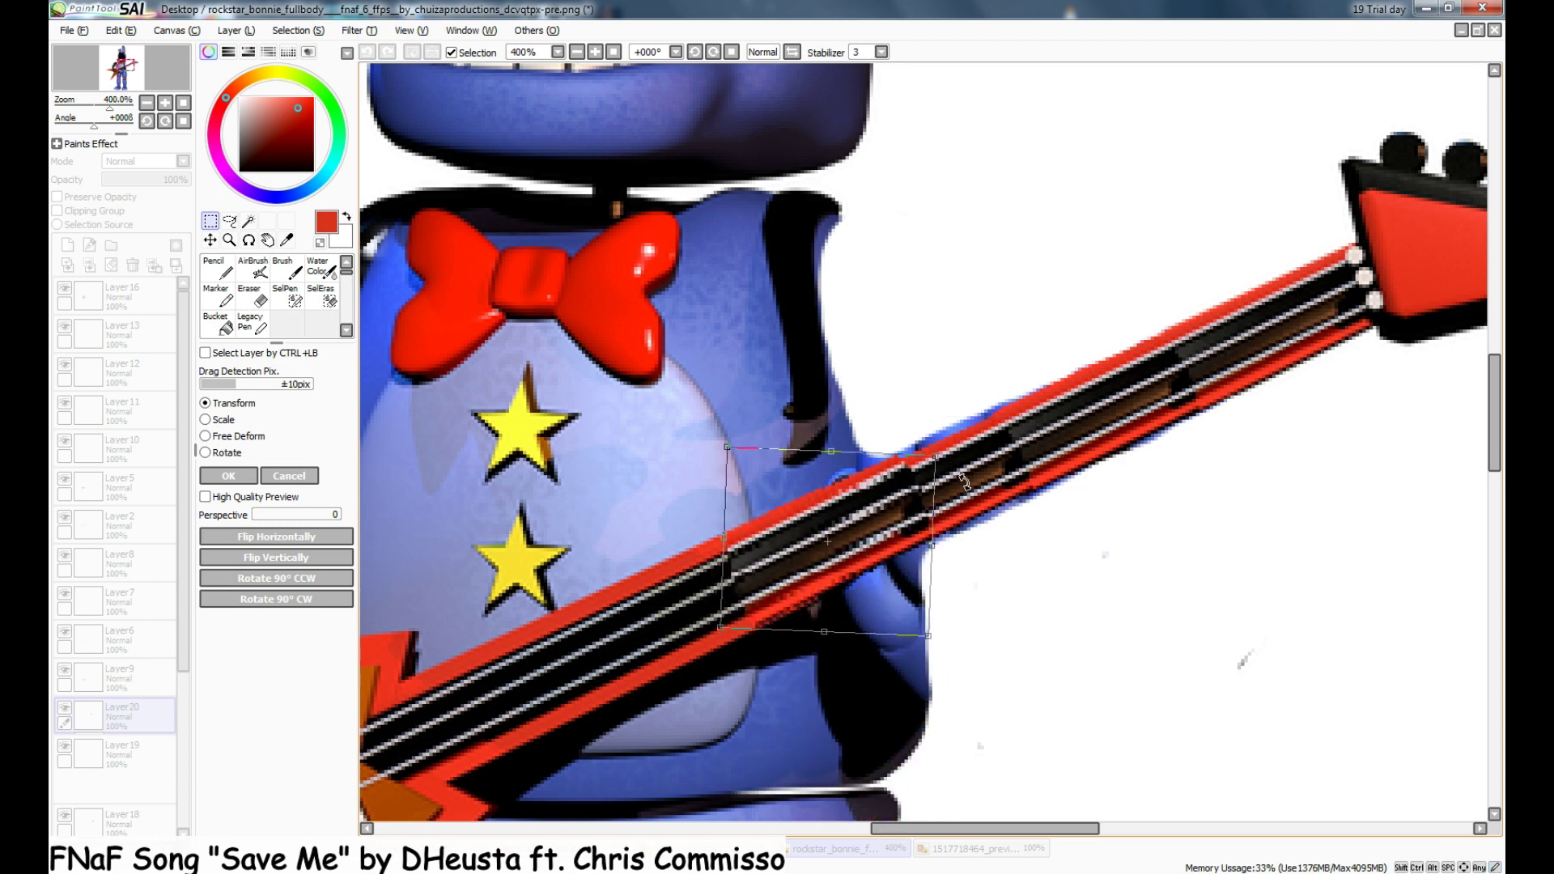
drag(963, 482, 891, 558)
click(231, 476)
- Soften the seams between the pasted neck sections on Layer20, Layer19 and Layer18 with the size 14 Blur brush
scroll(524, 528, up, 1)
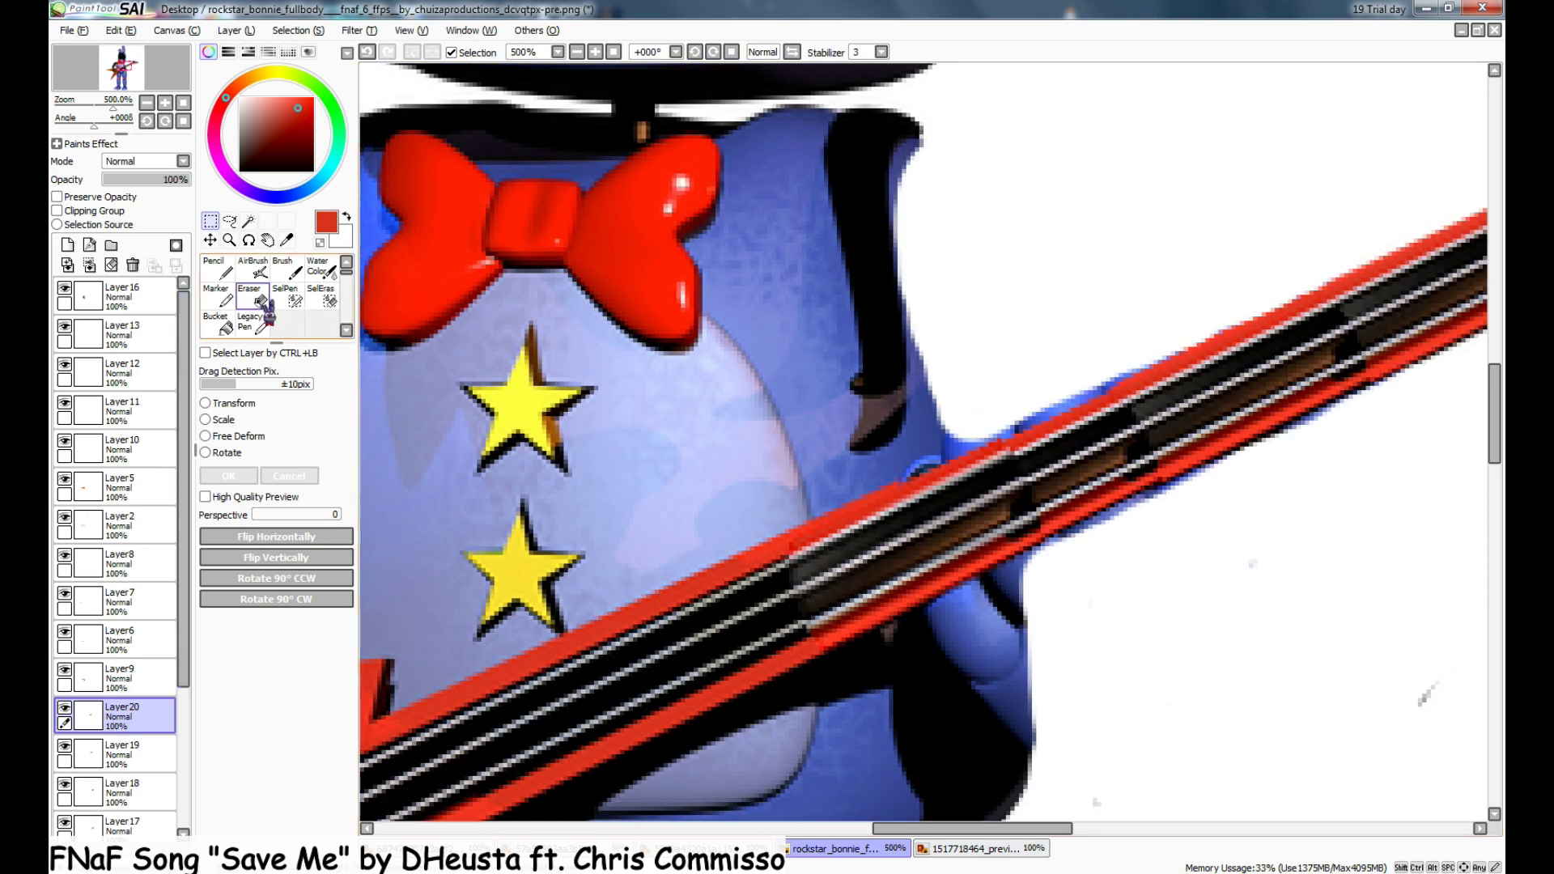
click(347, 286)
click(314, 298)
drag(784, 570, 784, 553)
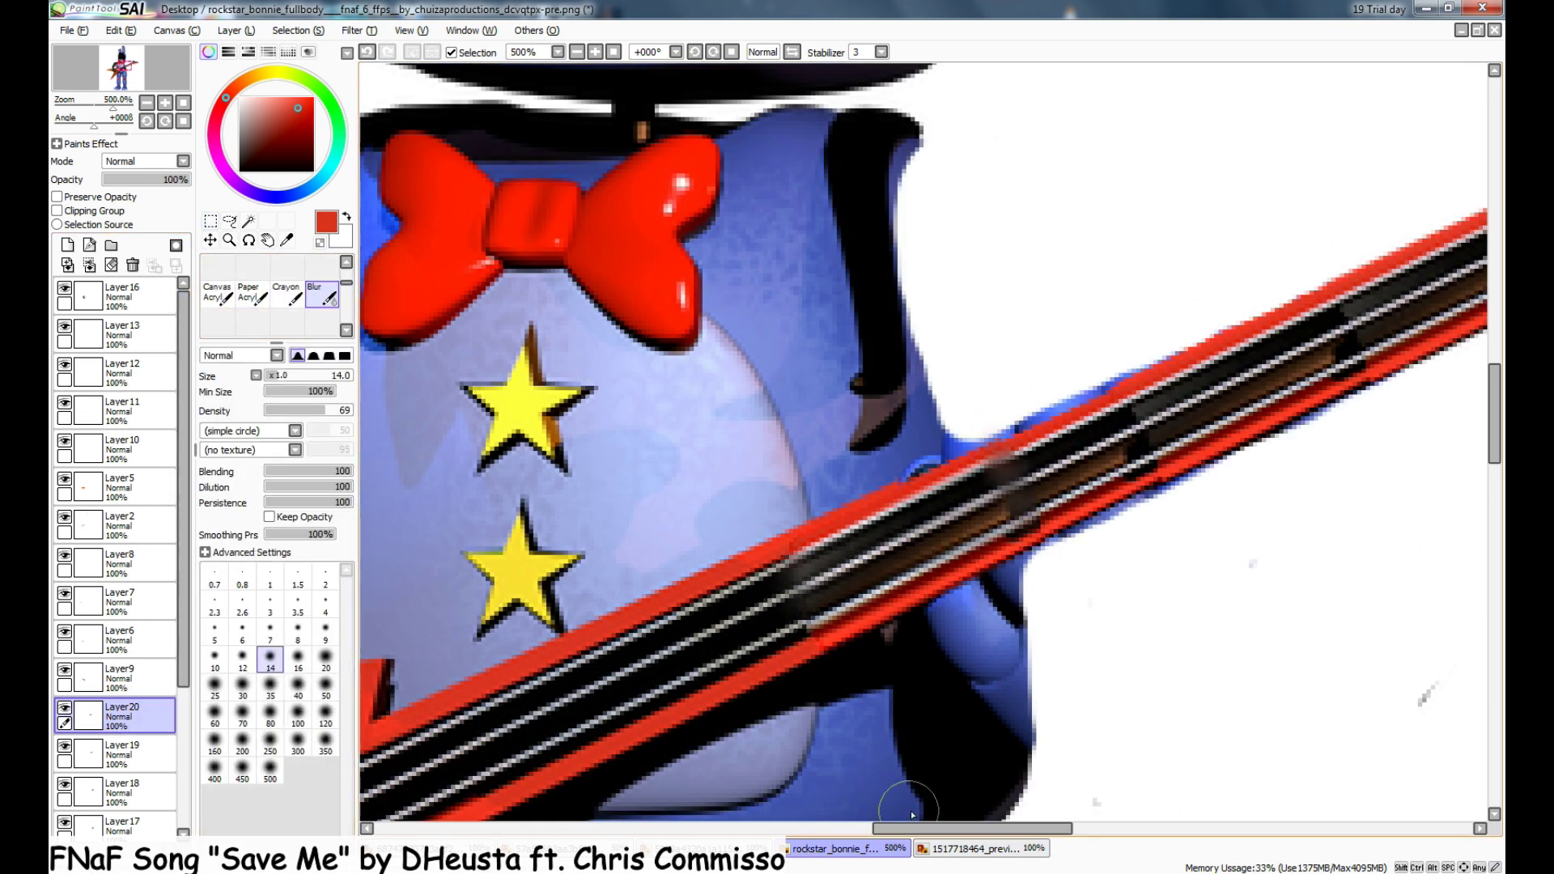
drag(913, 828, 956, 827)
click(121, 754)
click(122, 791)
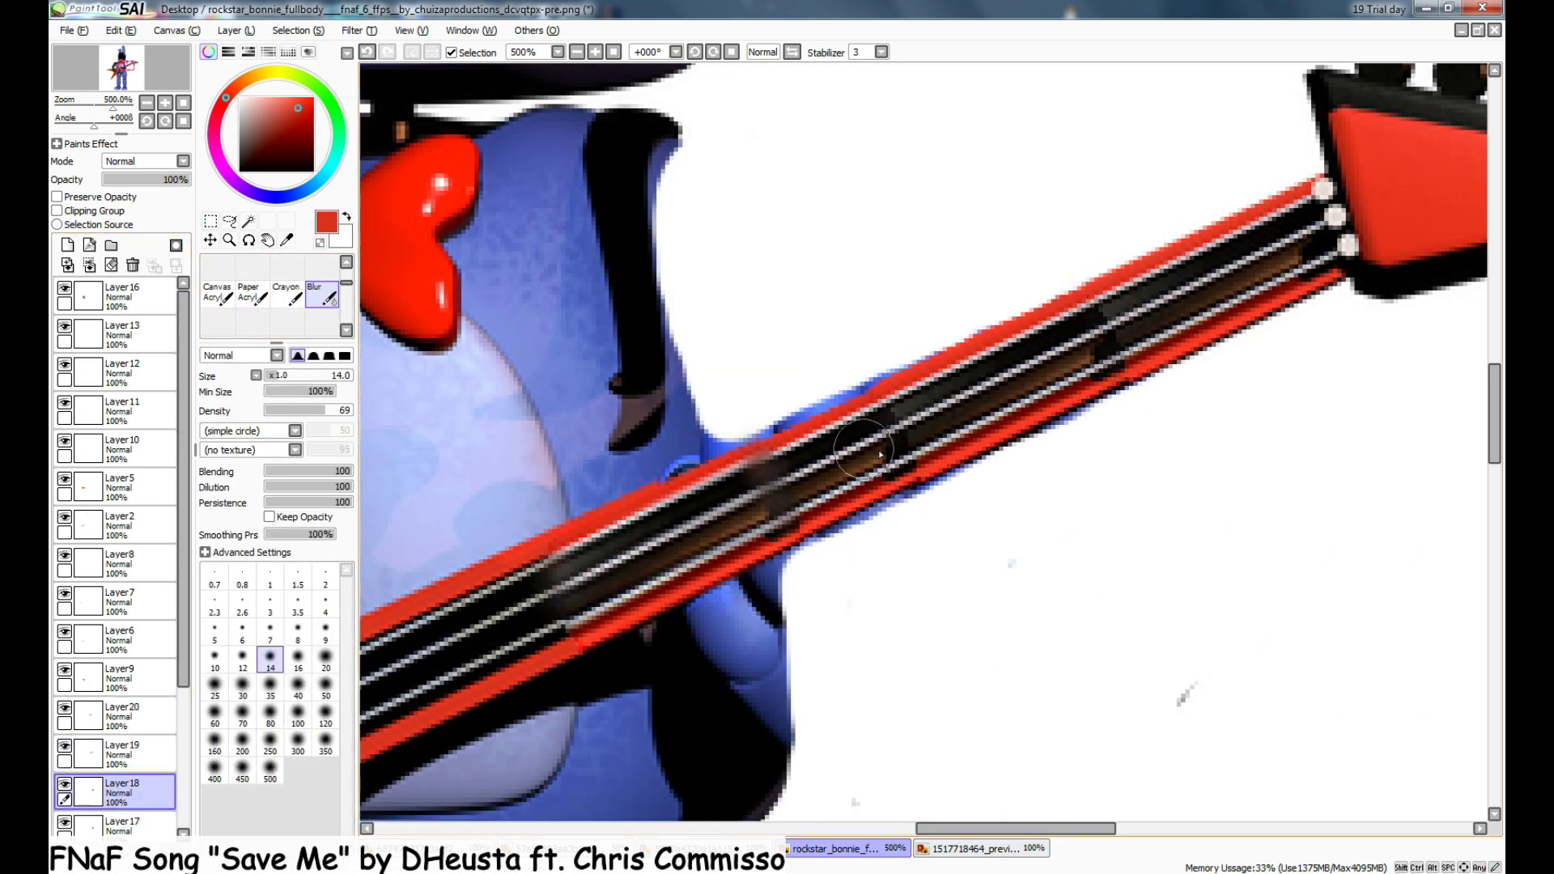
- Erase the leftover blue arm edges along both sides of the guitar neck on Layer1 with the size 17 eraser, undoing one stroke
scroll(1031, 494, down, 5)
scroll(1028, 480, up, 4)
scroll(174, 636, down, 2)
click(130, 795)
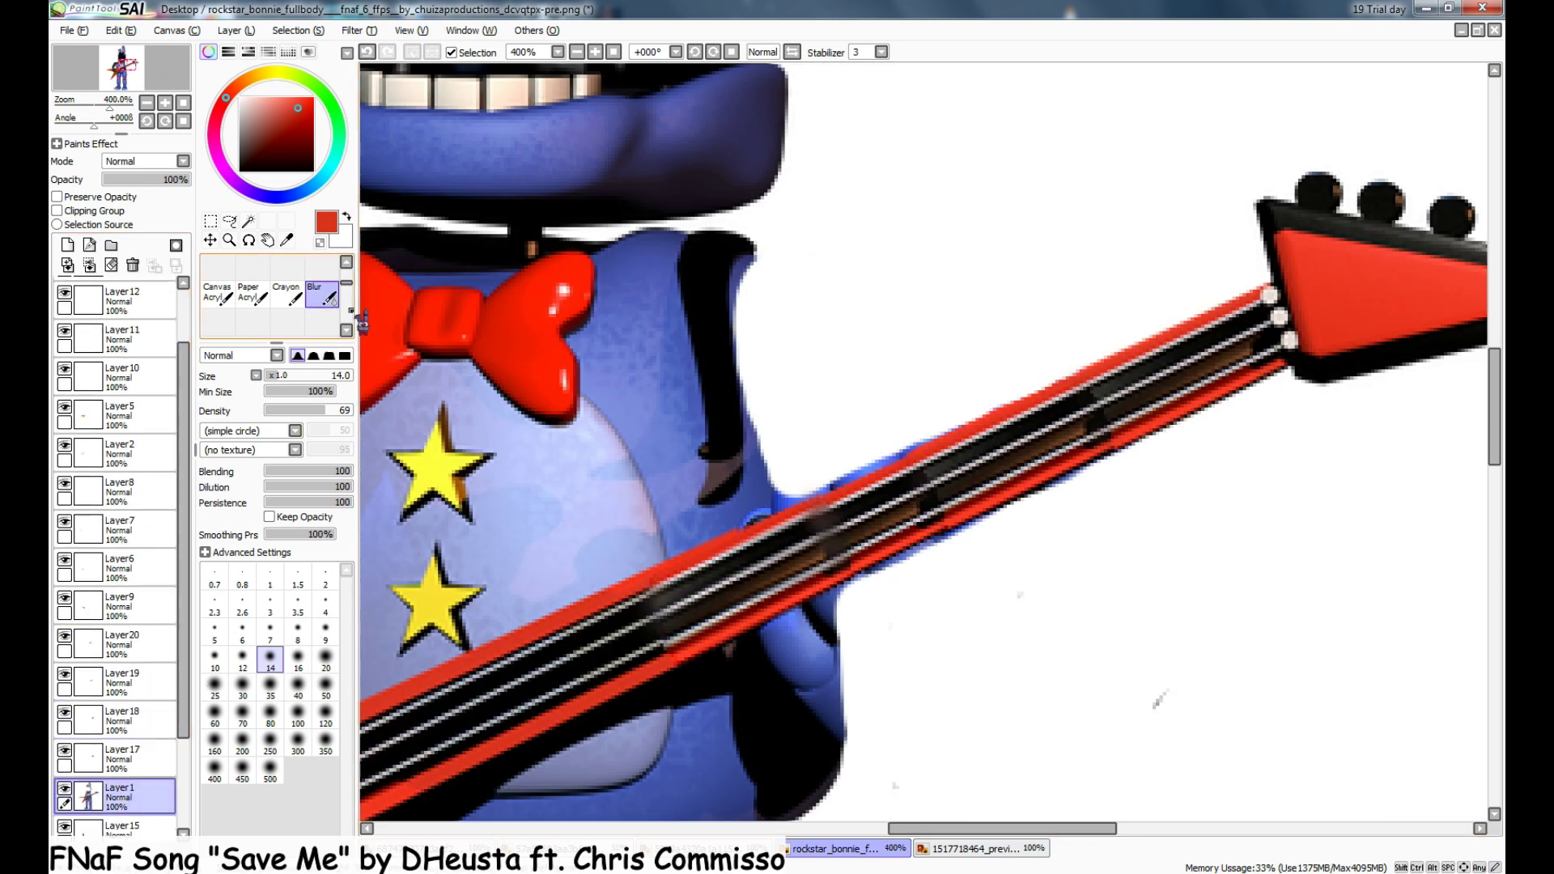
scroll(339, 304, up, 2)
click(252, 296)
key(ctrl+z)
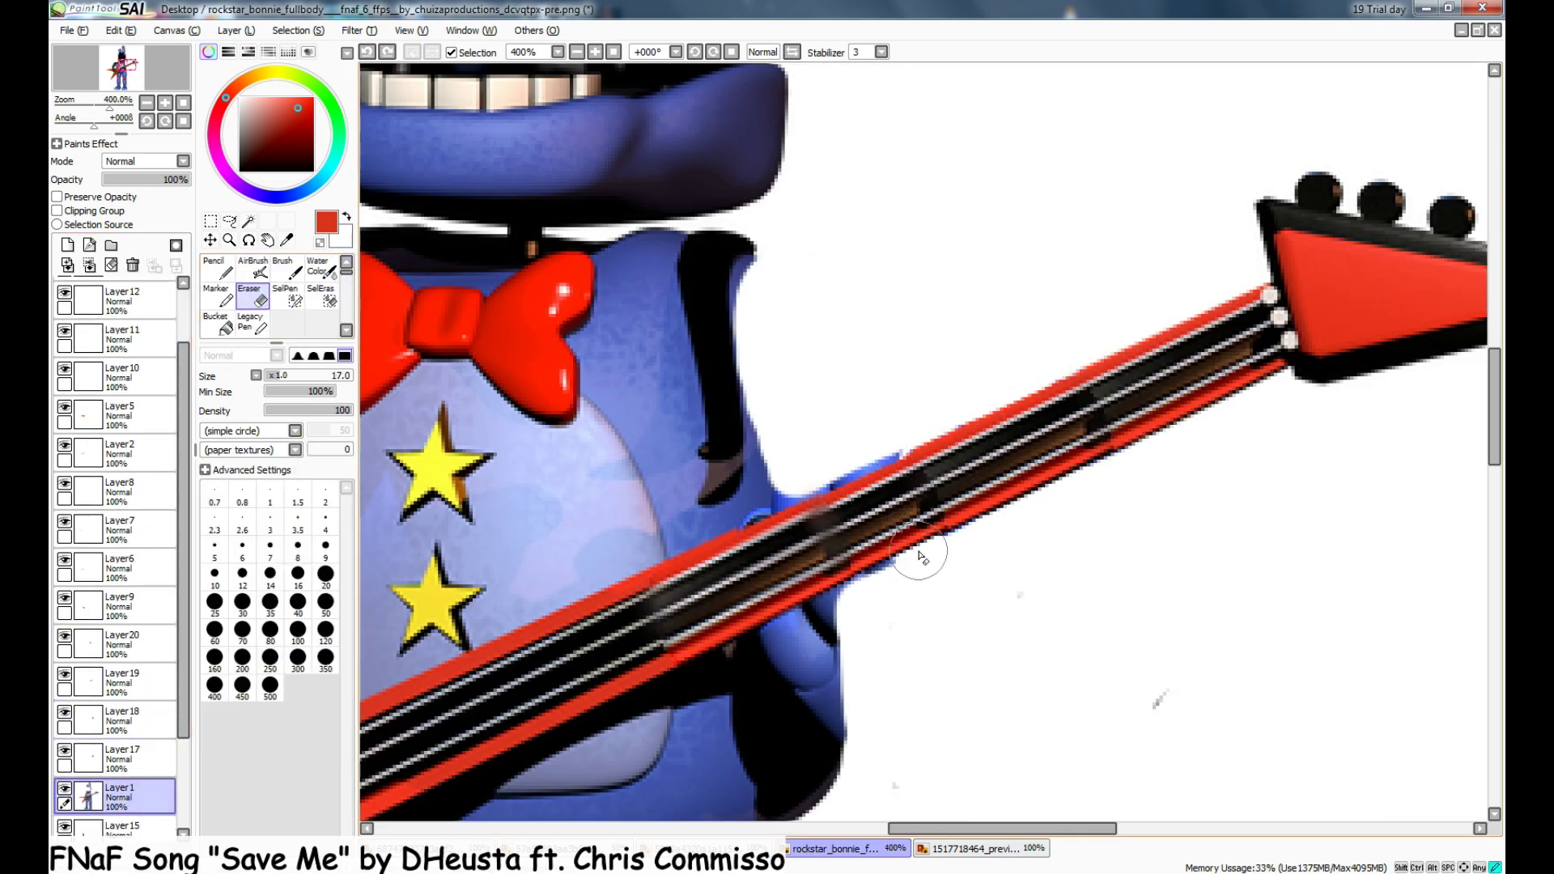
scroll(846, 609, down, 2)
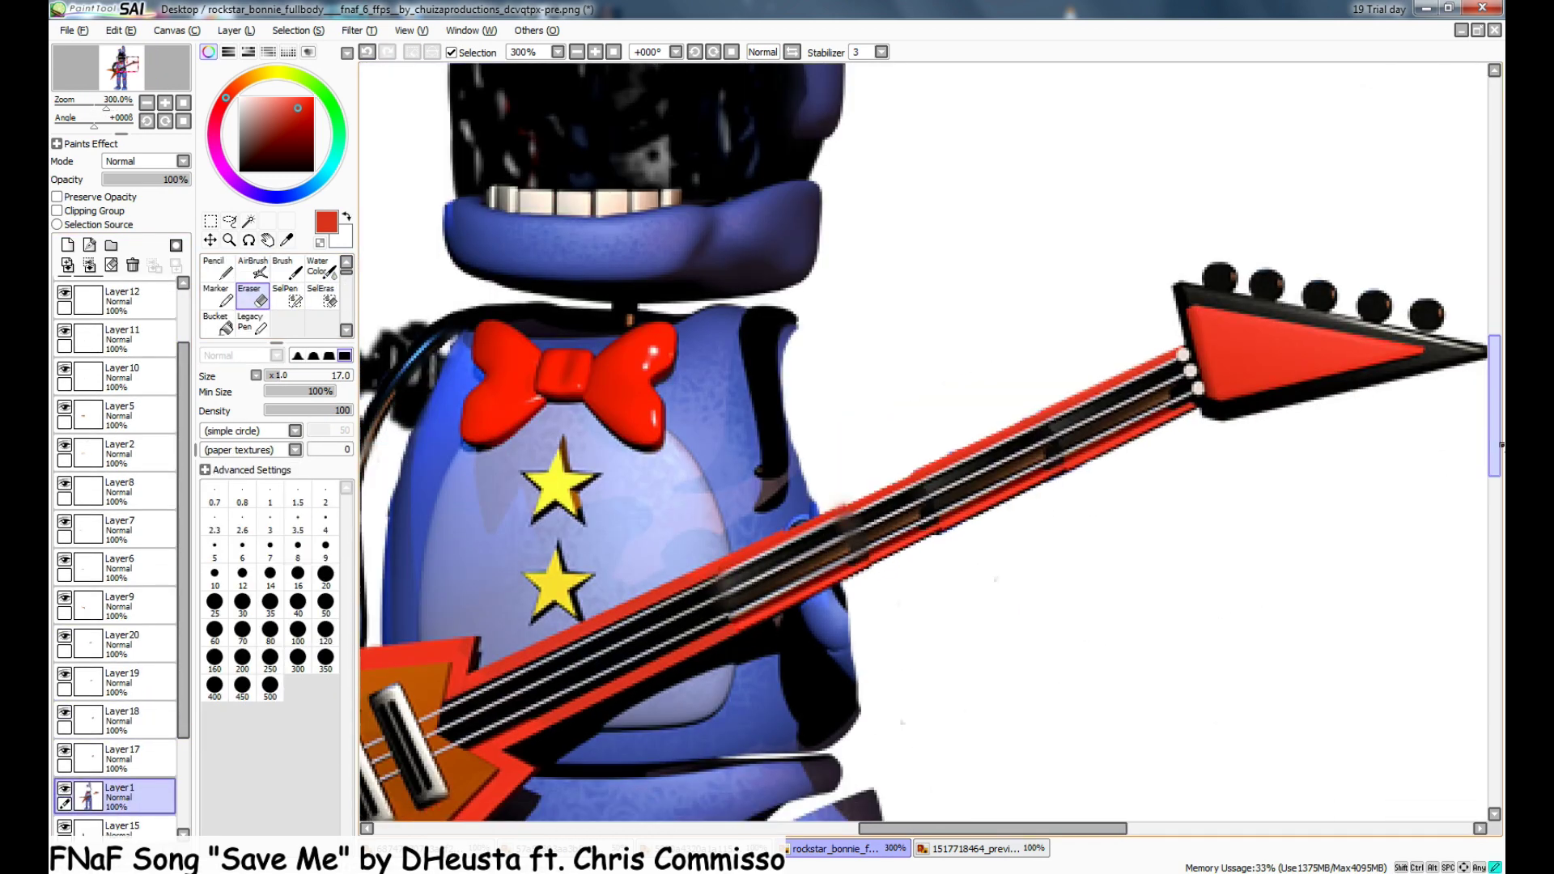
scroll(969, 574, up, 1)
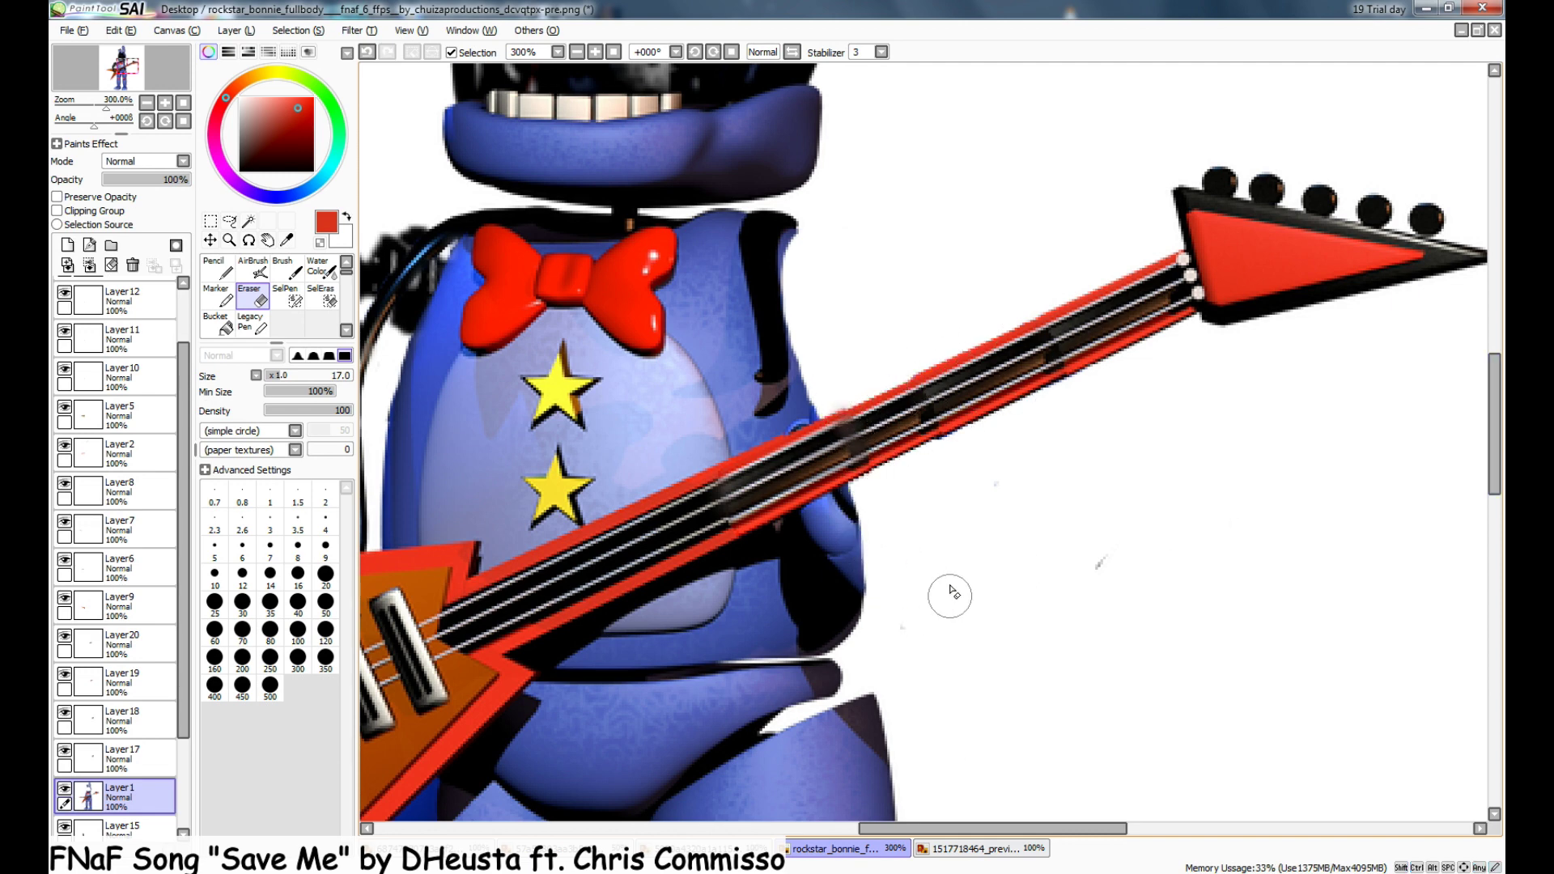
- Paint the blue arm remnant beneath the guitar neck black on Layer1 with the size 16 Pencil
scroll(872, 648, down, 3)
scroll(1086, 520, up, 5)
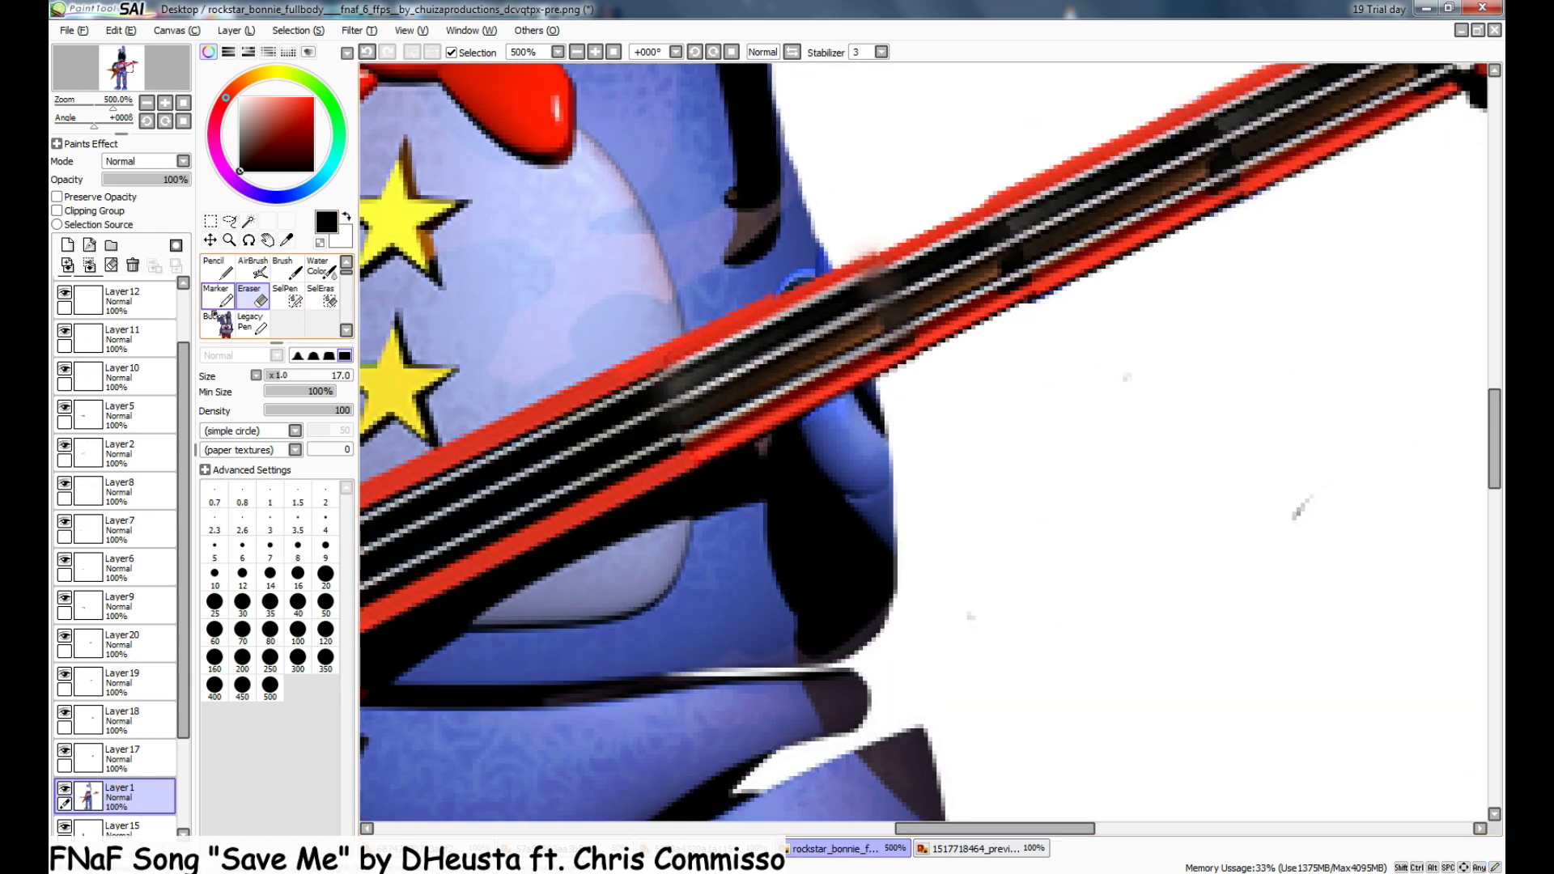
click(215, 267)
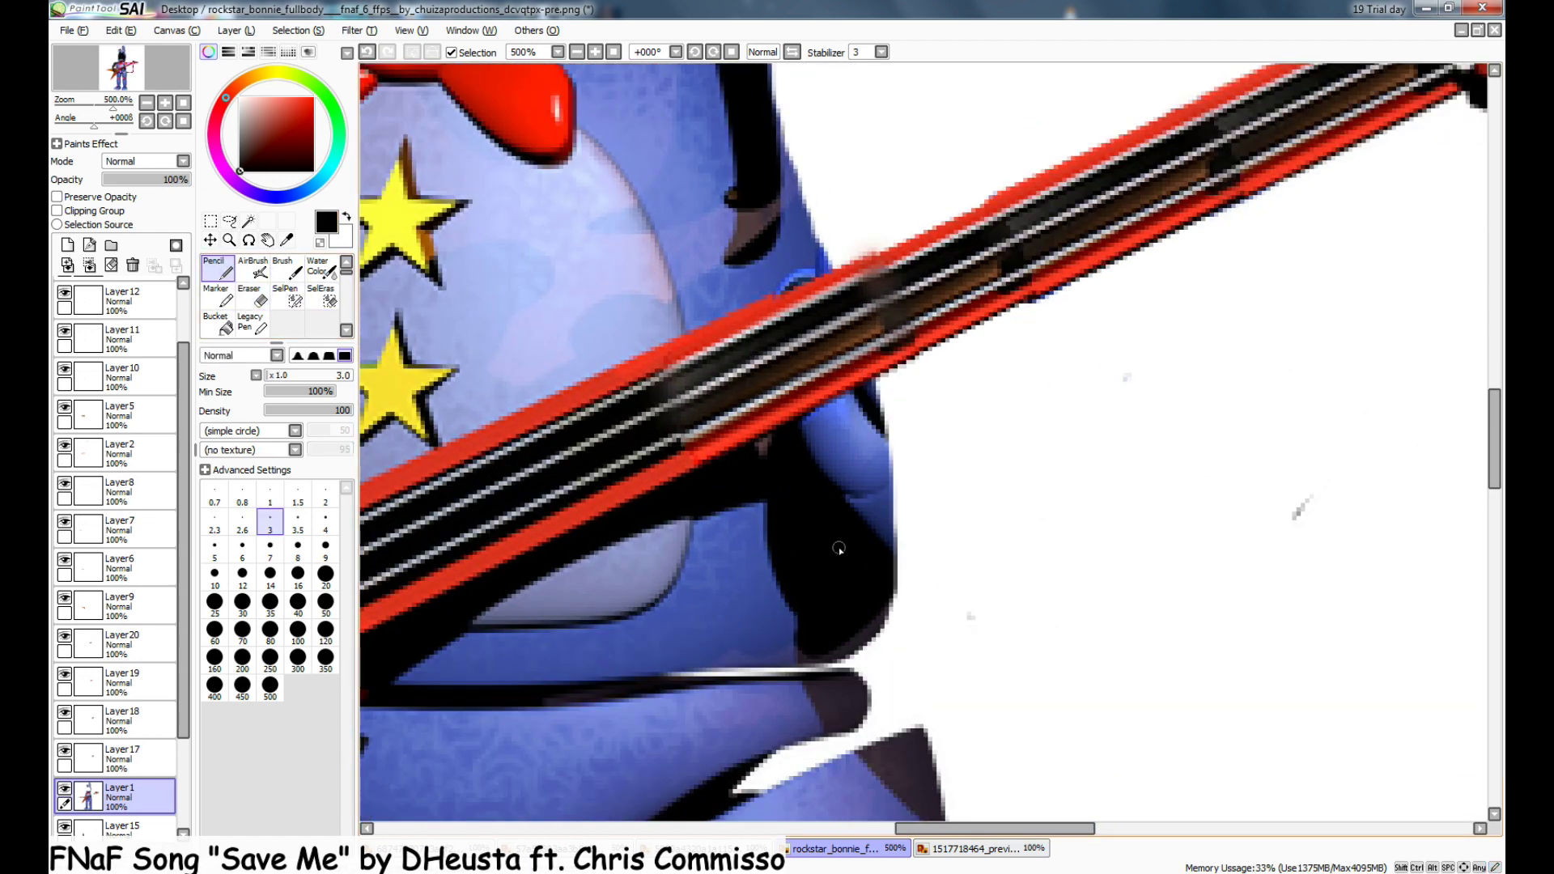
mouse_move(829, 501)
mouse_down()
mouse_move(847, 364)
mouse_move(828, 383)
mouse_up()
click(297, 578)
scroll(858, 530, up, 3)
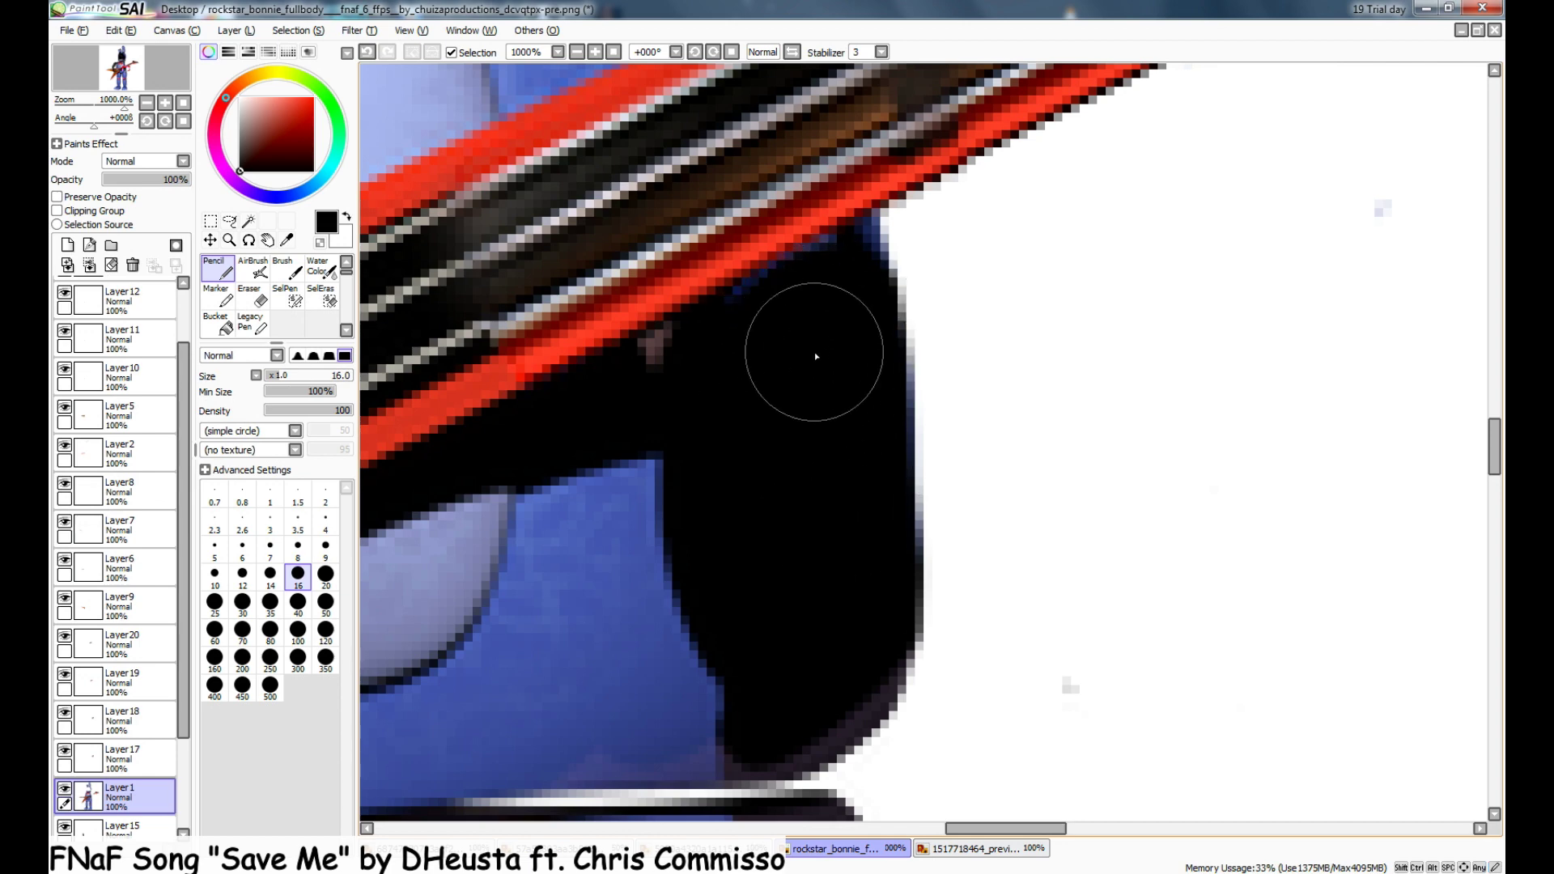
scroll(786, 381, down, 5)
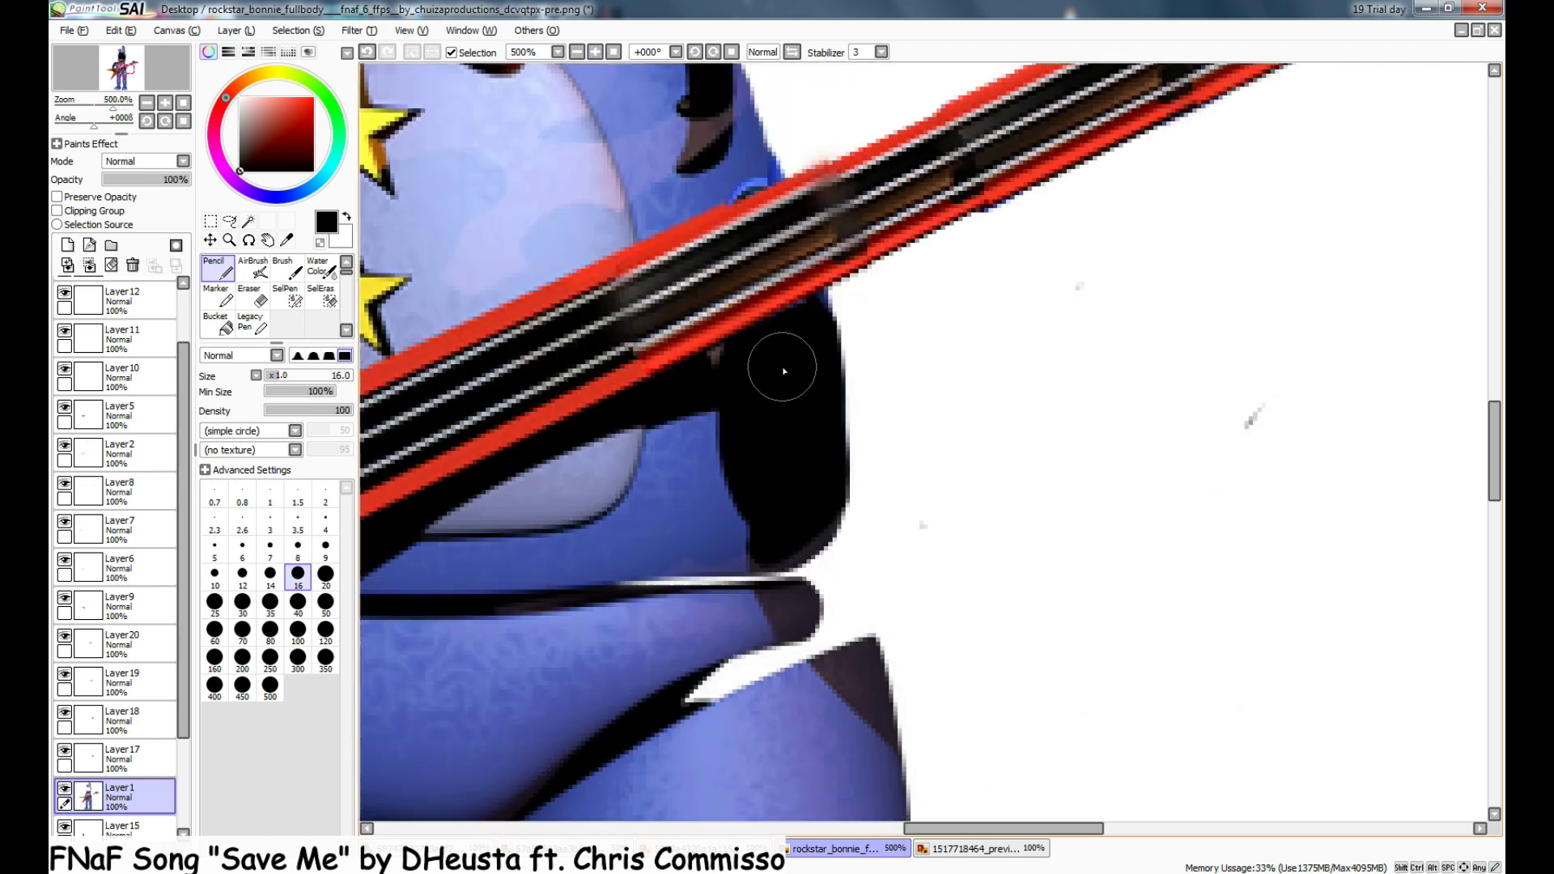
drag(1495, 483, 1495, 434)
scroll(786, 457, up, 4)
scroll(1036, 603, down, 7)
scroll(1036, 603, down, 1)
key(e)
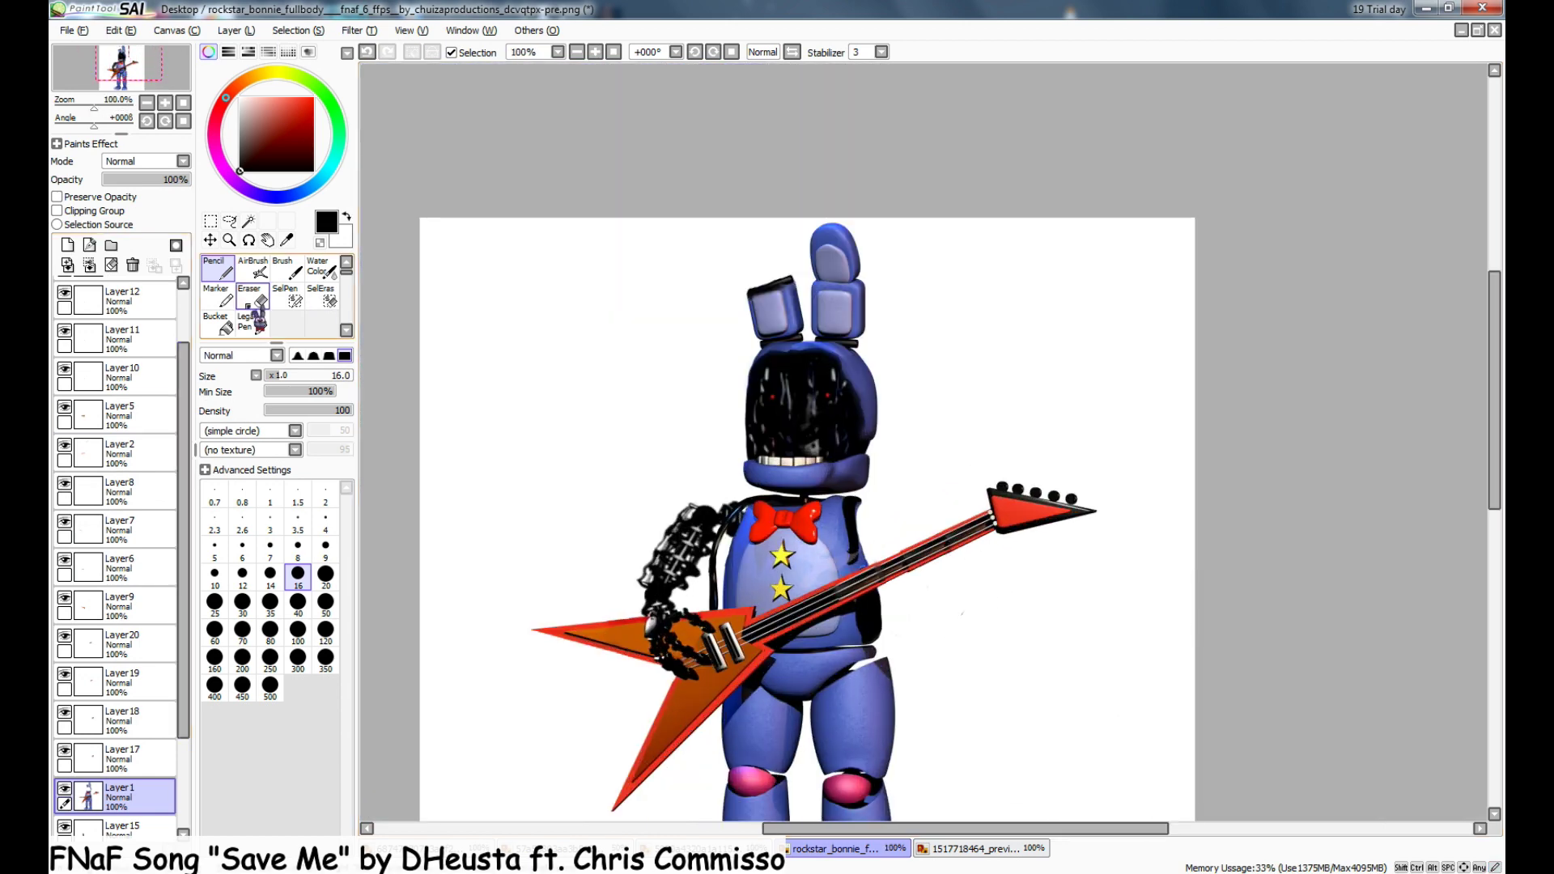
- Paste a bundle of wires into the Rockstar Bonnie image on a new layer and move that layer beneath Layer1
click(567, 849)
click(960, 850)
click(701, 848)
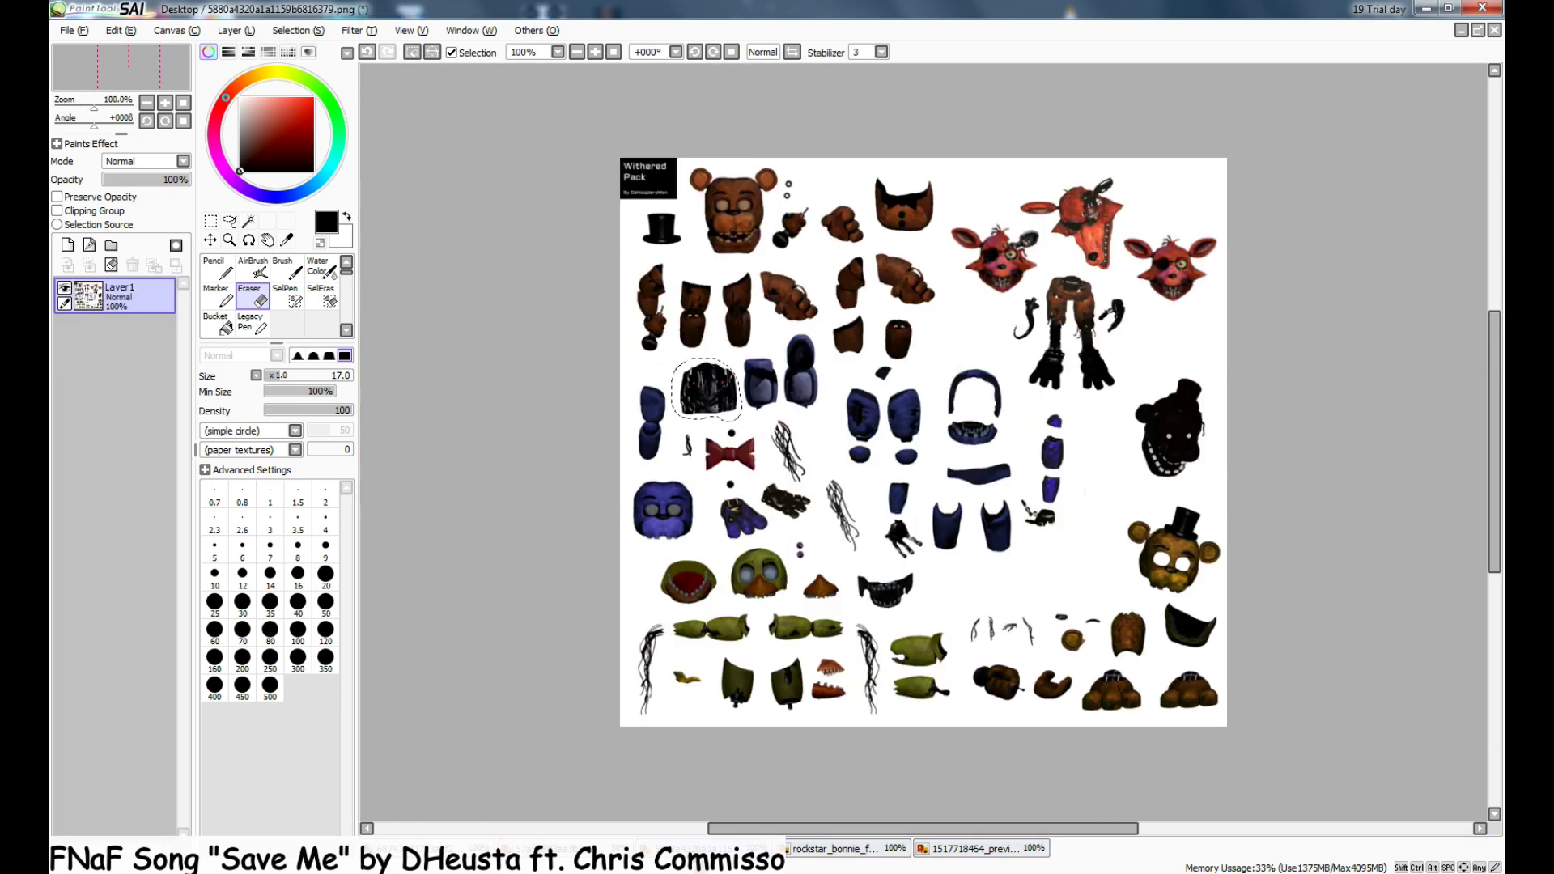
click(566, 848)
click(845, 849)
click(1026, 846)
click(852, 852)
key(ctrl+v)
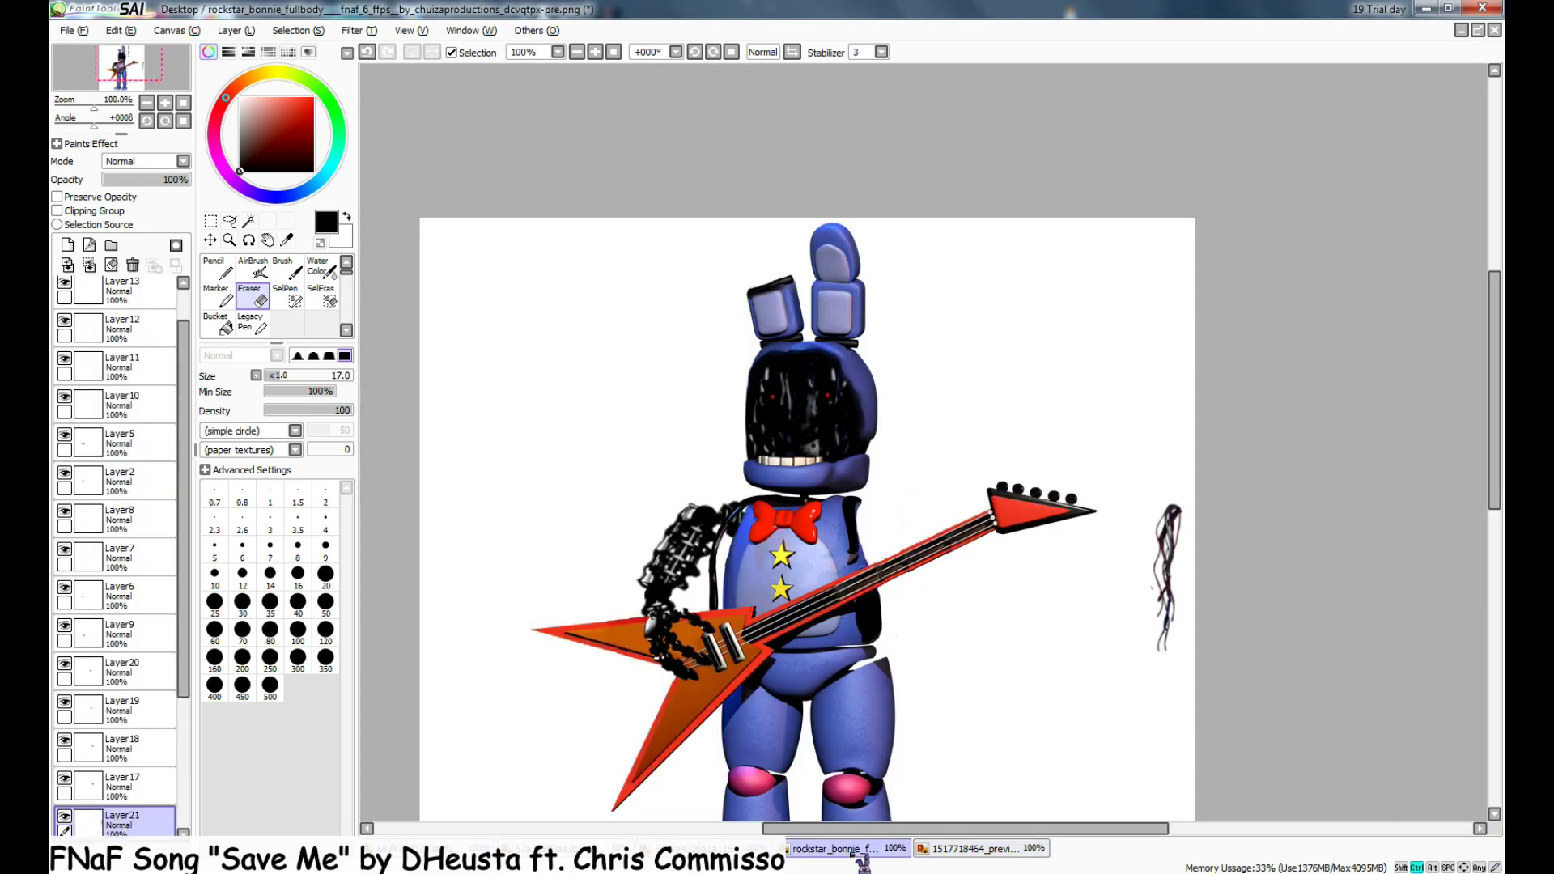
scroll(182, 616, down, 4)
drag(133, 676, 136, 710)
- Move and tilt the pasted wires so they hang from the armless shoulder behind the guitar neck, and apply the transform
key(ctrl+t)
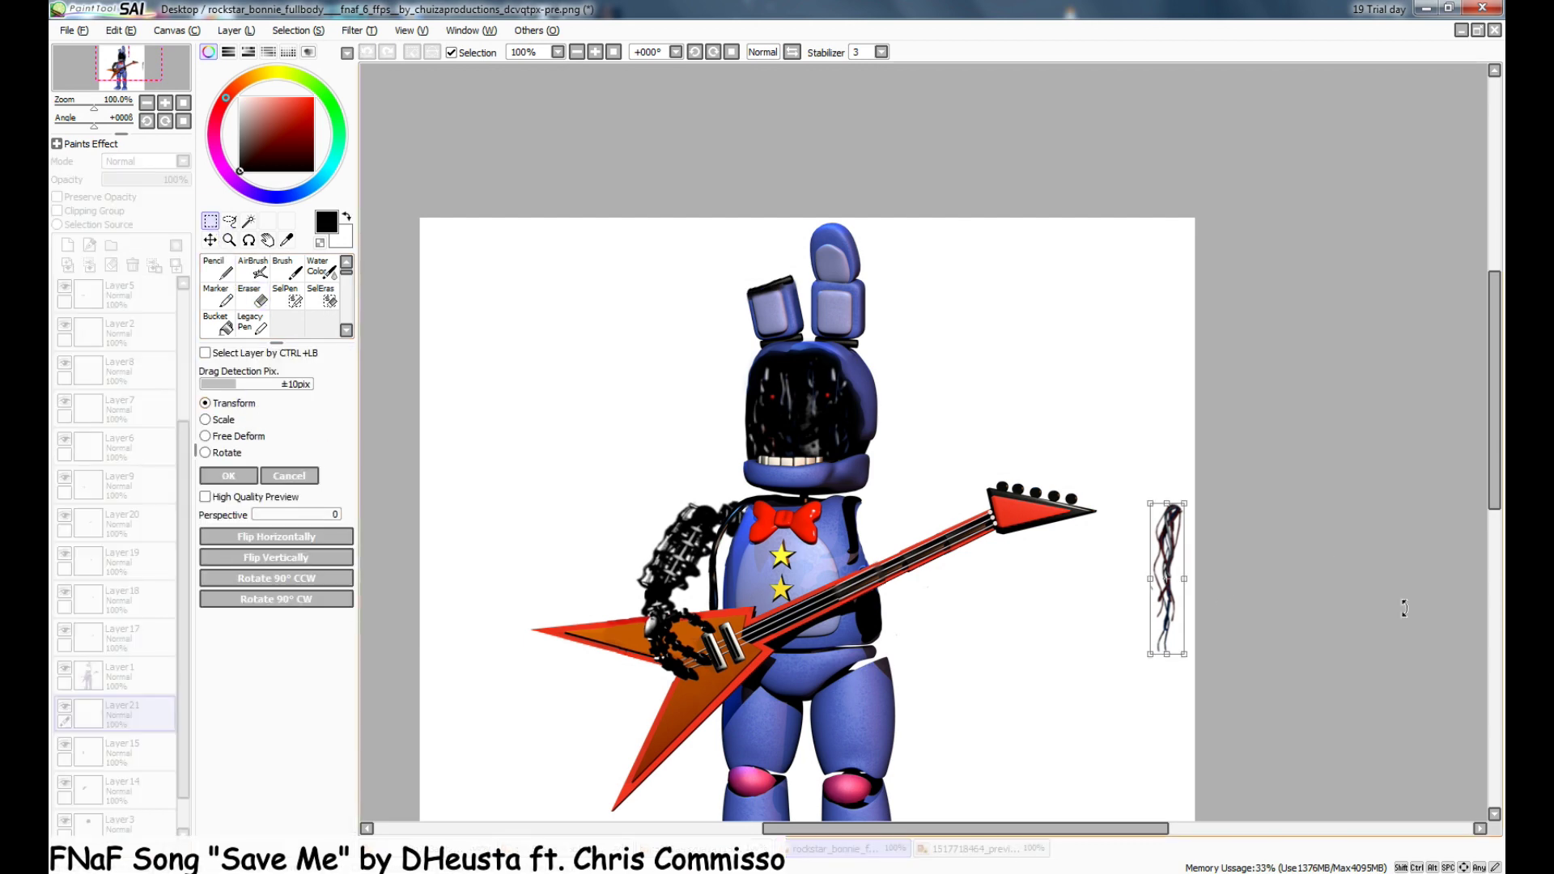
drag(1178, 578, 1125, 583)
drag(1140, 668, 894, 624)
scroll(918, 611, up, 2)
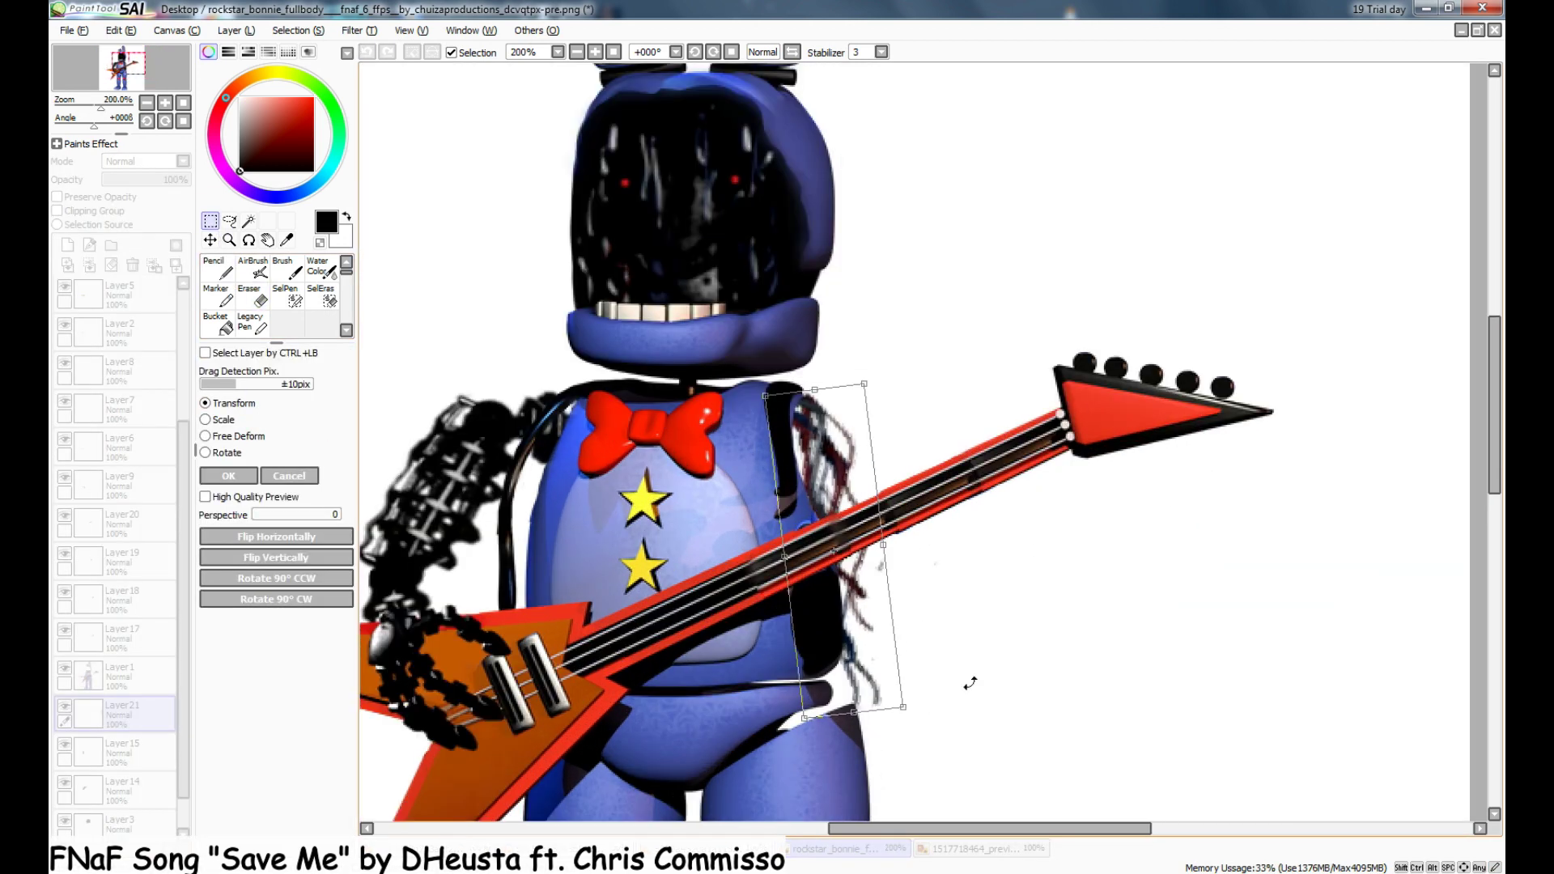
drag(883, 709, 917, 676)
key(Return)
scroll(976, 529, up, 1)
- Paint black behind the torso's edge beside the wires on Layer15 with the size 16 Brush, and ready the size 14 Blur brush on Layer1
click(144, 754)
click(286, 269)
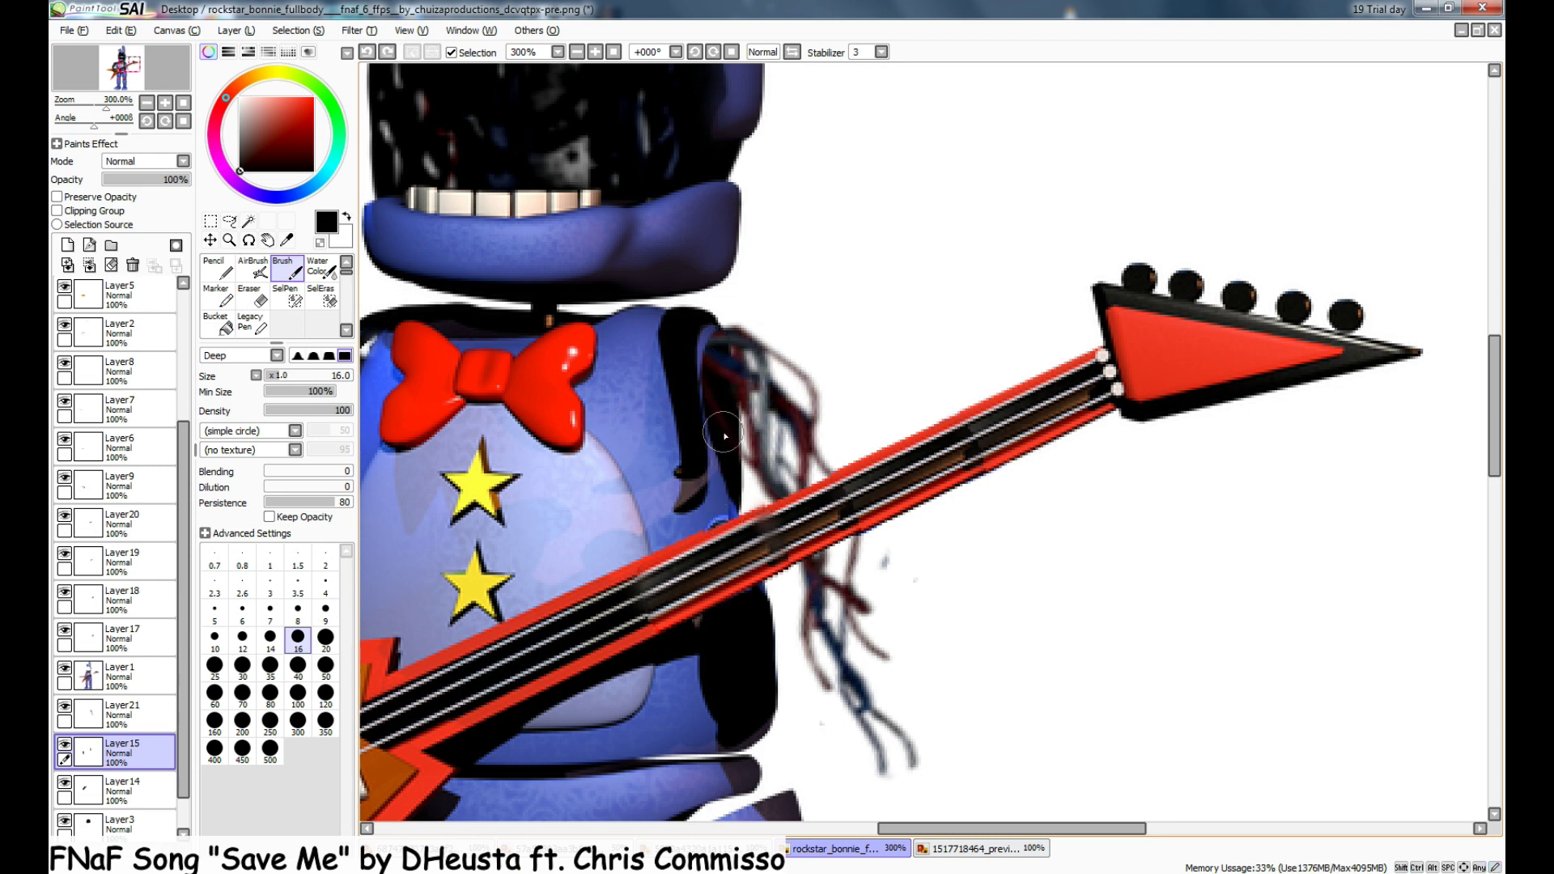
scroll(669, 489, down, 1)
scroll(1000, 811, up, 1)
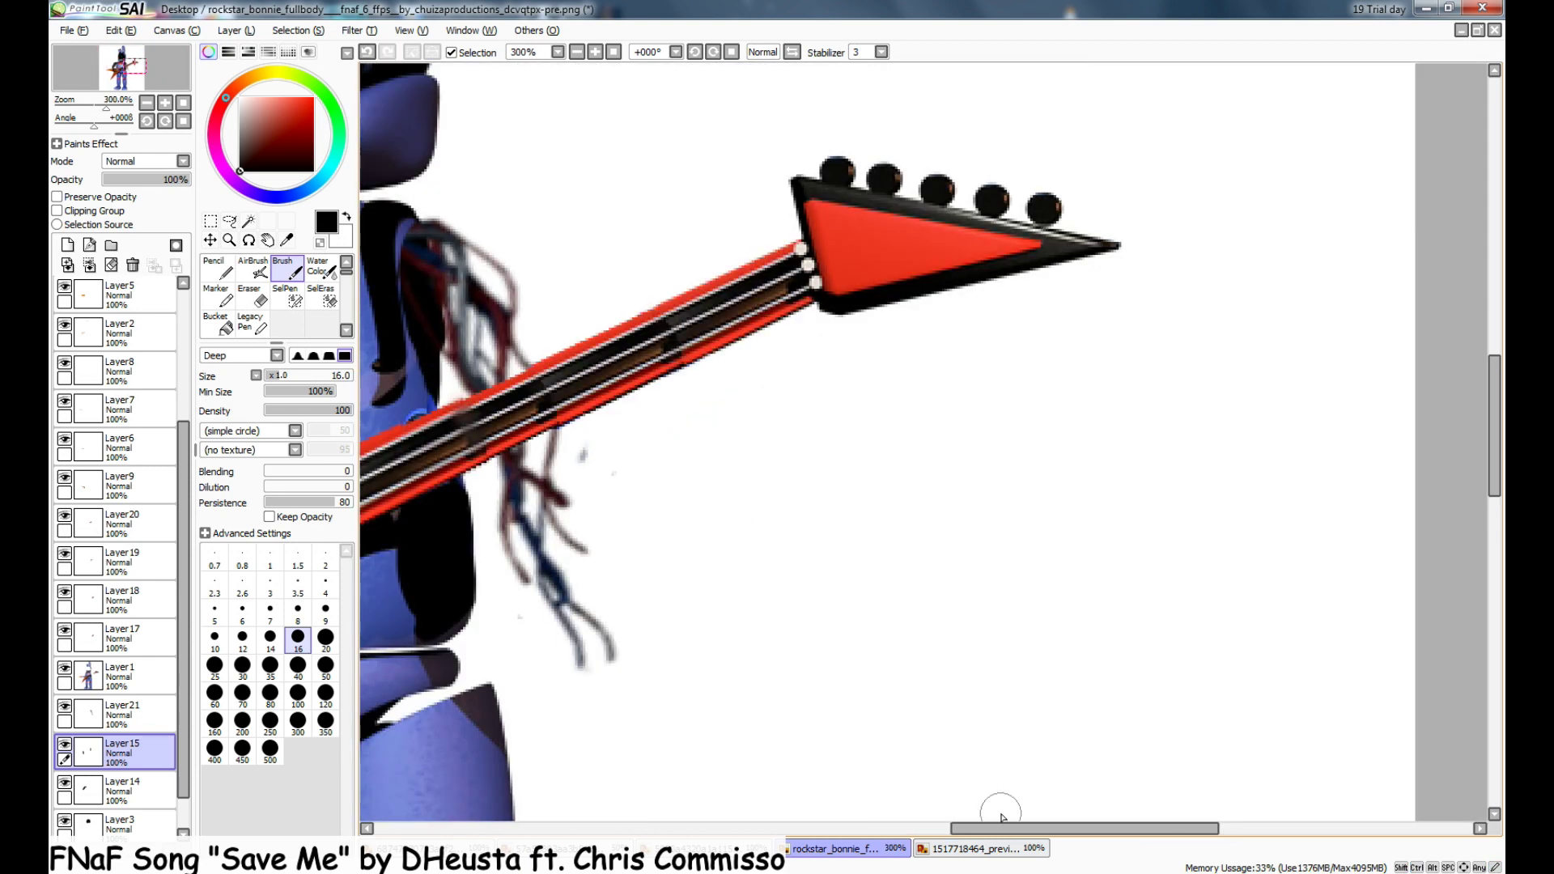
scroll(1000, 812, down, 1)
scroll(558, 603, up, 2)
drag(347, 273, 346, 288)
click(329, 267)
click(137, 676)
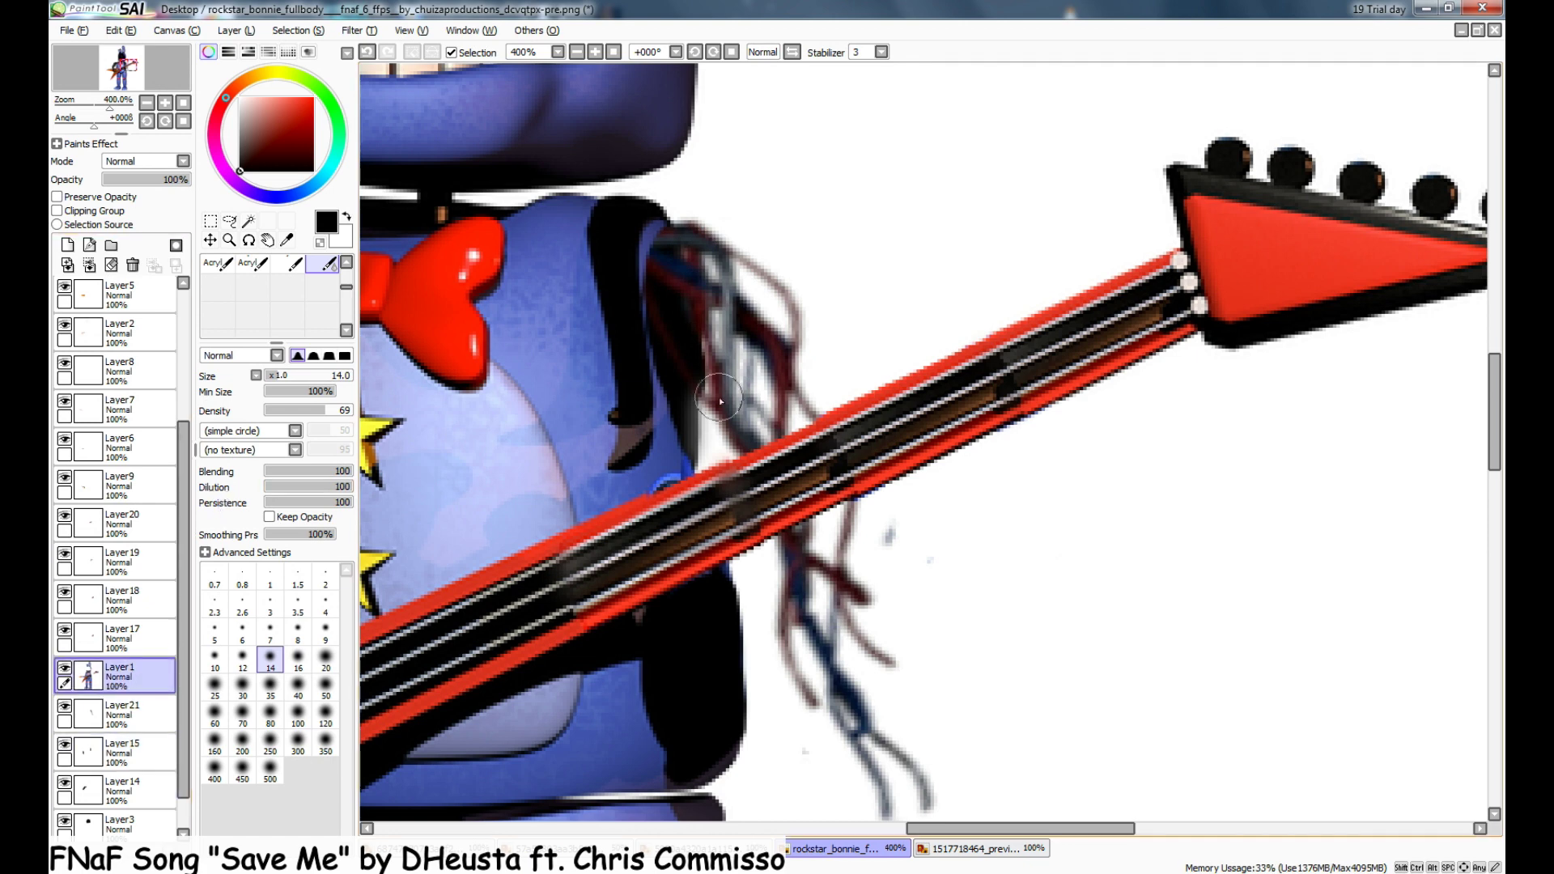
scroll(742, 412, down, 3)
scroll(836, 394, down, 2)
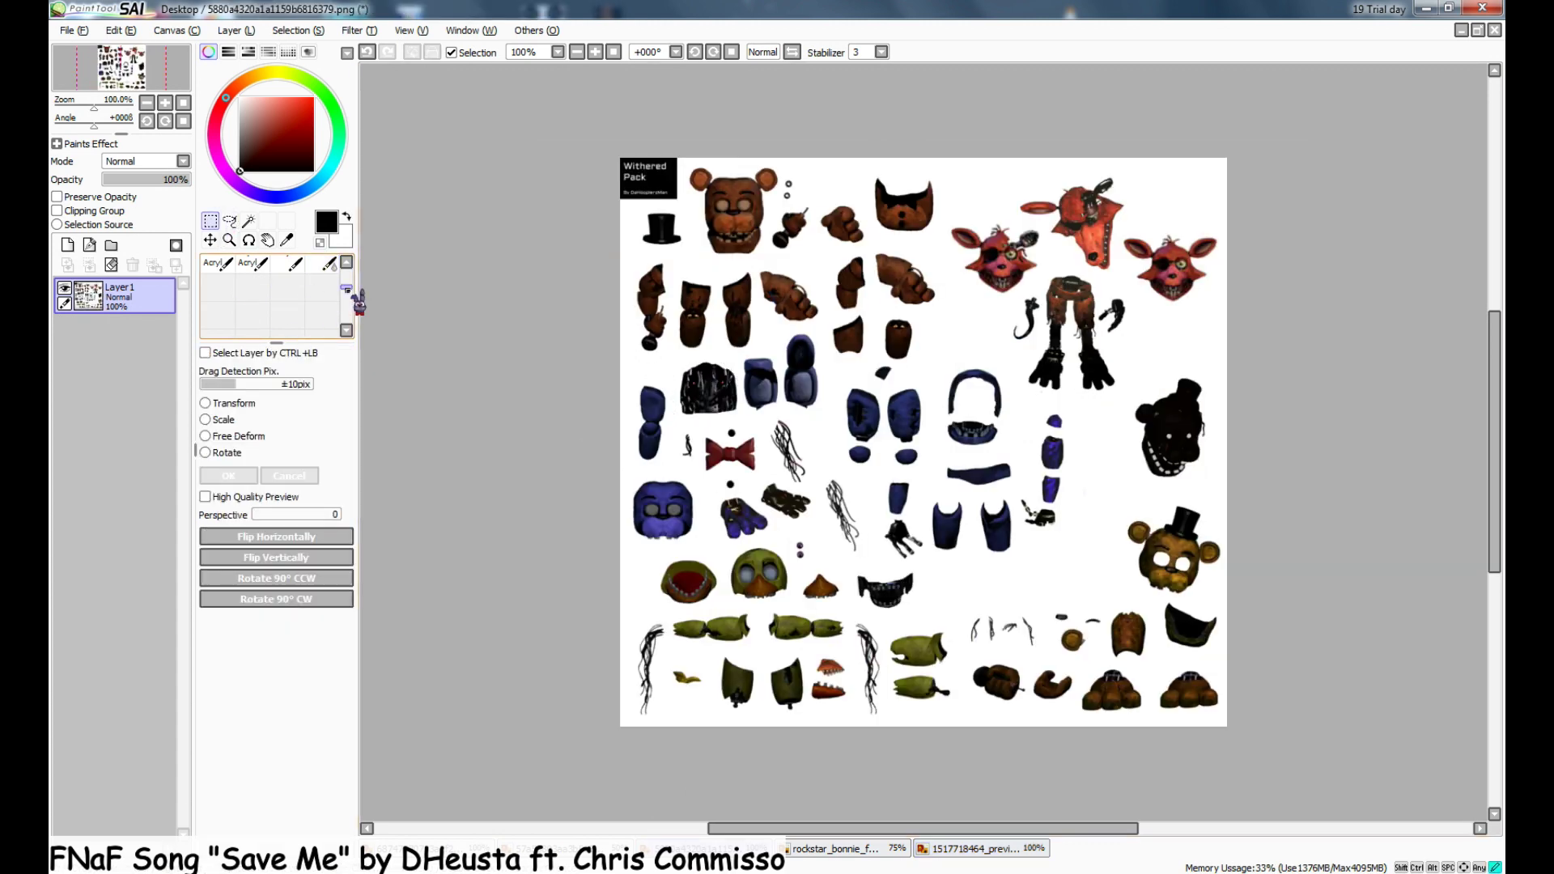
- Paste a second wire bundle into the Rockstar Bonnie image on Layer22 and place that layer beneath Layer1
click(848, 842)
key(ctrl+v)
drag(184, 627, 184, 719)
drag(138, 702, 153, 765)
- Position and enlarge the second wire bundle over the first one at the armless shoulder, and apply the transform
key(ctrl+t)
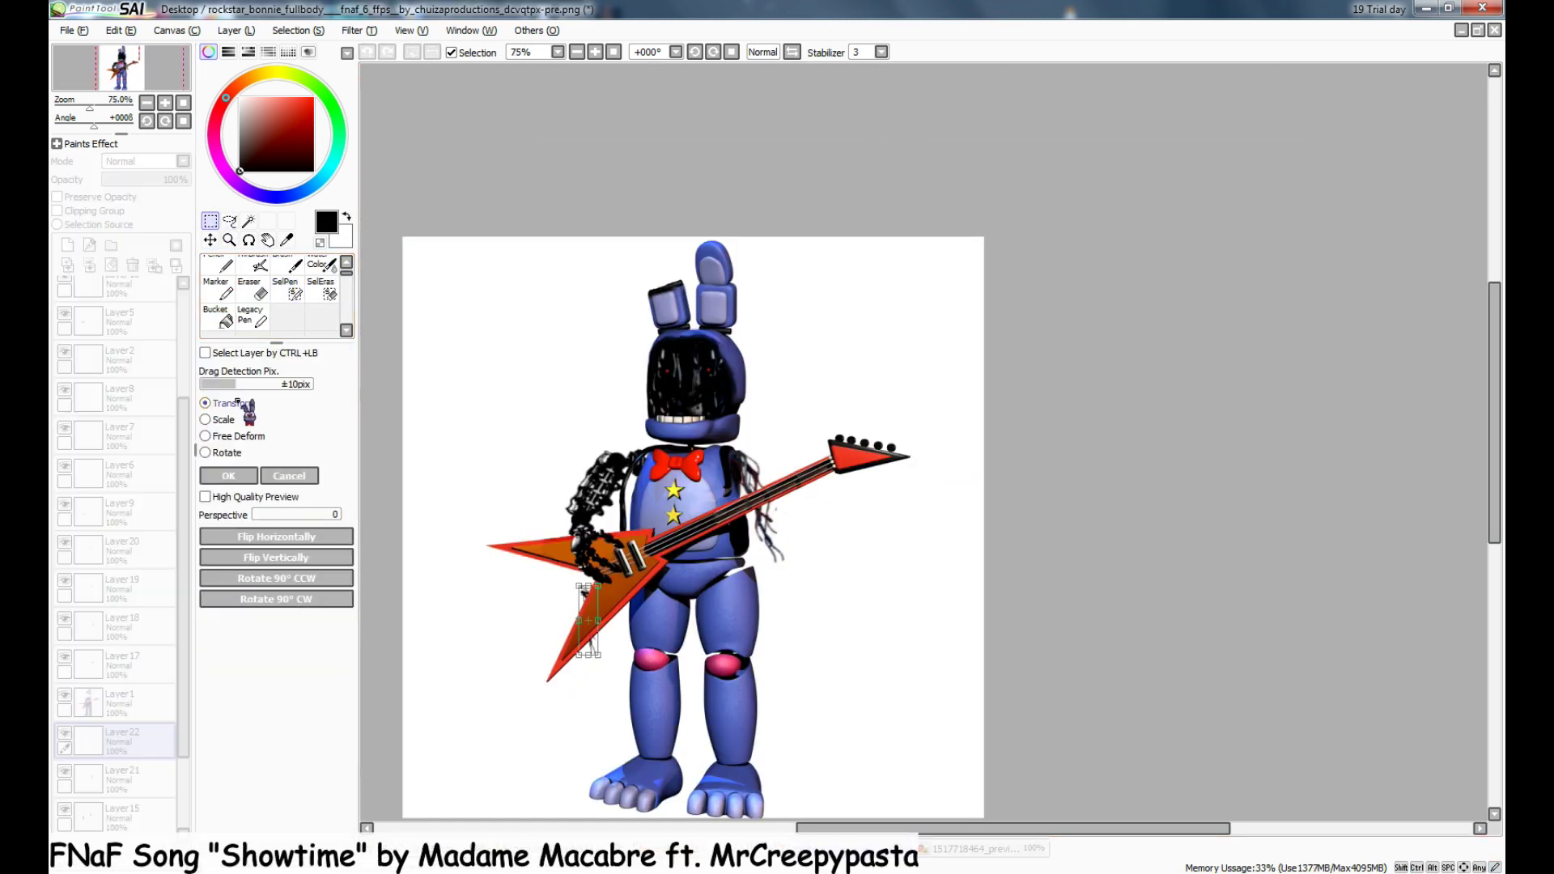
drag(638, 701, 754, 544)
drag(790, 643, 711, 652)
scroll(792, 502, up, 2)
drag(720, 583, 717, 617)
mouse_move(709, 680)
mouse_down()
mouse_move(729, 676)
mouse_move(719, 703)
mouse_up()
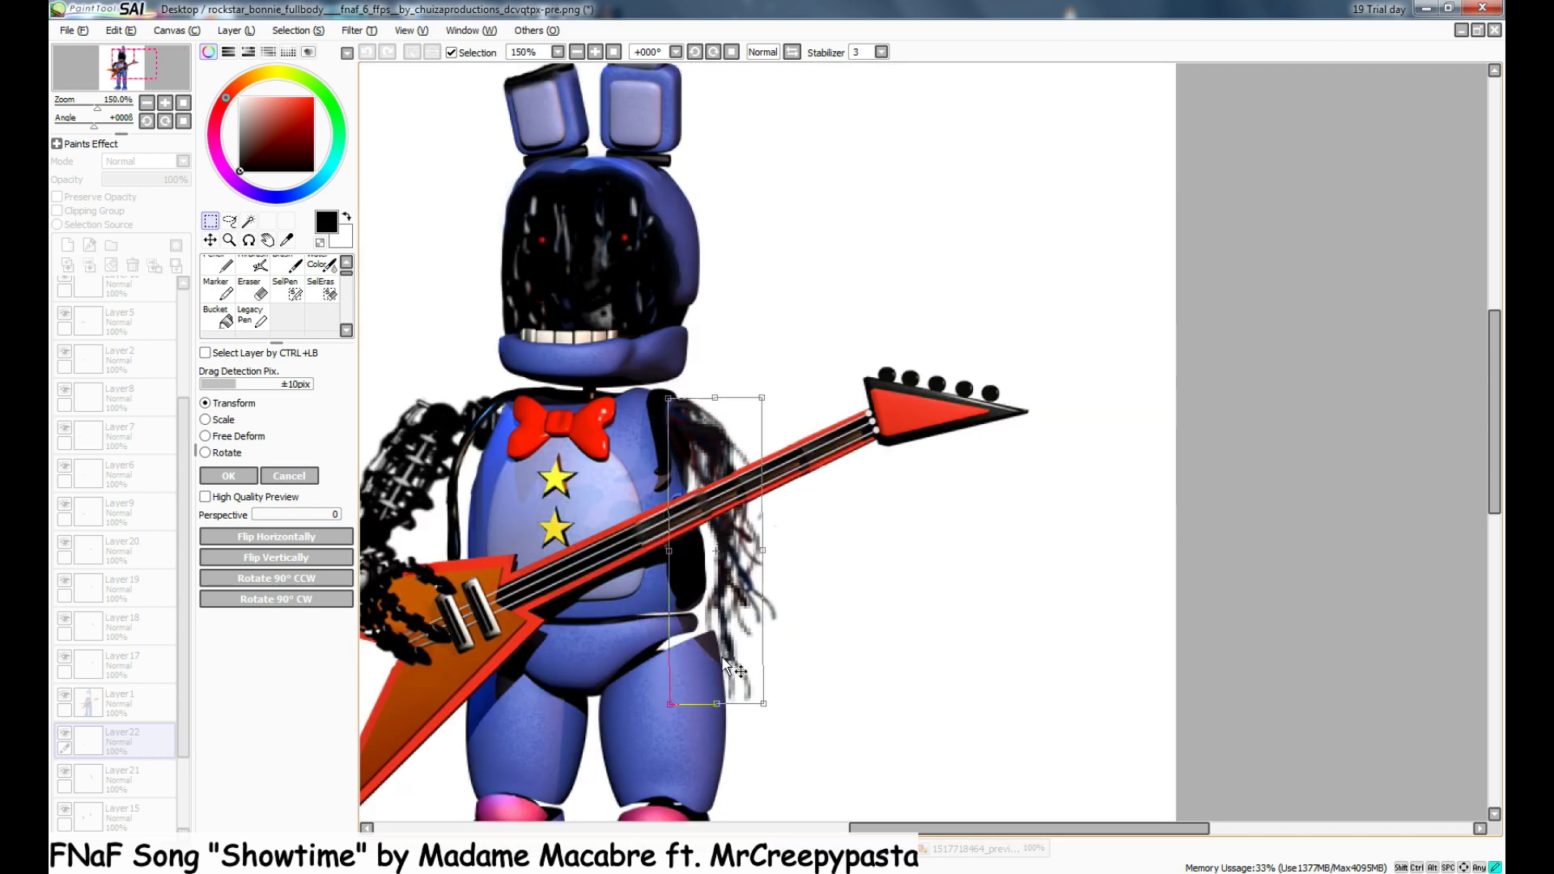
click(250, 478)
scroll(548, 573, down, 4)
scroll(548, 573, up, 2)
click(964, 842)
click(849, 842)
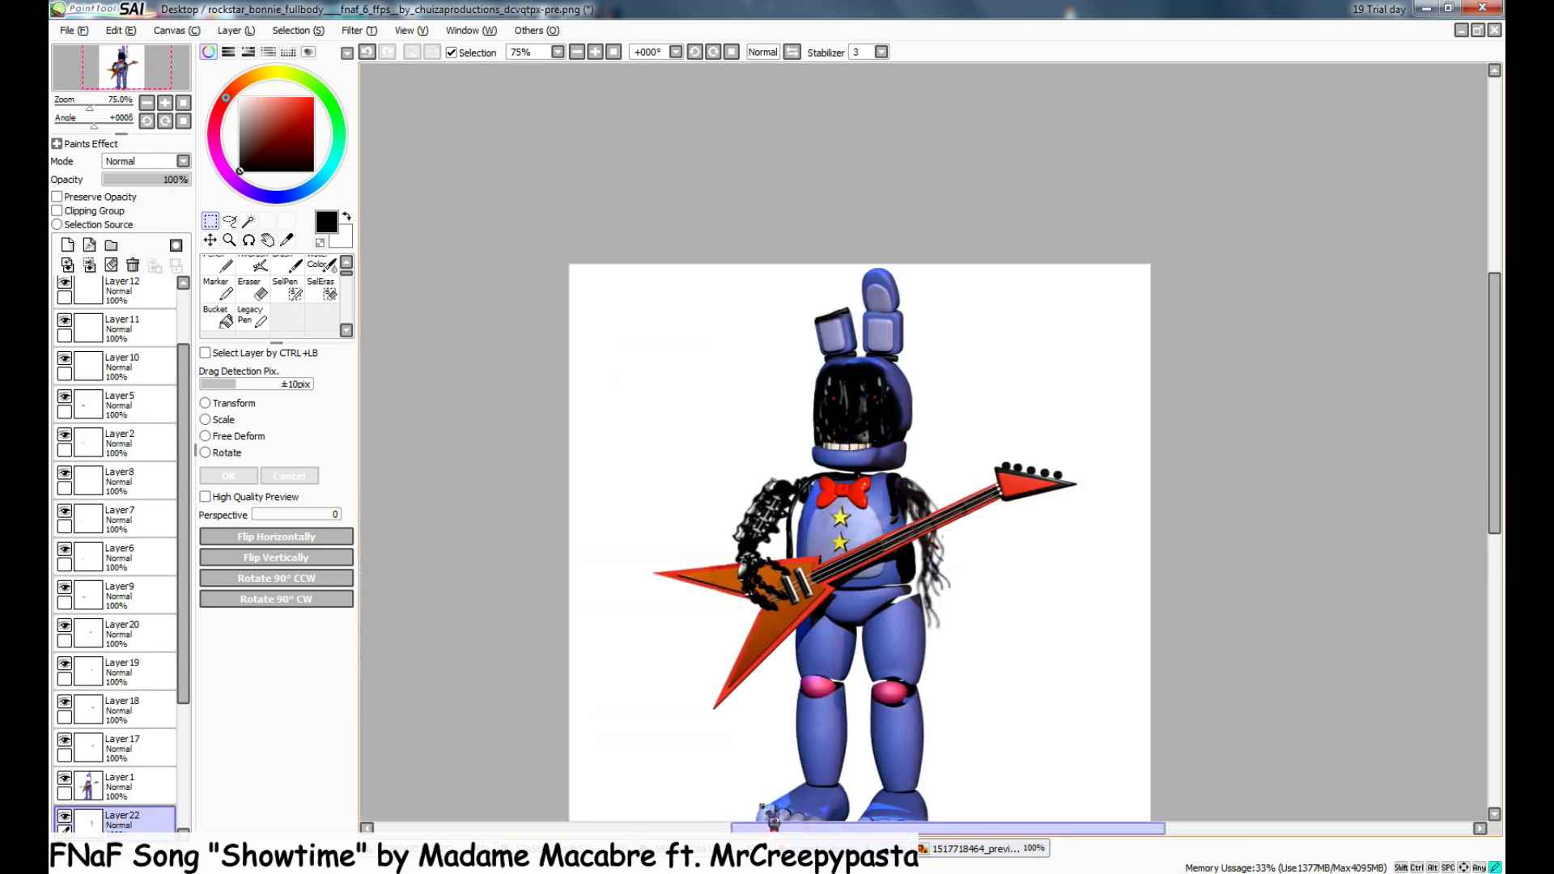
click(555, 847)
click(848, 846)
- Erase the torso's black shoulder outline, neck joint and upper edges around the bow tie on Layer1 with the size 17 eraser
scroll(922, 441, up, 5)
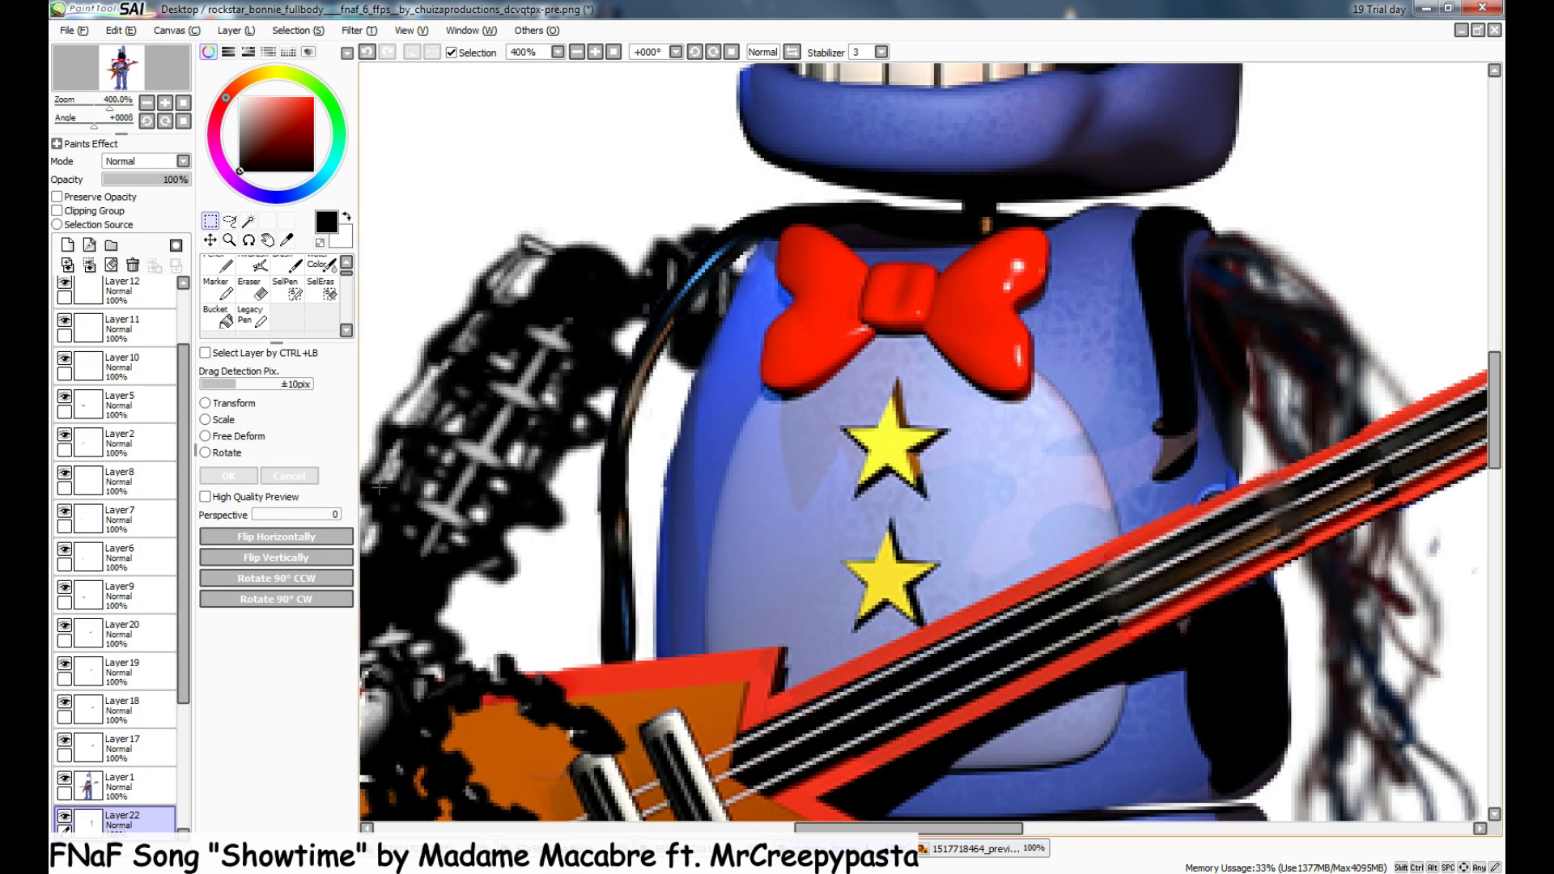
click(121, 785)
click(253, 288)
mouse_move(778, 504)
mouse_down()
mouse_move(723, 401)
mouse_move(767, 272)
mouse_up()
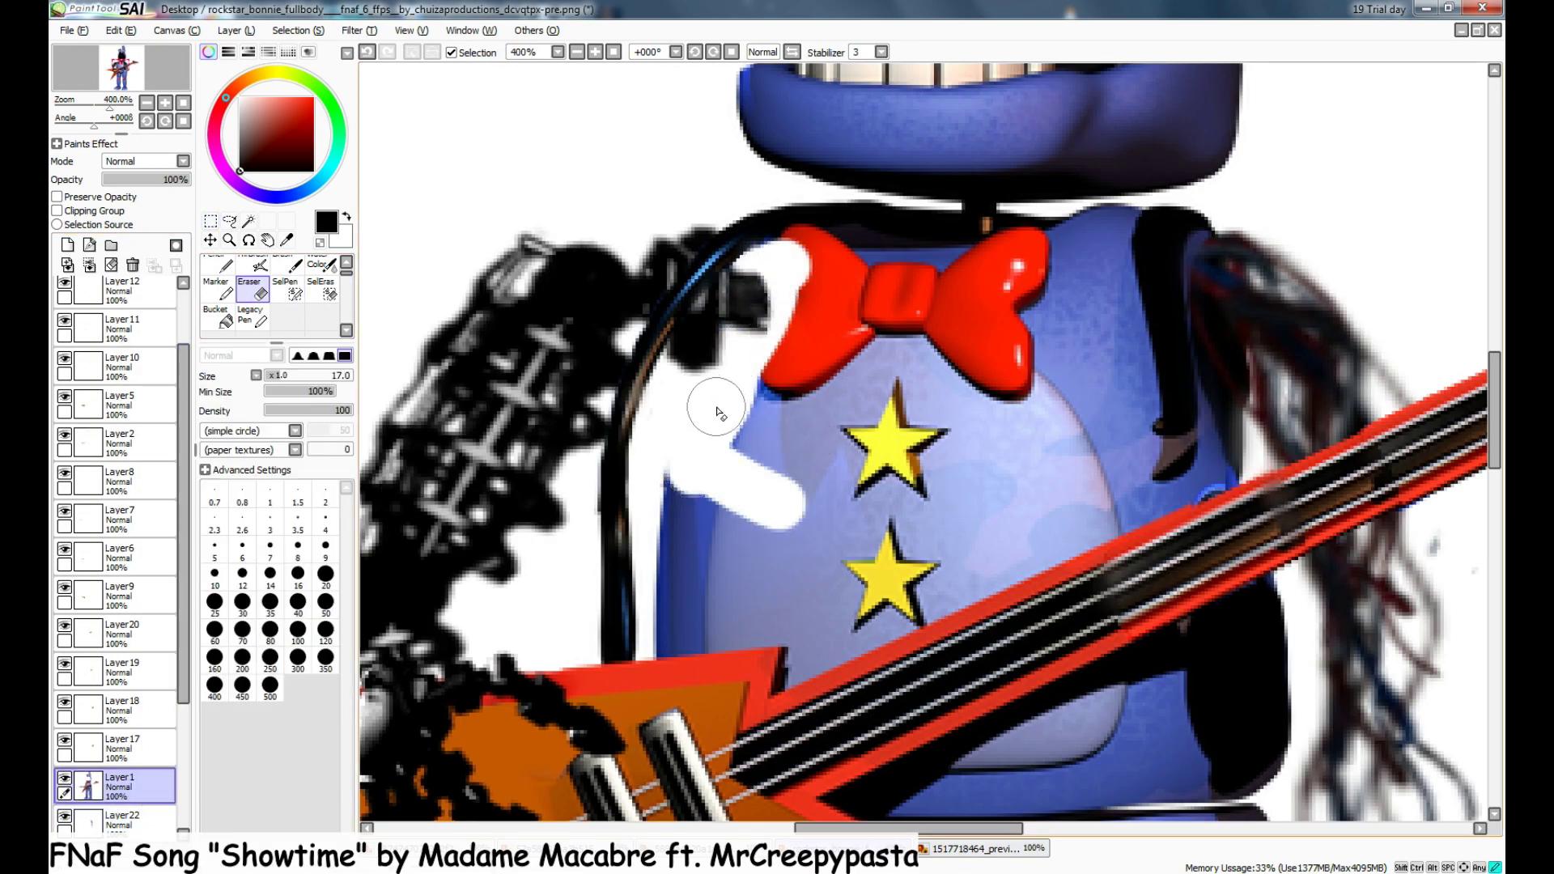
mouse_move(834, 495)
mouse_down()
mouse_move(765, 236)
mouse_move(682, 338)
mouse_move(744, 255)
mouse_move(846, 222)
mouse_move(968, 236)
mouse_up()
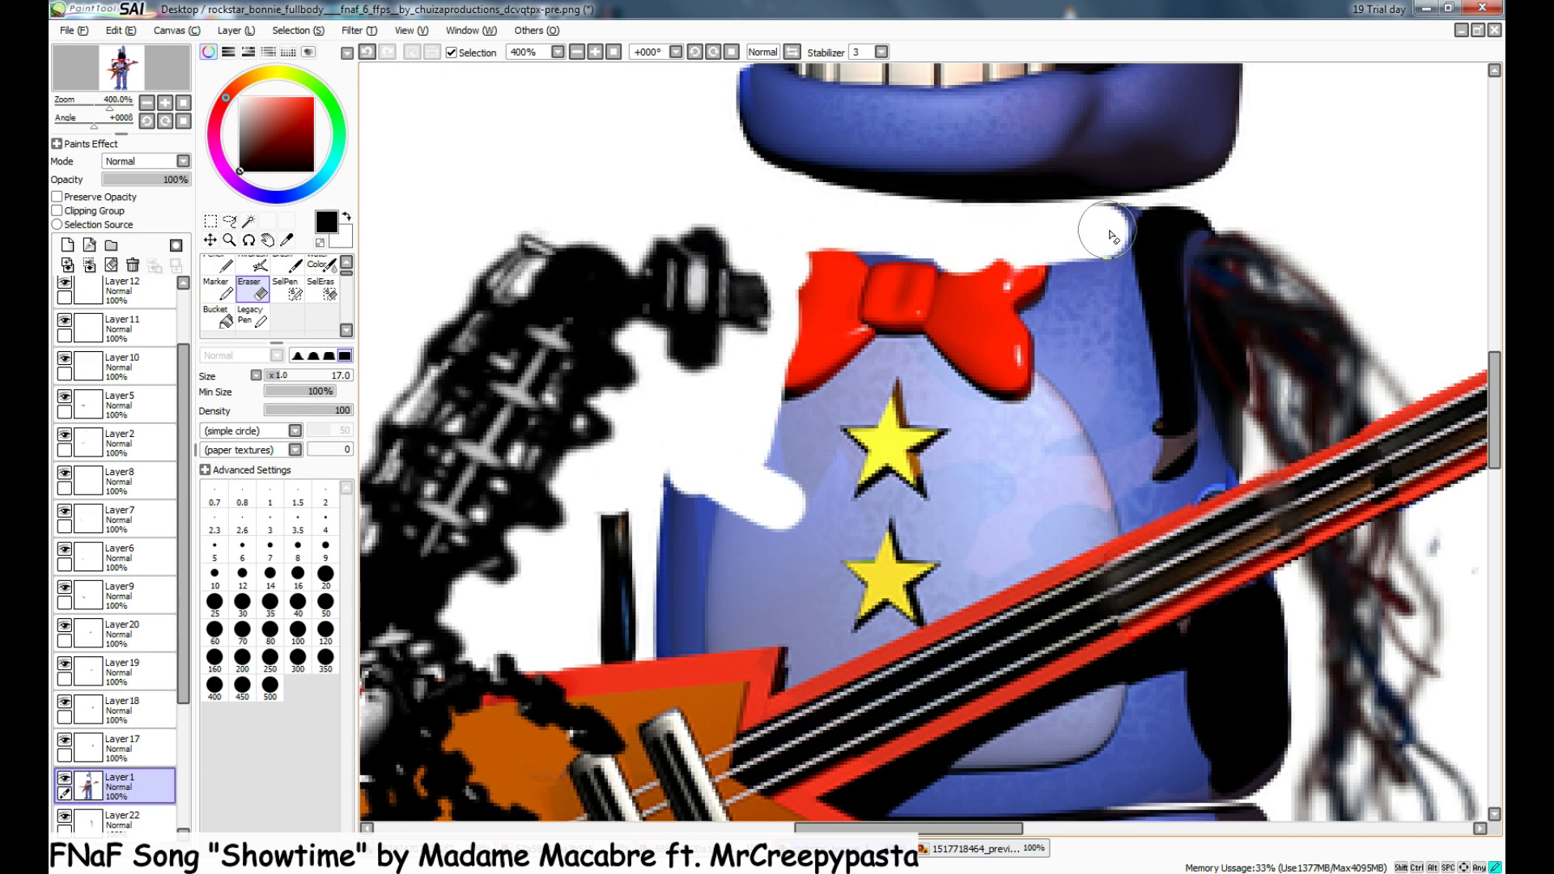
mouse_move(1163, 230)
mouse_down()
mouse_move(1192, 254)
mouse_move(1132, 409)
mouse_up()
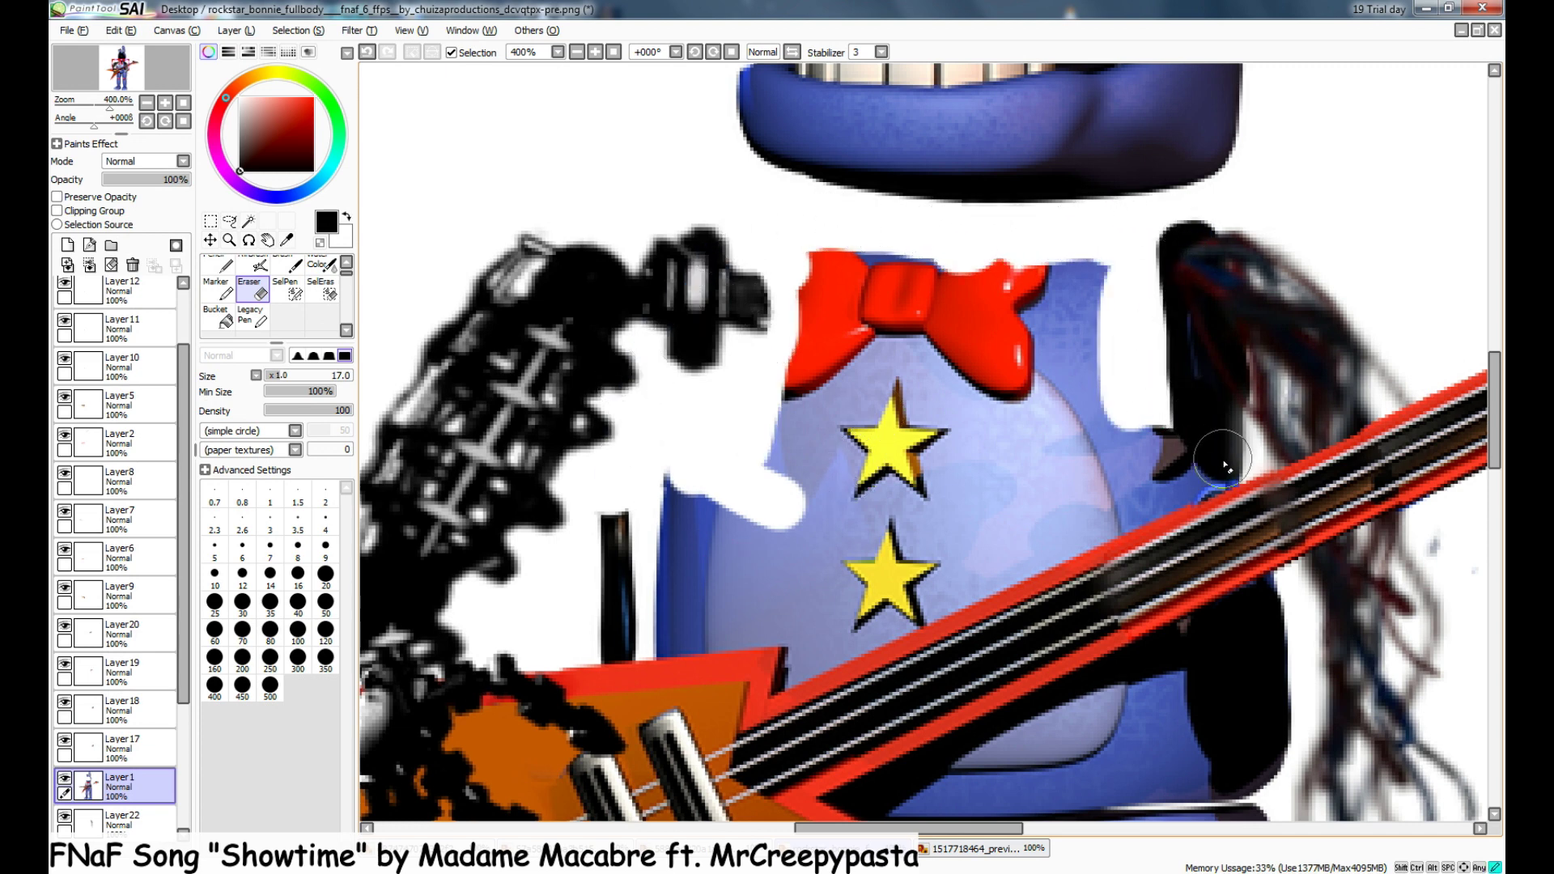
- Erase the remaining chest, bow tie and stars above the guitar neck on Layer1, undoing misplaced strokes
mouse_move(1147, 502)
mouse_down()
mouse_move(913, 604)
mouse_move(763, 460)
mouse_up()
scroll(923, 660, up, 1)
key(ctrl+z)
mouse_move(933, 571)
mouse_down()
mouse_move(849, 617)
mouse_move(806, 609)
mouse_move(624, 406)
mouse_move(474, 457)
mouse_move(494, 519)
mouse_move(467, 629)
mouse_move(484, 632)
mouse_move(569, 521)
mouse_move(545, 624)
mouse_move(722, 606)
mouse_move(688, 487)
mouse_move(605, 625)
mouse_up()
click(856, 615)
key(ctrl+z)
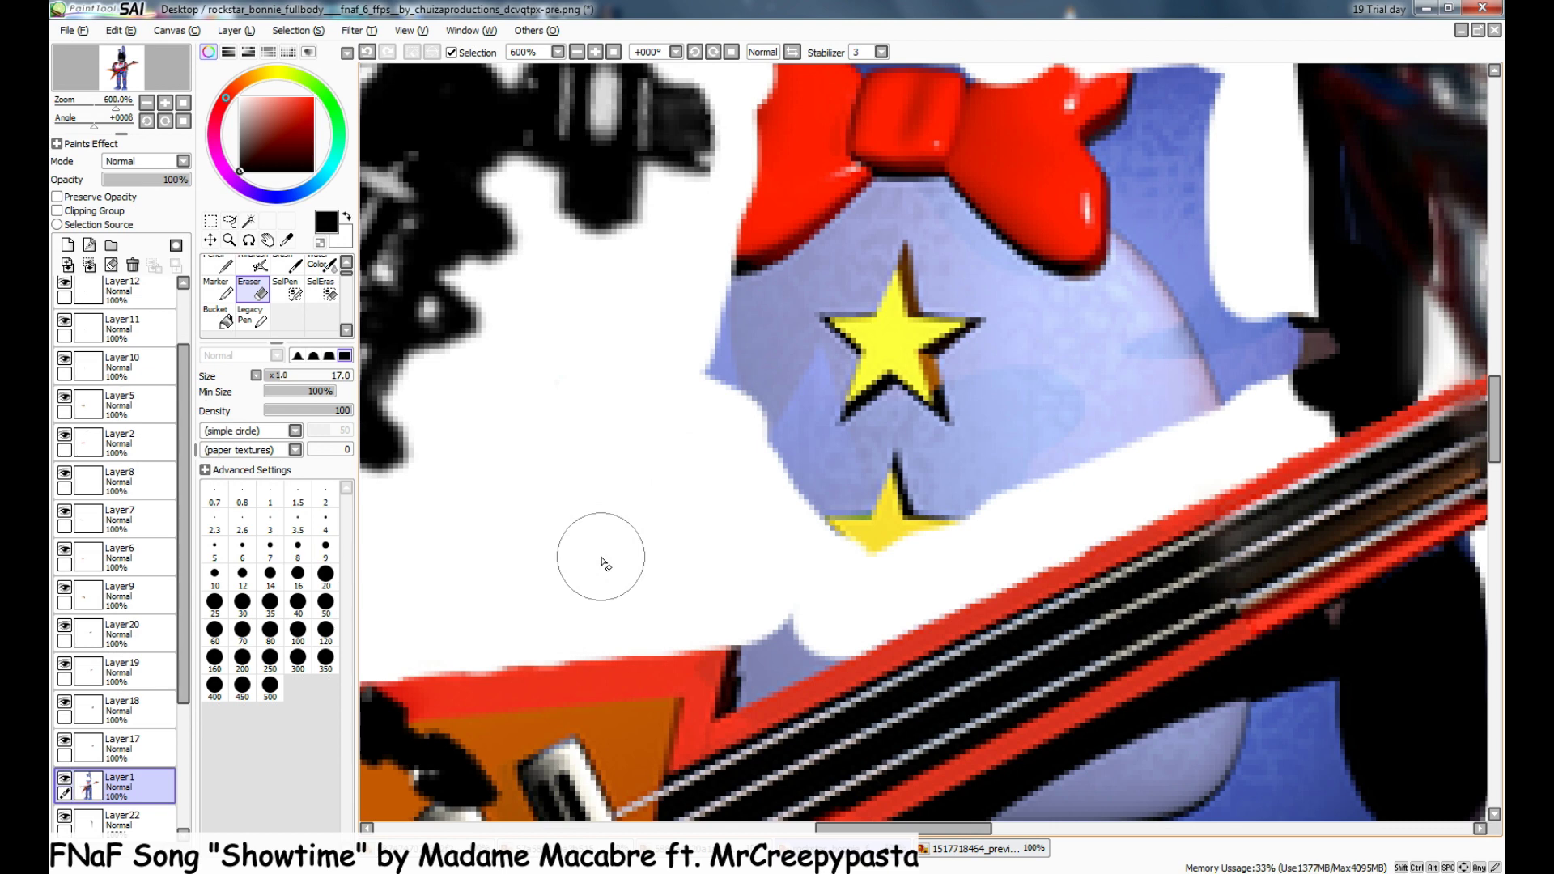
scroll(1205, 449, down, 2)
mouse_move(1261, 390)
mouse_down()
mouse_move(1123, 263)
mouse_move(964, 375)
mouse_move(1016, 499)
mouse_move(1223, 407)
mouse_move(995, 457)
mouse_move(1187, 327)
mouse_move(1155, 409)
mouse_move(1092, 358)
mouse_move(1077, 297)
mouse_move(1040, 284)
mouse_up()
- Erase the lower belly and black side section between the guitar neck and the hips on Layer1, undoing misplaced strokes
scroll(1041, 292, up, 1)
drag(1492, 414, 1491, 436)
drag(974, 830, 1037, 829)
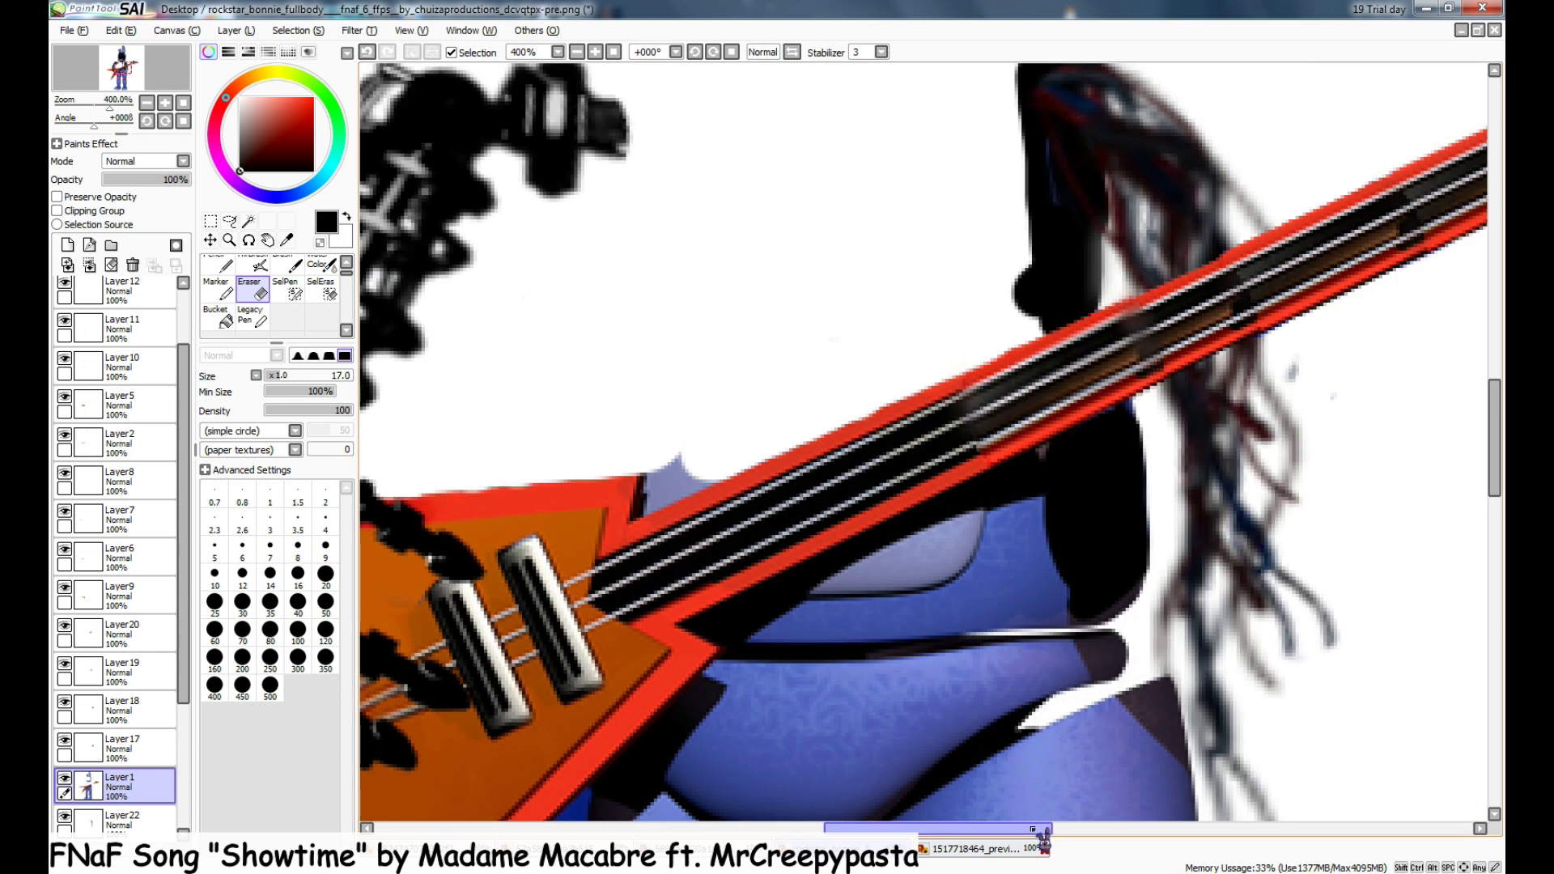
mouse_move(1132, 553)
mouse_down()
mouse_move(1131, 510)
mouse_move(1096, 456)
mouse_move(1117, 545)
mouse_move(1017, 603)
mouse_move(801, 605)
mouse_move(980, 510)
mouse_up()
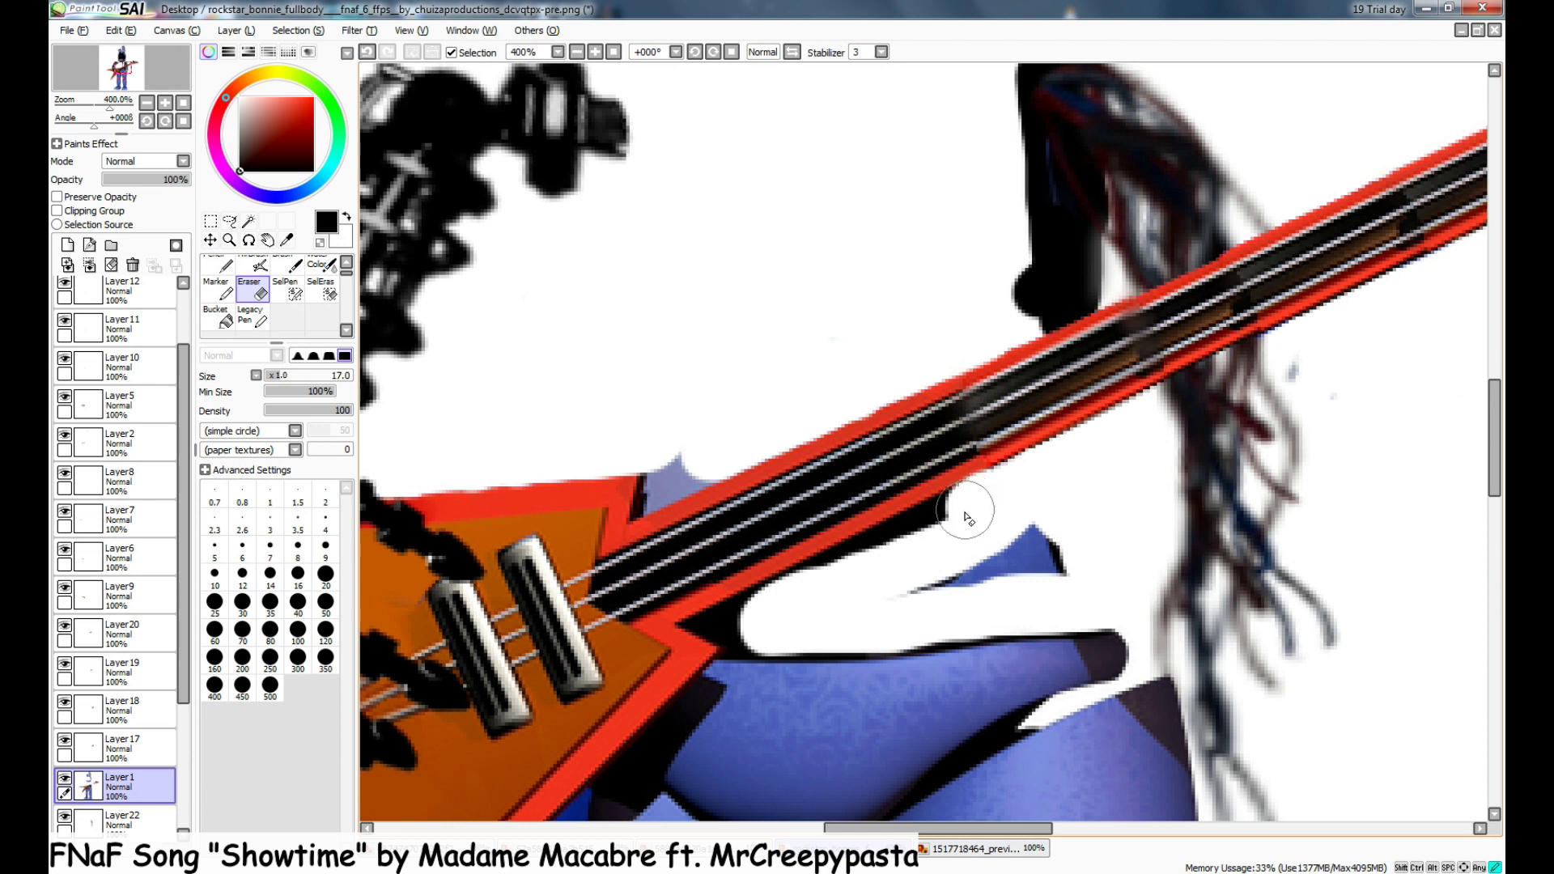
key(ctrl+z)
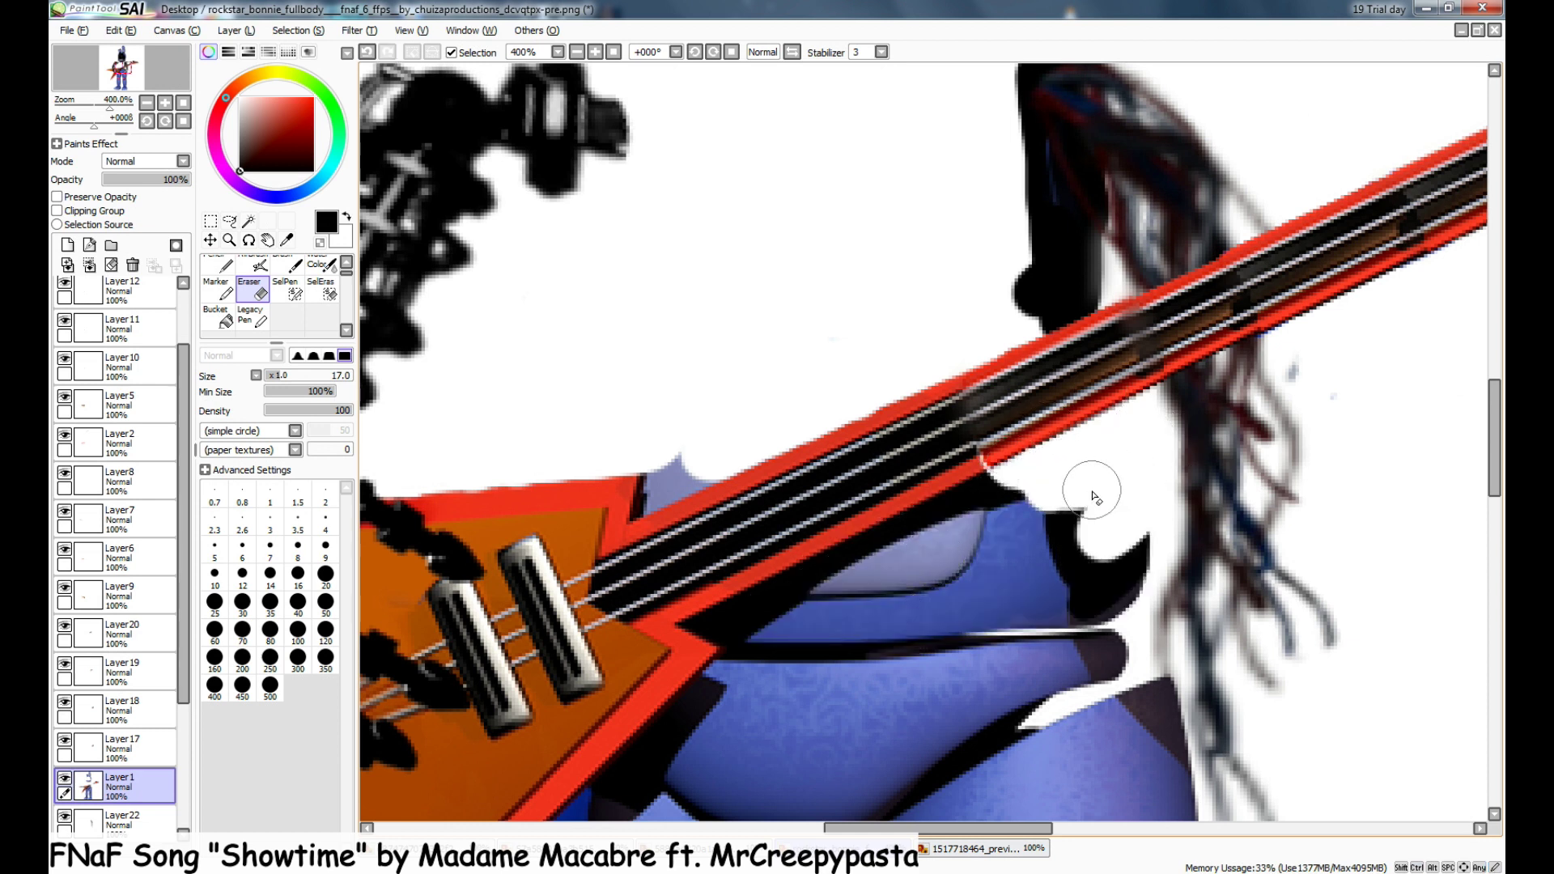
key(ctrl+z)
mouse_move(1031, 482)
mouse_down()
mouse_move(1109, 510)
mouse_move(1123, 481)
mouse_move(1076, 602)
mouse_move(763, 629)
mouse_up()
drag(1113, 571, 1024, 581)
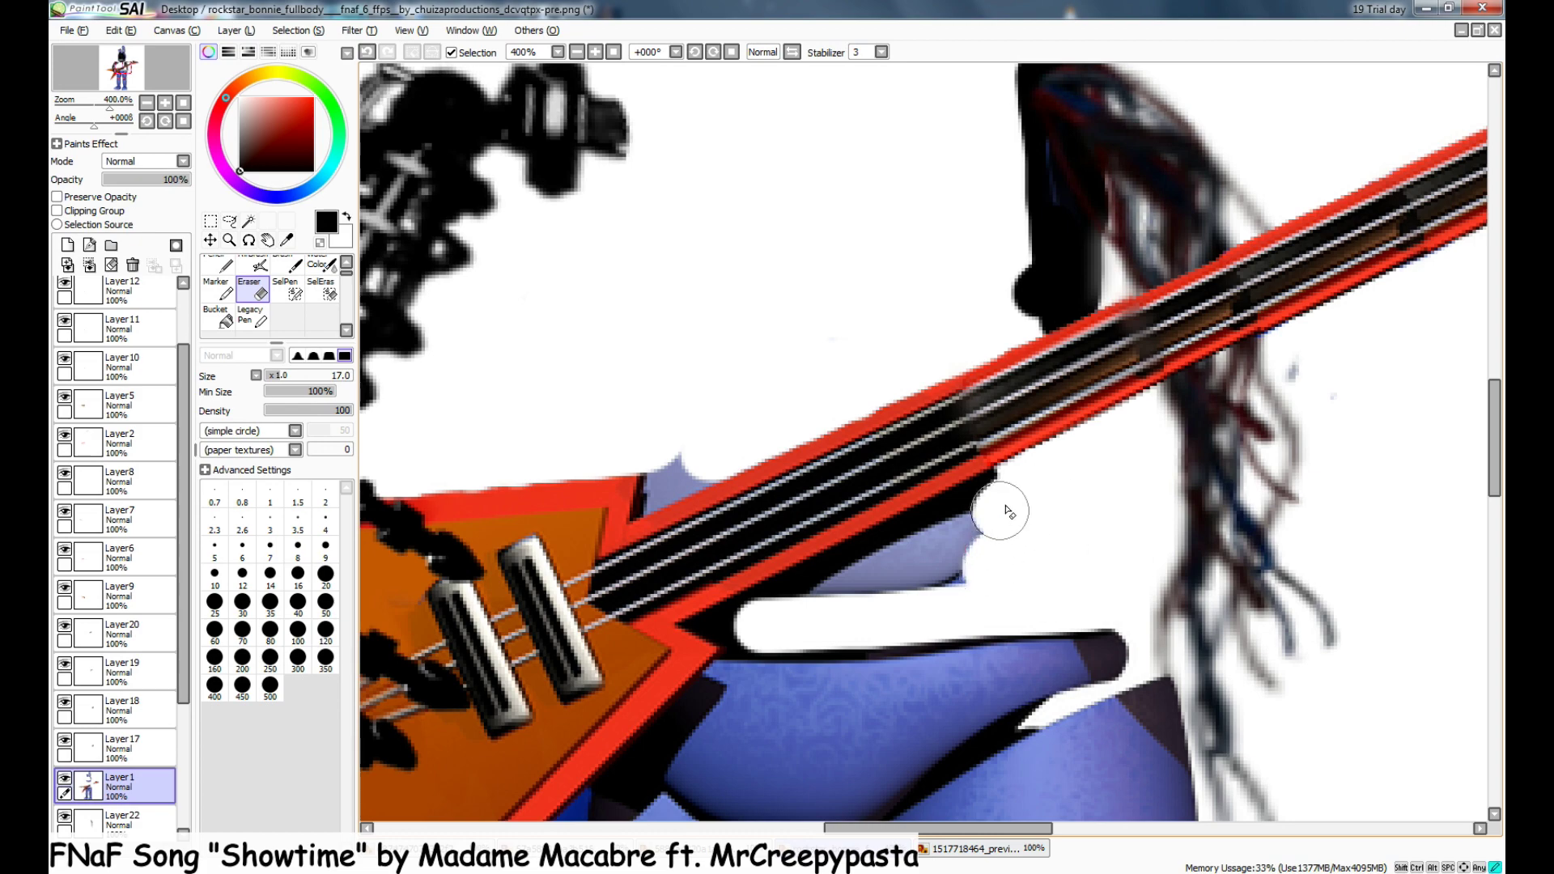
- Erase the leftover belly patch and dark shading along the guitar neck's lower edge on Layer1
scroll(1004, 512, up, 2)
mouse_move(1009, 489)
mouse_down()
mouse_move(937, 545)
mouse_move(749, 635)
mouse_move(831, 673)
mouse_up()
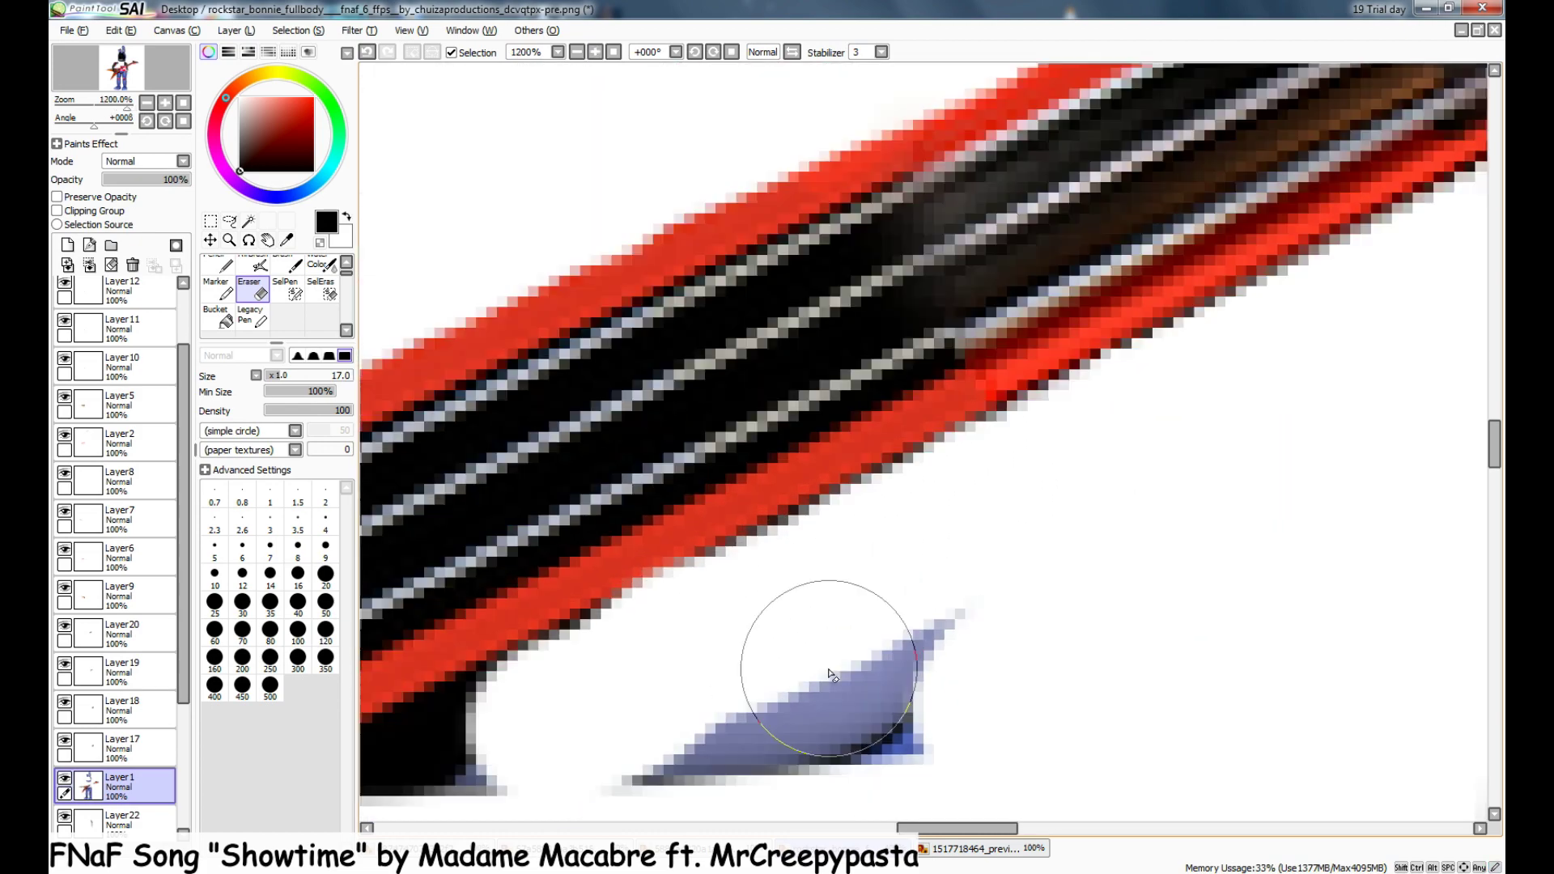
scroll(769, 659, down, 4)
drag(1494, 397, 1494, 424)
mouse_move(703, 434)
mouse_down()
mouse_move(682, 466)
mouse_move(675, 446)
mouse_move(623, 477)
mouse_up()
scroll(654, 482, up, 1)
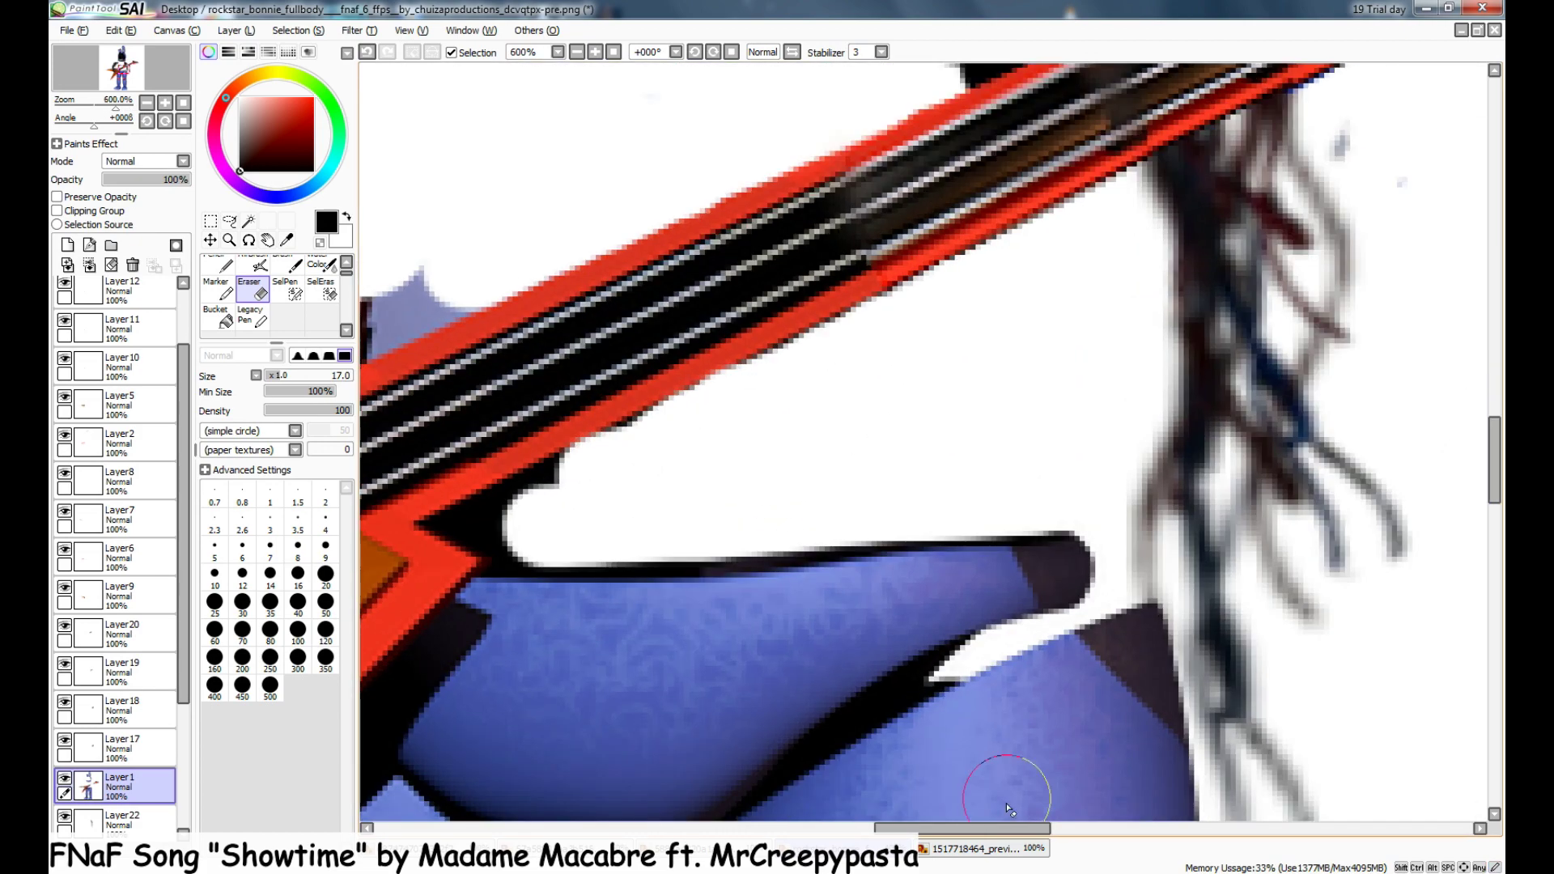
- Clean the black remnants from the notch between guitar body and neck above the hips with size 3 and size 5 erasers
drag(1006, 828, 976, 828)
scroll(816, 475, up, 2)
click(269, 522)
drag(706, 468, 479, 565)
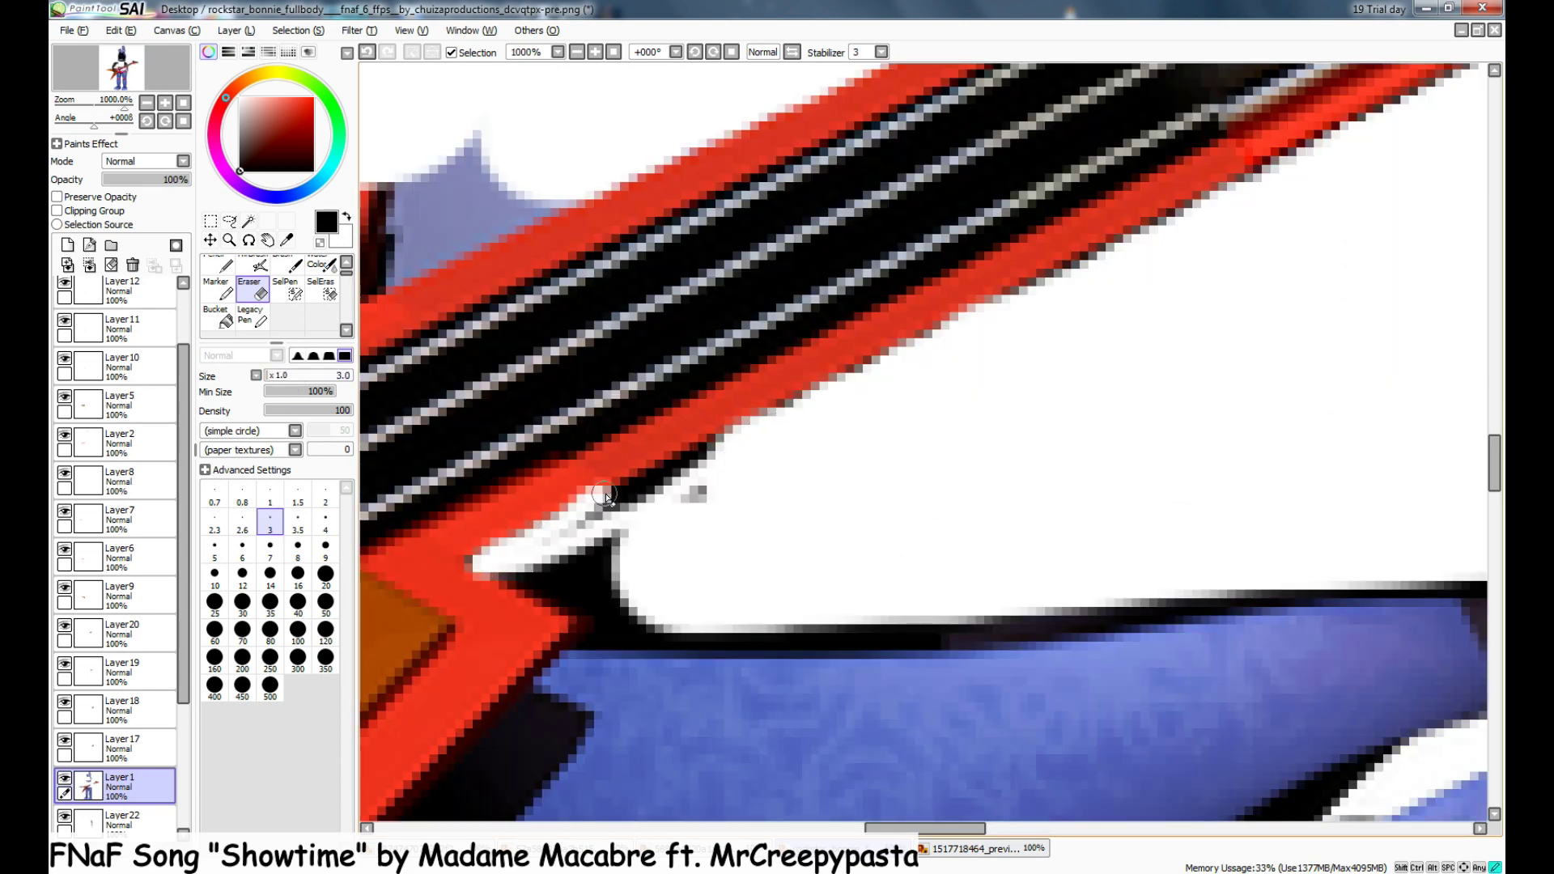
key(ctrl+z)
drag(703, 479, 553, 528)
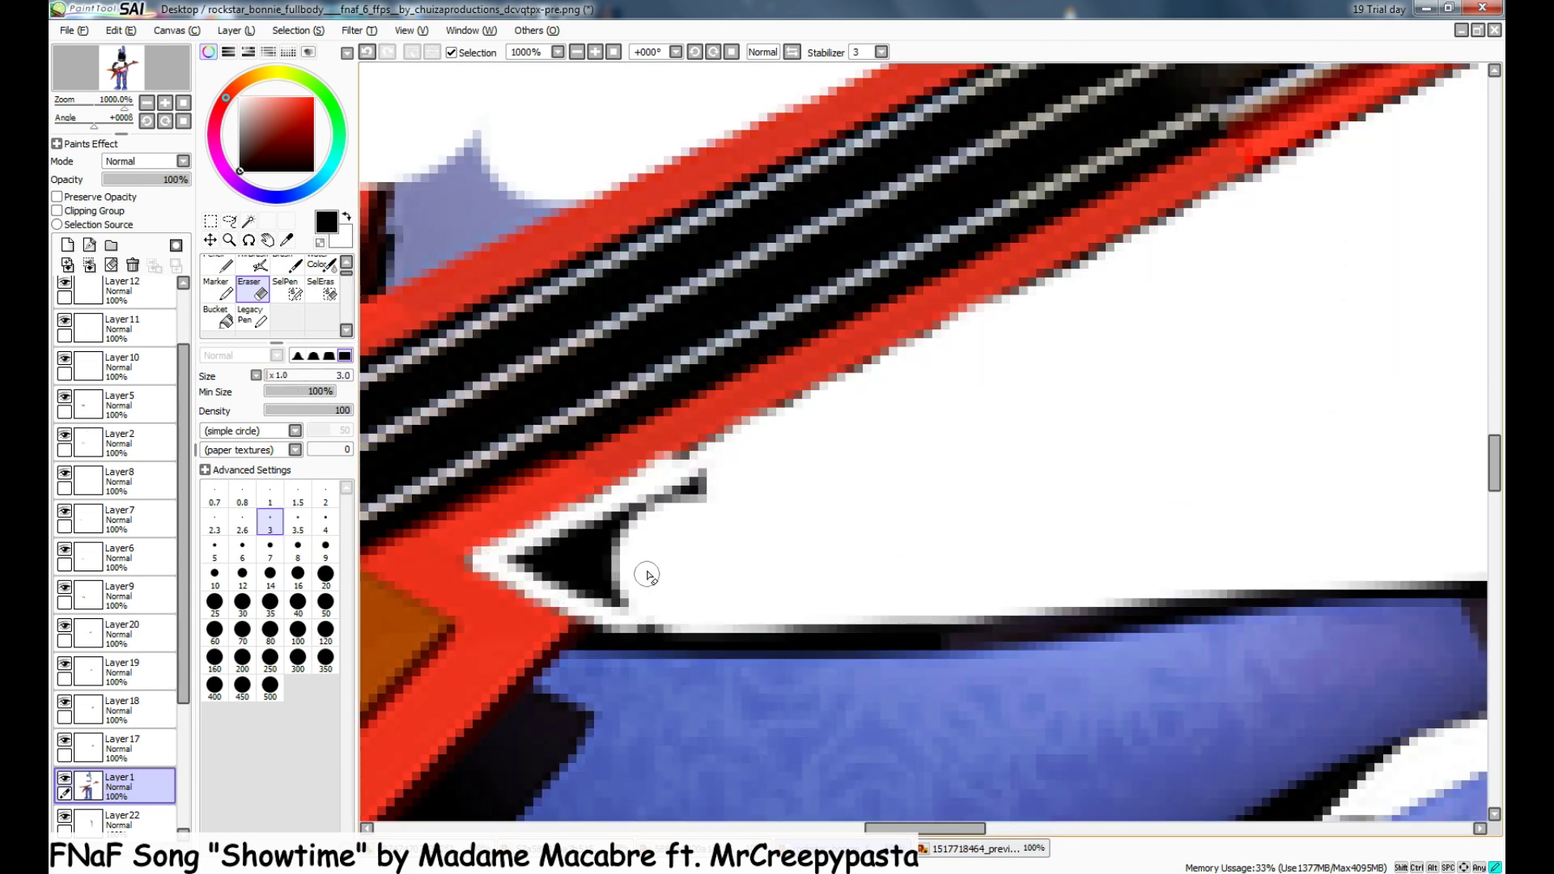
drag(271, 378, 274, 378)
mouse_move(701, 484)
mouse_down()
mouse_move(579, 534)
mouse_move(617, 598)
mouse_move(598, 558)
mouse_up()
scroll(675, 549, up, 1)
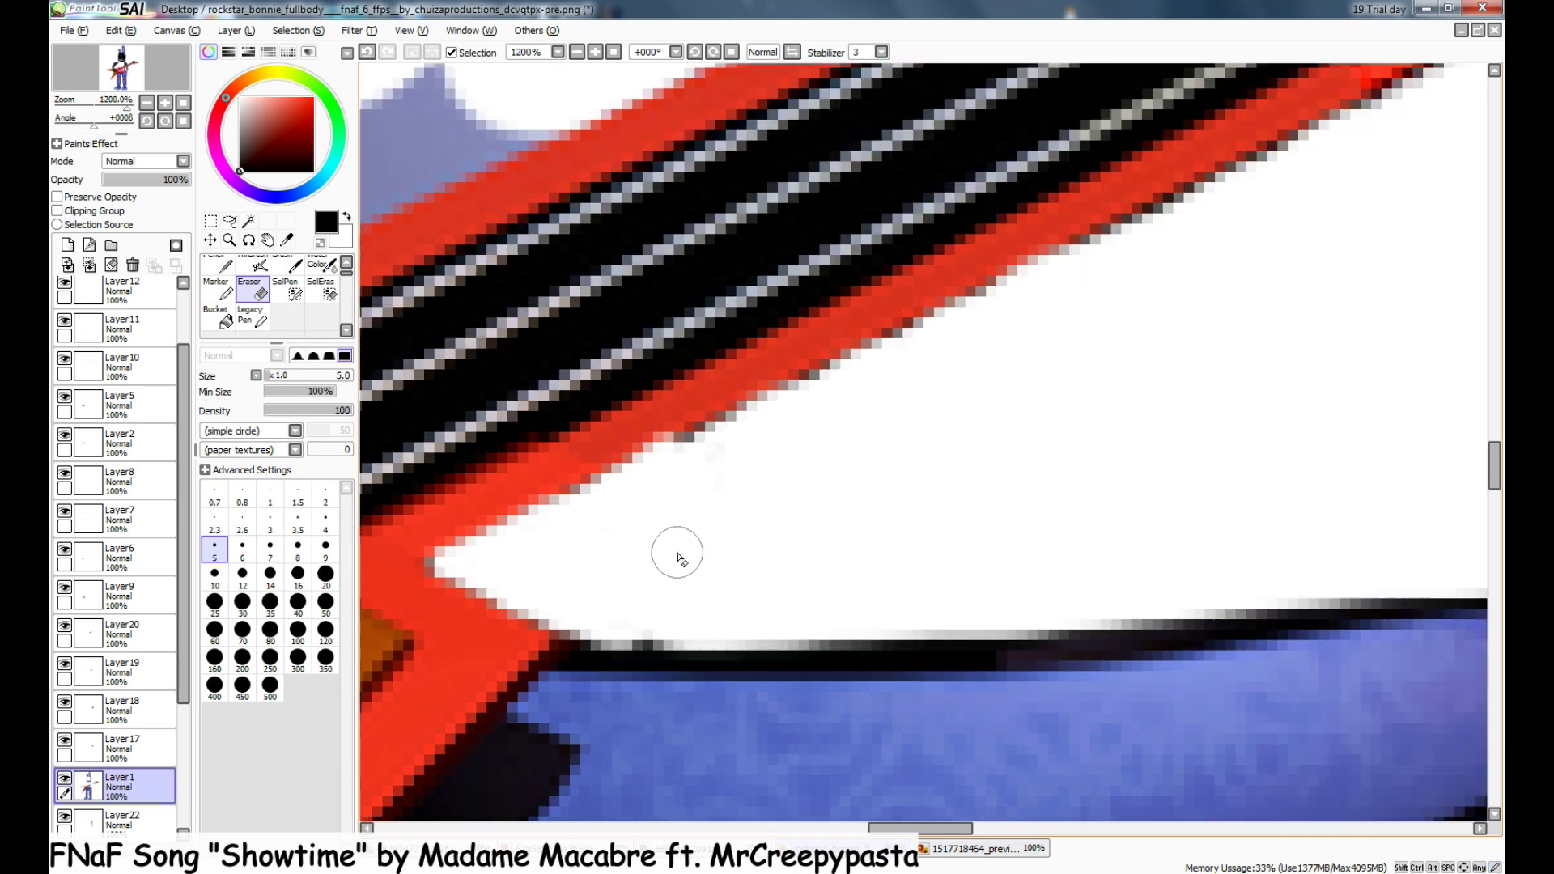
scroll(1034, 340, down, 5)
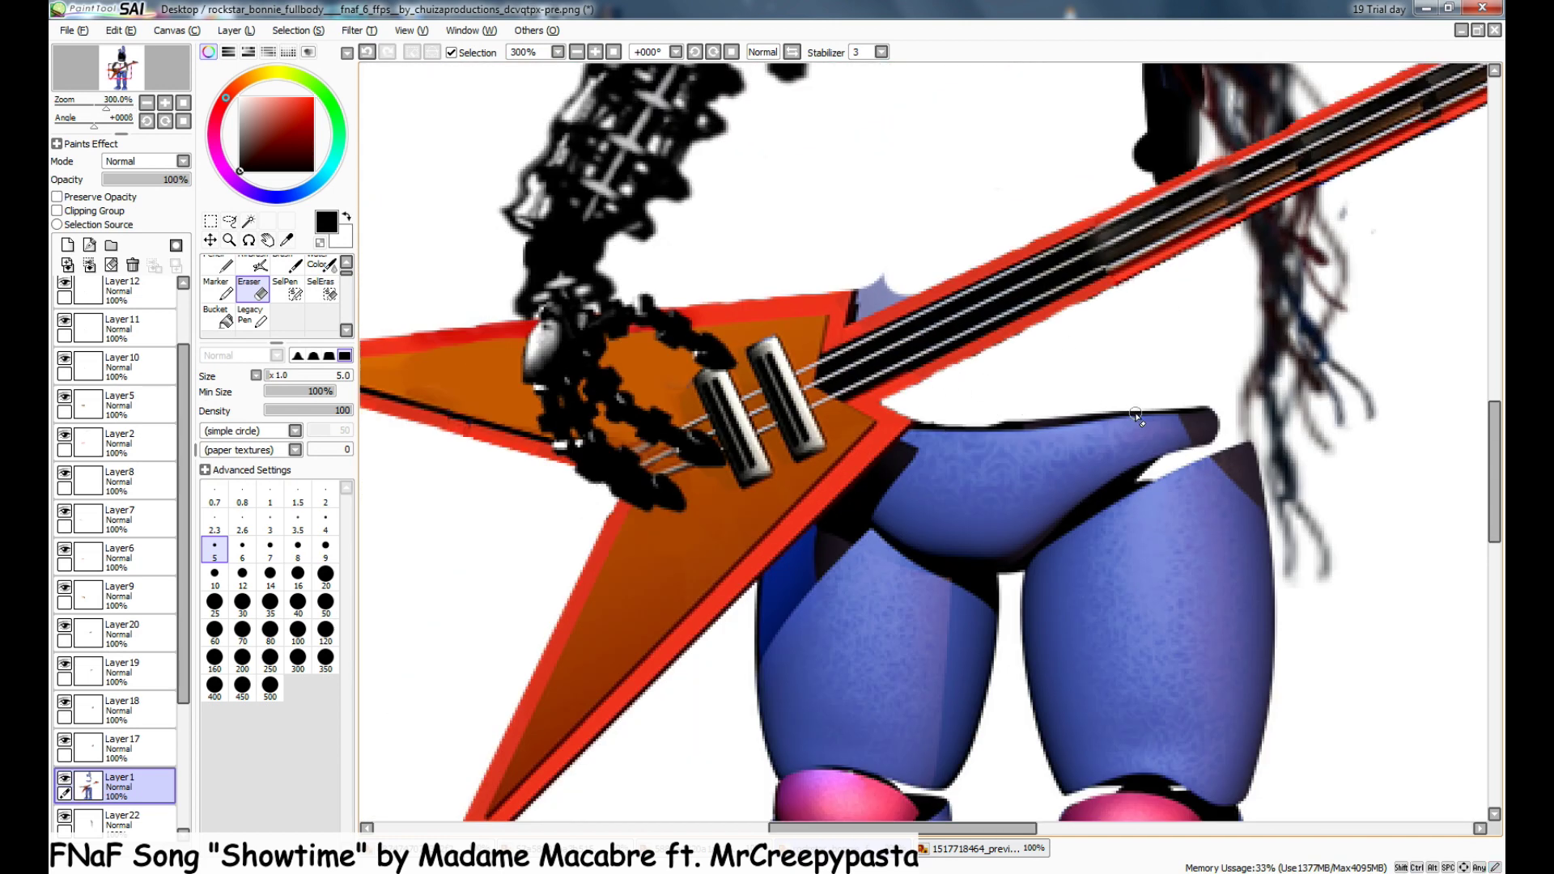
- Erase the small blue torso remnant in the notch above the guitar neck on Layer1 with the size 5 eraser
scroll(1007, 417, up, 3)
drag(958, 486, 1117, 433)
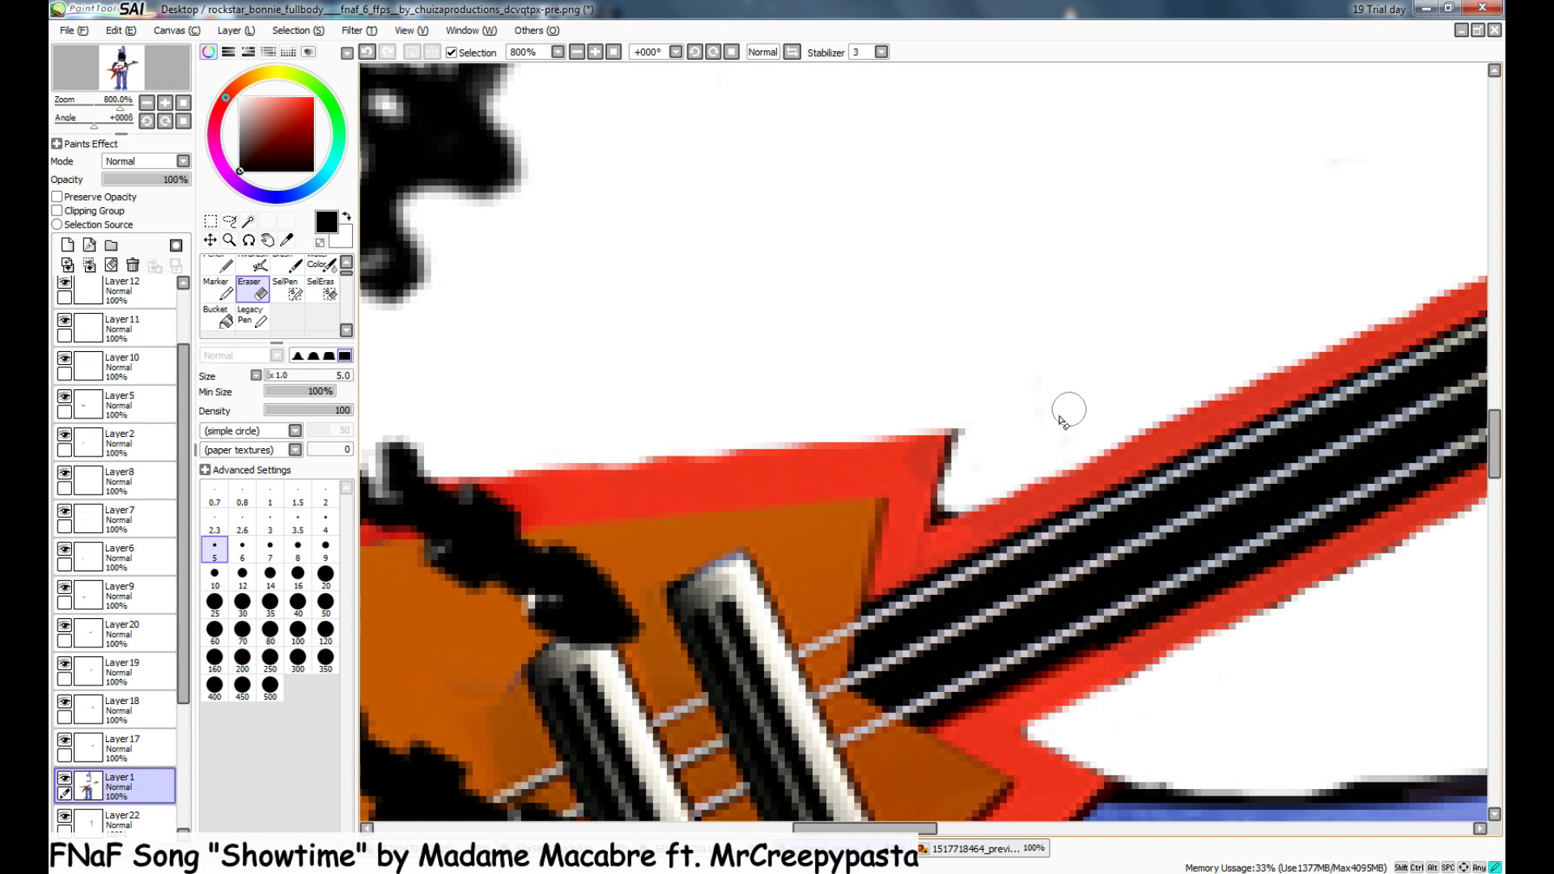
scroll(1082, 430, down, 2)
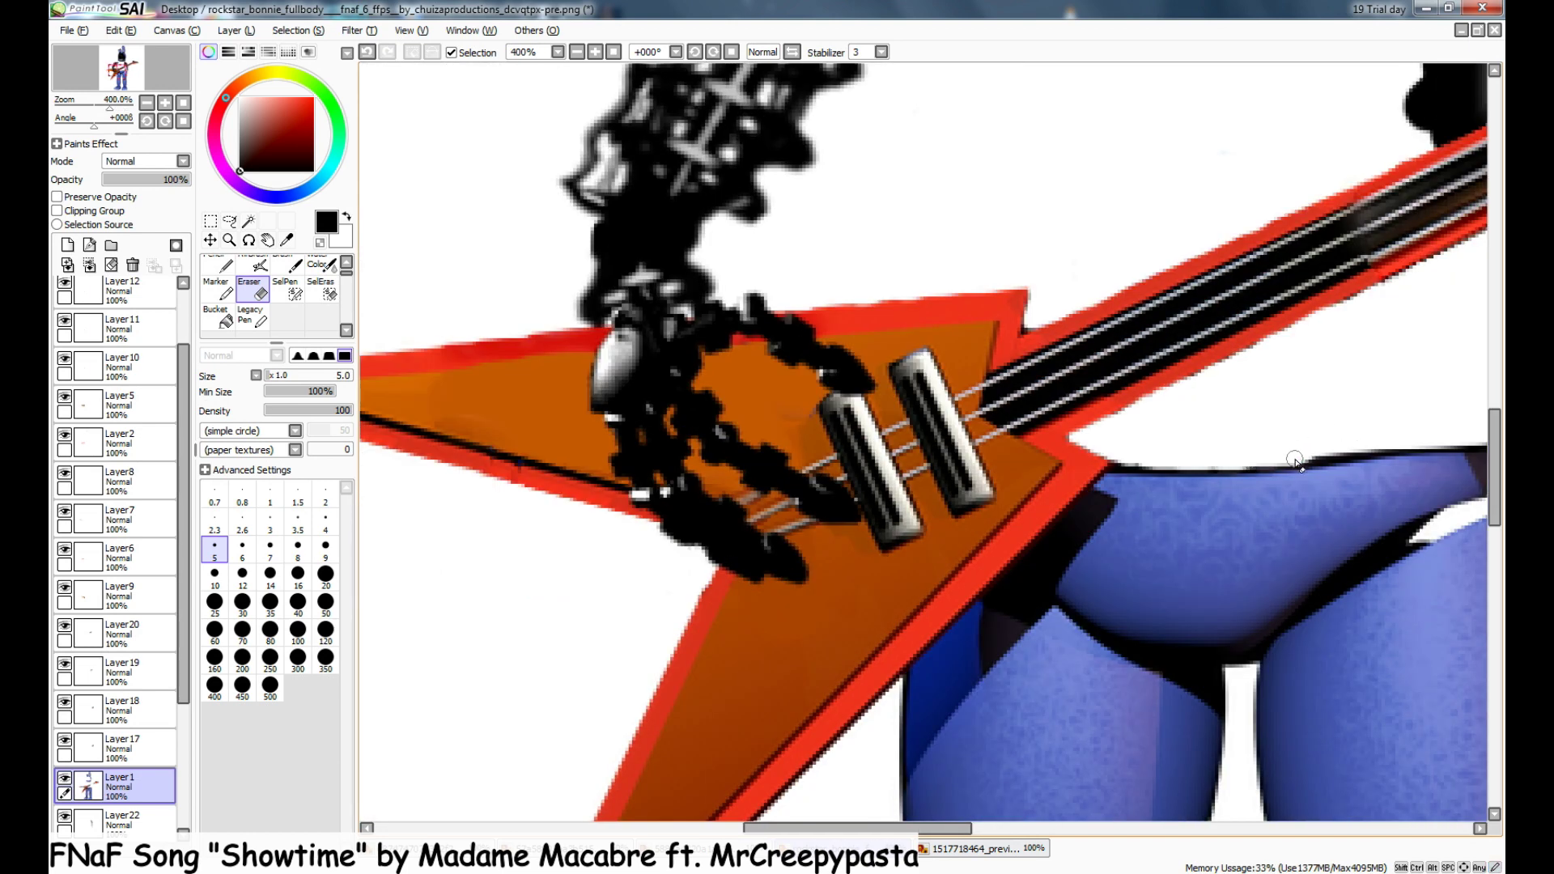
- Inspect the hips, guitar and hollow head for remaining rough edges around the removed torso
scroll(1295, 460, down, 4)
drag(971, 827, 1118, 801)
scroll(308, 312, down, 2)
click(322, 288)
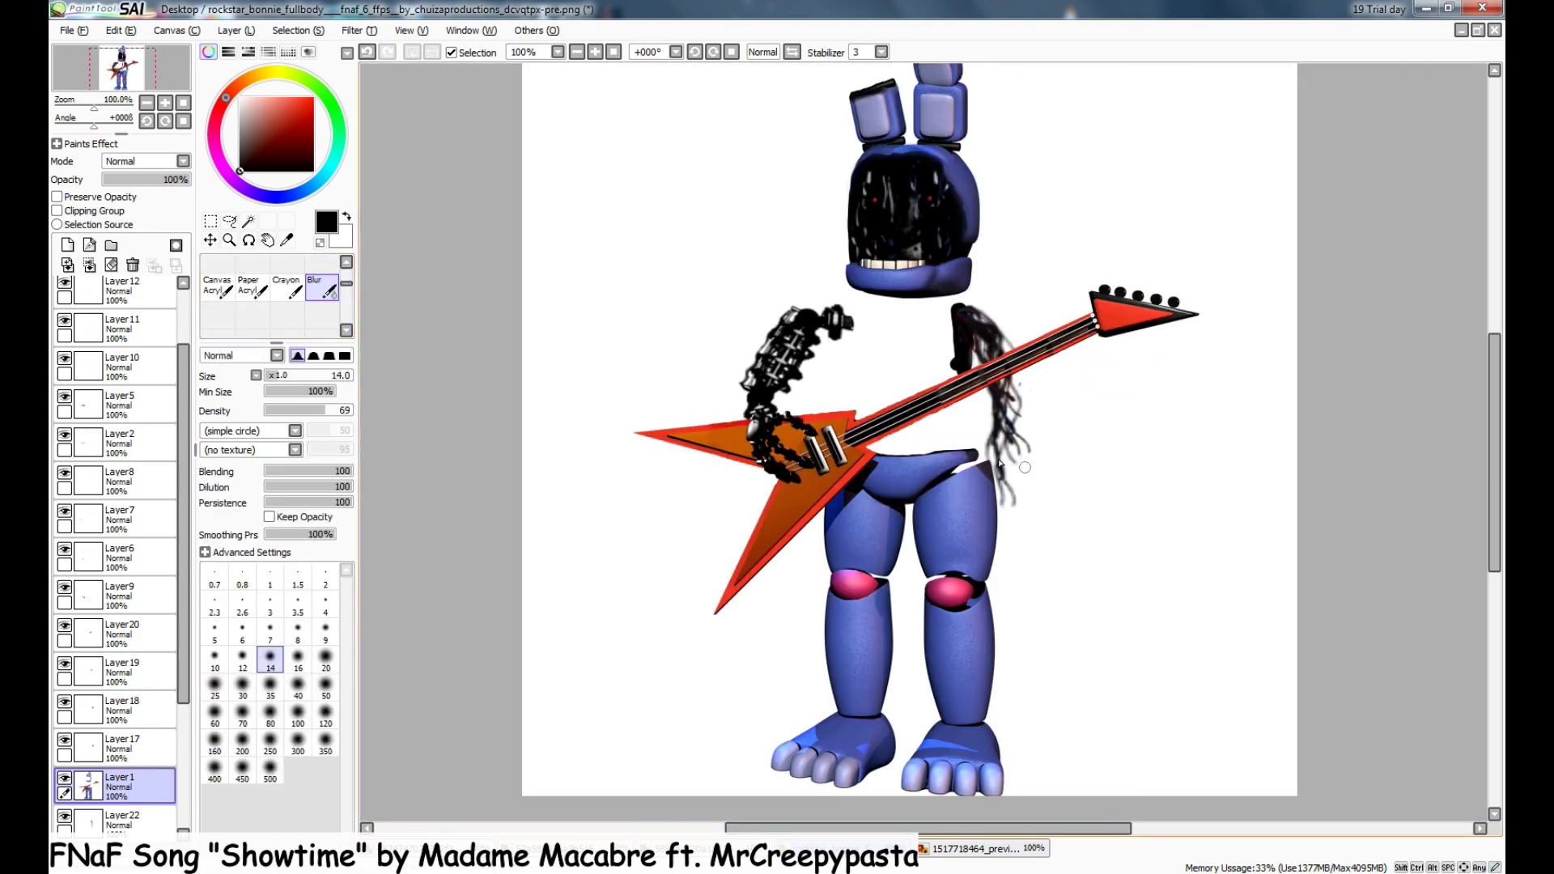
scroll(1000, 461, up, 3)
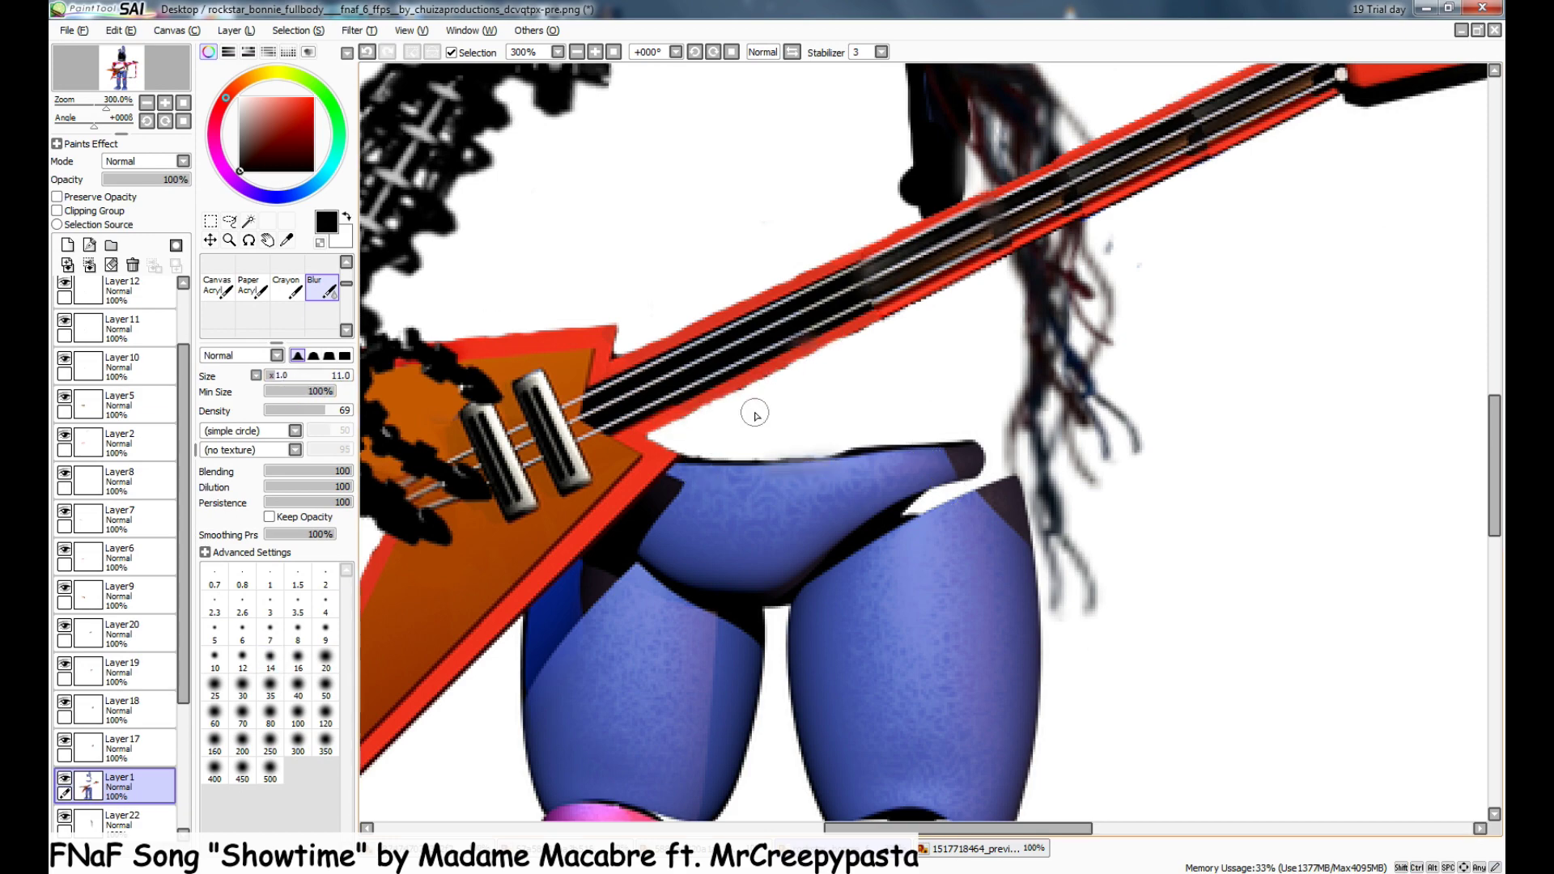
scroll(664, 421, down, 2)
scroll(565, 429, up, 3)
scroll(803, 537, down, 3)
scroll(803, 537, up, 2)
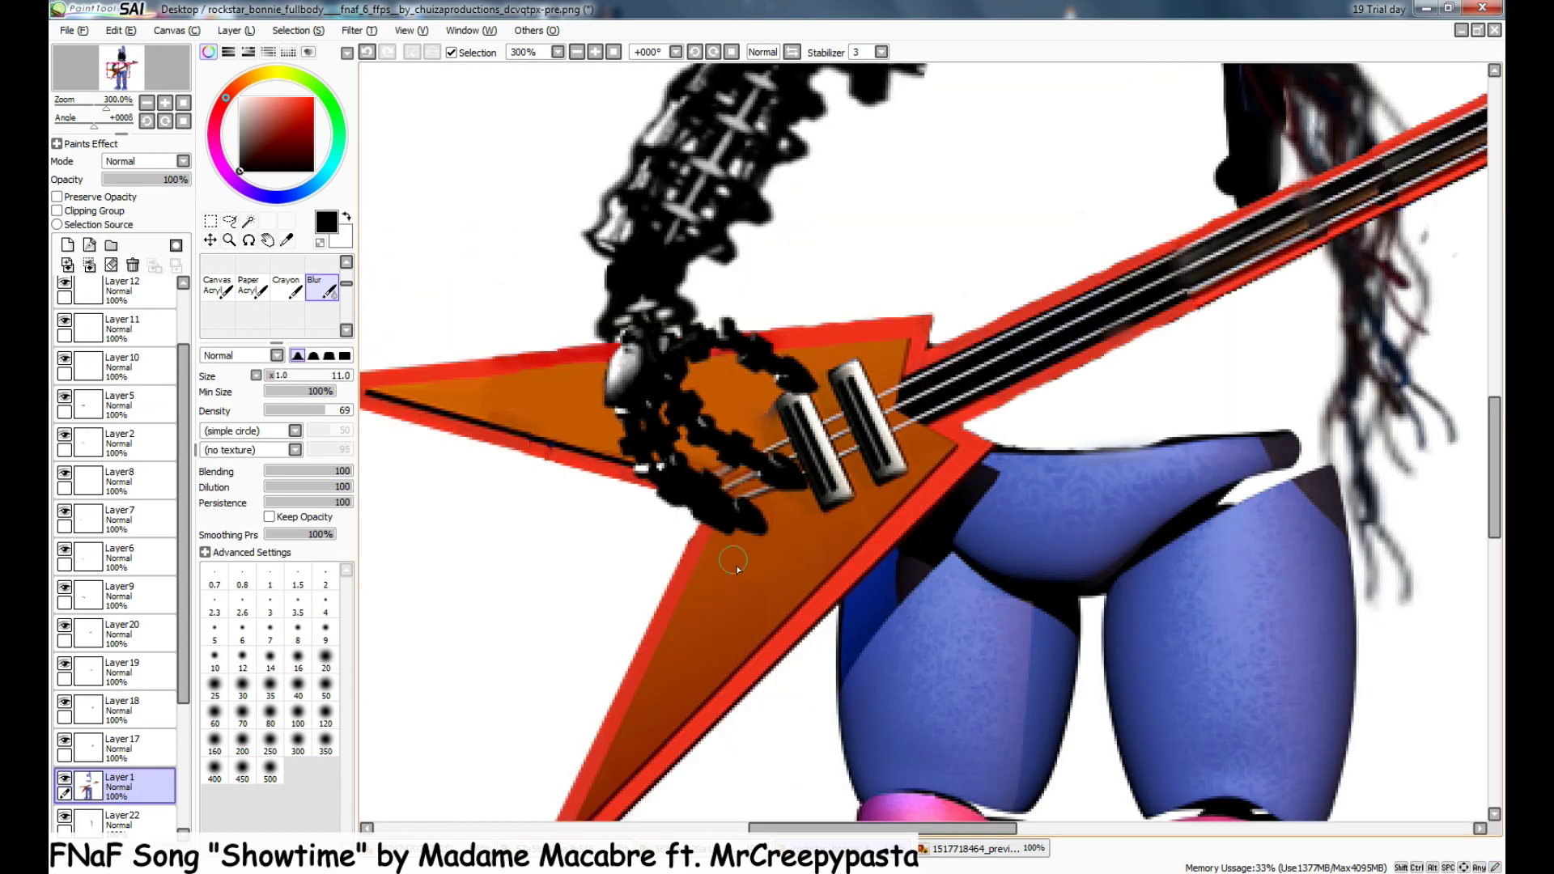
scroll(594, 458, down, 3)
scroll(566, 339, up, 4)
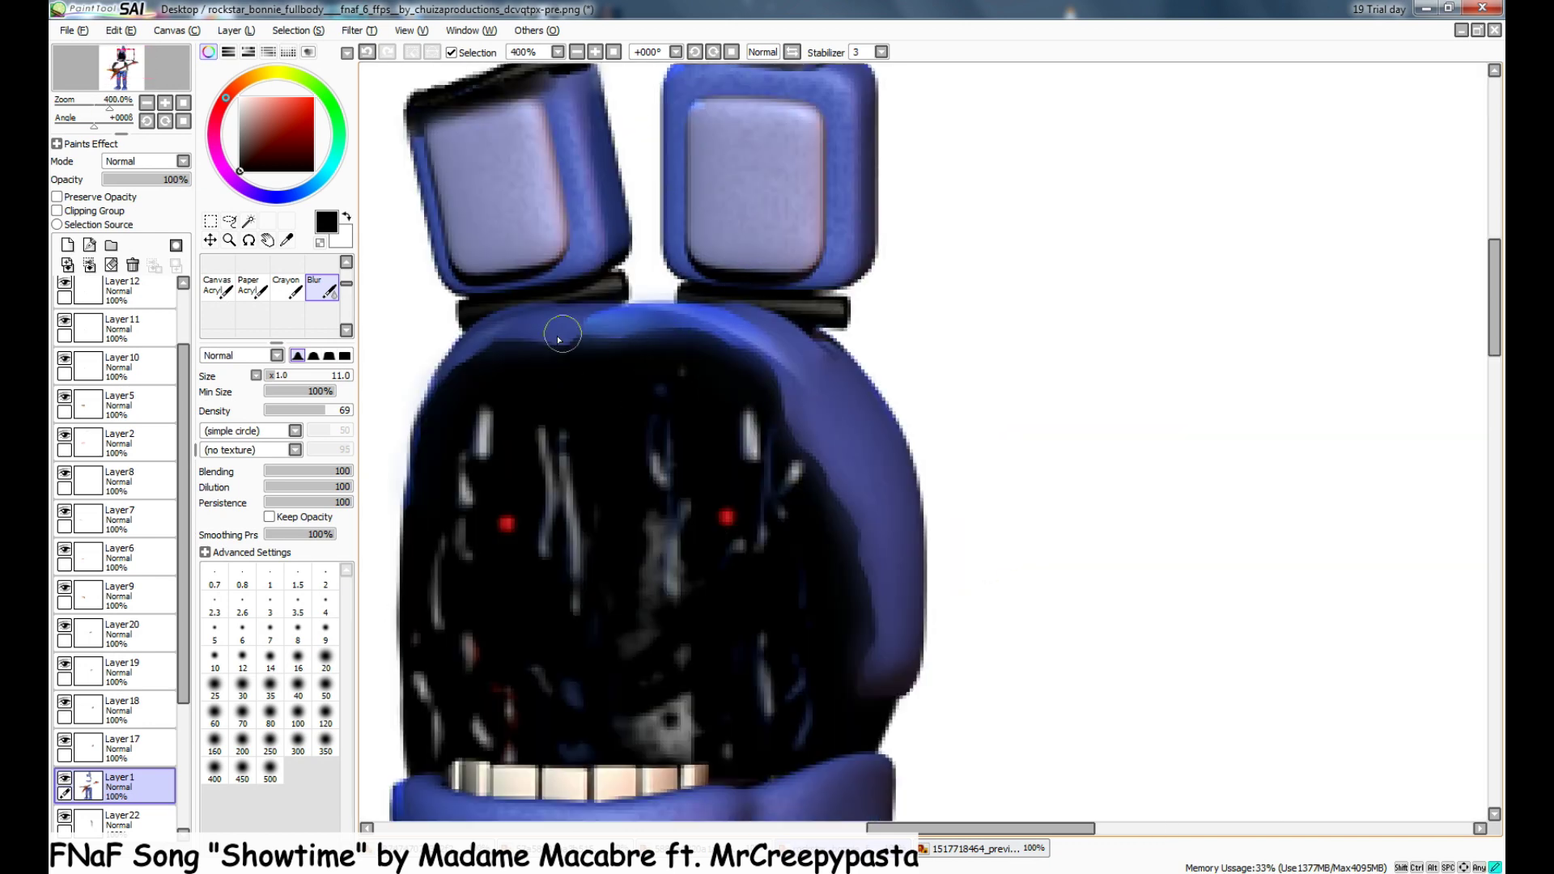
scroll(799, 415, down, 1)
scroll(689, 564, down, 2)
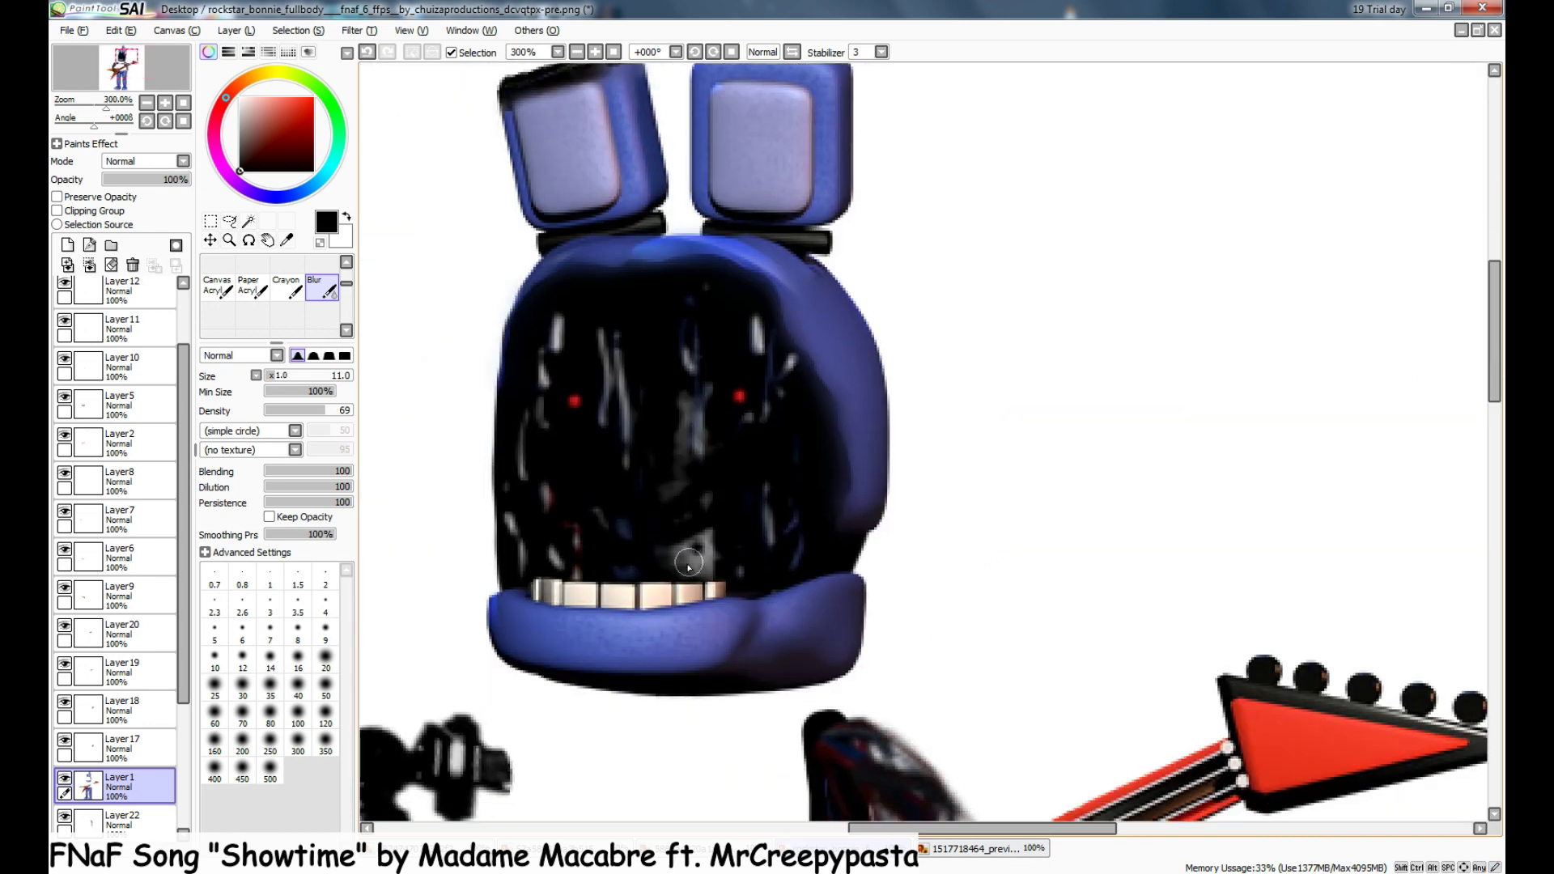
scroll(764, 576, down, 10)
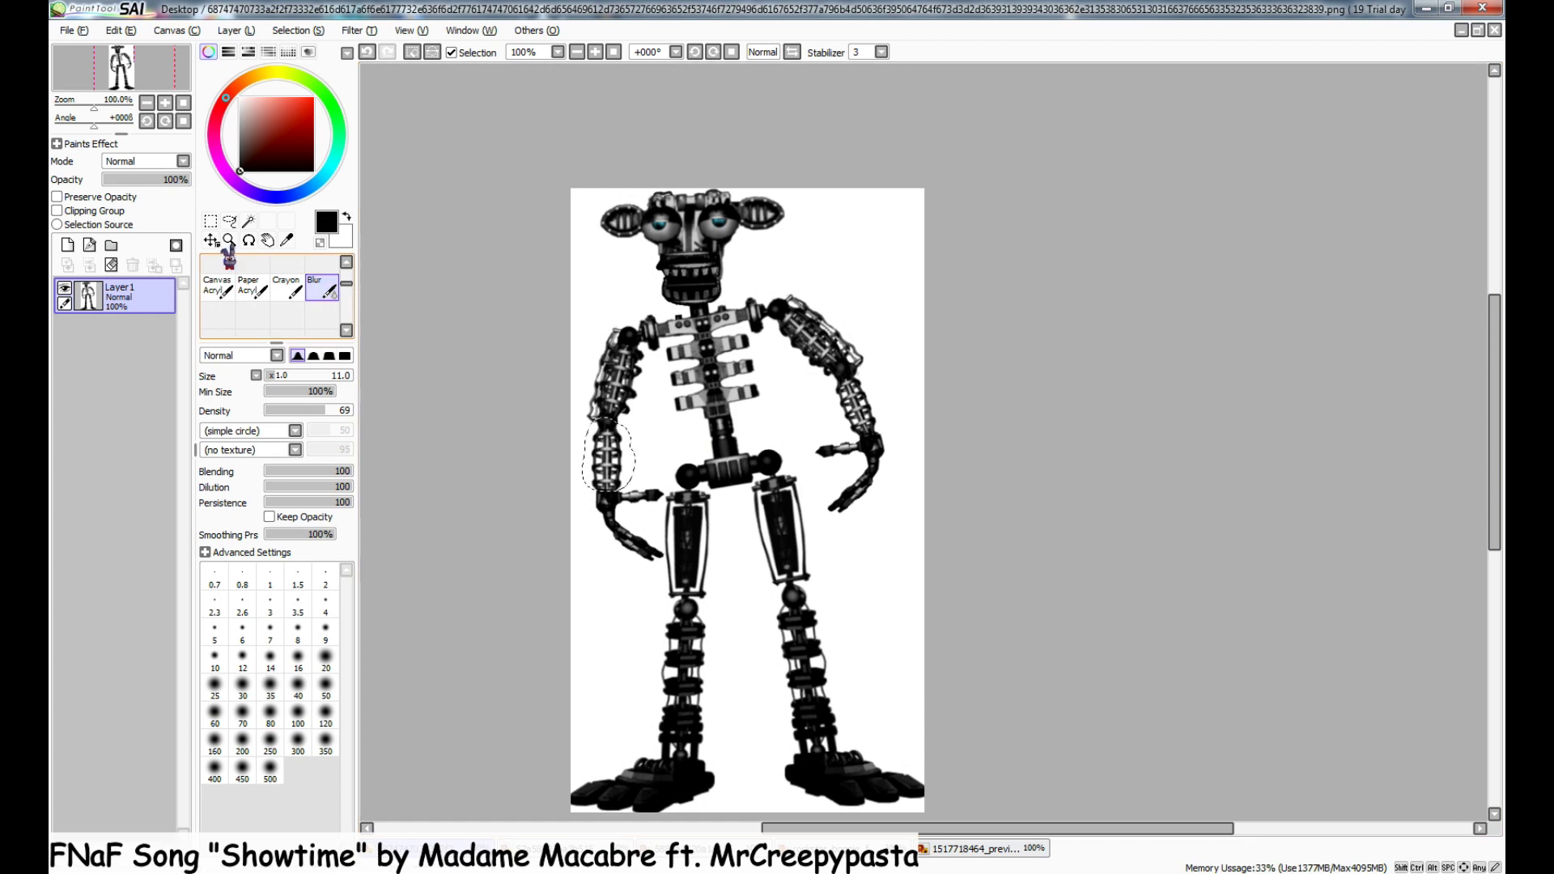
- In the endoskeleton reference image, replace the old selection with one covering the ribcage, spine and hip joint, using the size 40 selection pen
key(ctrl+d)
drag(347, 285, 347, 275)
click(296, 284)
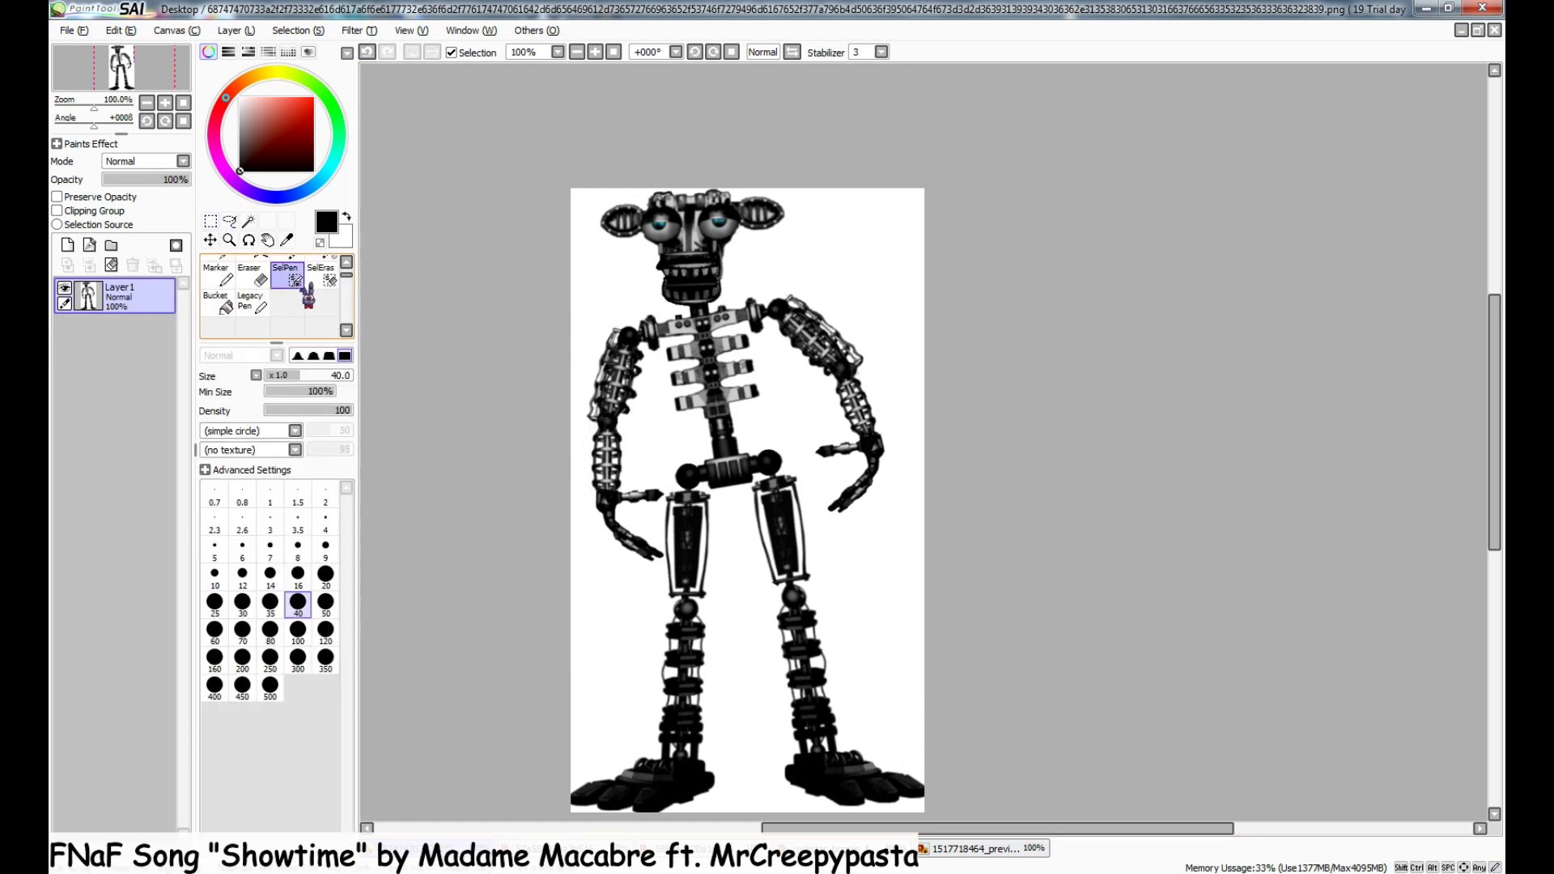
scroll(652, 343, up, 3)
mouse_move(809, 643)
mouse_down()
mouse_move(894, 636)
mouse_move(952, 328)
mouse_move(942, 237)
mouse_move(737, 289)
mouse_move(656, 278)
mouse_move(666, 343)
mouse_move(754, 366)
mouse_move(802, 599)
mouse_move(788, 607)
mouse_move(789, 501)
mouse_move(917, 323)
mouse_up()
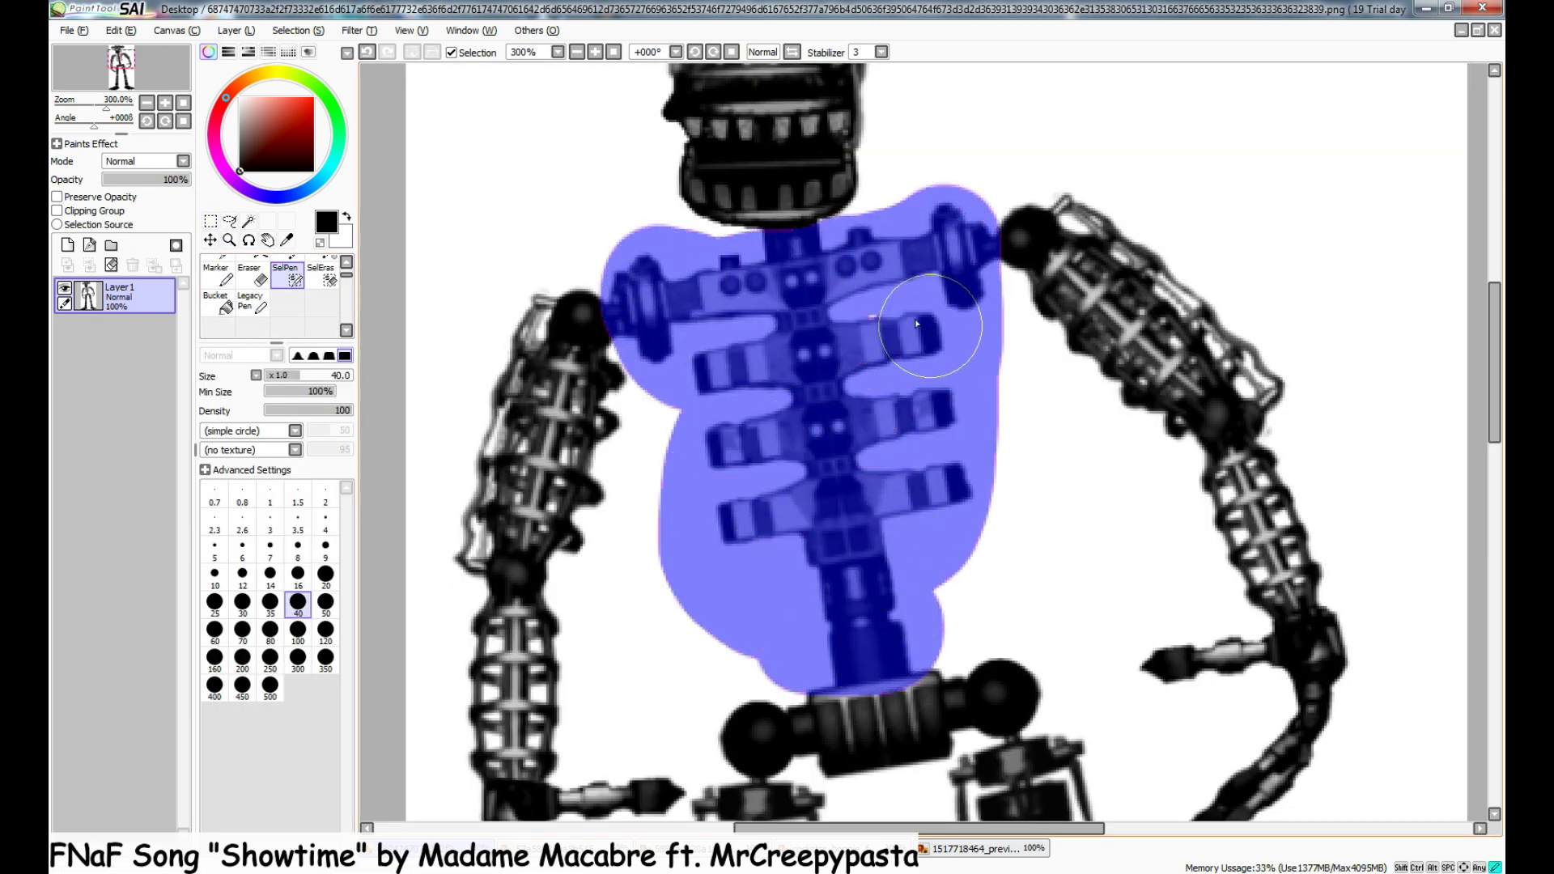
mouse_move(796, 658)
mouse_down()
mouse_move(942, 641)
mouse_move(974, 697)
mouse_move(830, 695)
mouse_up()
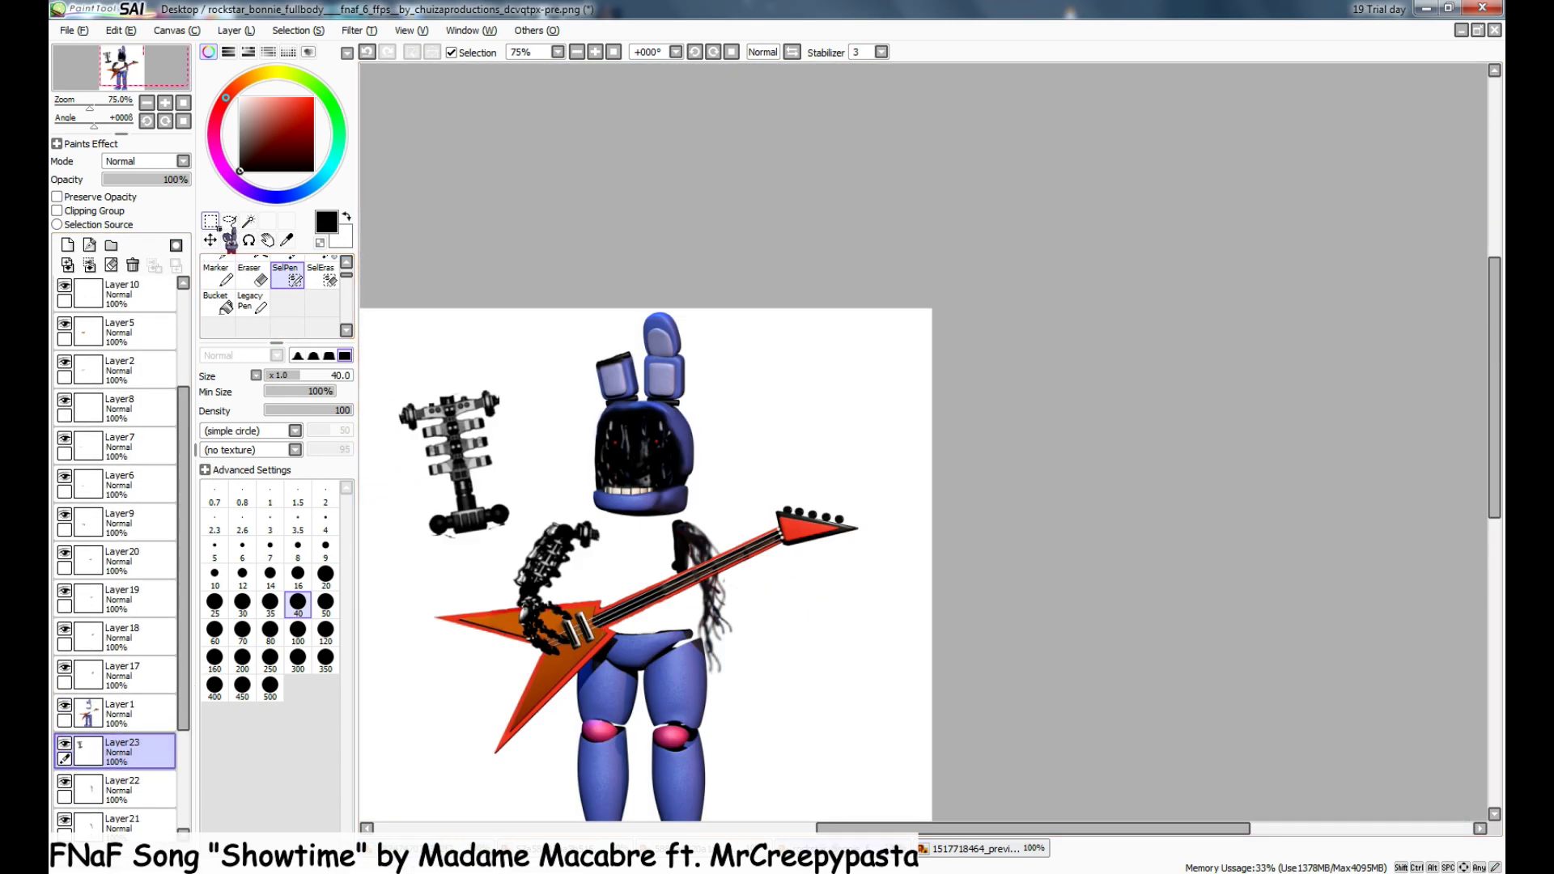
- Move the pasted endoskeleton torso on Layer23 between the head and hips and rotate it so the spine stands upright
click(214, 224)
key(ctrl+t)
drag(420, 591, 399, 583)
drag(458, 469, 652, 579)
scroll(648, 576, up, 1)
drag(746, 725, 761, 724)
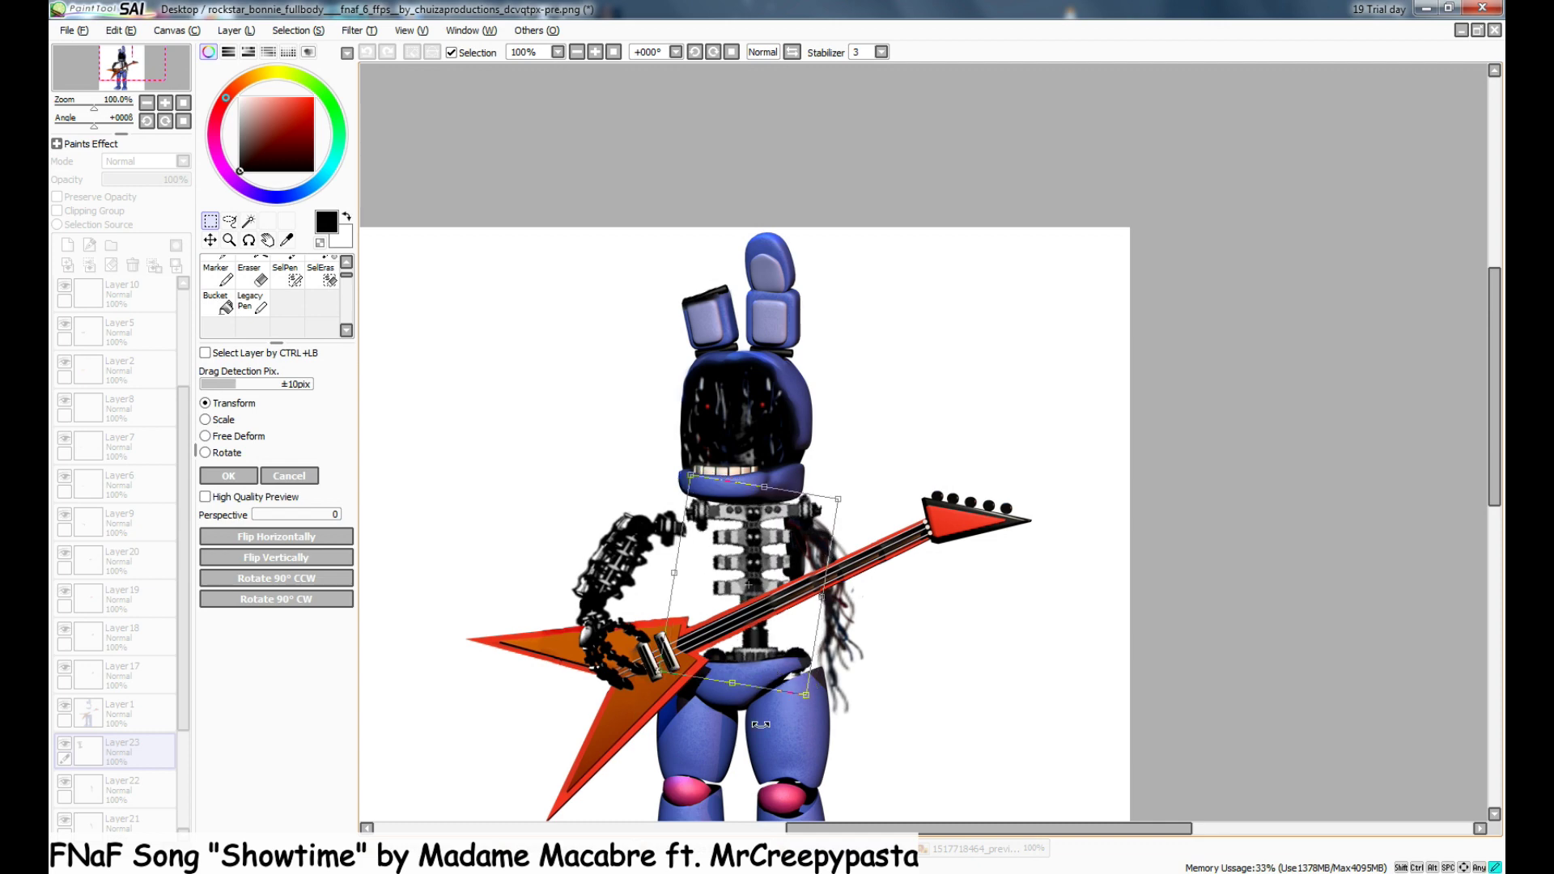
- Refine the size, rotation and position of the endoskeleton torso so it spans the shoulders and meets the hips, and apply the transform
drag(759, 672, 741, 684)
drag(770, 736, 774, 735)
drag(658, 586, 644, 584)
drag(805, 604, 815, 606)
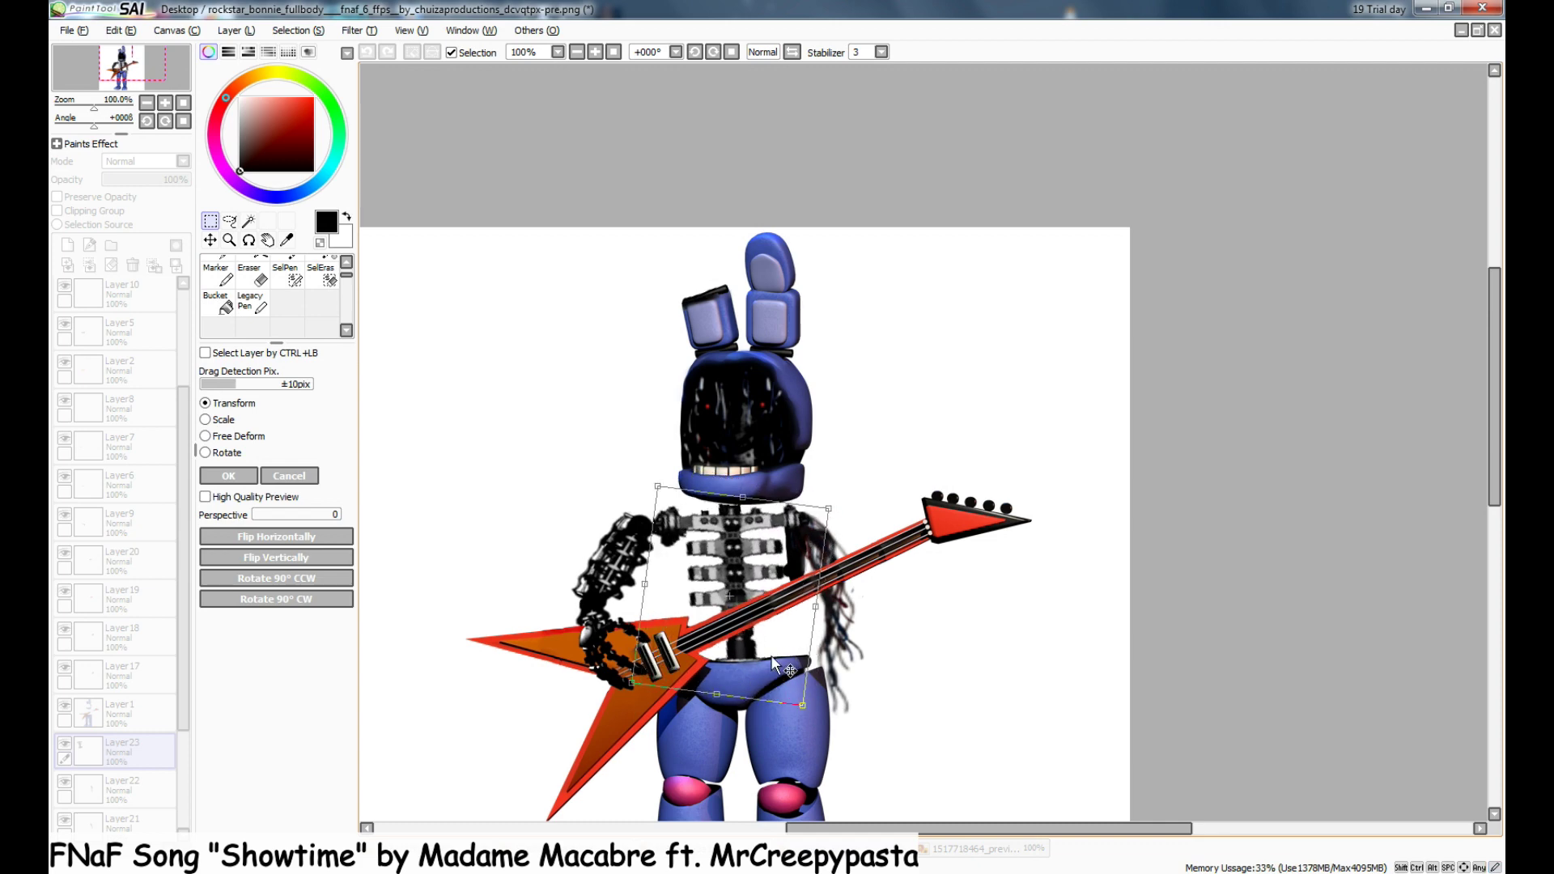
drag(785, 711, 763, 664)
scroll(705, 593, up, 2)
scroll(904, 751, down, 1)
drag(931, 775, 939, 623)
drag(841, 721, 822, 740)
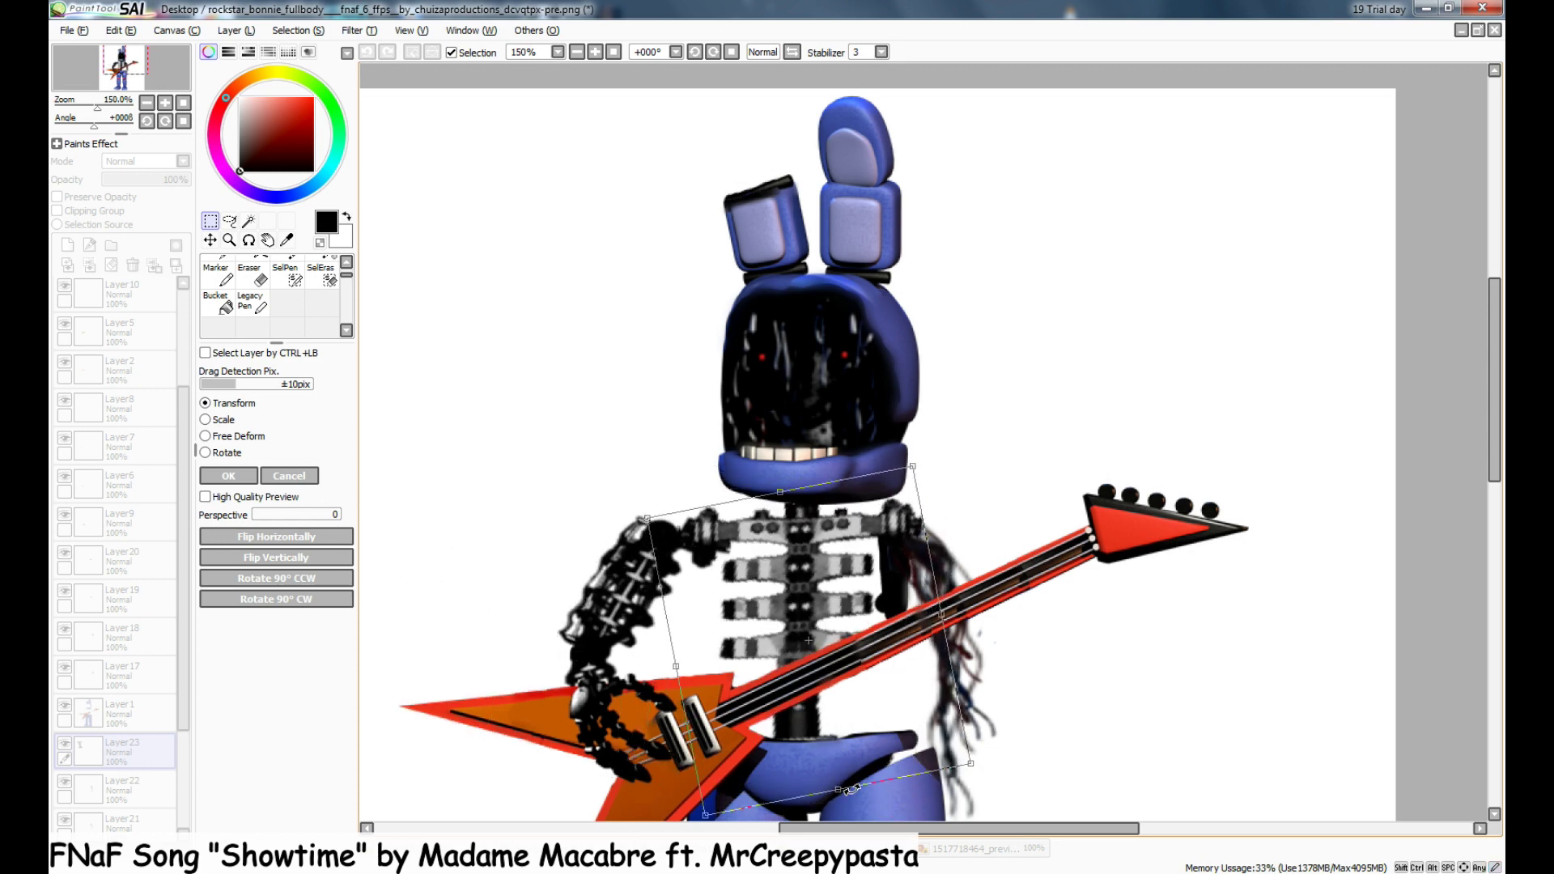
key(Return)
scroll(634, 574, up, 1)
scroll(634, 574, down, 2)
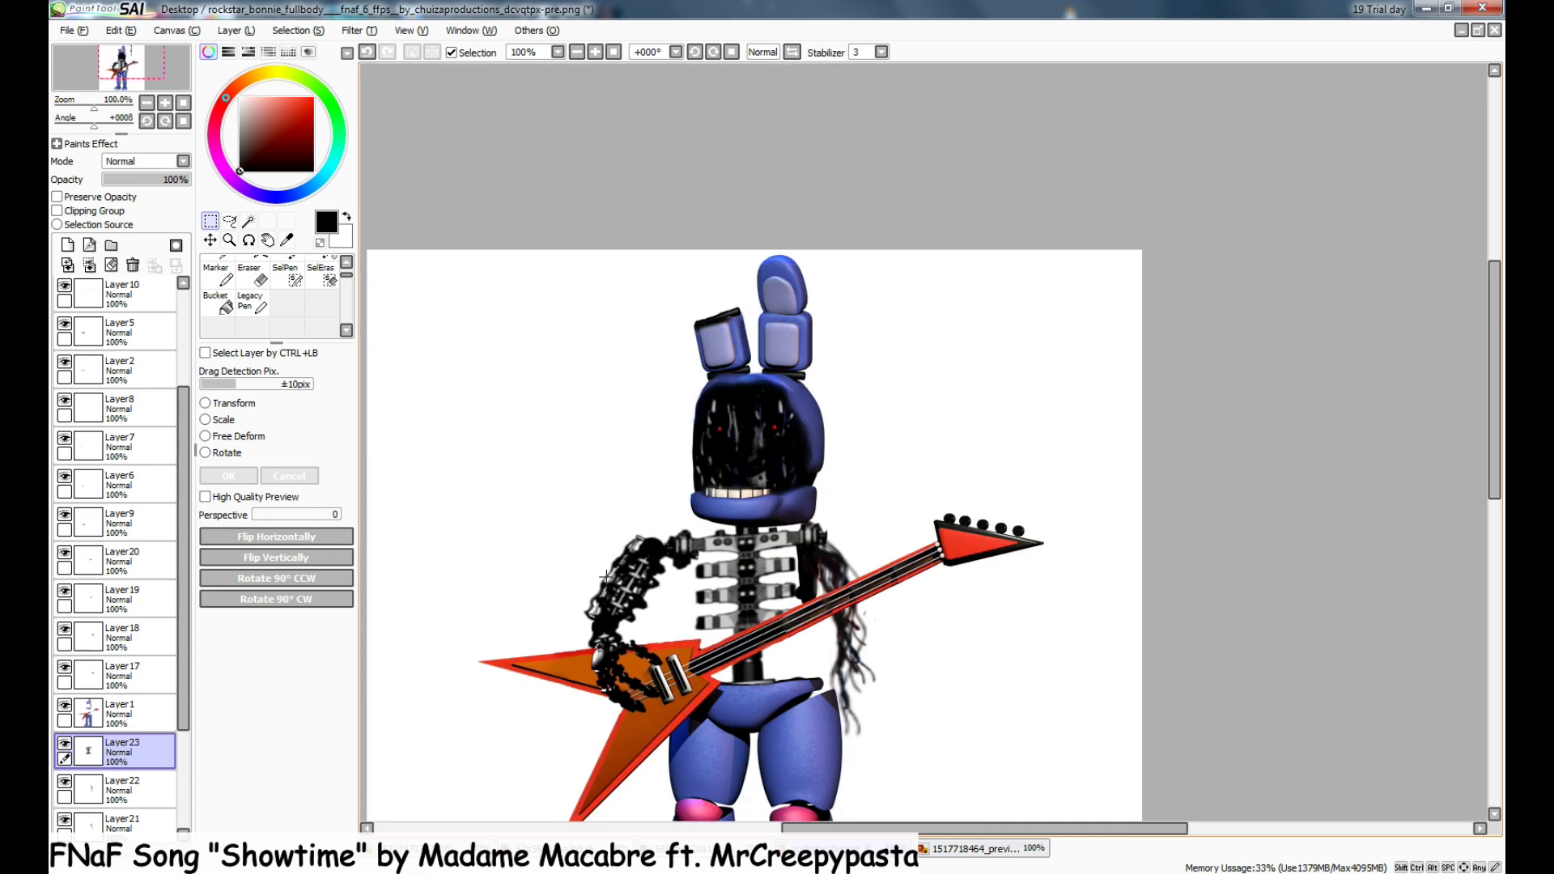
- Darken the endoskeleton torso on Layer23 with brightness -34 and contrast +27
scroll(633, 574, up, 1)
click(357, 33)
click(388, 65)
mouse_move(1246, 501)
mouse_down()
mouse_move(1220, 501)
mouse_move(1285, 526)
mouse_move(1243, 502)
mouse_up()
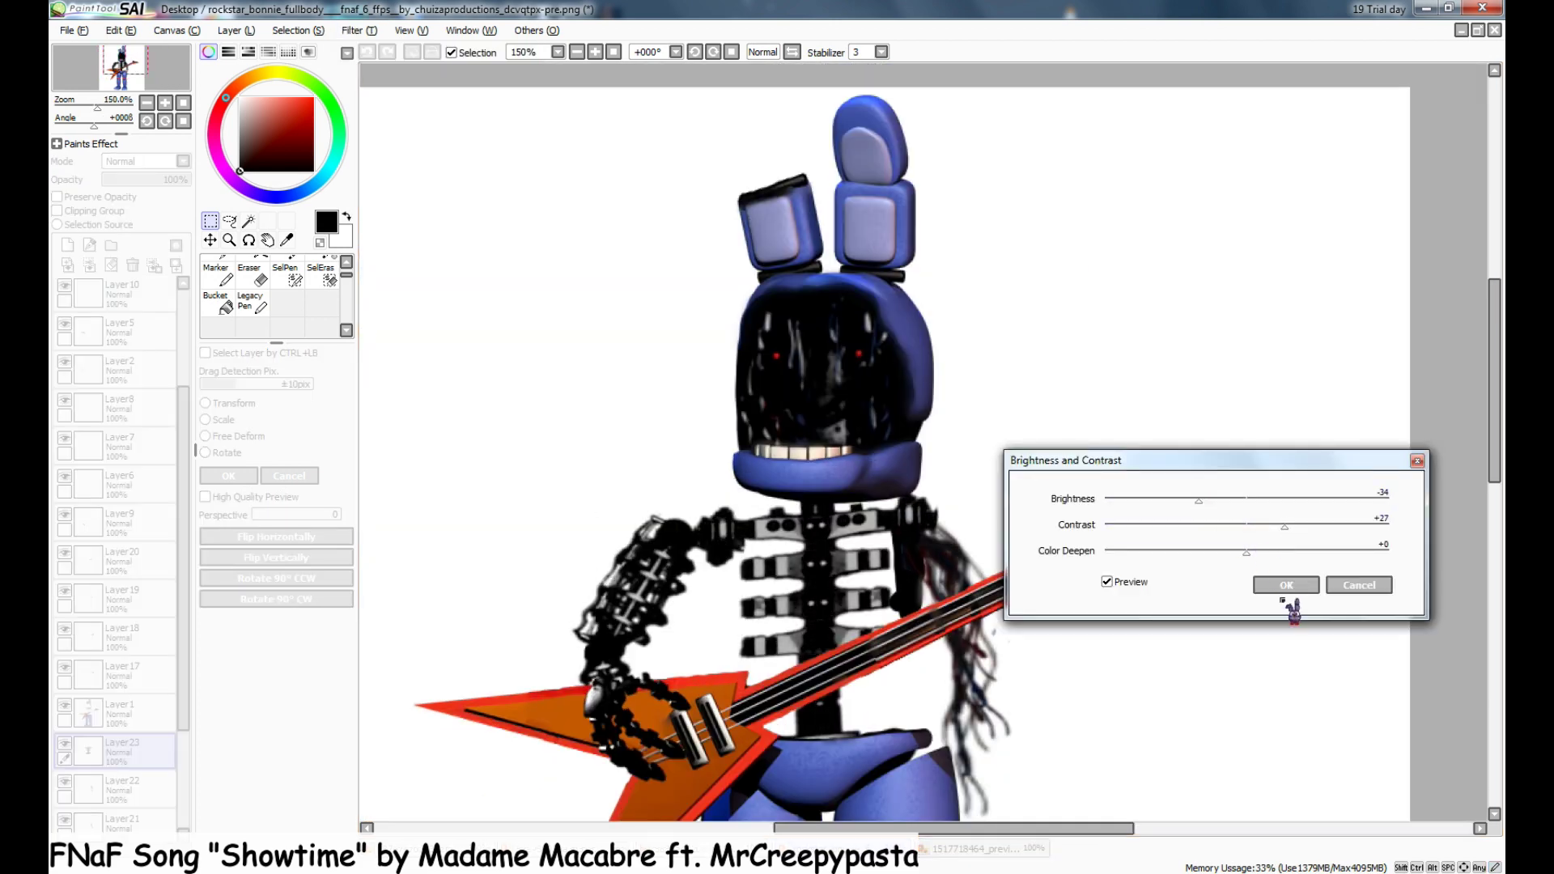
click(1287, 584)
- Nudge the endoskeleton torso slightly into line with the head and shoulders and apply the transform
scroll(1204, 583, down, 1)
key(ctrl+t)
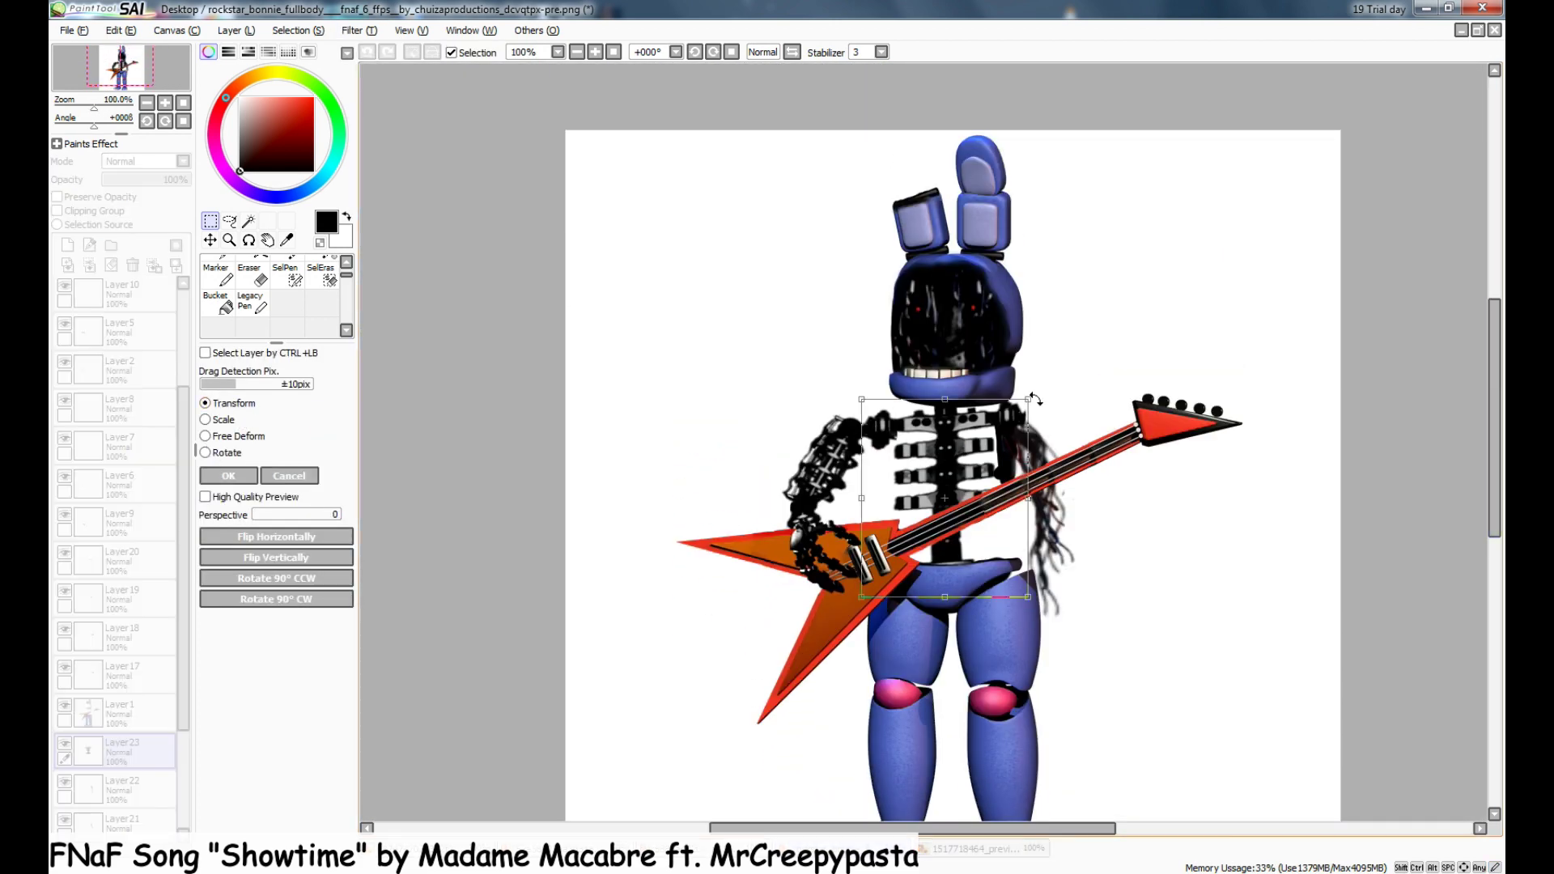
drag(996, 468, 991, 465)
click(229, 475)
scroll(590, 541, down, 2)
scroll(969, 460, up, 1)
scroll(566, 662, up, 3)
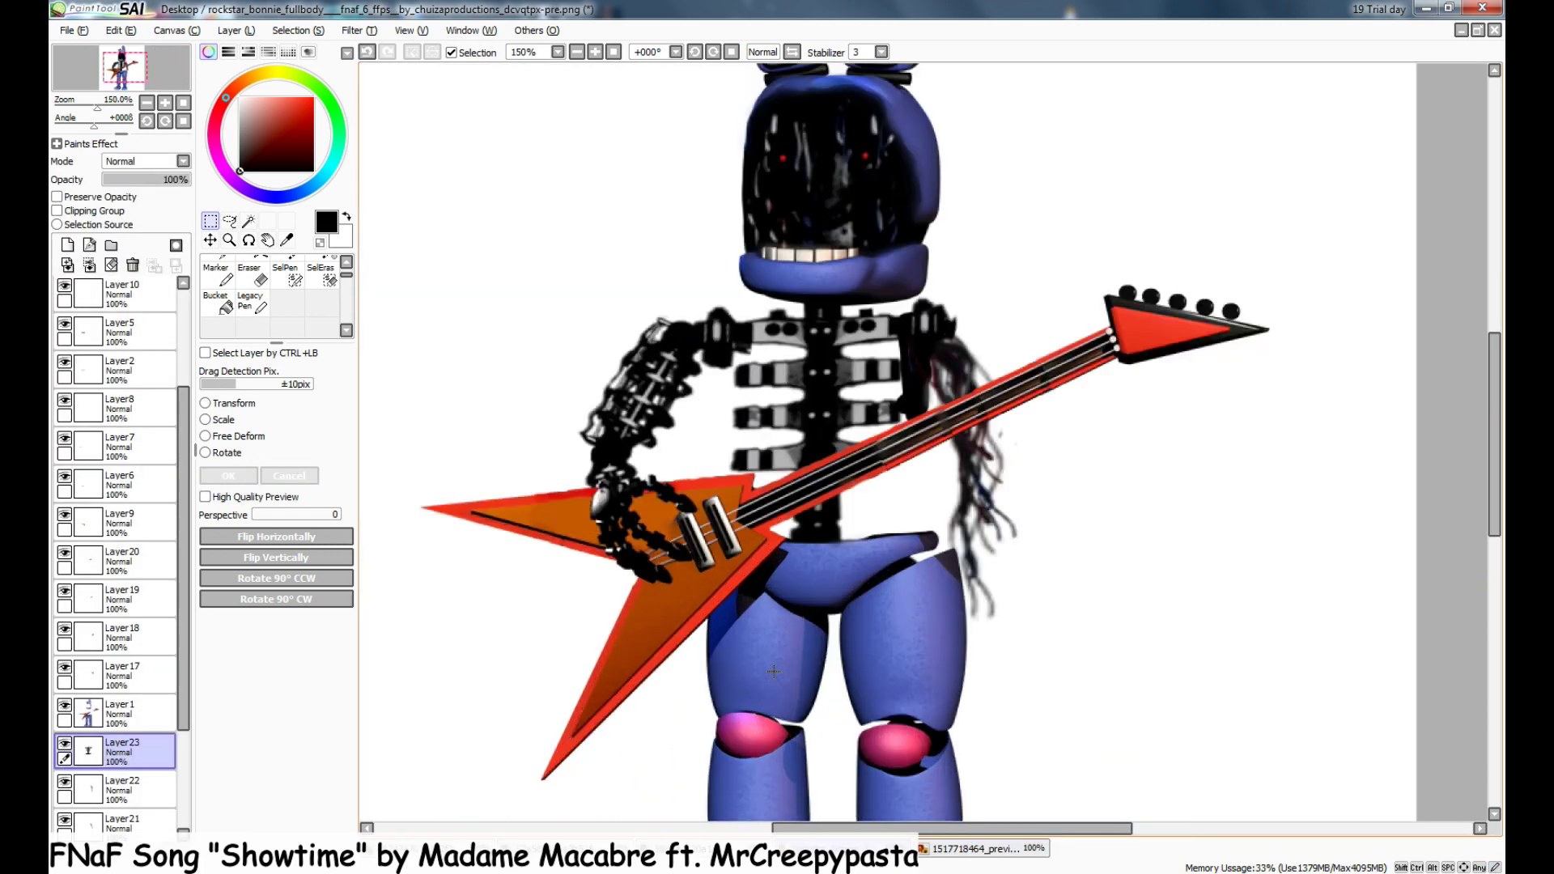
- Paint the open top of the pelvis black on Layer22 with the size 16 pencil
click(121, 789)
click(230, 279)
drag(347, 276, 347, 267)
click(217, 268)
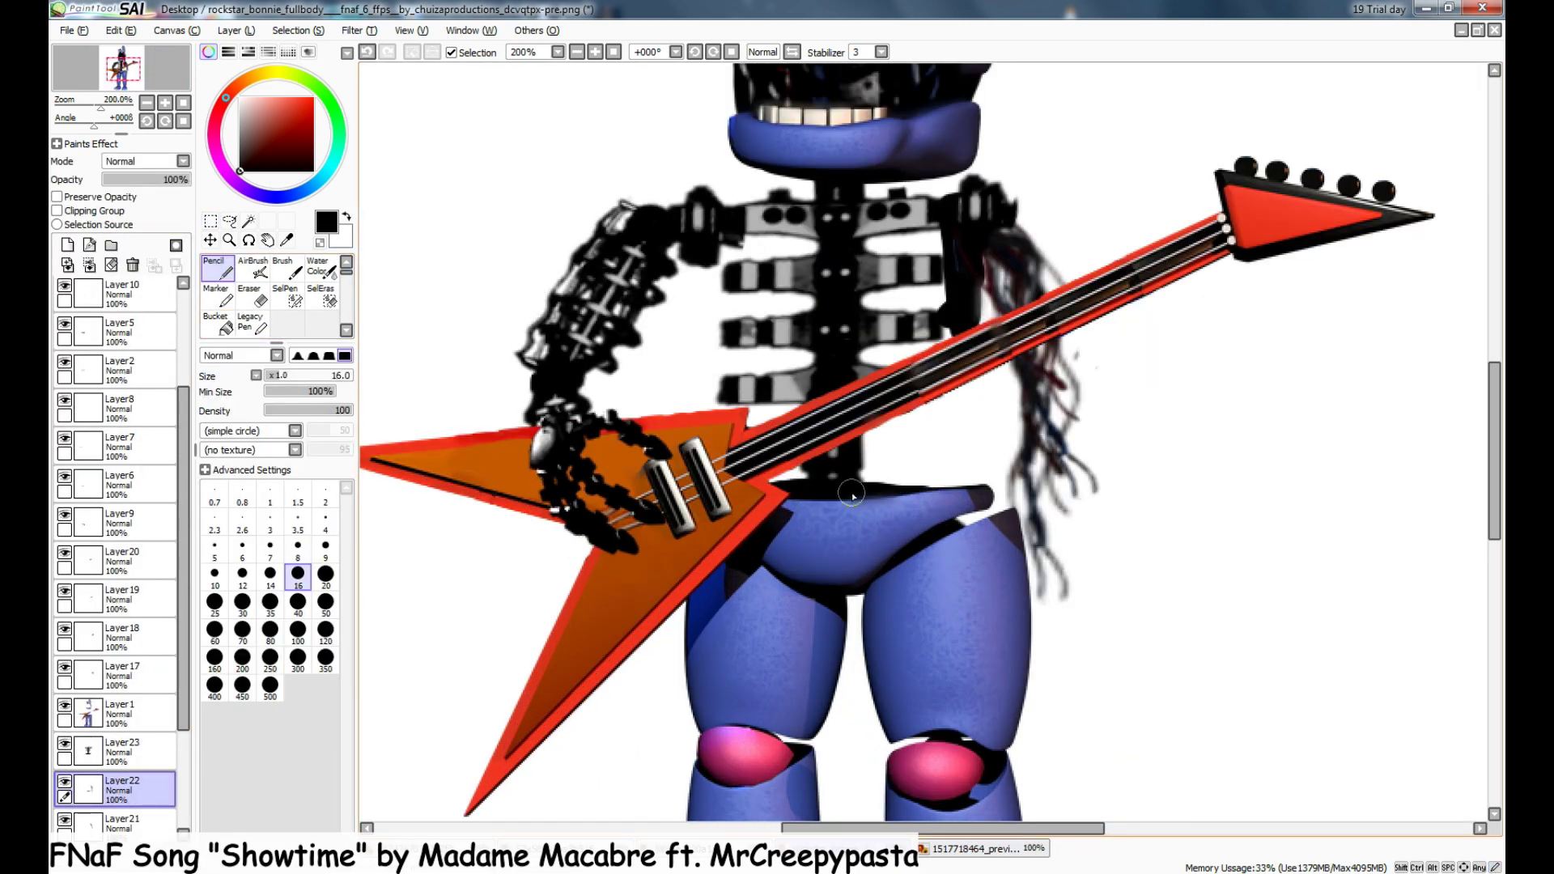
scroll(978, 498, down, 3)
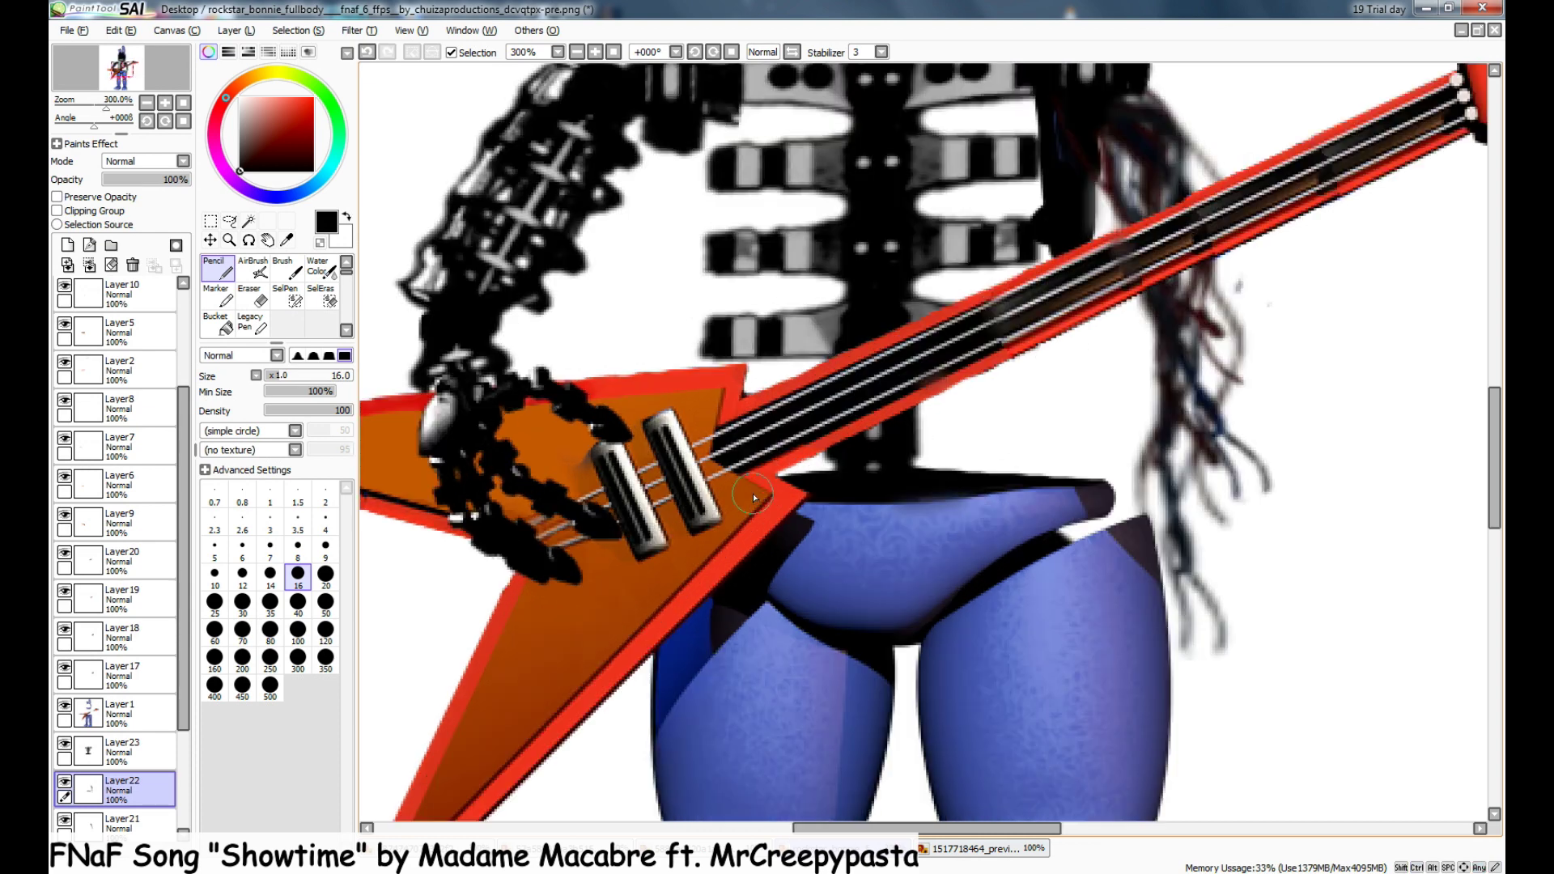
scroll(1098, 489, up, 1)
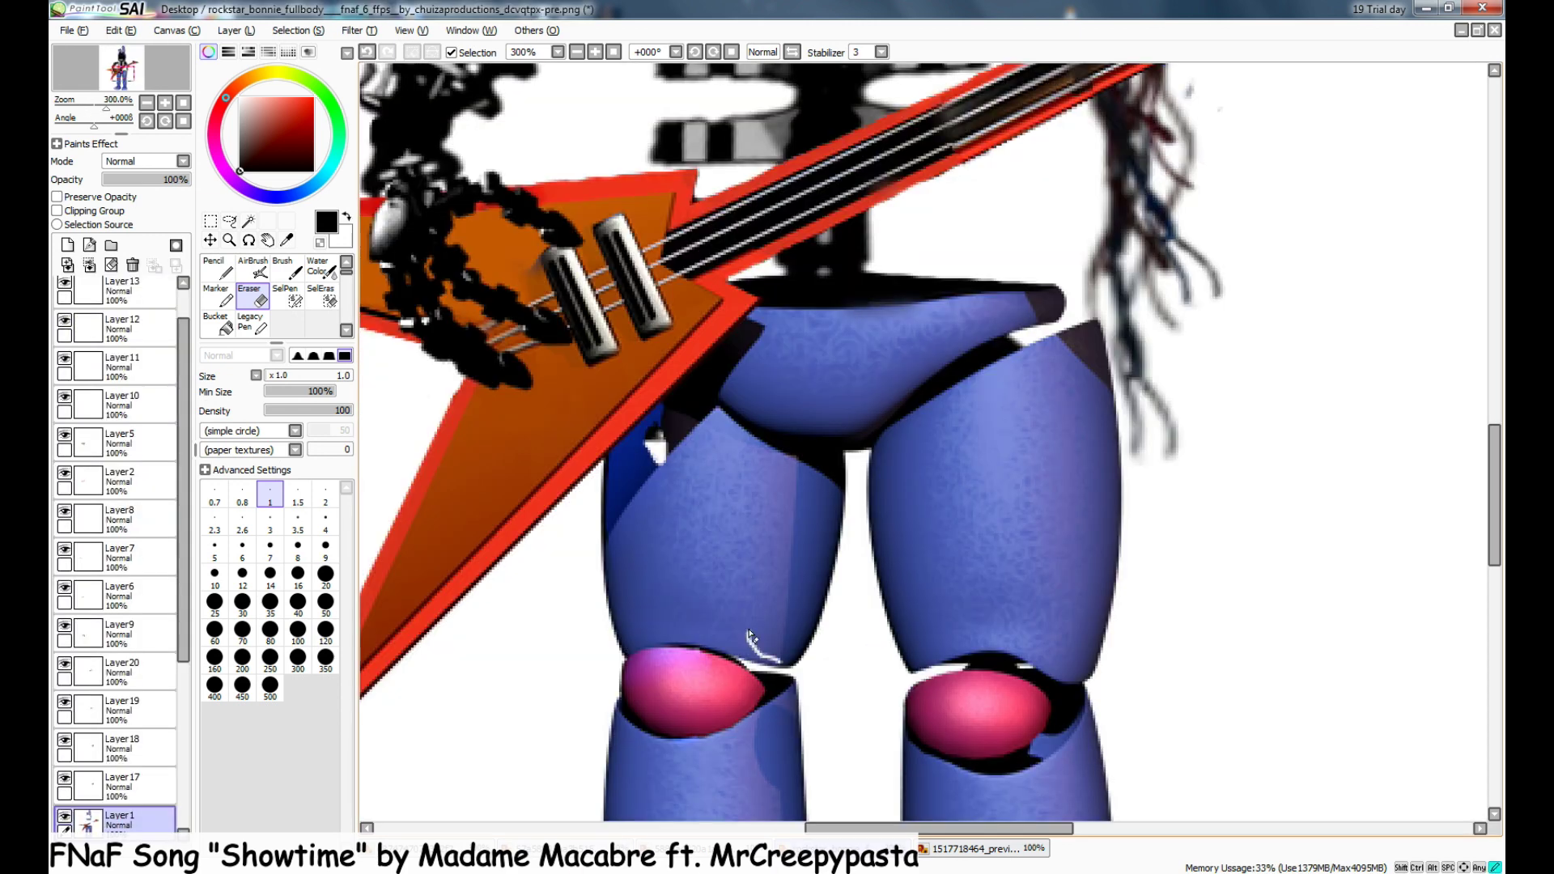
- Erase a jagged tear above the knee of the thigh beside the guitar on Layer1, clearing its inside with the size 6 eraser
scroll(692, 653, up, 5)
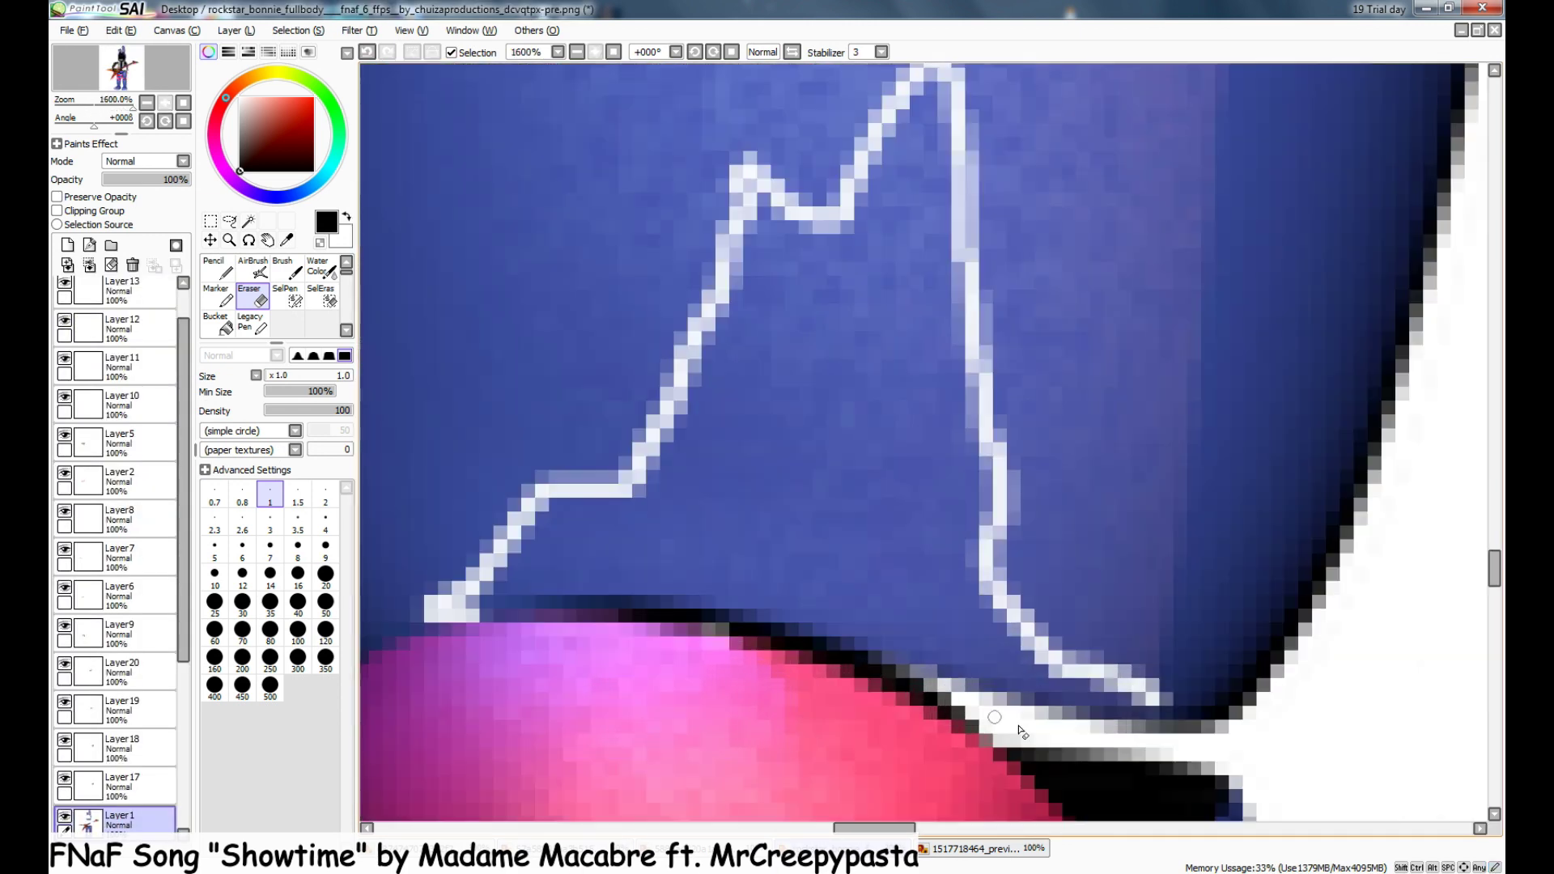
mouse_move(474, 609)
mouse_down()
mouse_move(779, 637)
mouse_move(1132, 719)
mouse_move(1040, 674)
mouse_up()
click(277, 375)
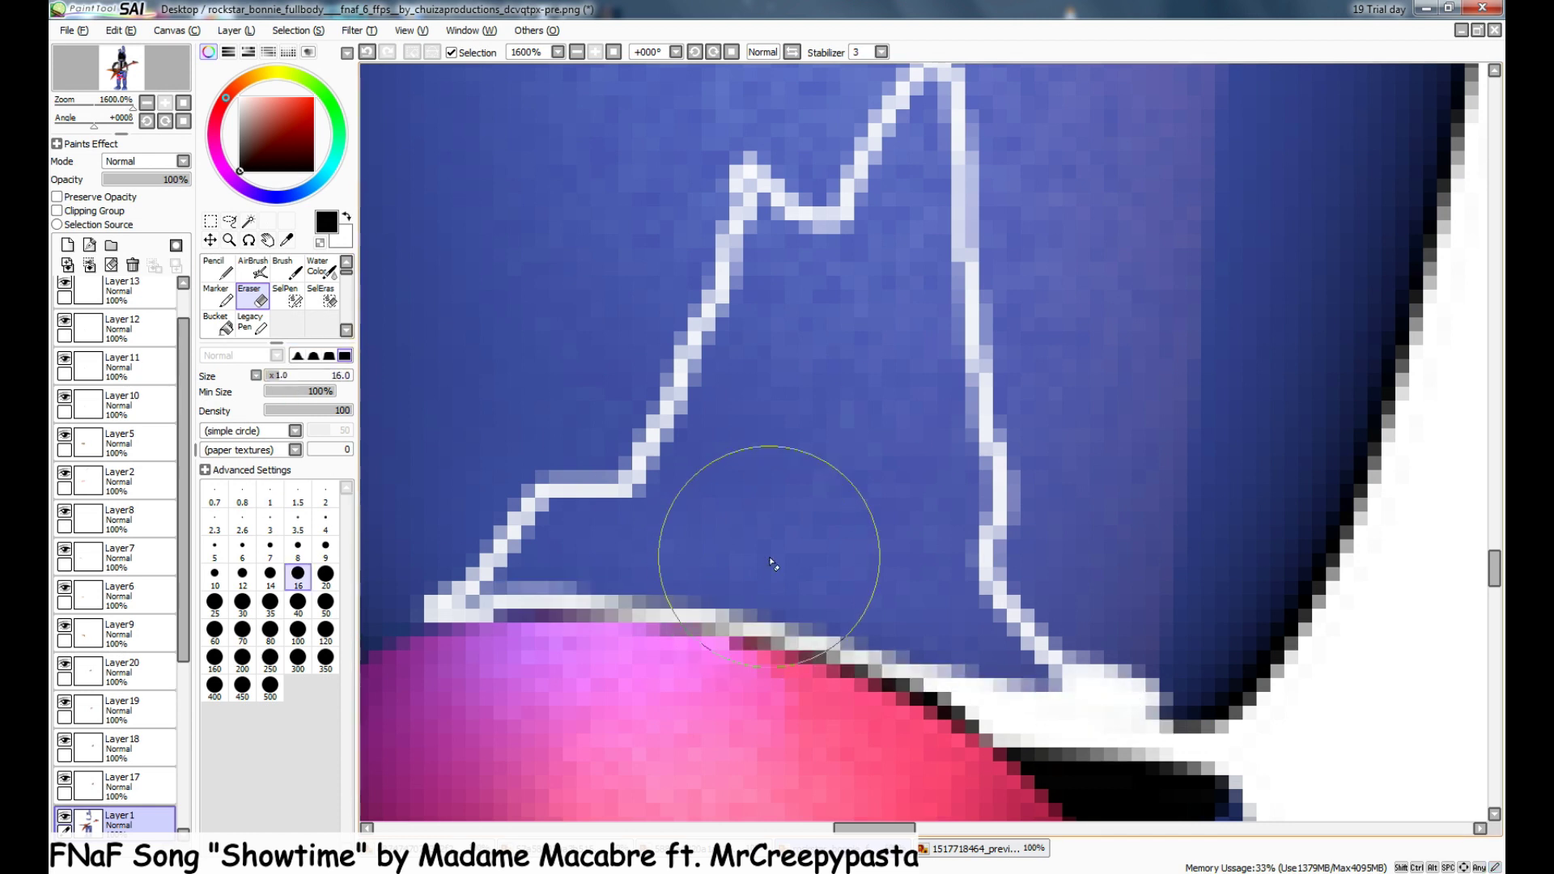
drag(791, 544, 813, 409)
drag(277, 376, 268, 375)
mouse_move(698, 458)
mouse_down()
mouse_move(534, 547)
mouse_move(683, 548)
mouse_move(461, 578)
mouse_up()
mouse_move(794, 607)
mouse_down()
mouse_move(937, 572)
mouse_move(930, 170)
mouse_move(808, 317)
mouse_up()
scroll(933, 202, down, 2)
drag(915, 237, 983, 486)
scroll(883, 397, down, 2)
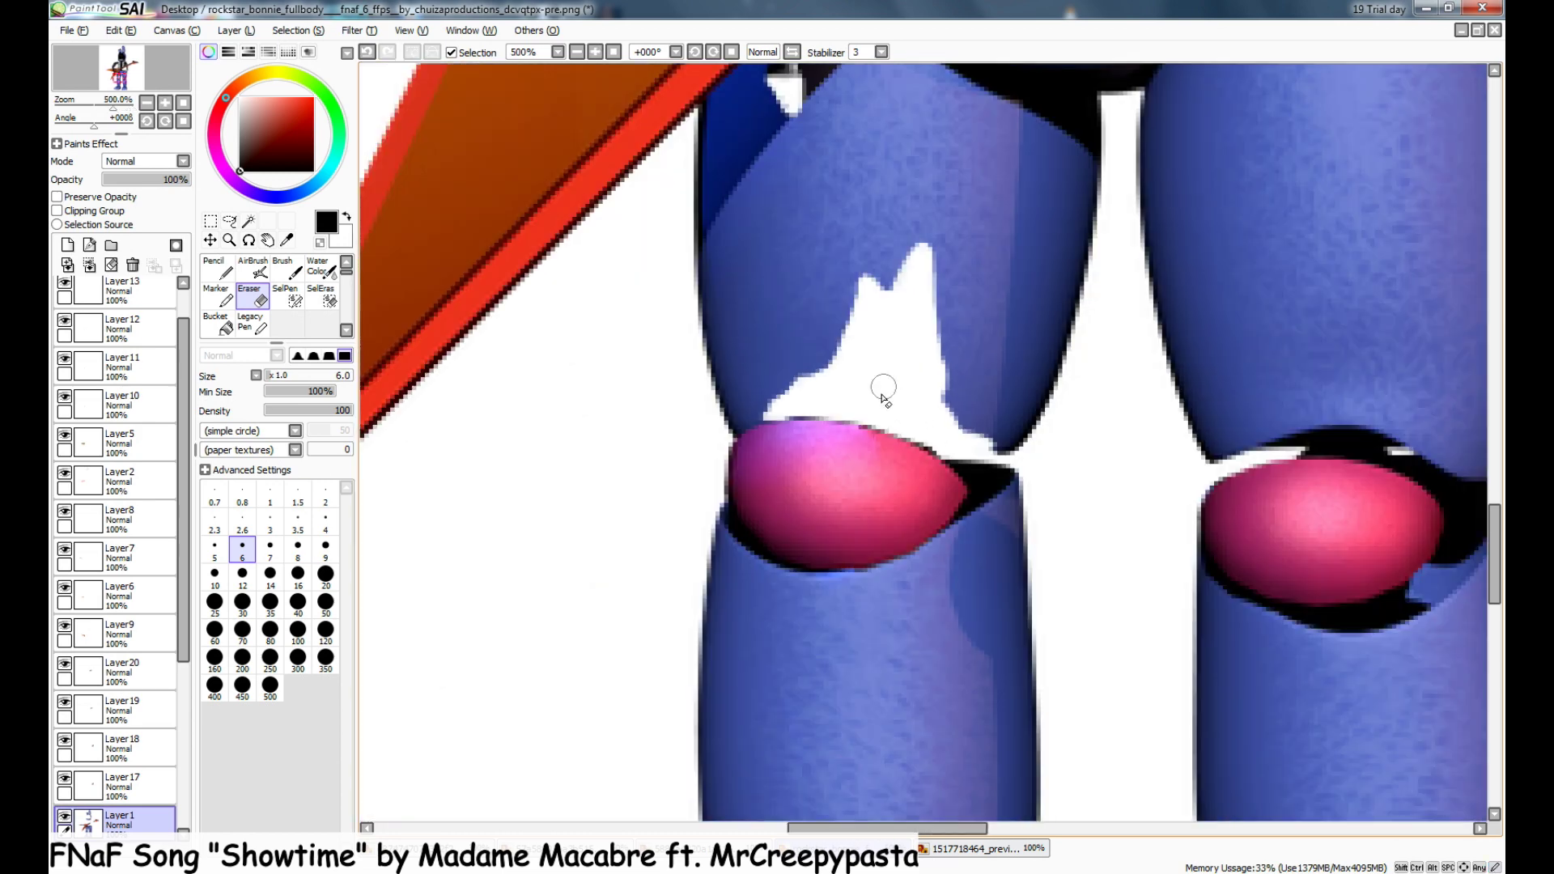
- Fill the jagged thigh tear with black on Layer23 using the size 16 pencil
drag(185, 606, 185, 631)
click(134, 819)
click(229, 274)
drag(895, 314, 835, 158)
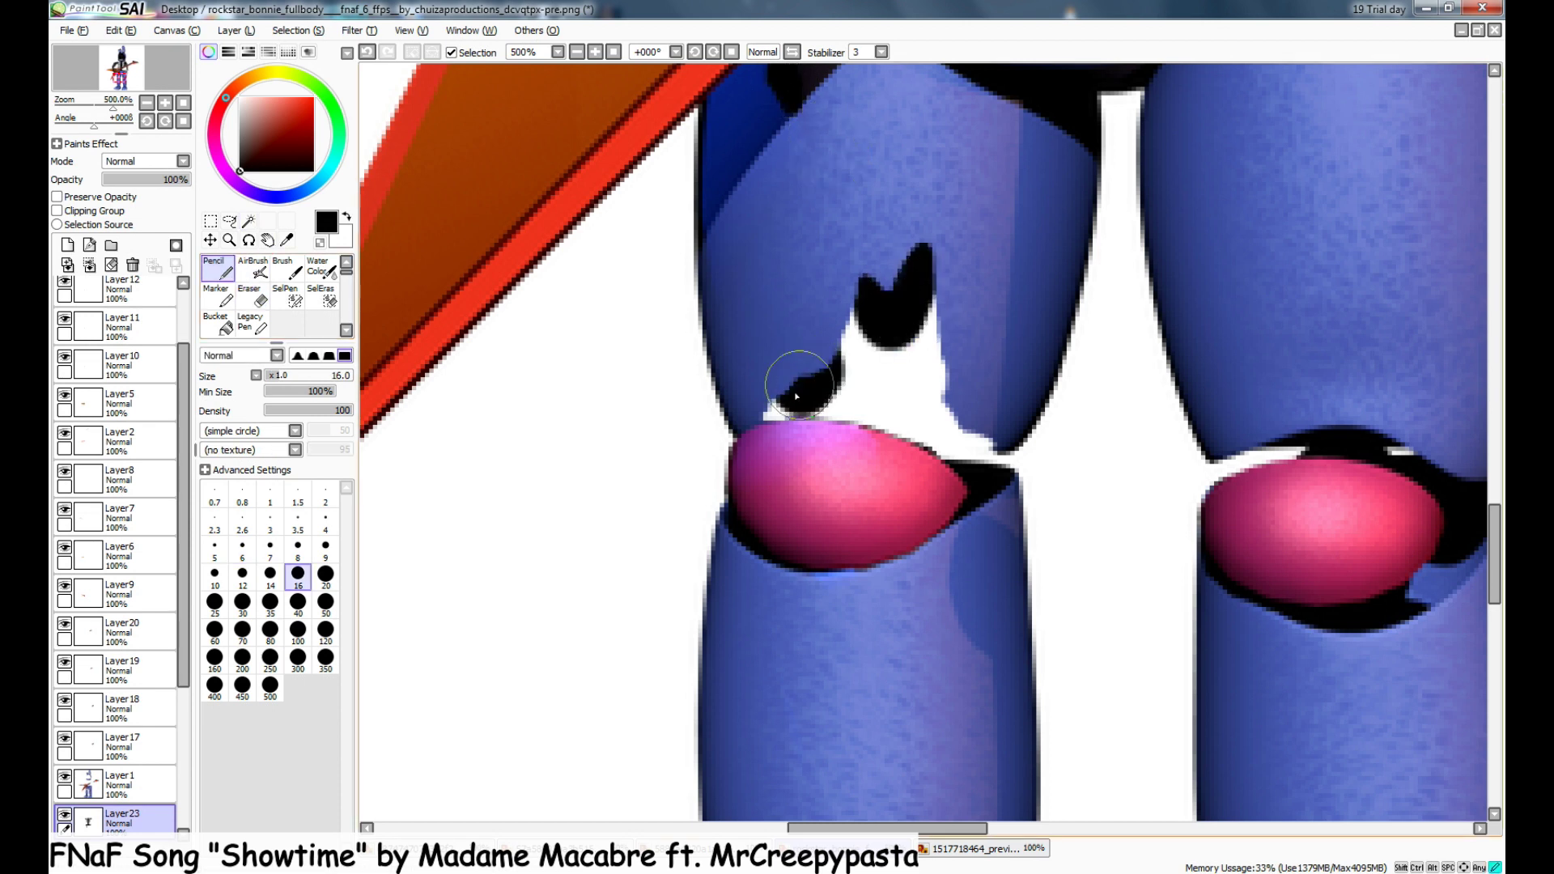
drag(797, 396, 956, 451)
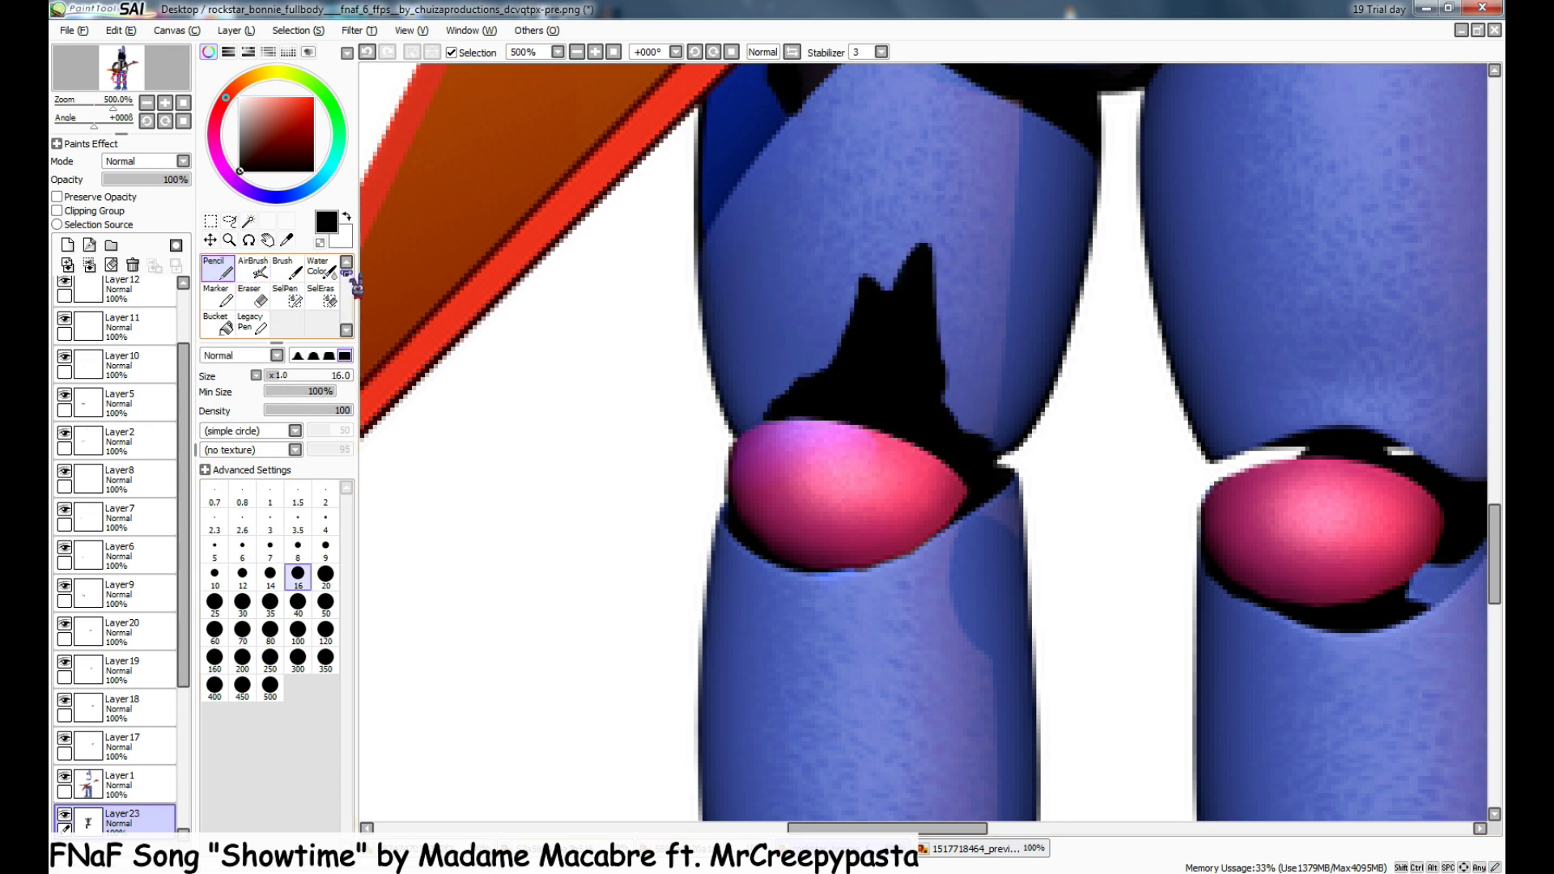
- Soften the edges of the thigh tear and the dark patch beside the guitar on Layer1 with the size 11 Blur brush
drag(347, 274, 346, 283)
click(322, 294)
click(121, 784)
mouse_move(874, 283)
mouse_down()
mouse_move(932, 354)
mouse_move(967, 435)
mouse_up()
drag(937, 312, 927, 635)
scroll(765, 371, up, 1)
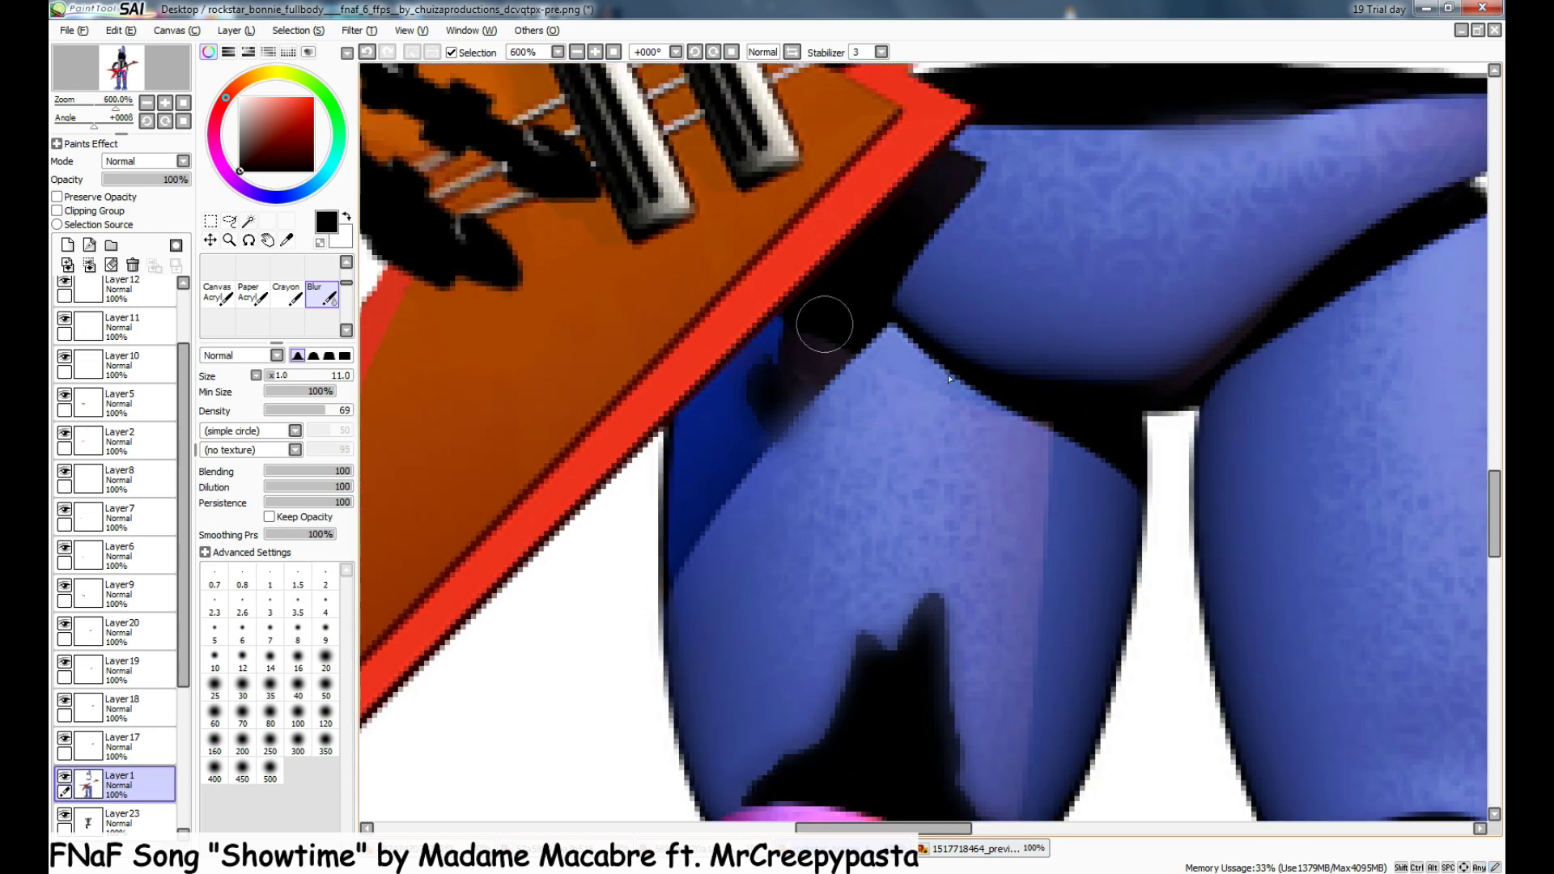
scroll(948, 378, down, 2)
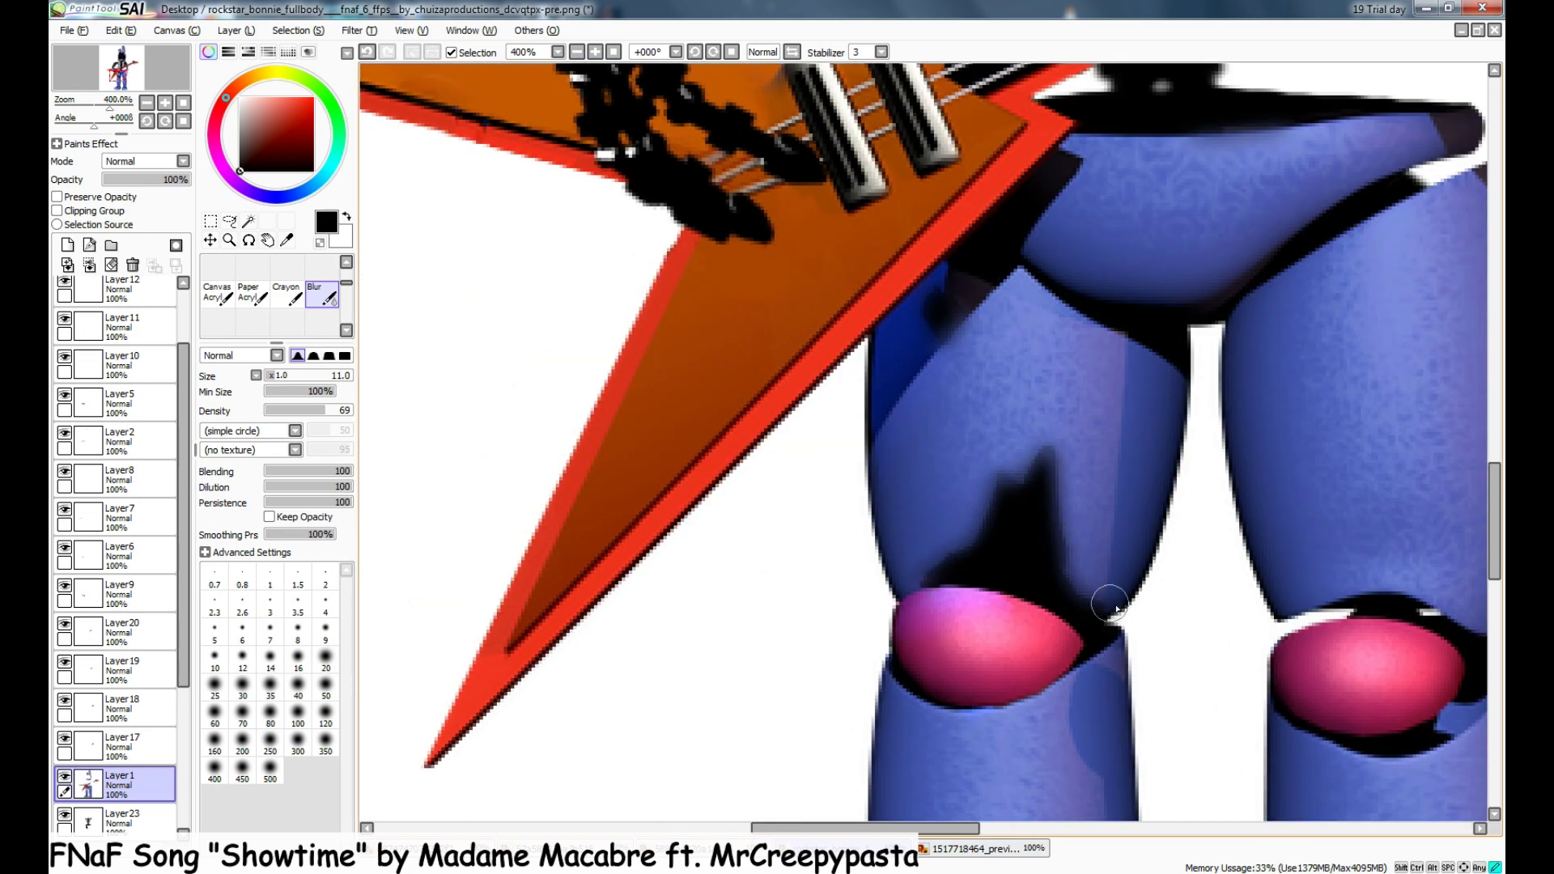
scroll(1116, 609, down, 4)
scroll(1227, 640, up, 3)
- In the endoskeleton reference image, clear the torso selection and select one thigh piece with the selection pen
click(429, 849)
drag(654, 828, 969, 828)
click(210, 221)
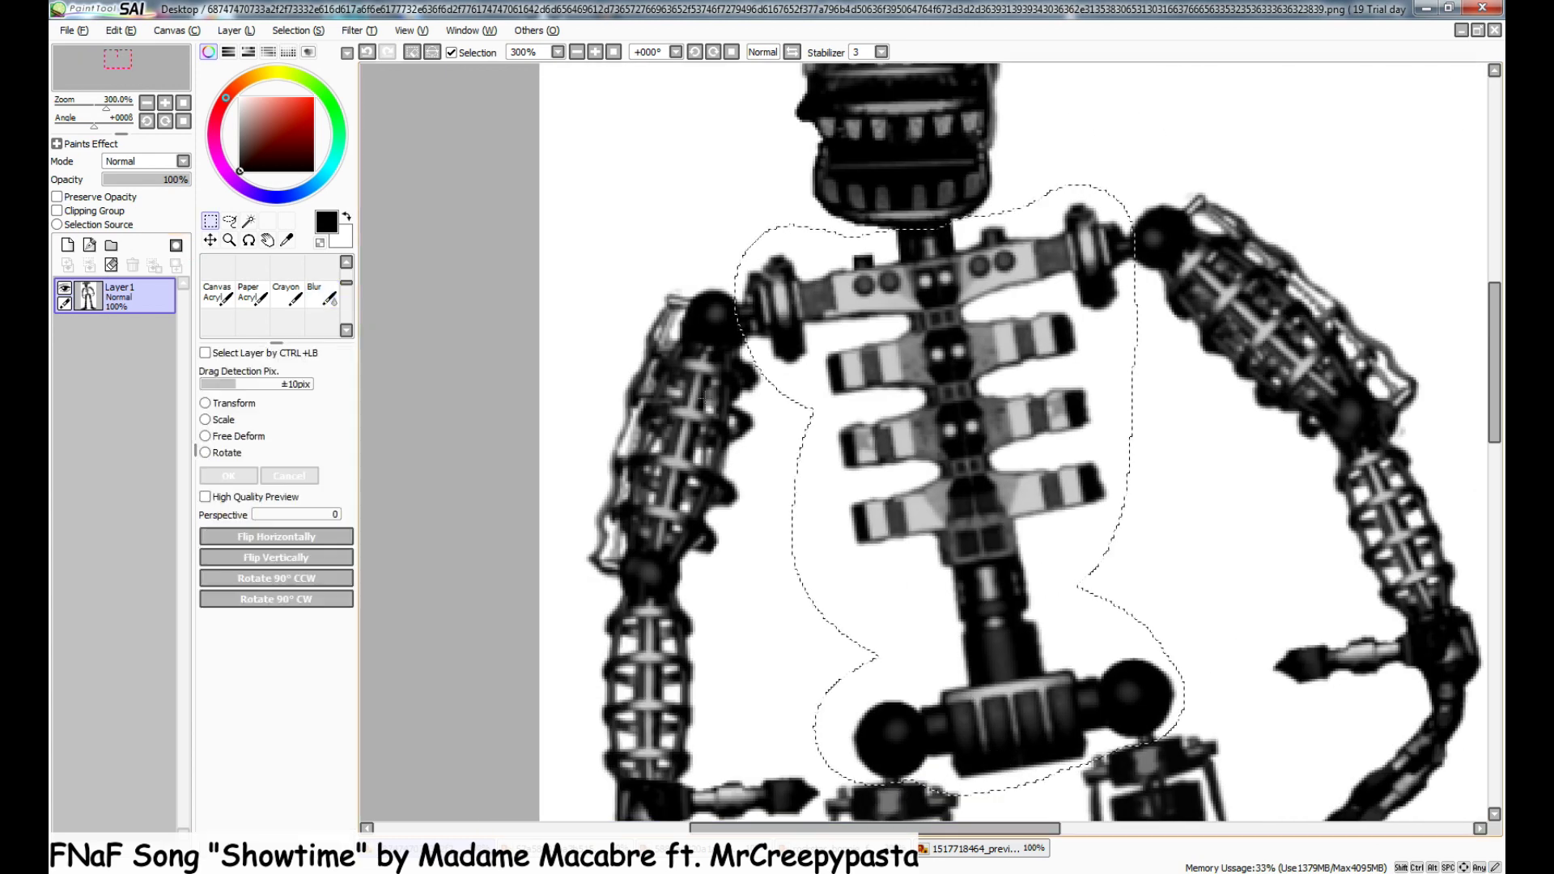
click(701, 398)
drag(346, 282, 346, 271)
click(287, 295)
scroll(1137, 551, down, 1)
drag(1494, 369, 1494, 434)
mouse_move(994, 491)
mouse_down()
mouse_move(962, 583)
mouse_move(964, 552)
mouse_up()
- Place the copied endoskeleton thigh on Layer24 behind the black tear above Bonnie's knee and apply the transform
click(841, 848)
drag(184, 640, 185, 701)
click(159, 756)
click(212, 223)
click(217, 402)
scroll(720, 591, down, 5)
drag(660, 493, 773, 587)
scroll(789, 602, up, 5)
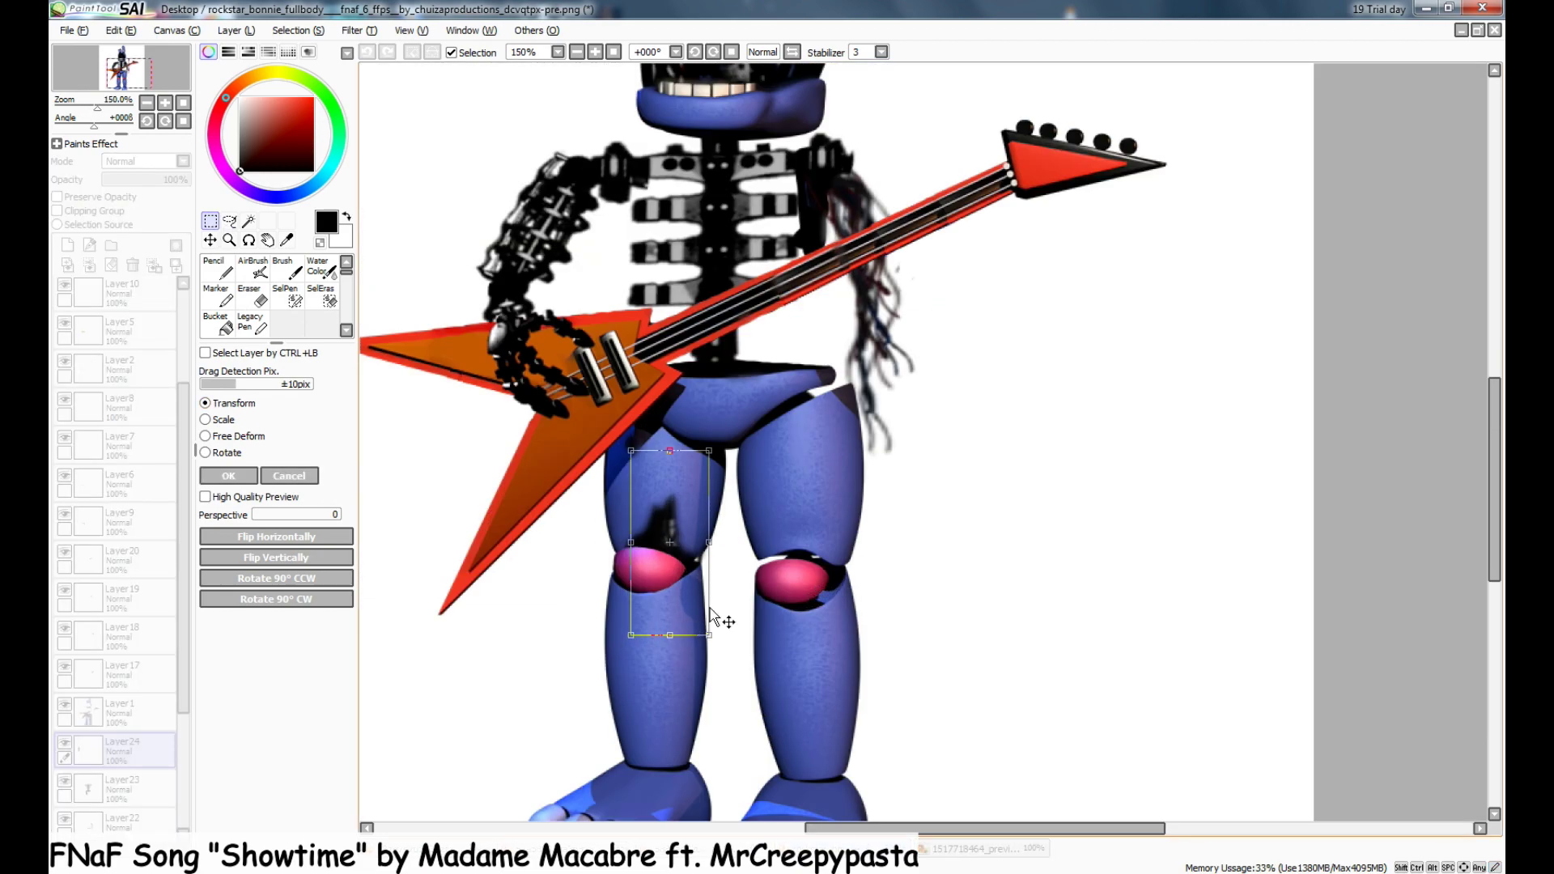
drag(928, 828, 912, 828)
scroll(716, 458, down, 1)
key(Return)
scroll(901, 484, down, 2)
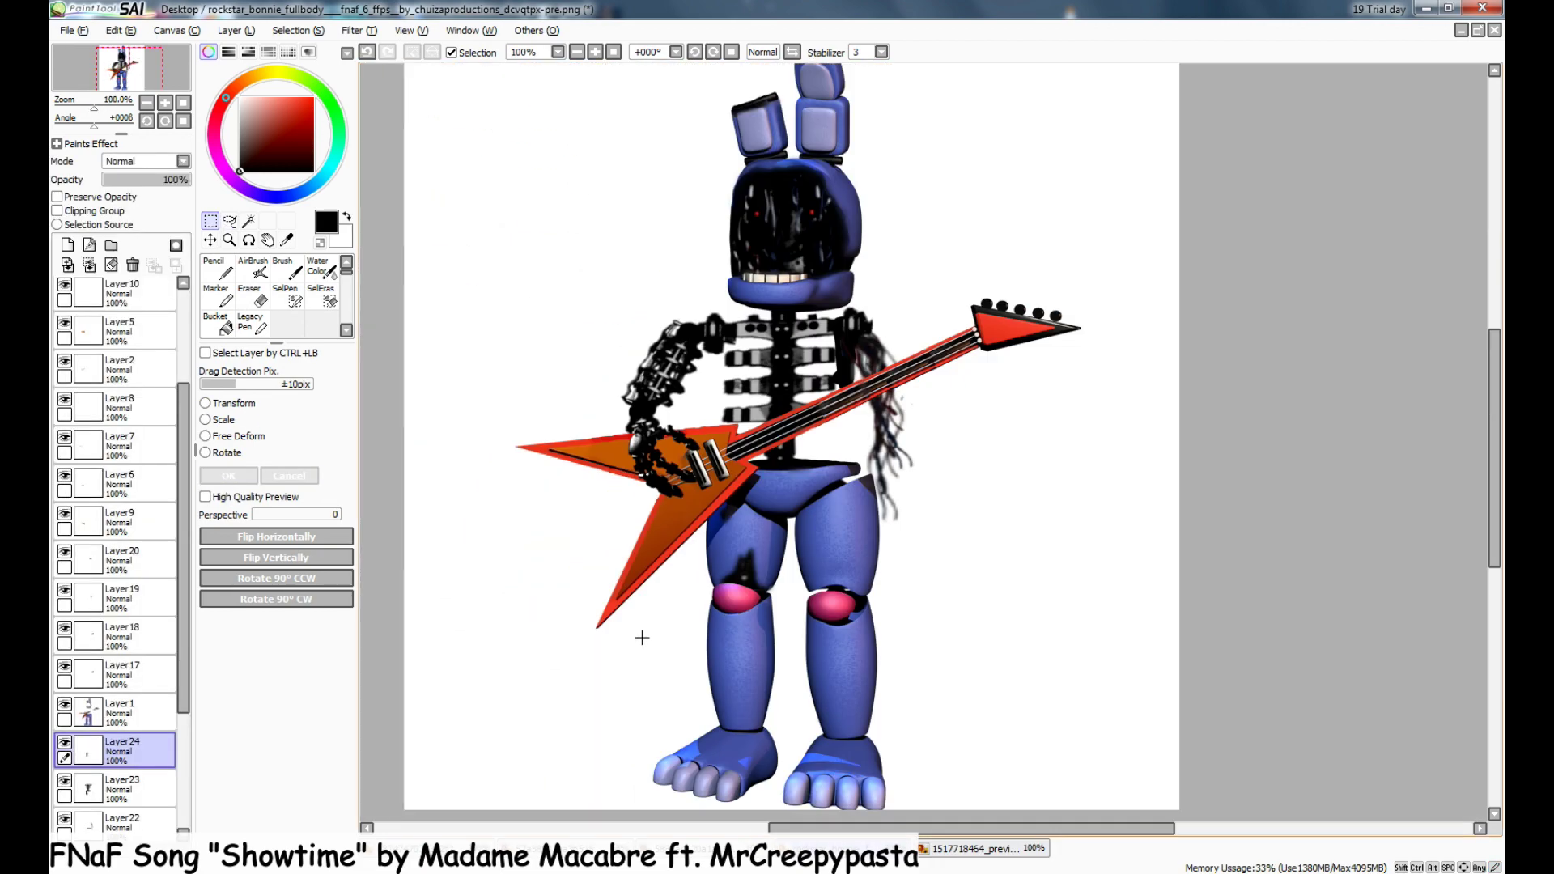
- Erase a small slanted hole in the inner upper part of the other thigh on Layer1 with the size 5 eraser
click(983, 848)
click(733, 844)
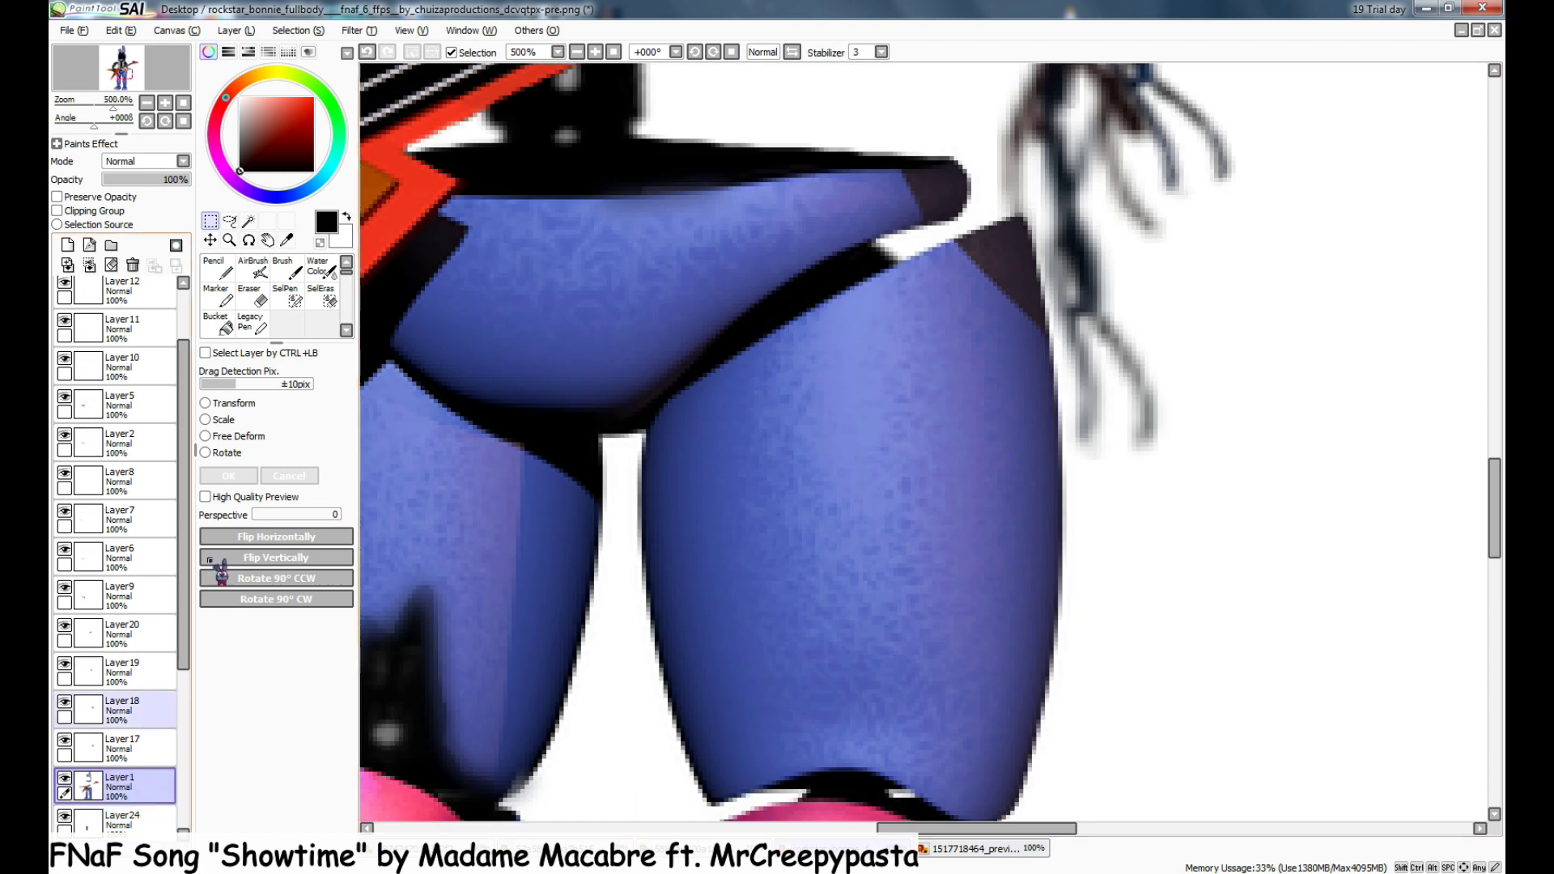
key(e)
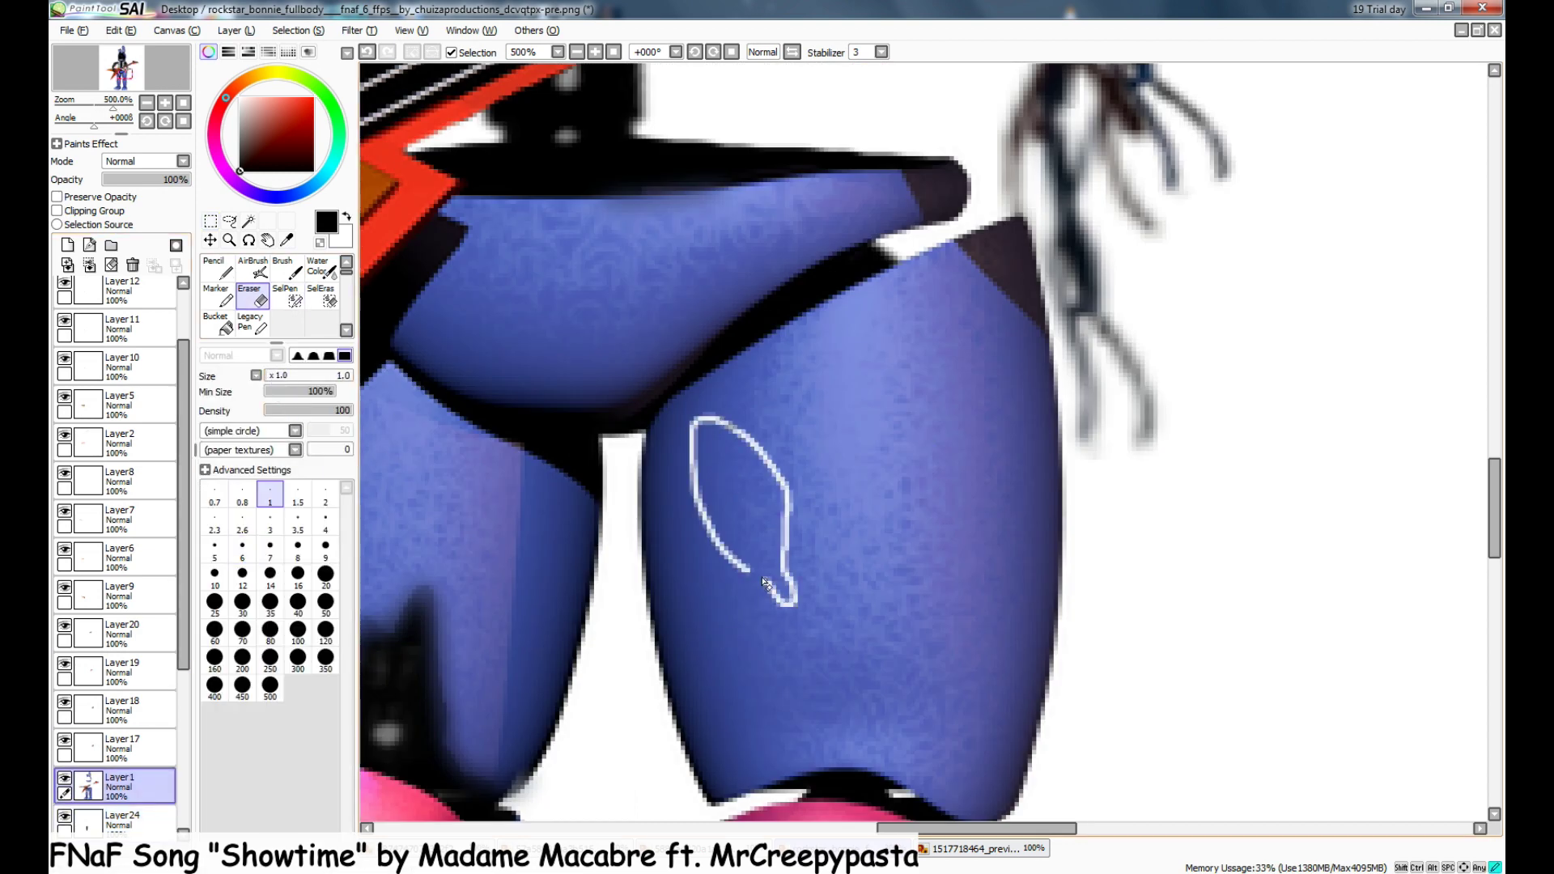
drag(764, 582, 745, 567)
key(ctrl+z)
click(280, 375)
drag(705, 428, 717, 446)
drag(280, 375, 273, 376)
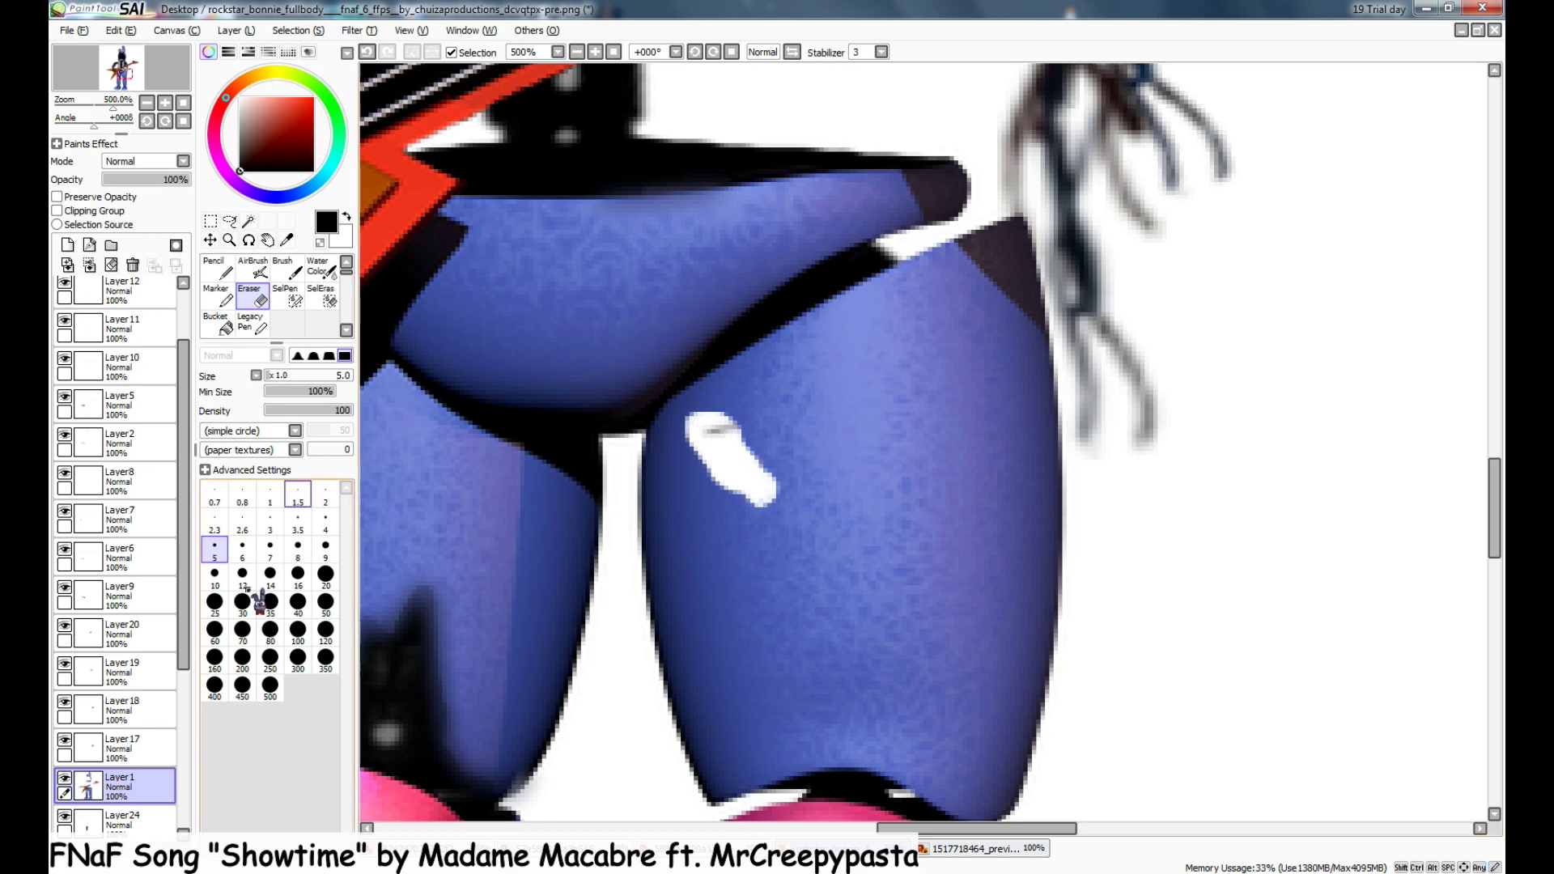
- Fill the slanted thigh hole with black on Layer24 using the size 16 pencil
click(121, 821)
click(229, 295)
click(218, 267)
drag(710, 431, 760, 506)
- Blur the edges of the slanted thigh hole on Layer1 with the size 11 Blur brush
click(121, 785)
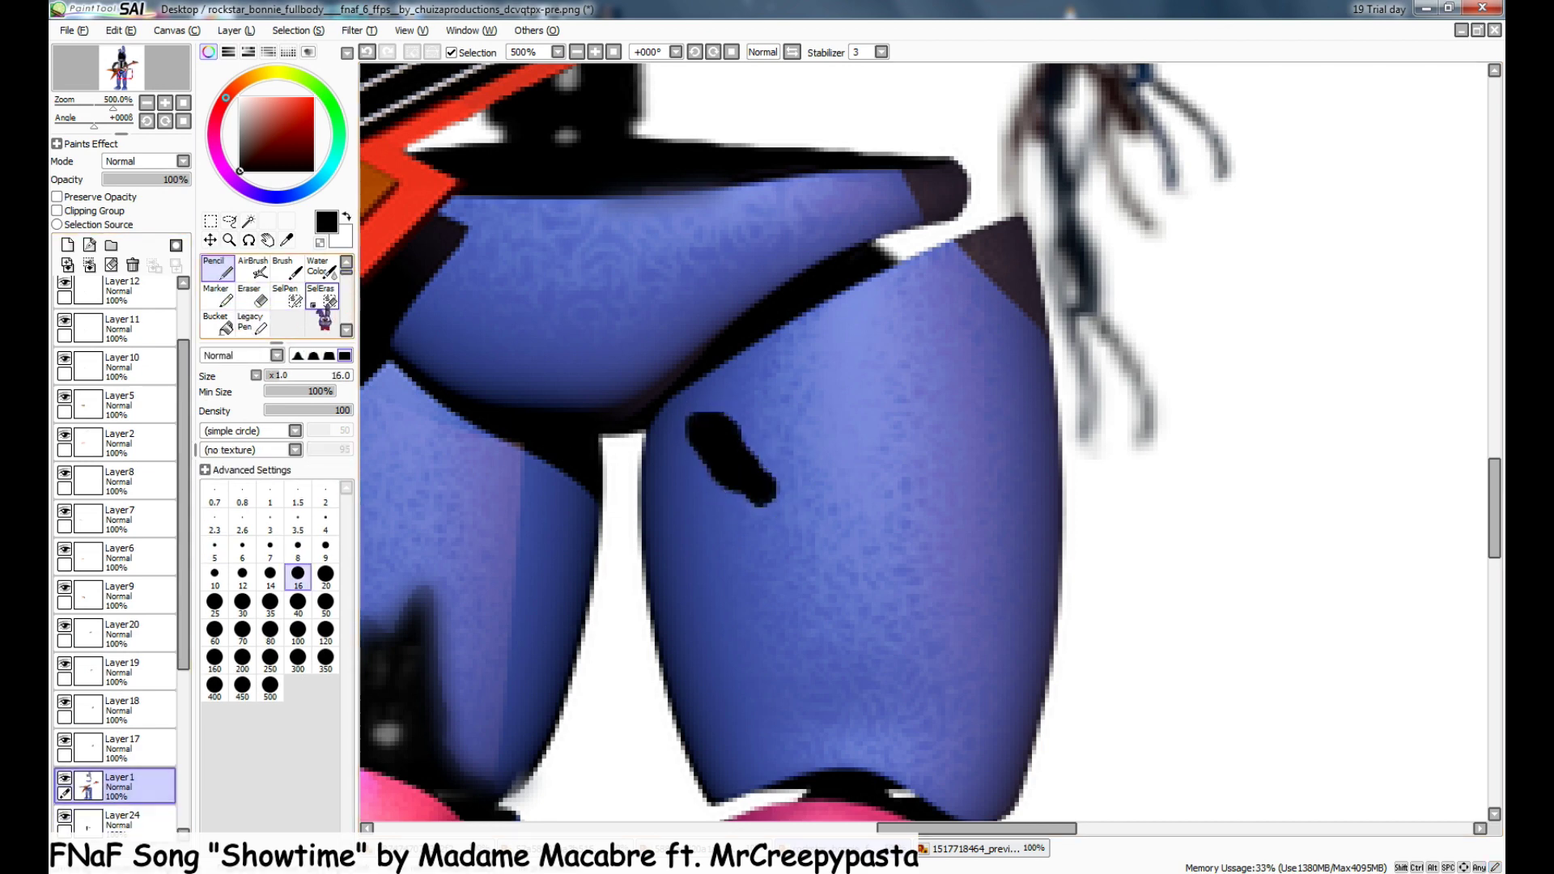
scroll(322, 309, down, 3)
click(323, 303)
mouse_move(725, 424)
mouse_down()
mouse_move(702, 458)
mouse_move(754, 445)
mouse_move(705, 440)
mouse_up()
scroll(850, 491, down, 4)
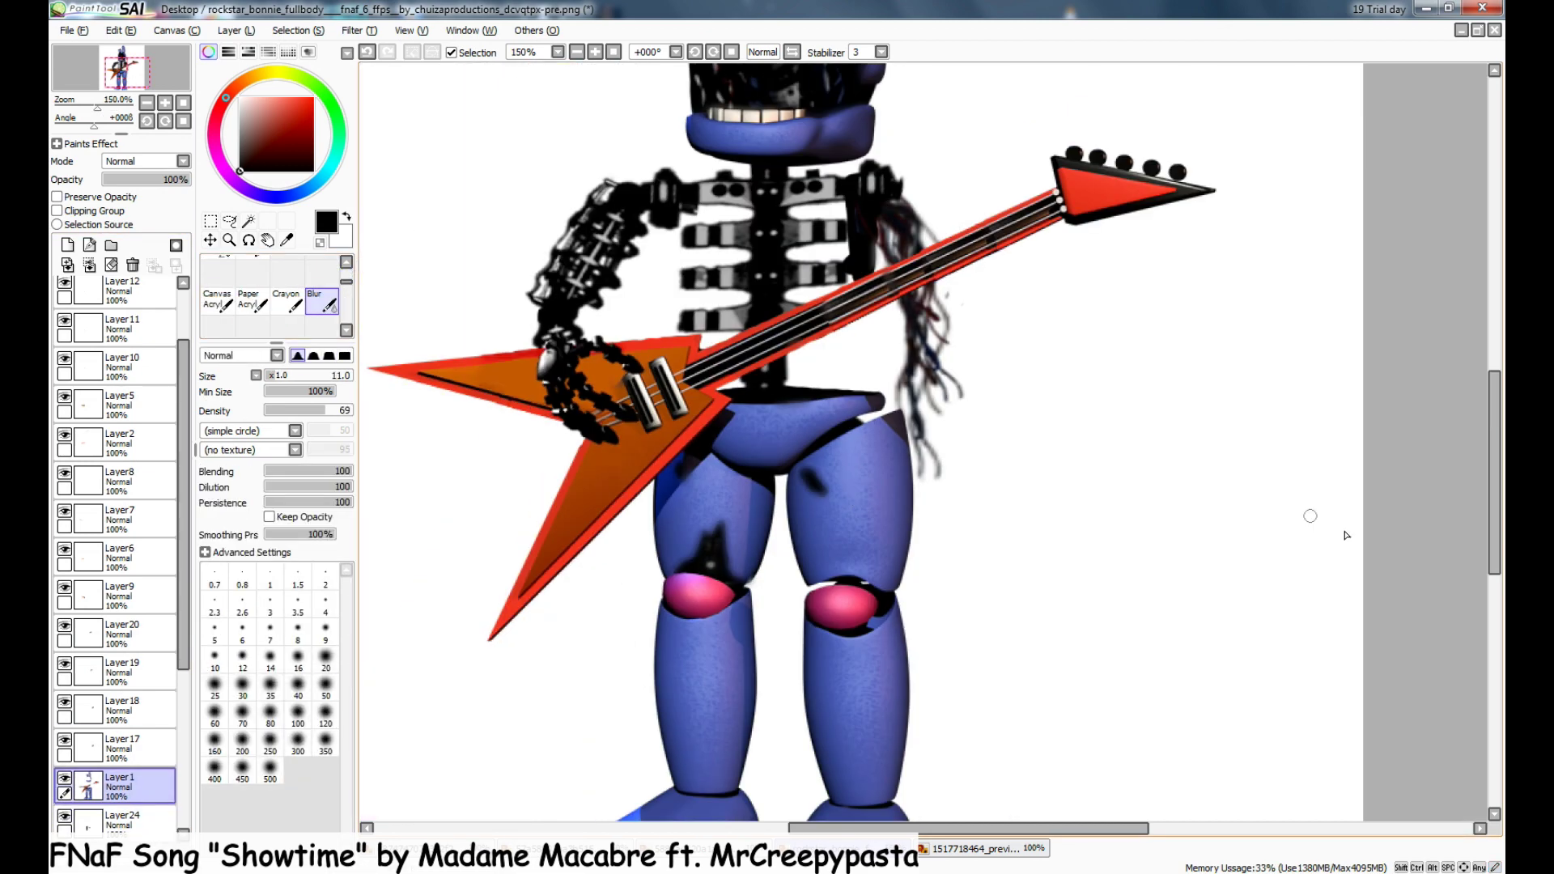
scroll(1346, 535, down, 2)
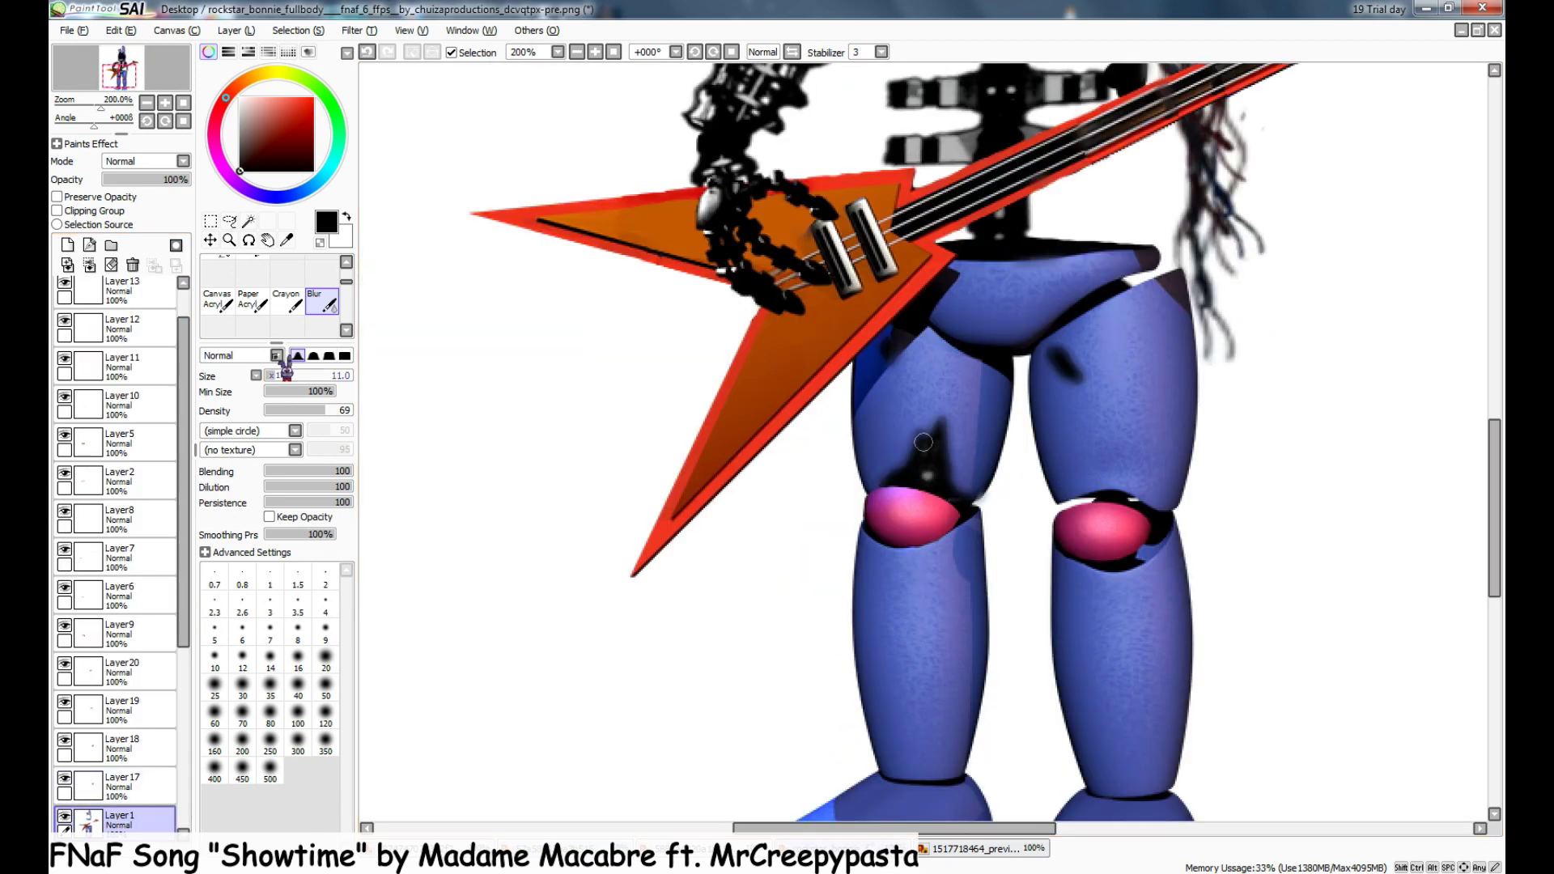
- Erase the whole shin beneath the guitar-side pink knee on Layer1 with the size 23 eraser, leaving the foot
scroll(275, 295, up, 2)
click(249, 295)
mouse_move(886, 725)
mouse_down()
mouse_move(981, 560)
mouse_move(847, 533)
mouse_up()
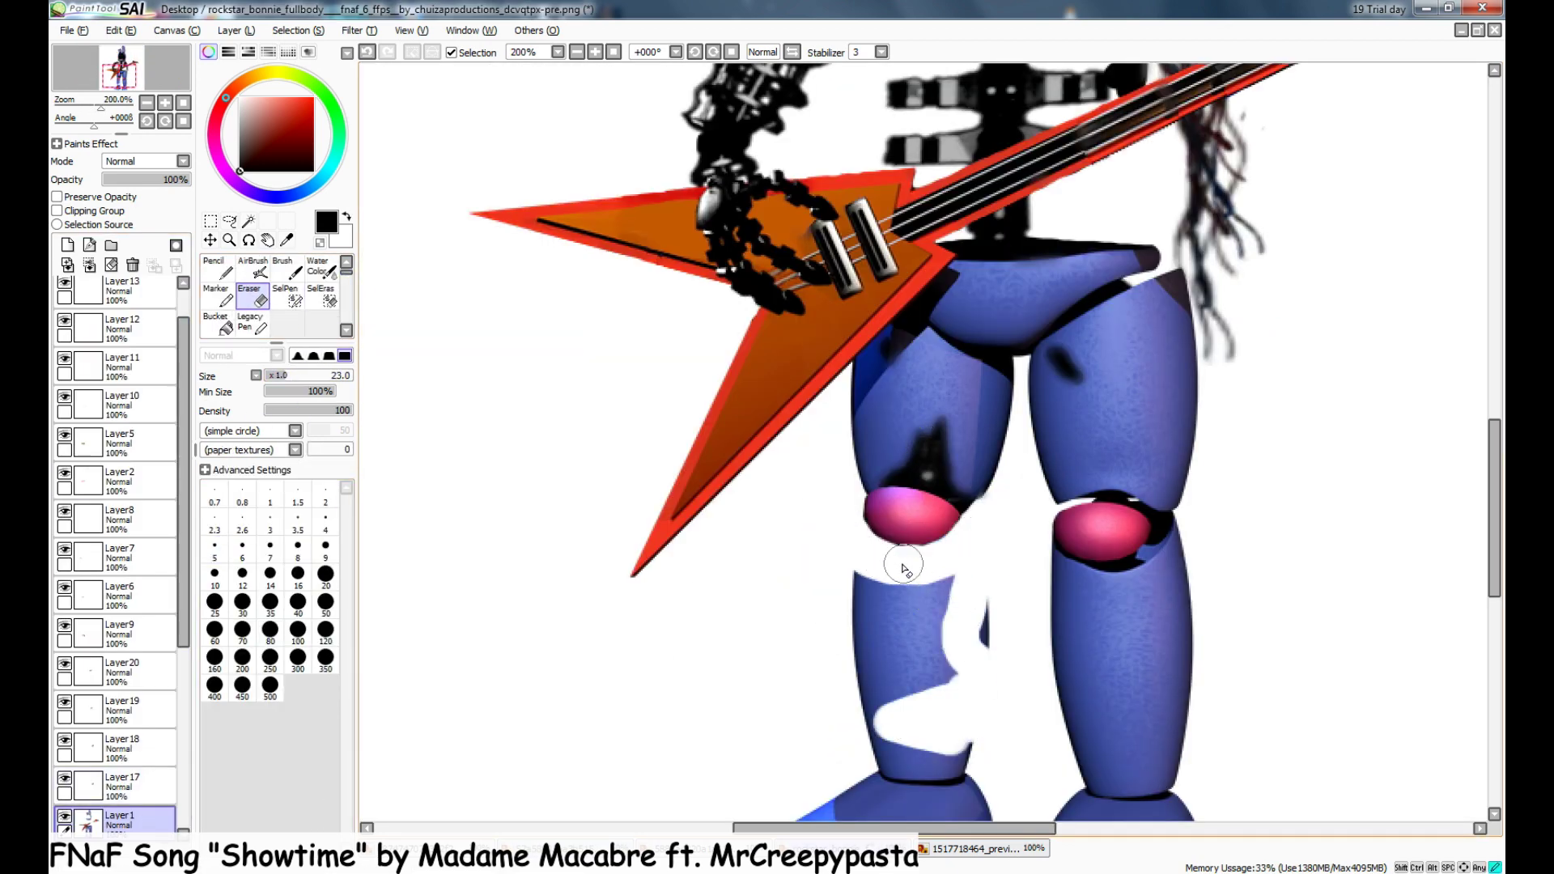
drag(977, 661, 926, 576)
drag(1494, 555, 1493, 589)
mouse_move(955, 571)
mouse_down()
mouse_move(940, 494)
mouse_move(859, 530)
mouse_move(903, 601)
mouse_move(975, 598)
mouse_up()
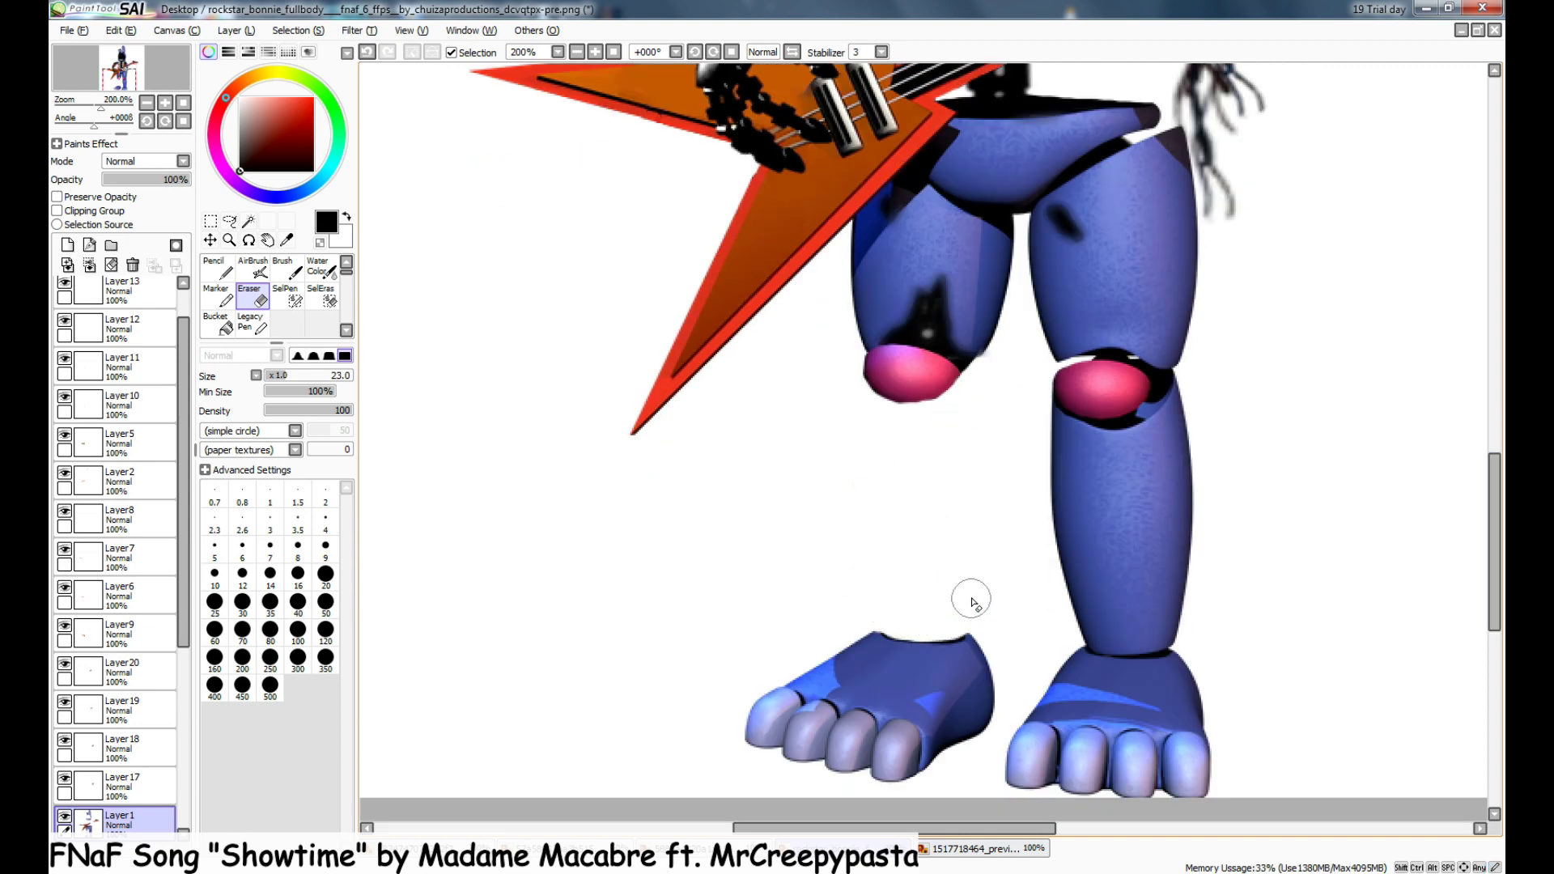
- Paint a black ankle opening on top of the detached foot on Layer24 and soften its edge on Layer1 with the Blur brush
scroll(956, 645, up, 2)
drag(184, 644, 187, 694)
click(137, 773)
click(216, 268)
mouse_move(971, 648)
mouse_down()
mouse_move(811, 651)
mouse_move(870, 643)
mouse_move(789, 629)
mouse_up()
click(251, 298)
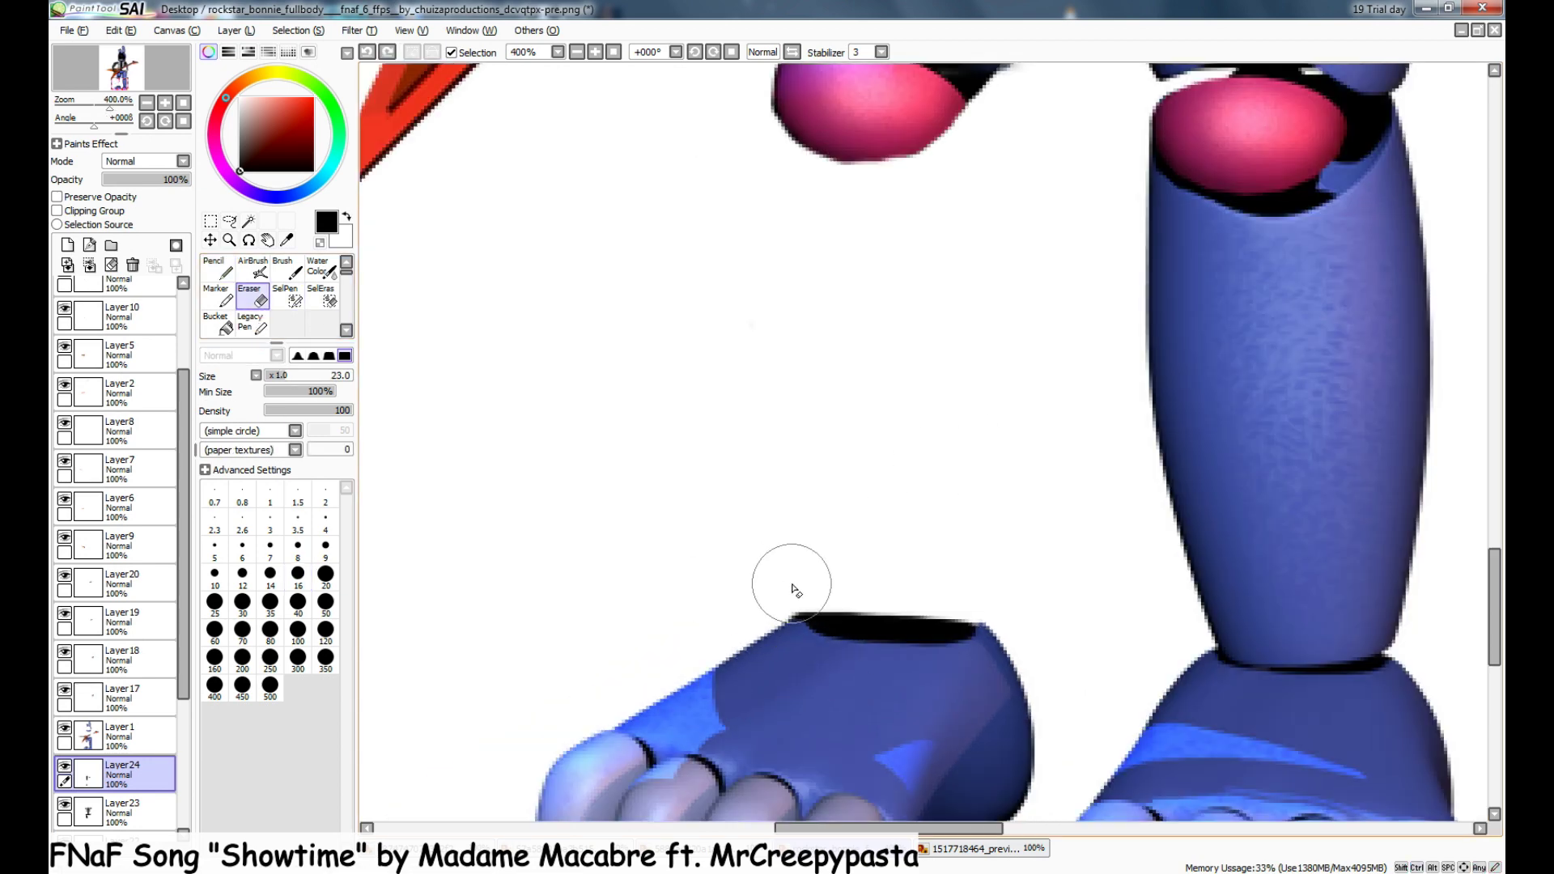
scroll(820, 493, down, 2)
click(139, 738)
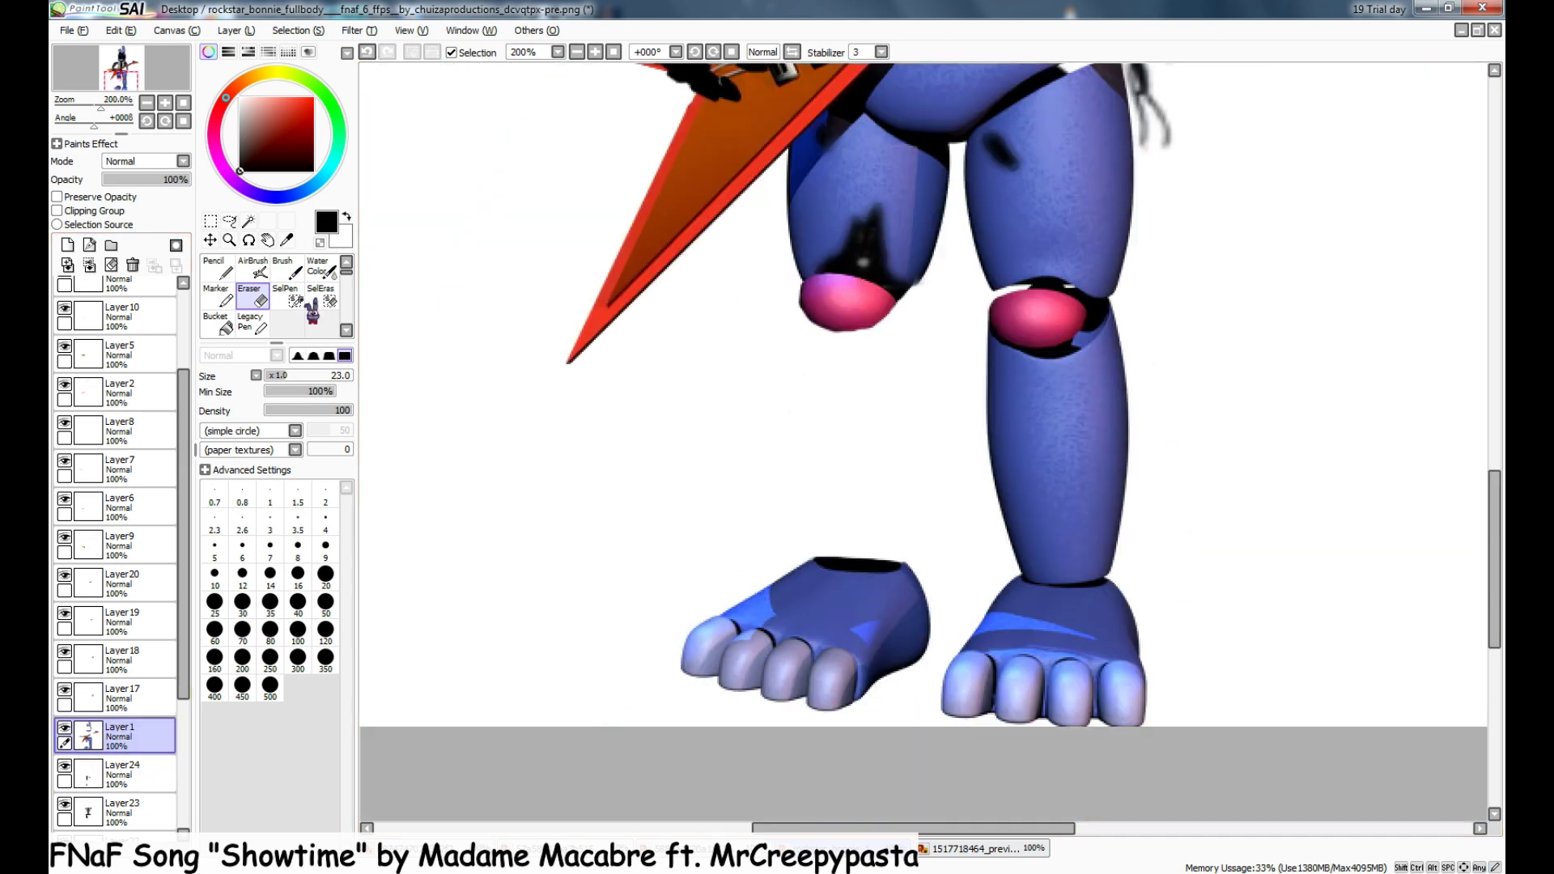
scroll(308, 302, down, 2)
click(322, 301)
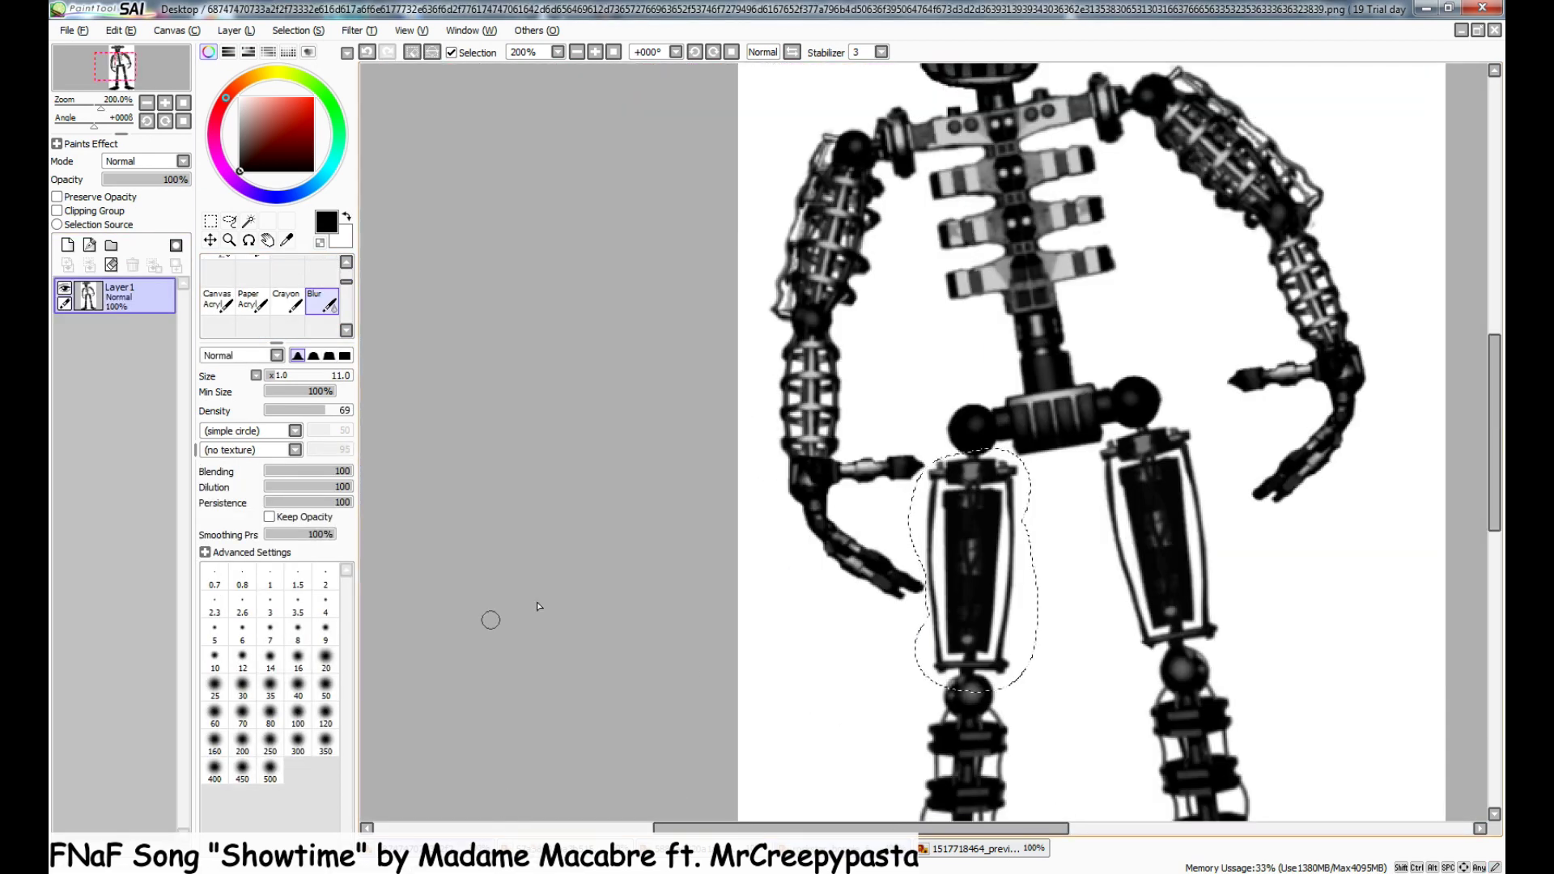
- Clear the old selection in the endoskeleton reference image and select the lower leg beneath the first thigh with the size 40 SelPen
key(ctrl+d)
drag(1494, 453, 1494, 506)
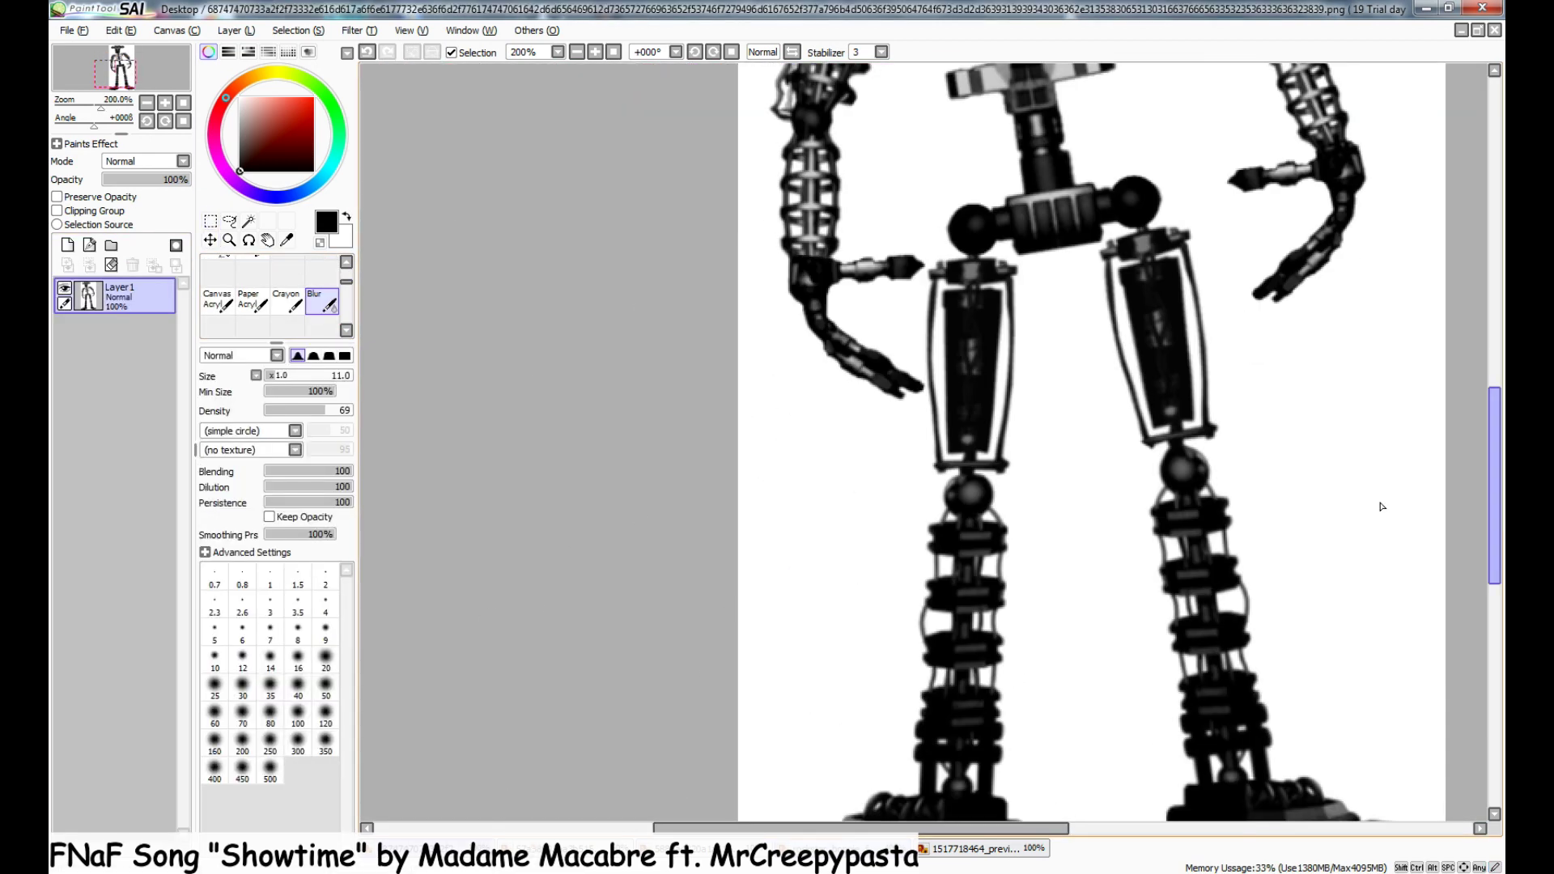
scroll(287, 293, up, 2)
click(287, 275)
mouse_move(1002, 541)
mouse_down()
mouse_move(936, 716)
mouse_move(975, 765)
mouse_up()
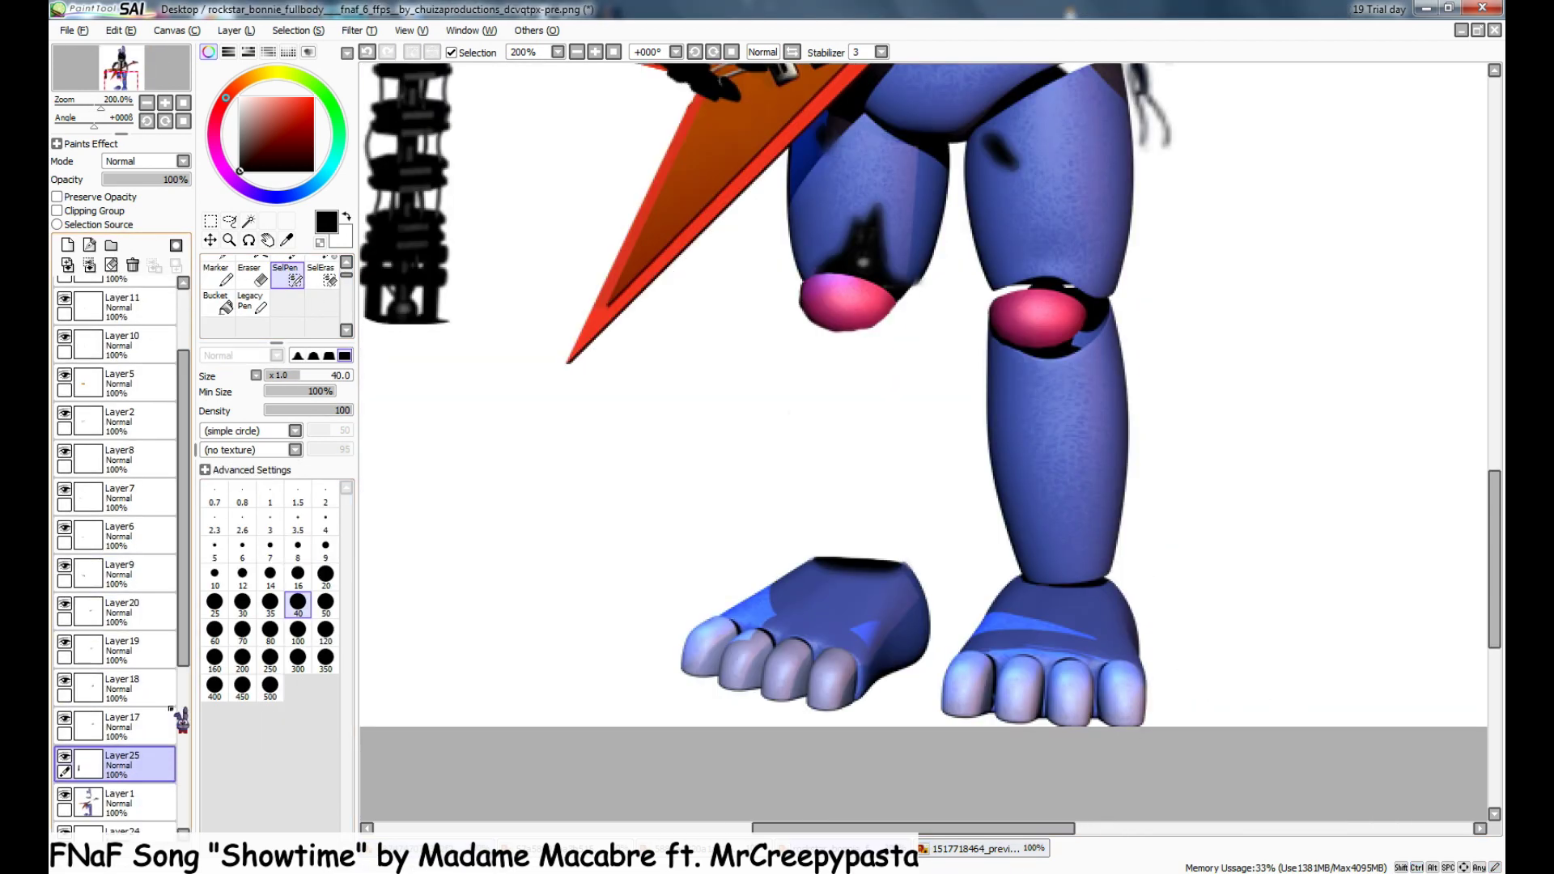
- Move the pasted endoskeleton shin layer below Layer1, fit the shin between the pink knee and the detached foot, and apply the transform
drag(170, 709, 162, 747)
key(ctrl+t)
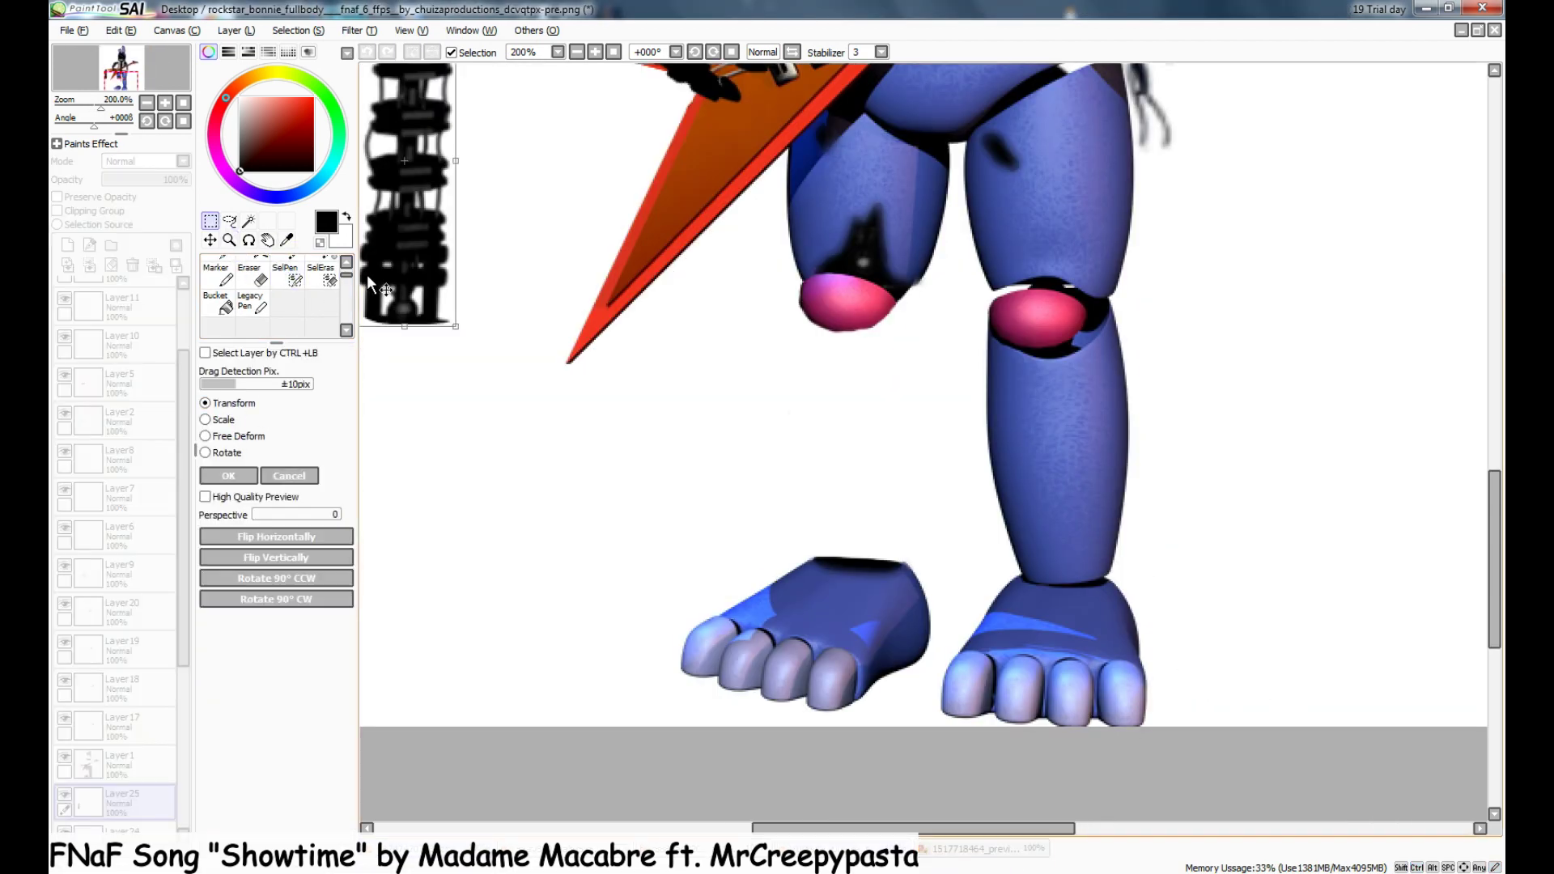
drag(367, 274, 846, 527)
drag(879, 615, 894, 612)
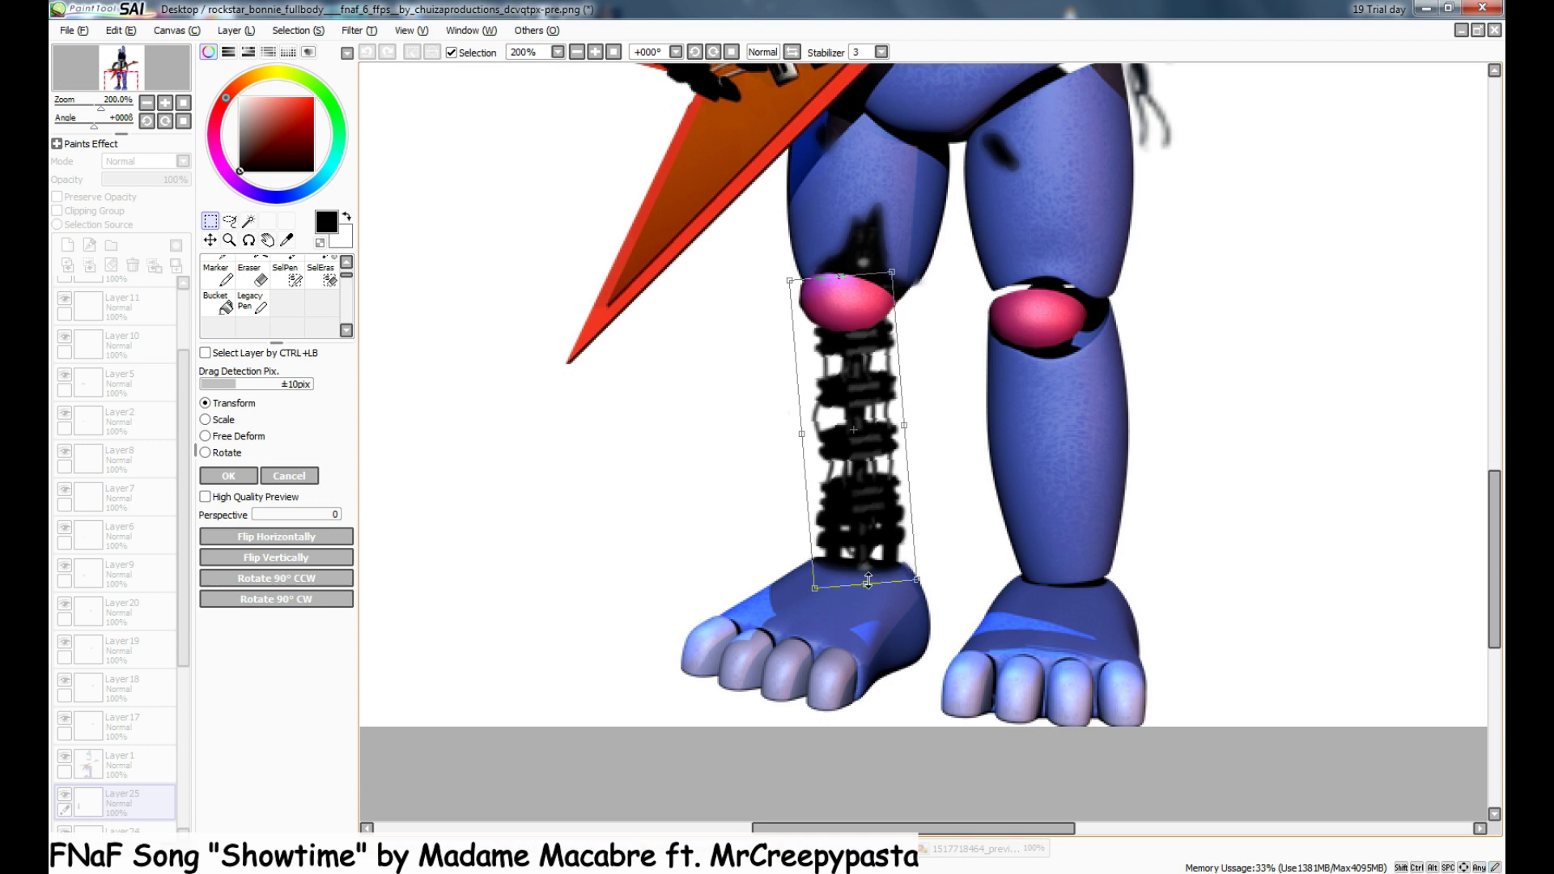
drag(870, 479, 869, 475)
drag(841, 276, 843, 296)
mouse_move(883, 610)
mouse_down()
mouse_move(871, 612)
mouse_move(890, 610)
mouse_up()
drag(849, 523, 844, 522)
drag(881, 586, 870, 588)
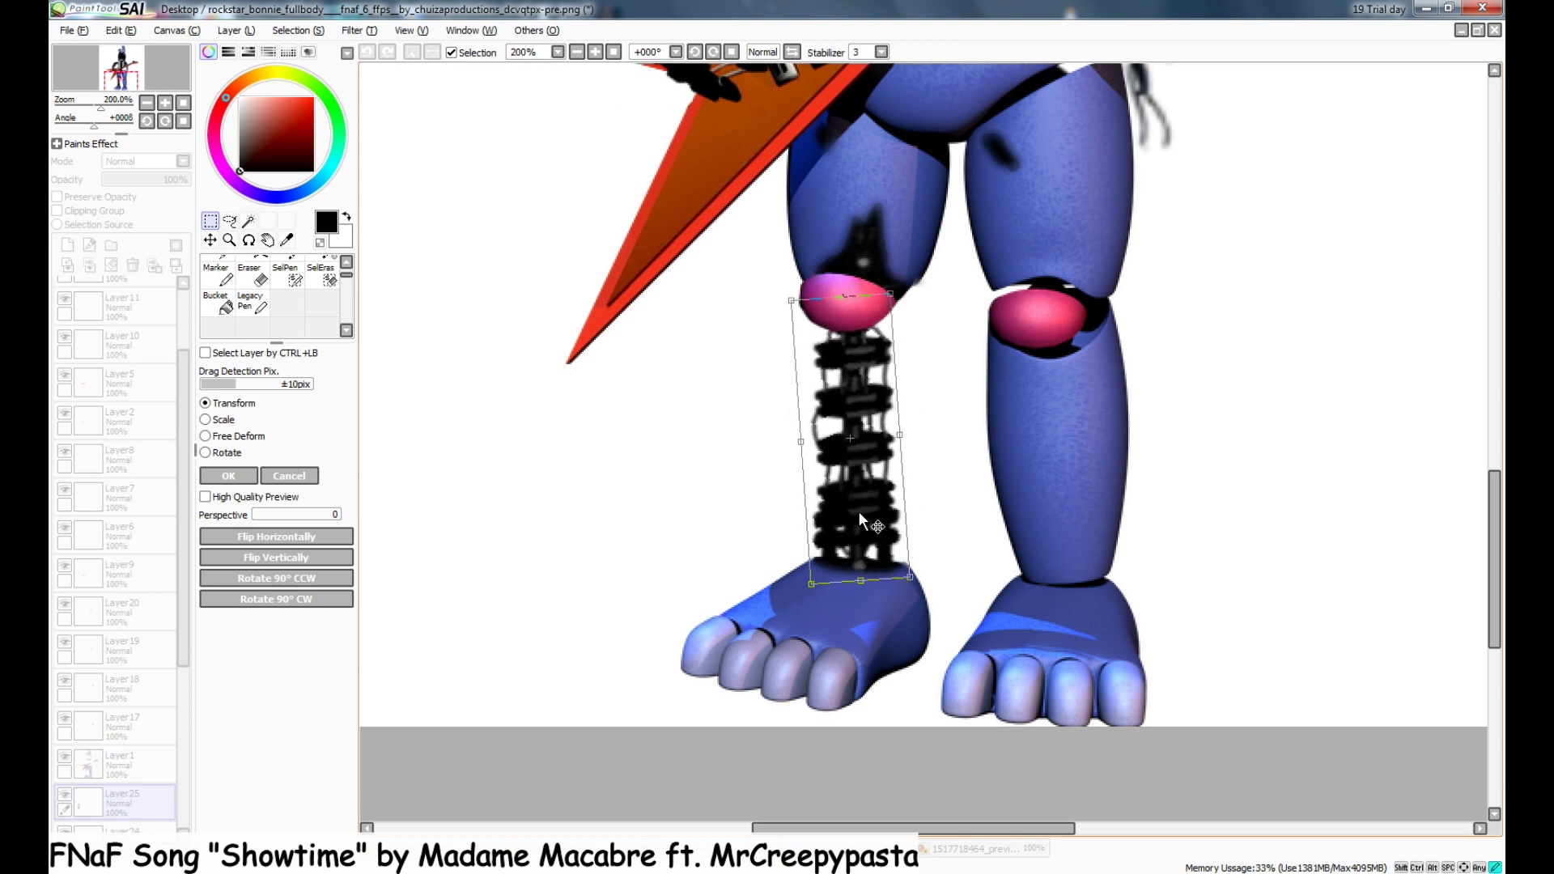
drag(859, 514, 850, 513)
drag(434, 447, 434, 465)
key(Return)
scroll(510, 447, up, 2)
scroll(697, 520, down, 4)
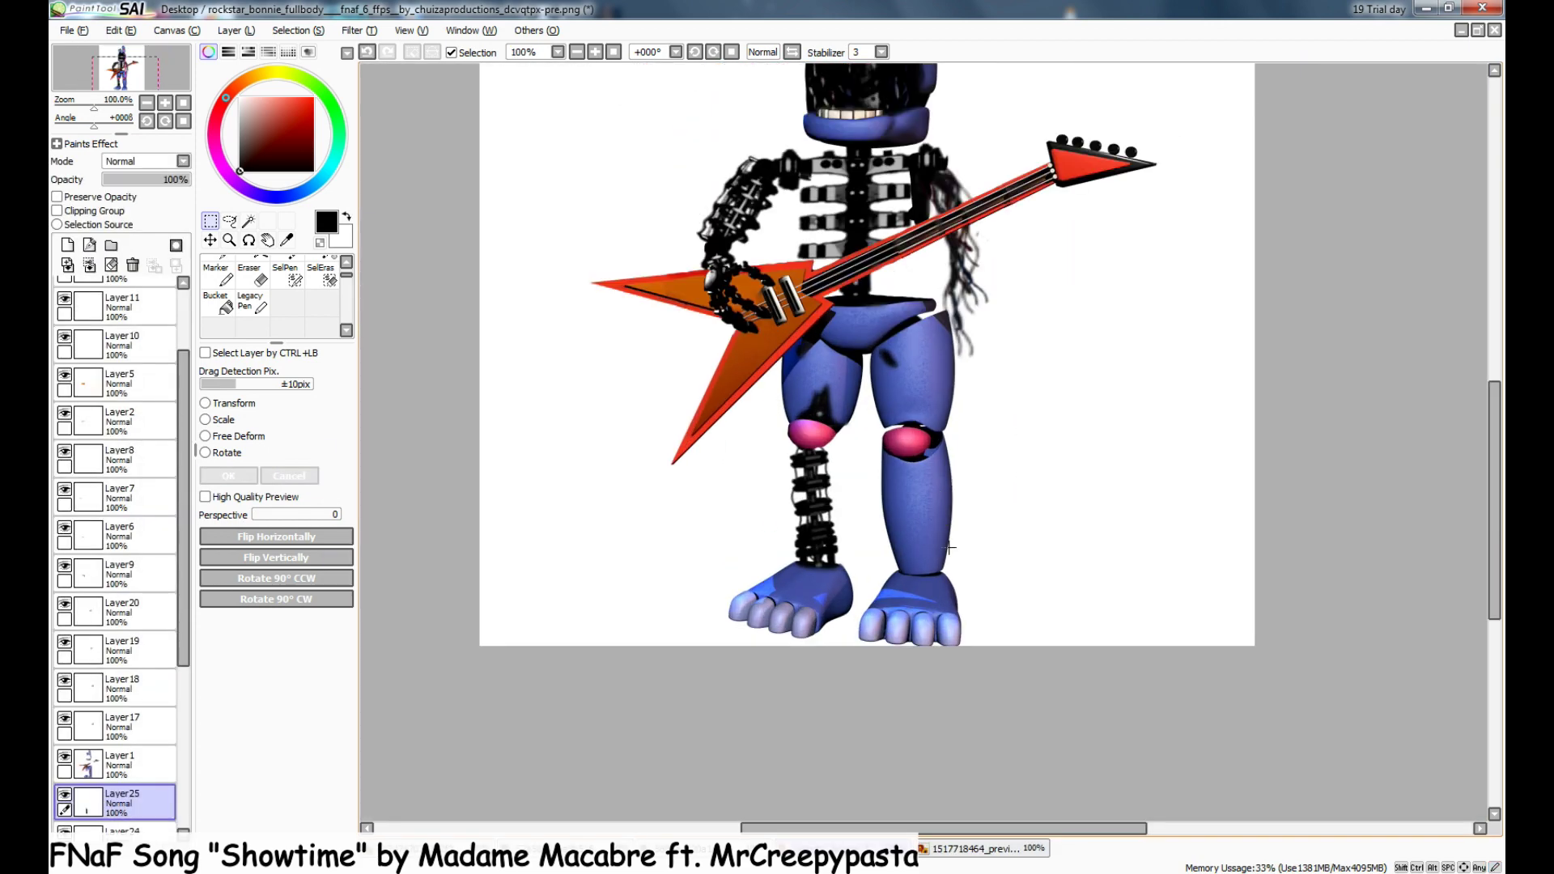
- Outline a large tear below the other knee and a small hole lower on that shin with the size 3 eraser, and clear them at size 12
scroll(949, 547, up, 2)
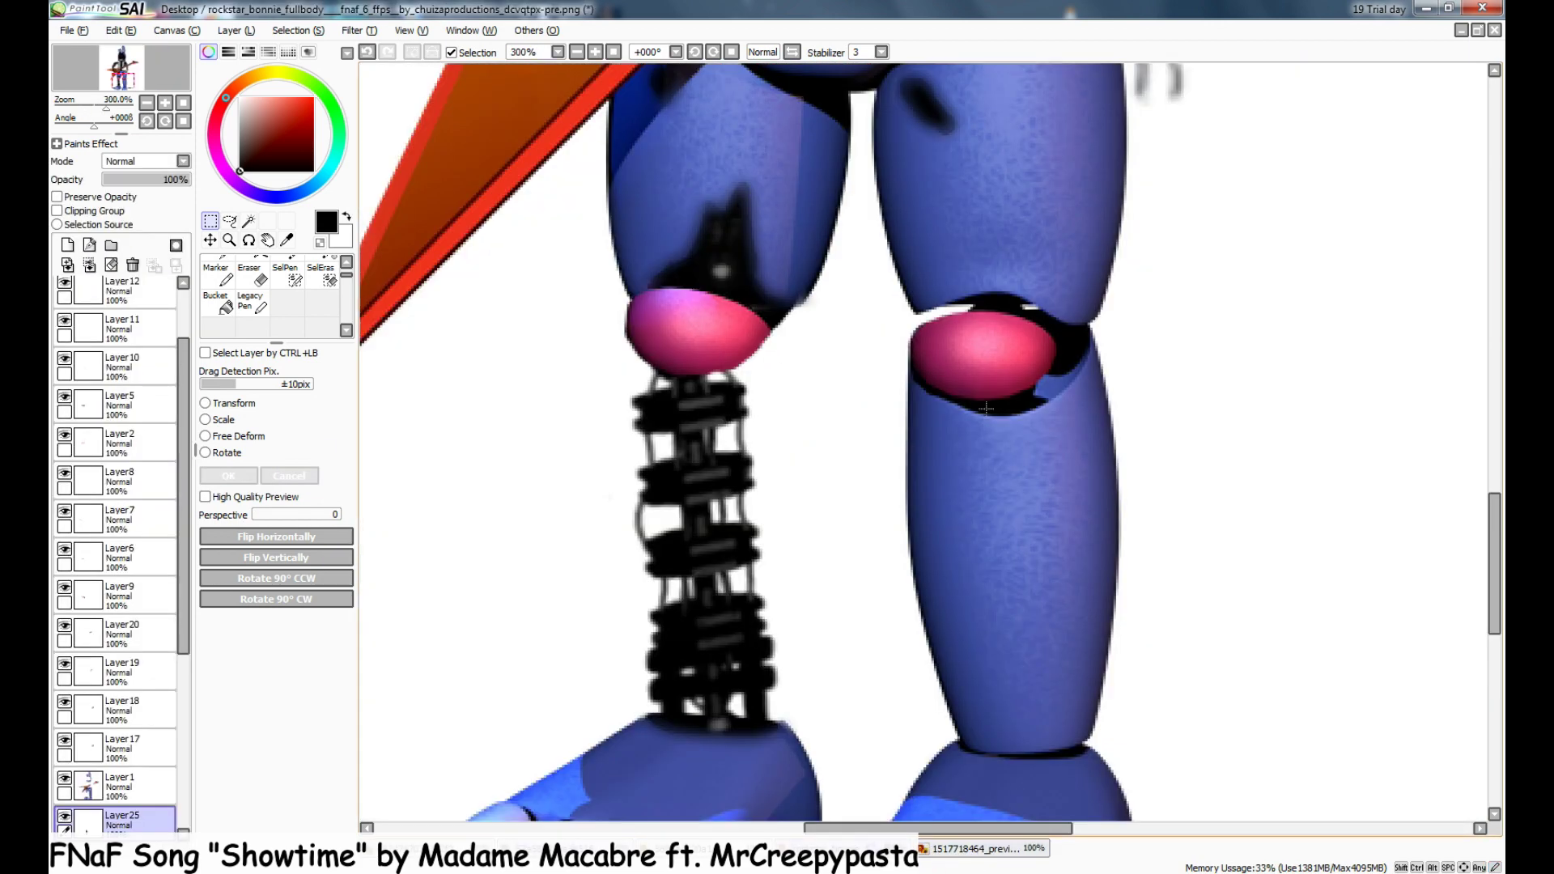
click(254, 279)
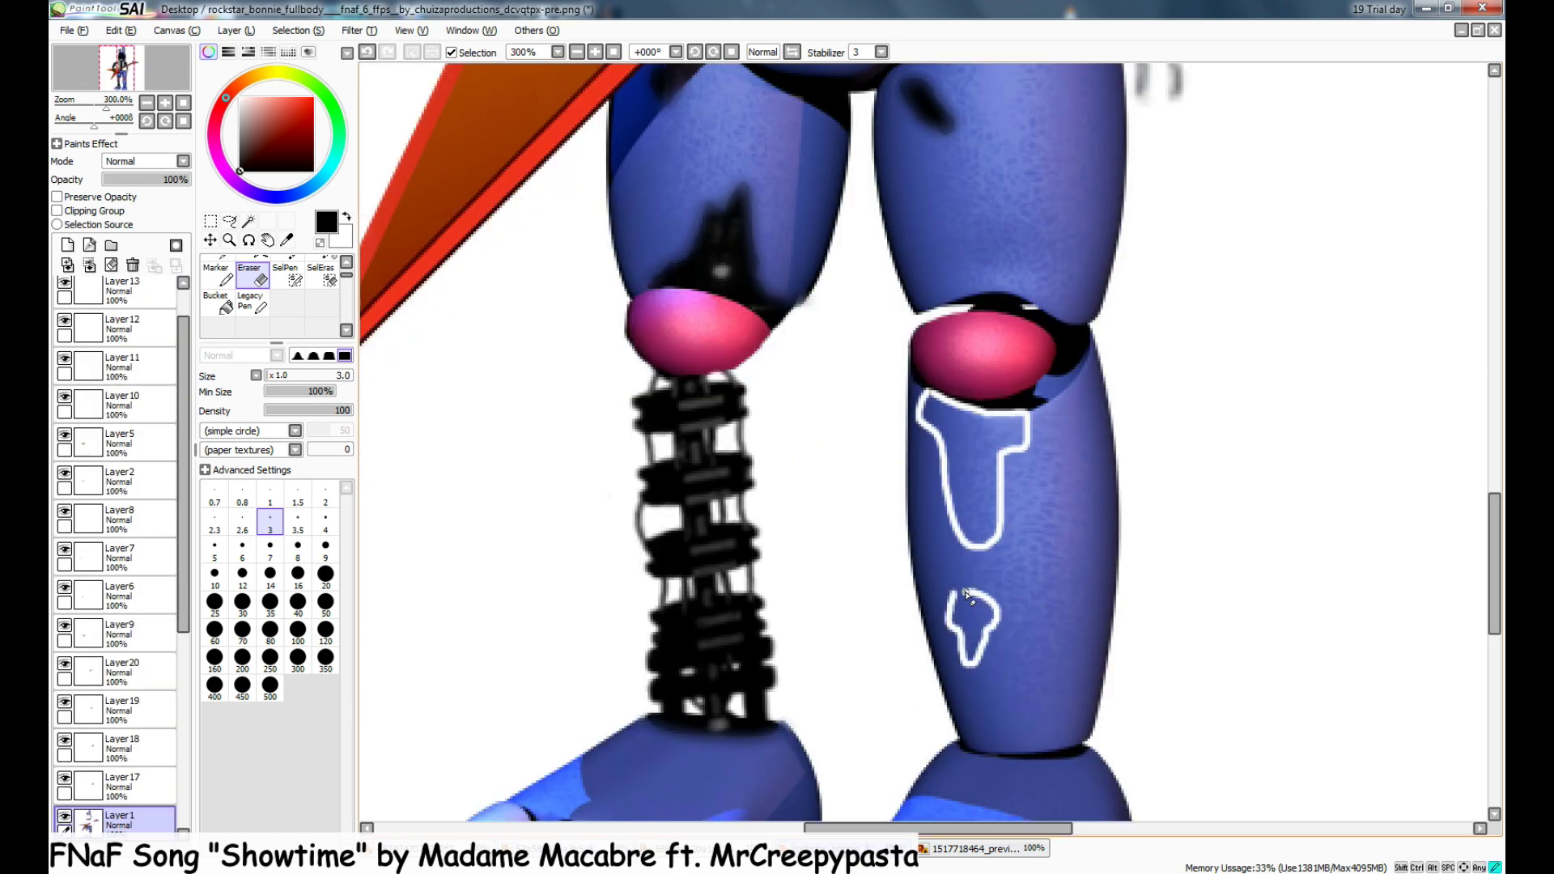
drag(965, 593, 951, 599)
click(275, 377)
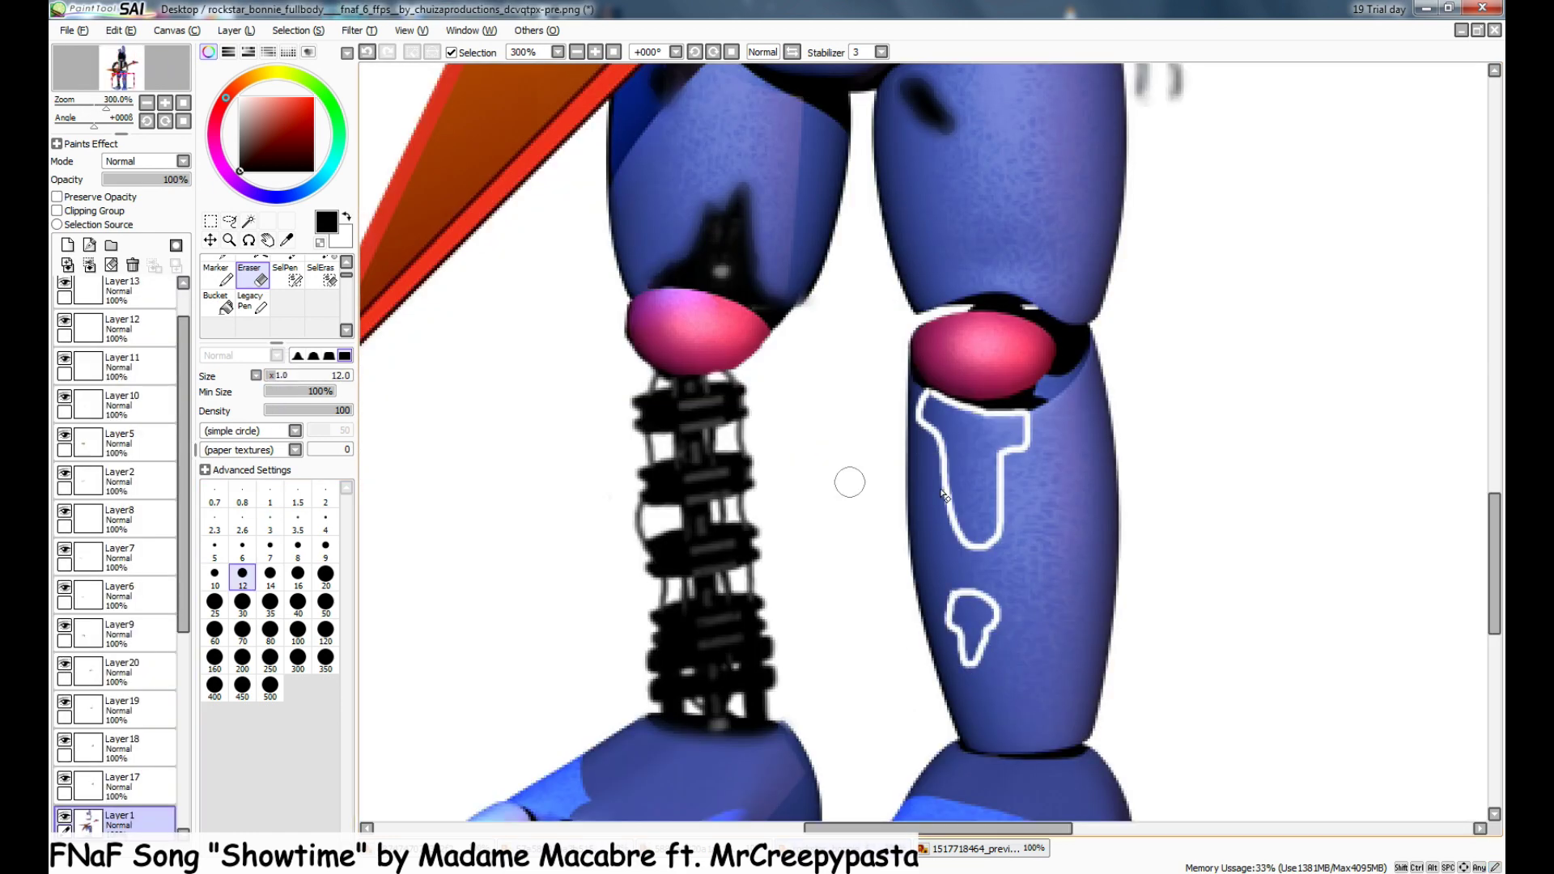
mouse_move(957, 502)
mouse_down()
mouse_move(934, 411)
mouse_move(994, 526)
mouse_up()
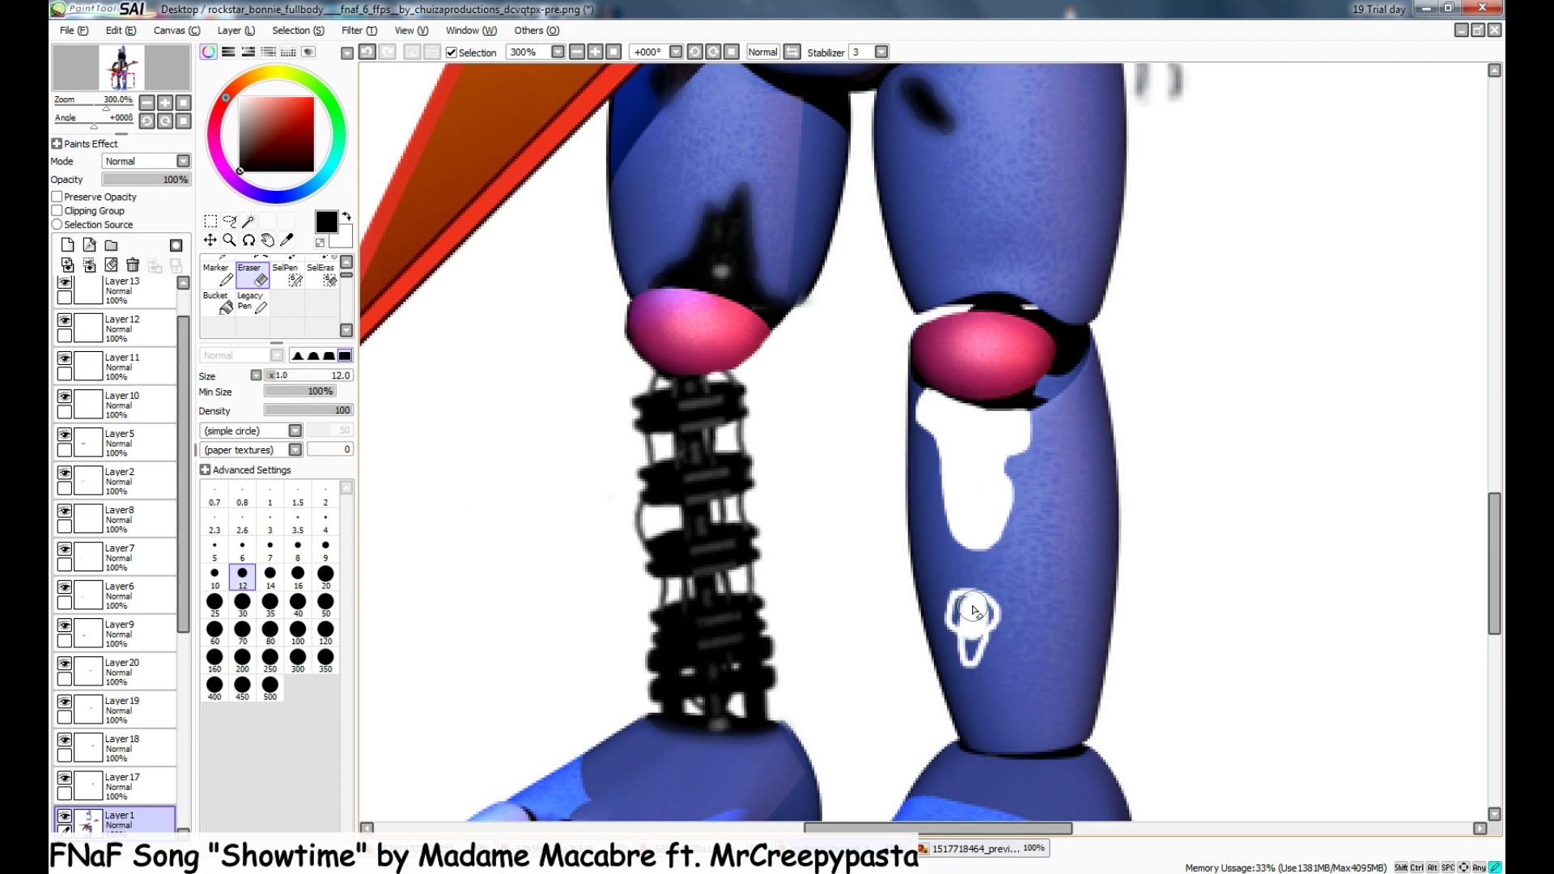
- Fill the large tear and the small hole in the shin with black on Layer25 using the size 16 pencil
drag(185, 559, 185, 618)
click(123, 754)
click(217, 276)
click(217, 258)
click(978, 526)
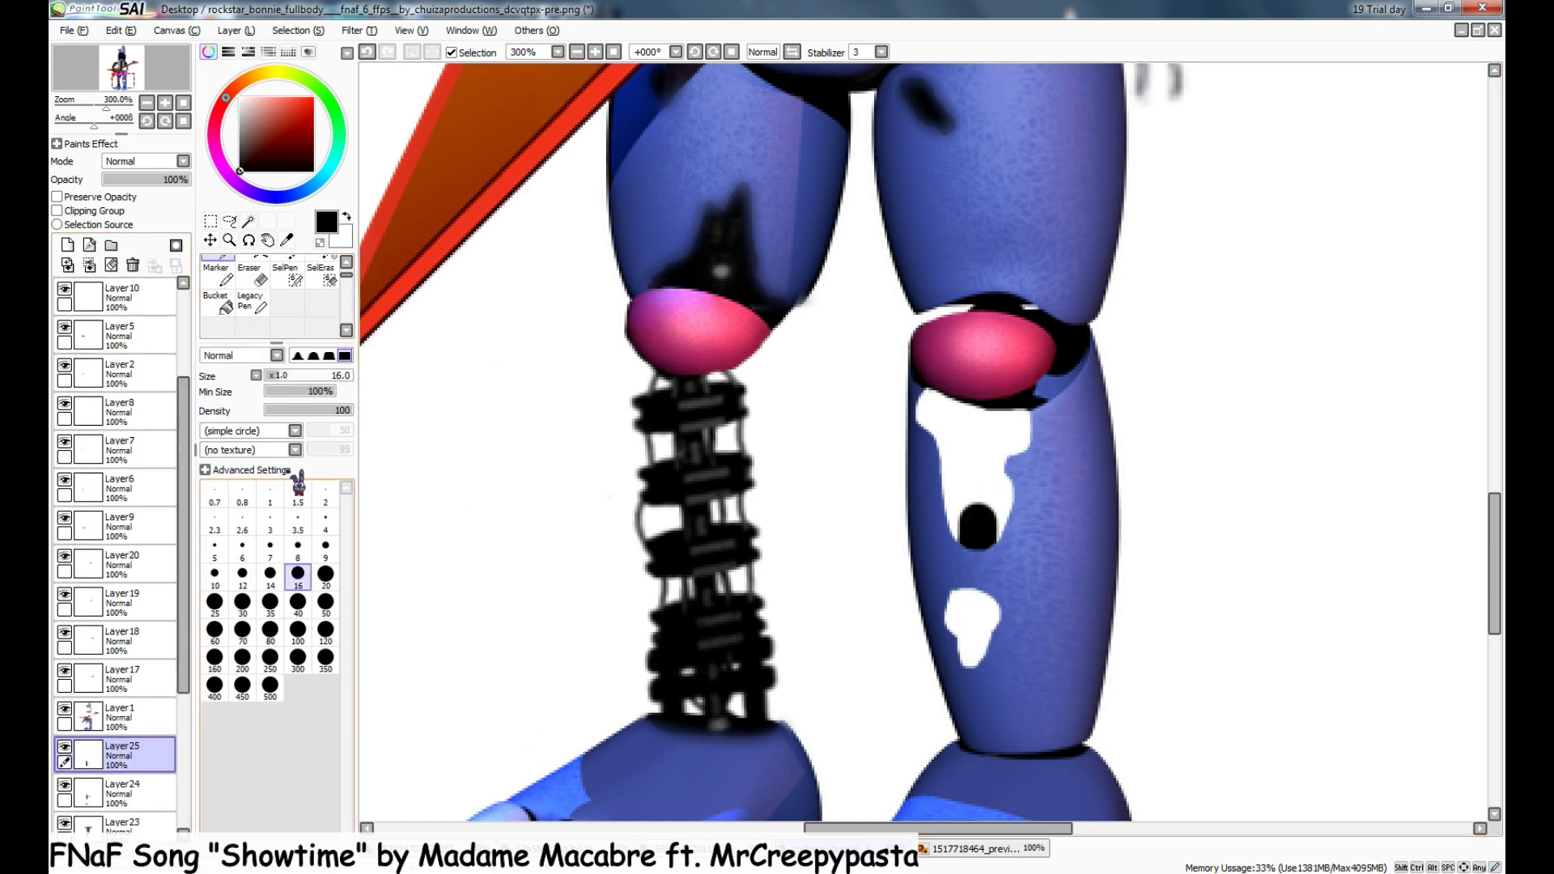
click(346, 262)
mouse_move(1020, 412)
mouse_down()
mouse_move(1003, 380)
mouse_move(1005, 573)
mouse_move(971, 652)
mouse_up()
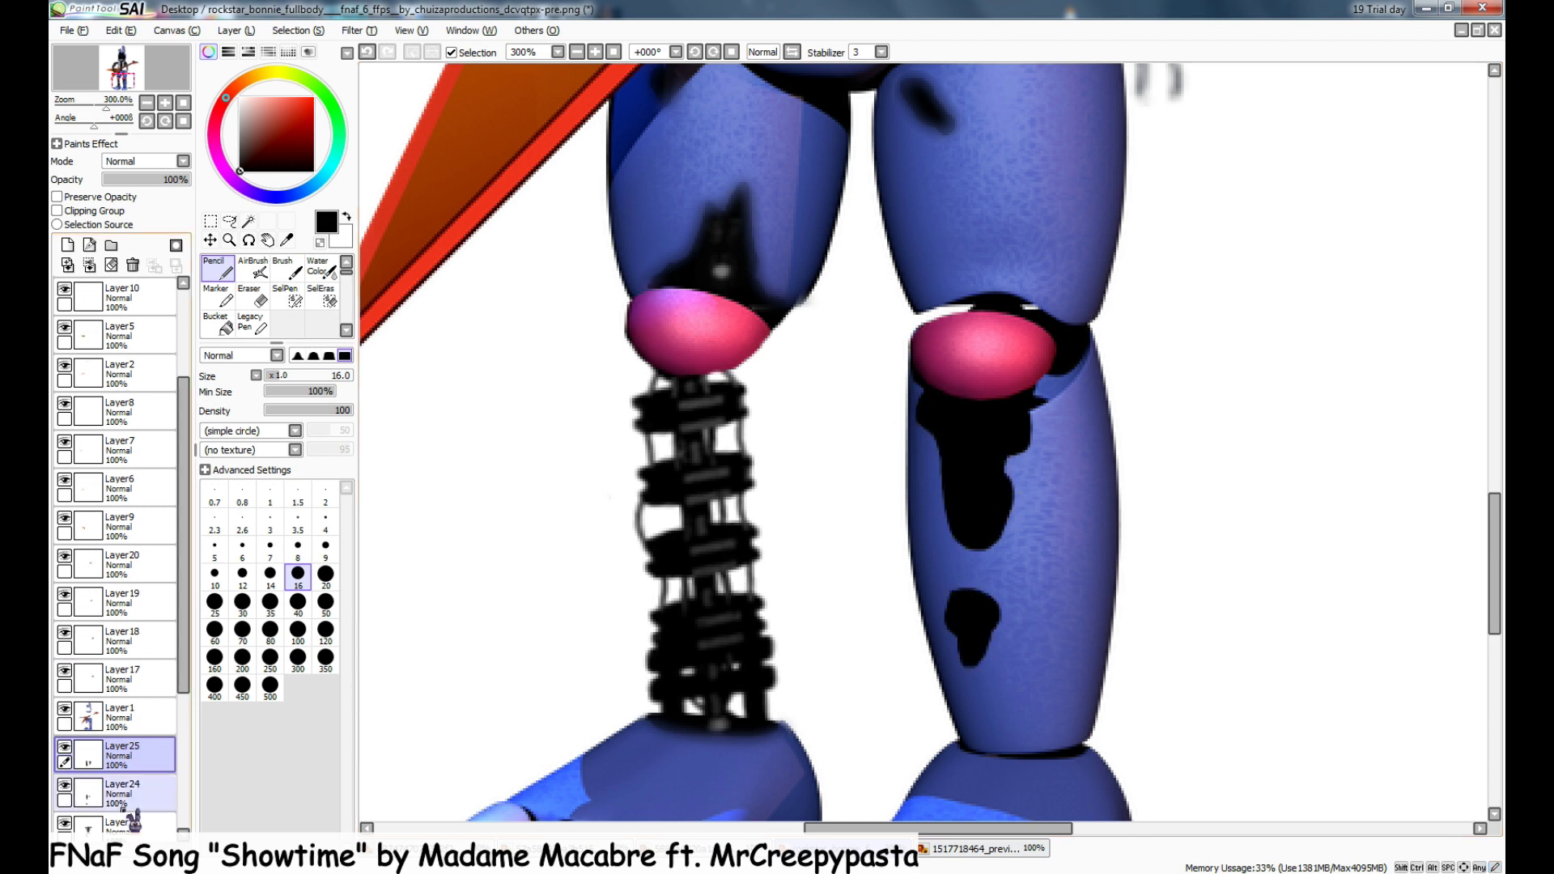
- Blur the edges of both shin holes on Layer1 with the size 11 Blur brush
click(123, 717)
click(289, 298)
drag(347, 272, 347, 280)
click(322, 316)
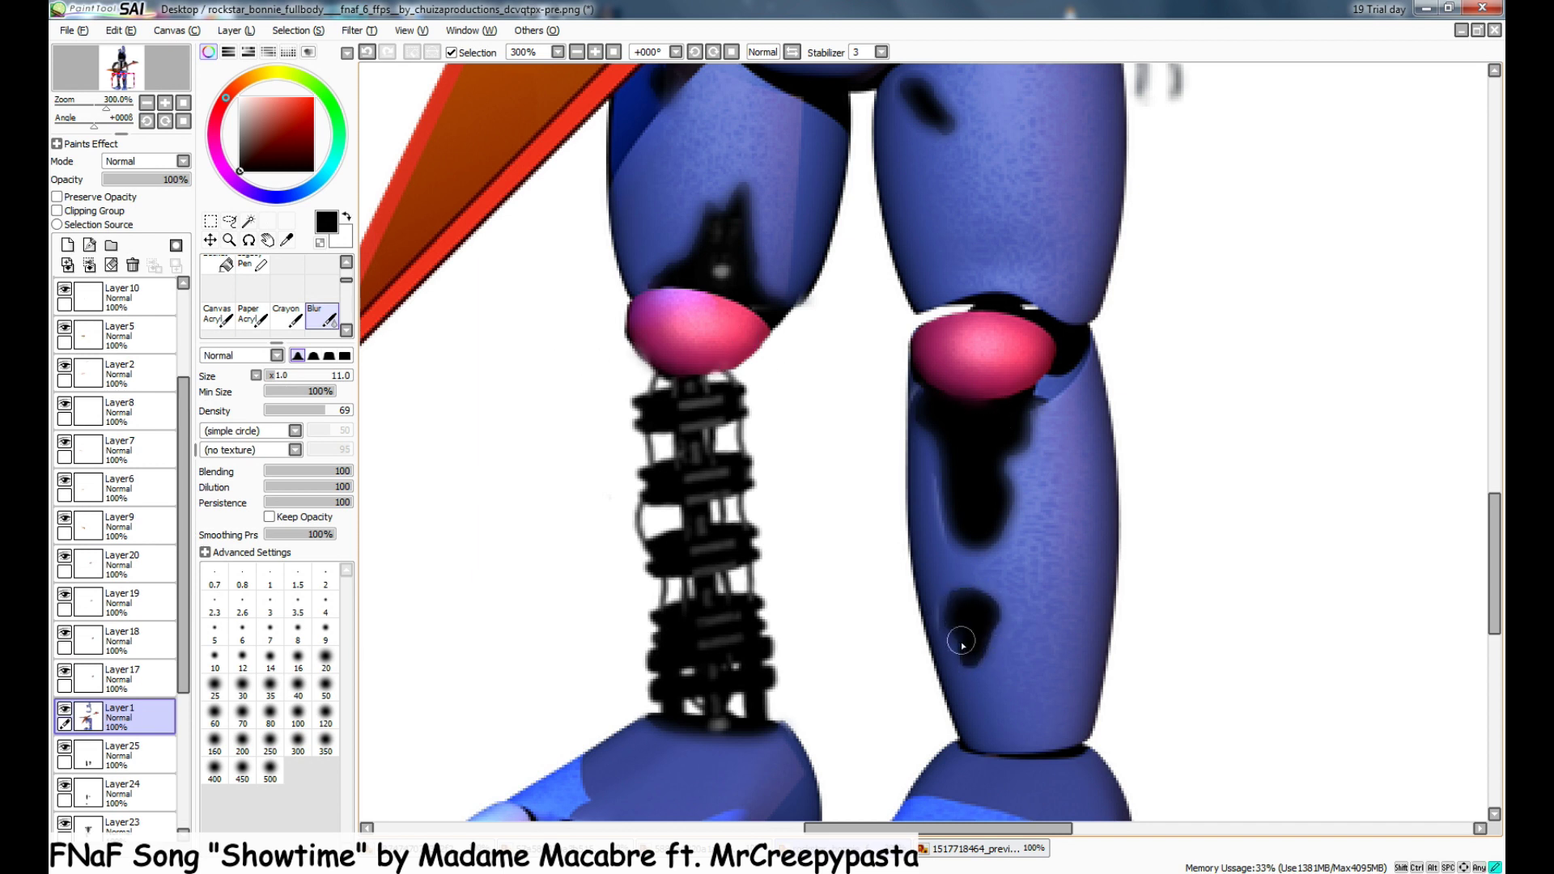
- Paste another endoskeleton shin above Layer25, resize it, place it behind the holes in the intact lower leg, and apply the transform
click(124, 789)
click(124, 761)
scroll(283, 291, up, 3)
click(221, 271)
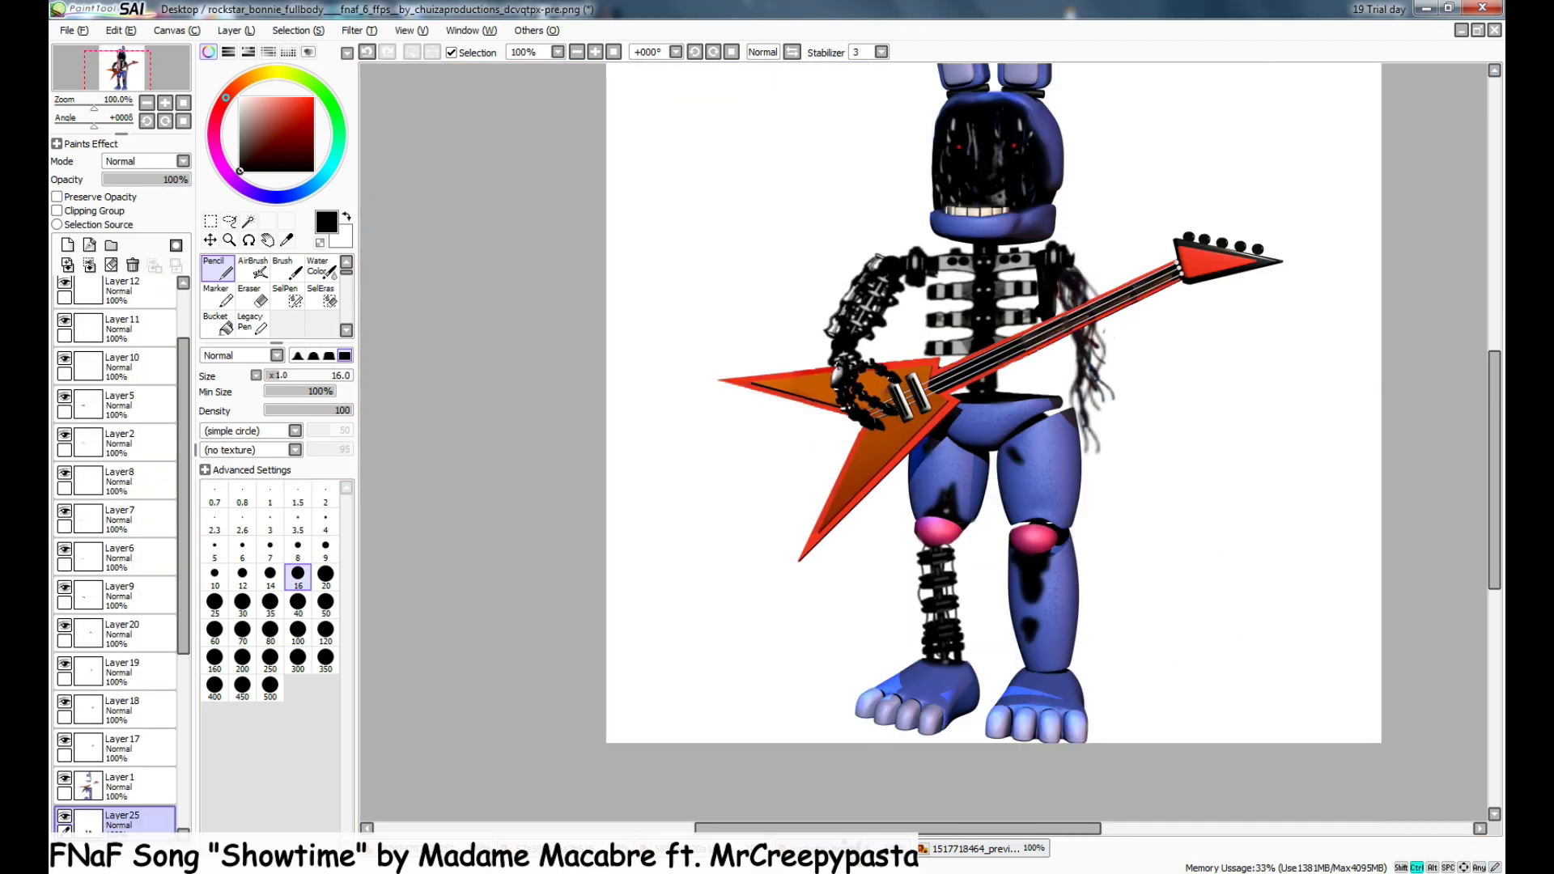
key(ctrl+v)
click(210, 221)
click(233, 403)
drag(722, 517, 1115, 648)
drag(1111, 513, 1111, 527)
drag(1140, 599, 1134, 589)
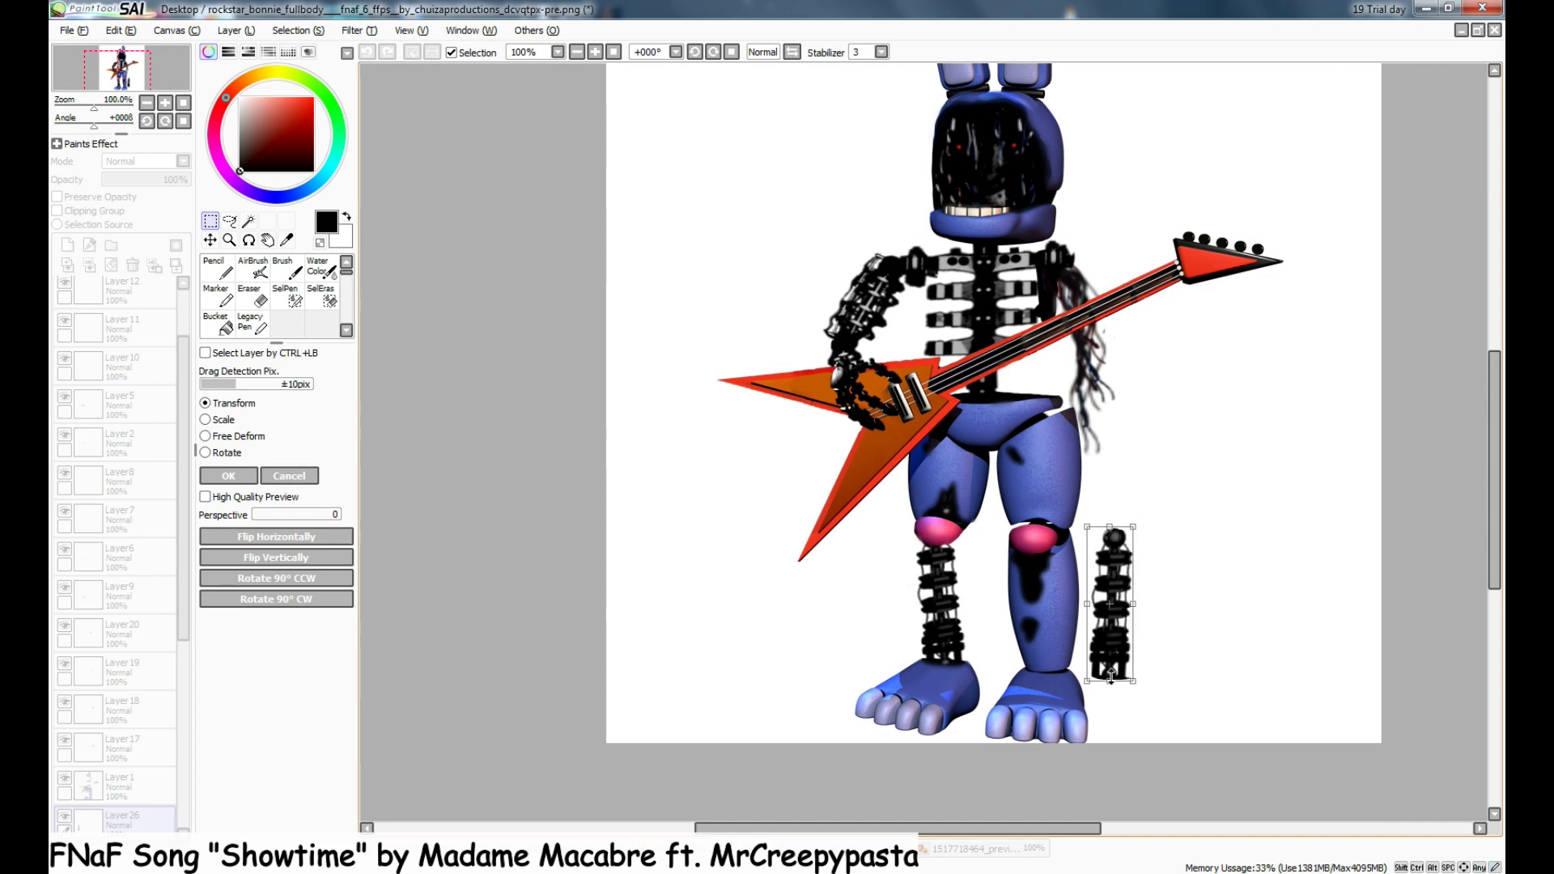
drag(1114, 661, 1047, 658)
key(Return)
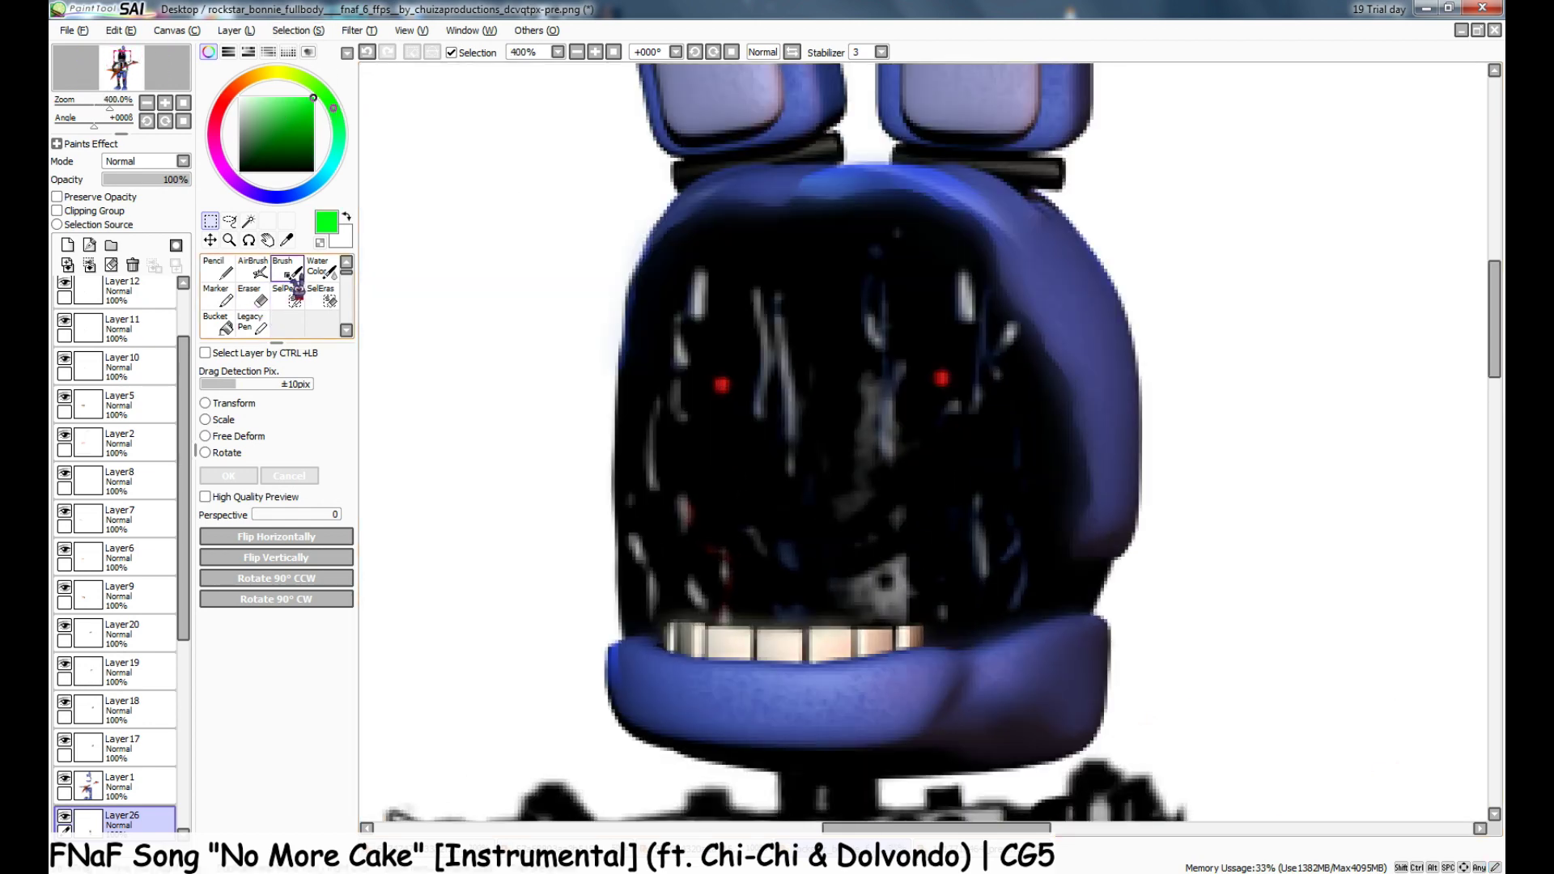
- Paint over both red eyes in bright green with the size 4 brush and add a green glow with the size 25 airbrush
click(292, 275)
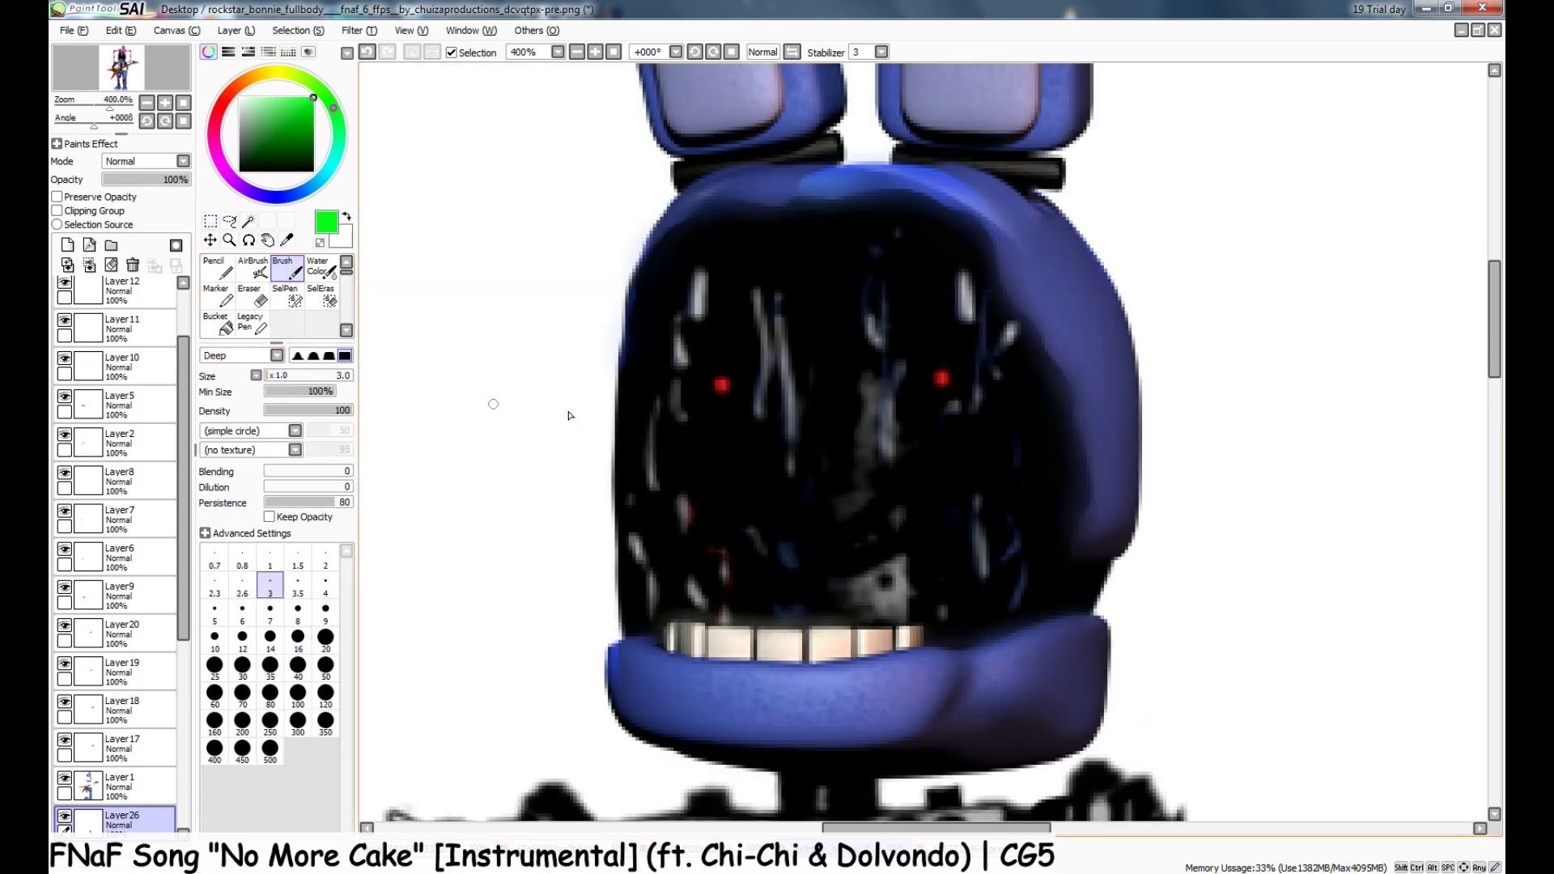
key(bracketright)
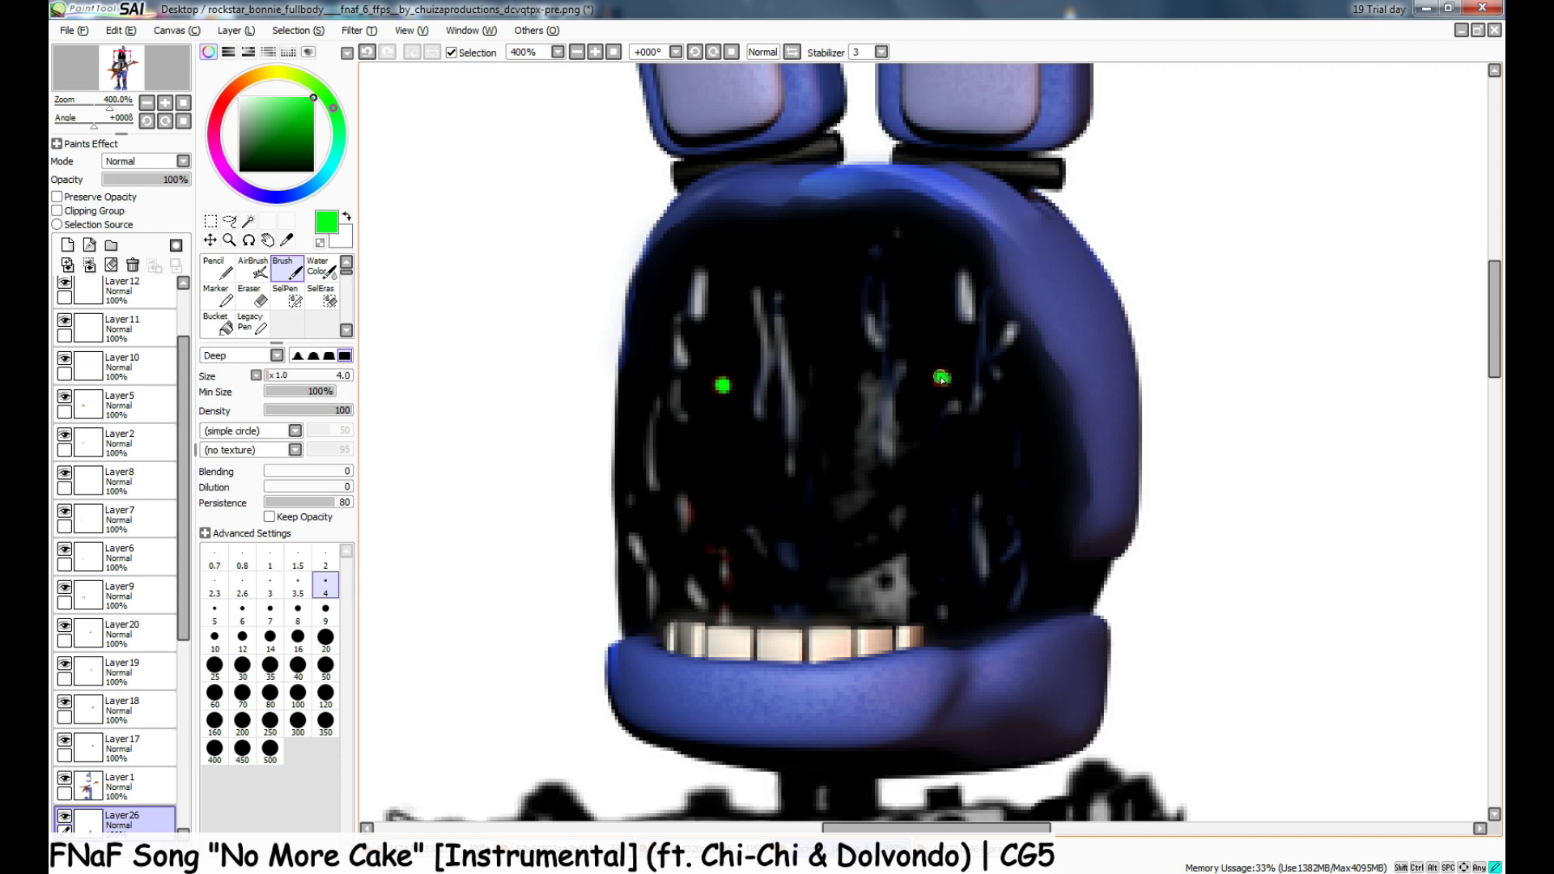
key(v)
drag(722, 384, 724, 385)
drag(940, 372, 944, 381)
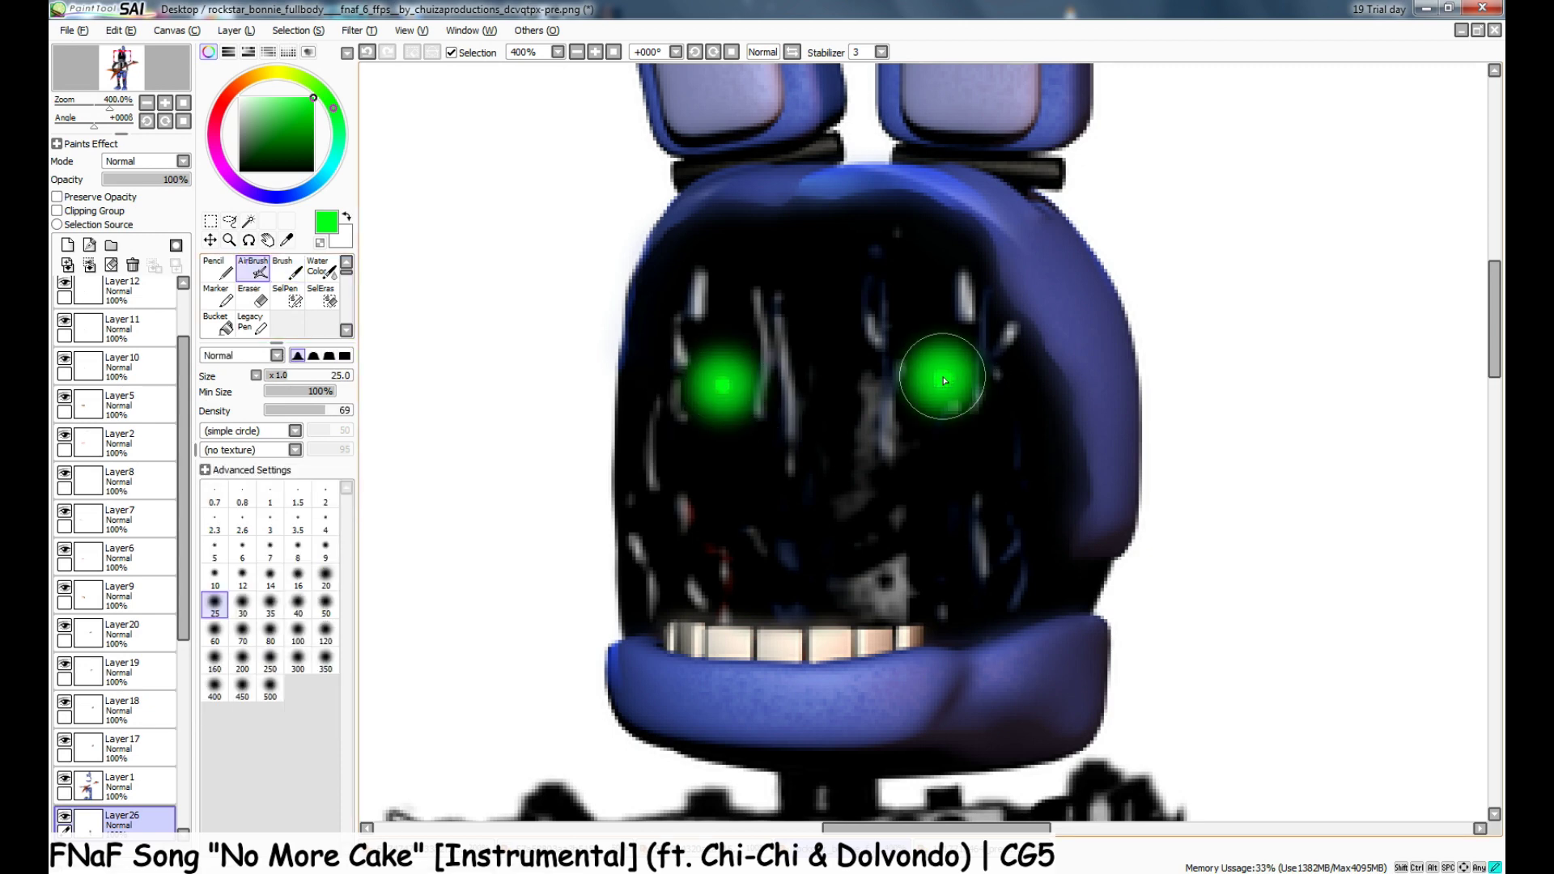
- Adjust Layer1's brightness to -22, contrast to +7 and color deepen to +14
scroll(1020, 535, down, 4)
drag(1494, 456, 1494, 527)
scroll(1160, 549, up, 1)
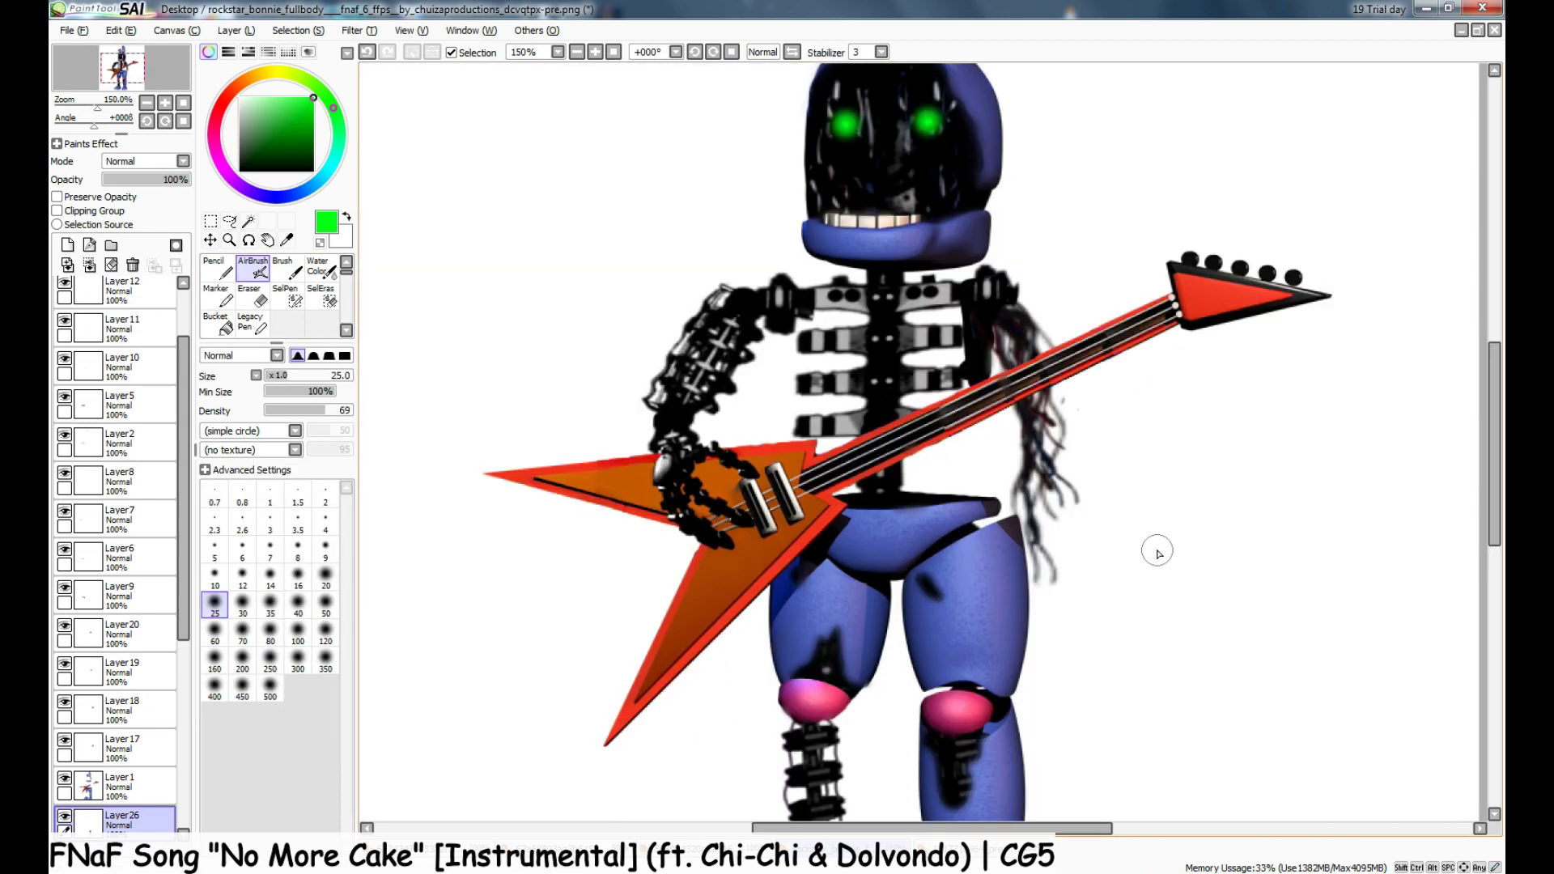
scroll(1159, 550, down, 2)
click(121, 786)
click(358, 30)
click(388, 49)
drag(1207, 162, 709, 161)
drag(716, 200, 674, 236)
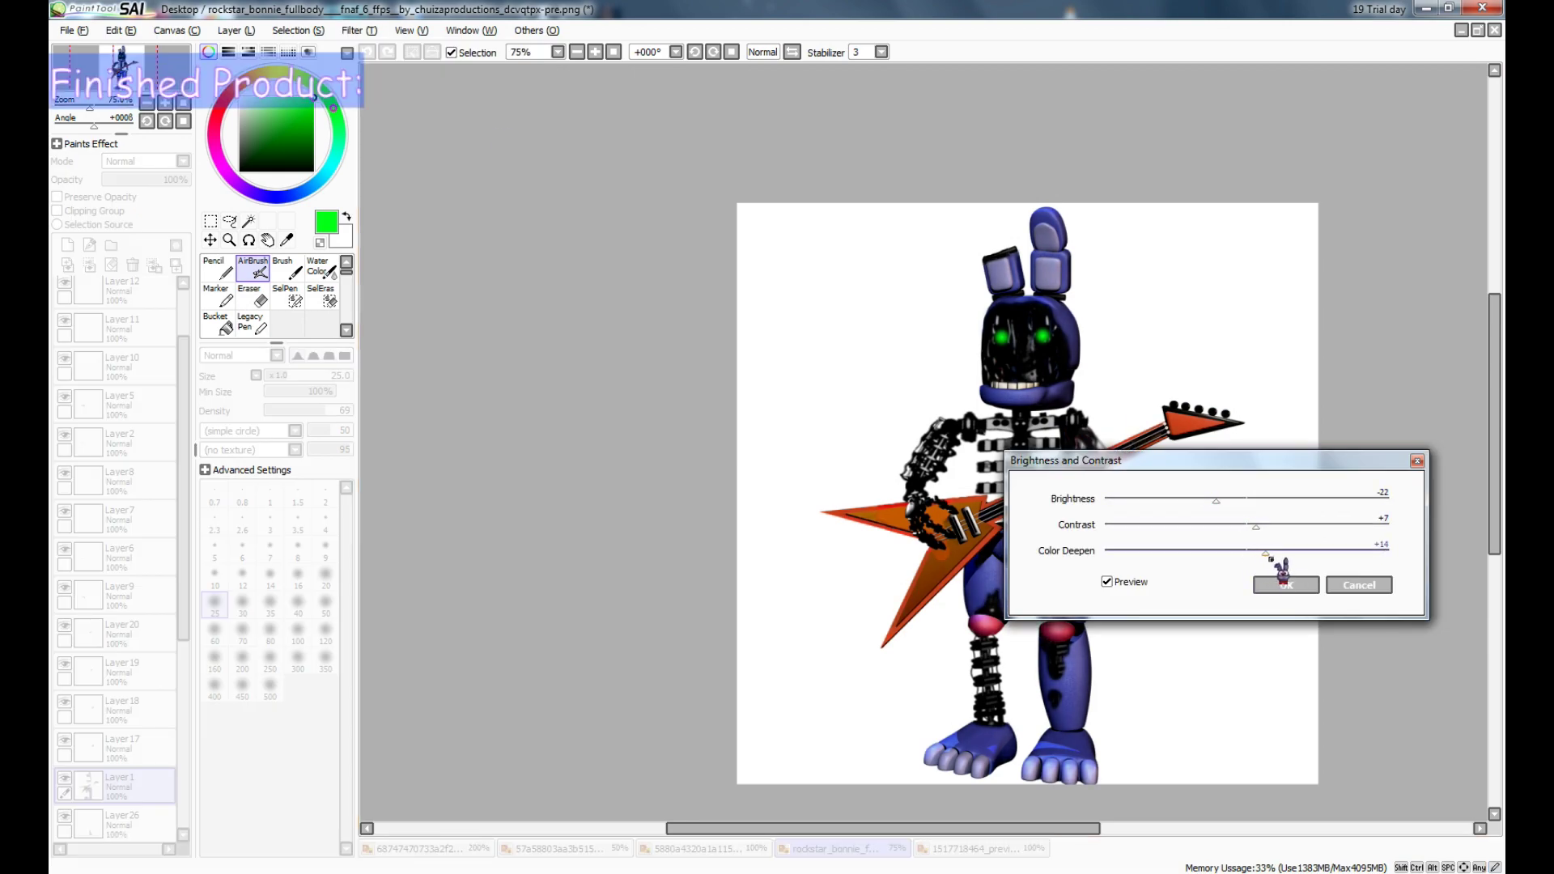
click(1272, 583)
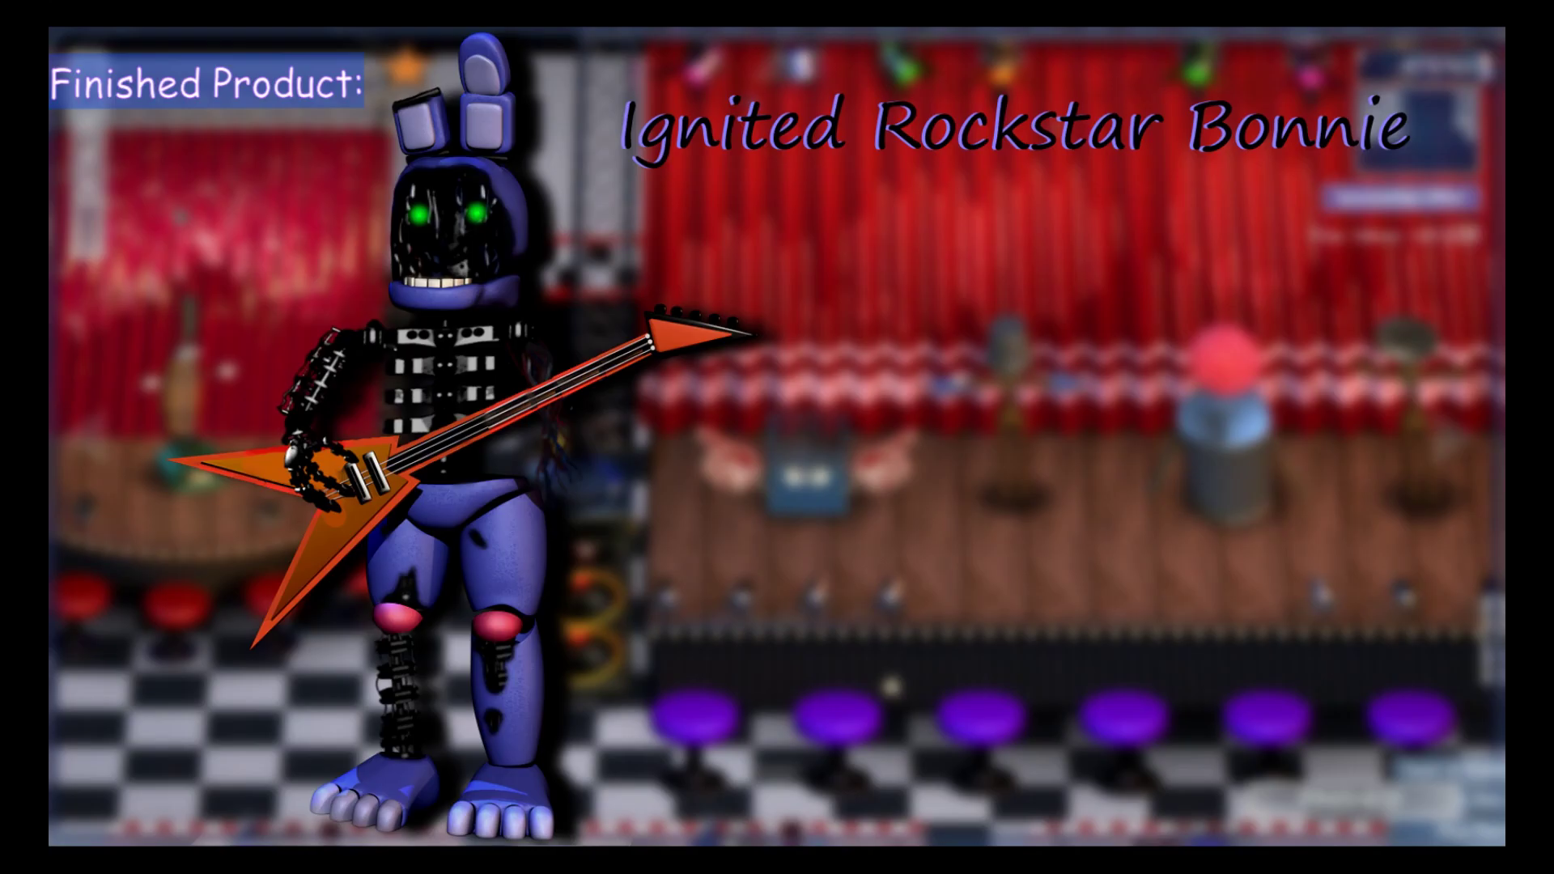